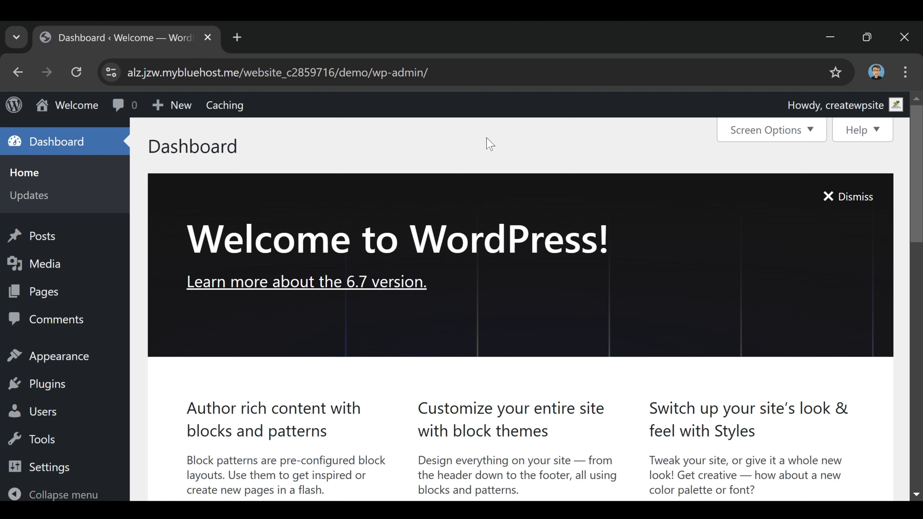
- Look over the dashboard home page, including the At a Glance, Activity, and WordPress Events and News boxes
scroll(594, 386, "down", 10)
scroll(543, 382, "up", 10)
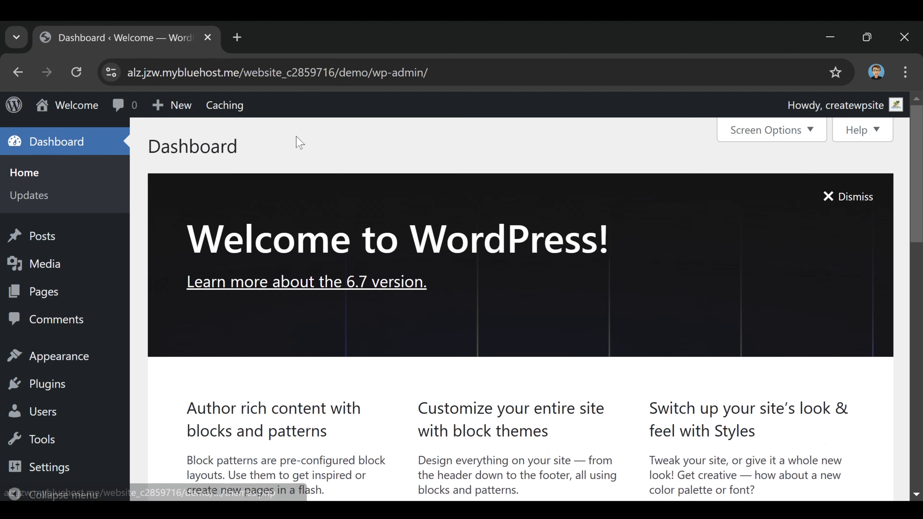
scroll(520, 309, "down", 10)
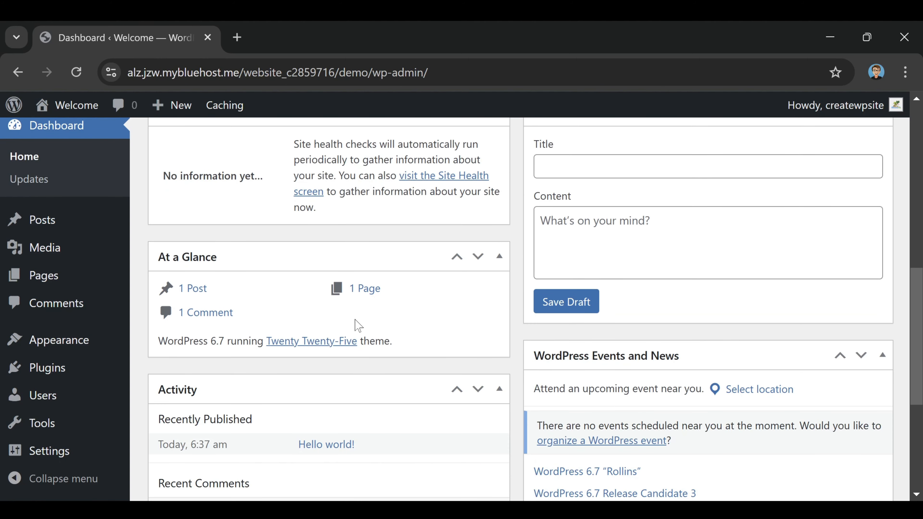
scroll(563, 360, "down", 4)
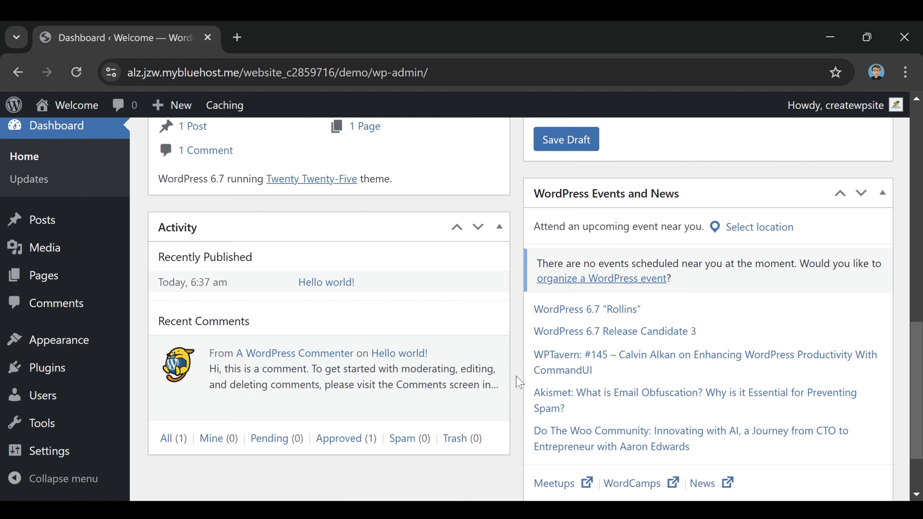
scroll(541, 375, "up", 14)
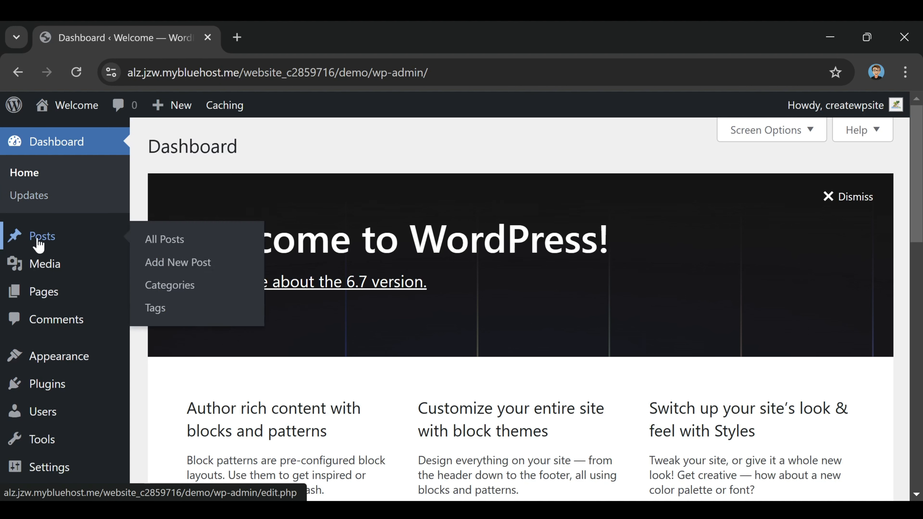
- Examine the admin sections Posts, Media, Pages, Comments, Appearance, Plugins, Users, Tools and Settings and their submenu entries
mouse_move(42, 243)
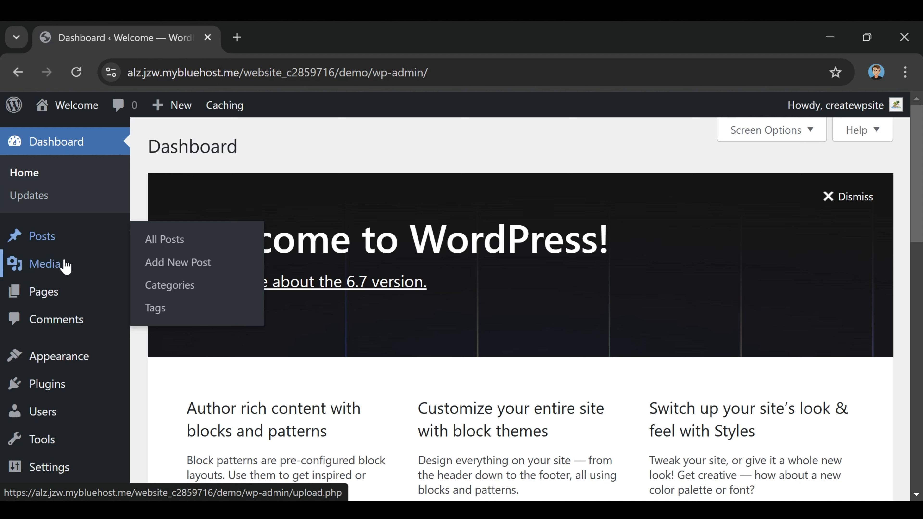
mouse_move(48, 268)
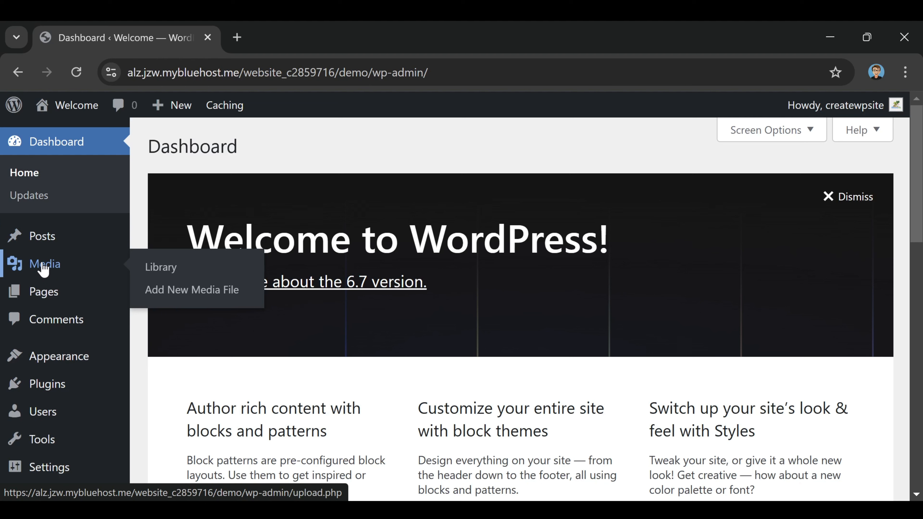
mouse_move(20, 295)
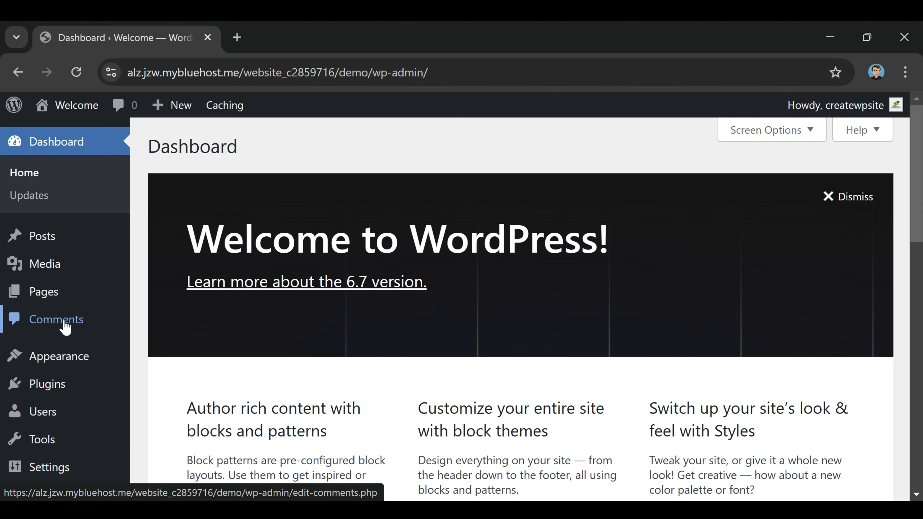
scroll(65, 334, "down", 2)
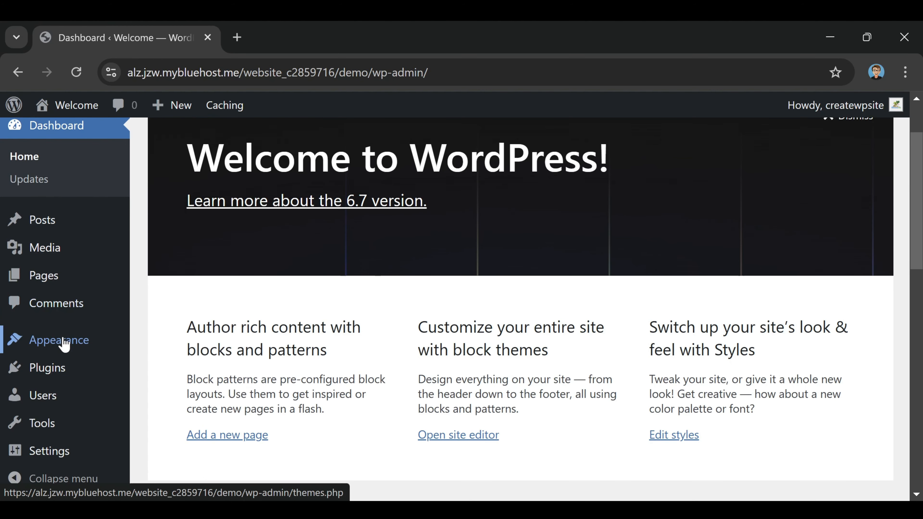
mouse_move(64, 344)
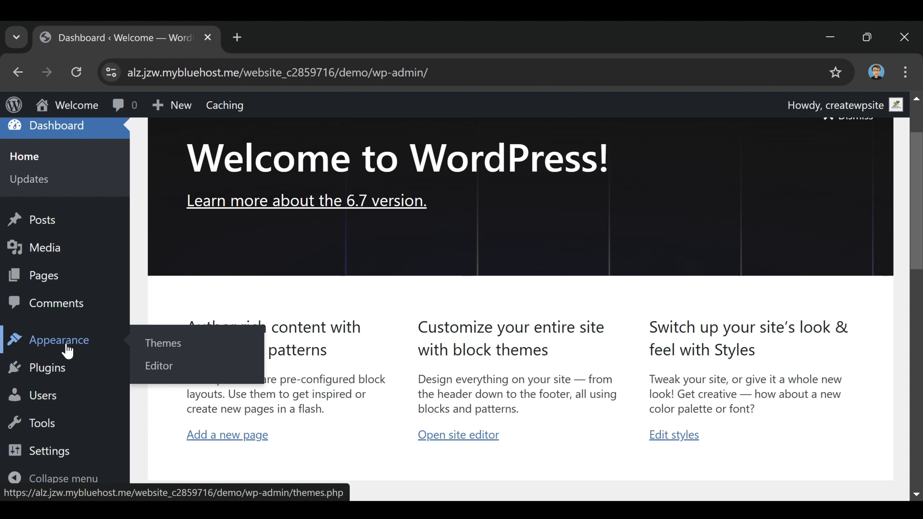
mouse_move(56, 378)
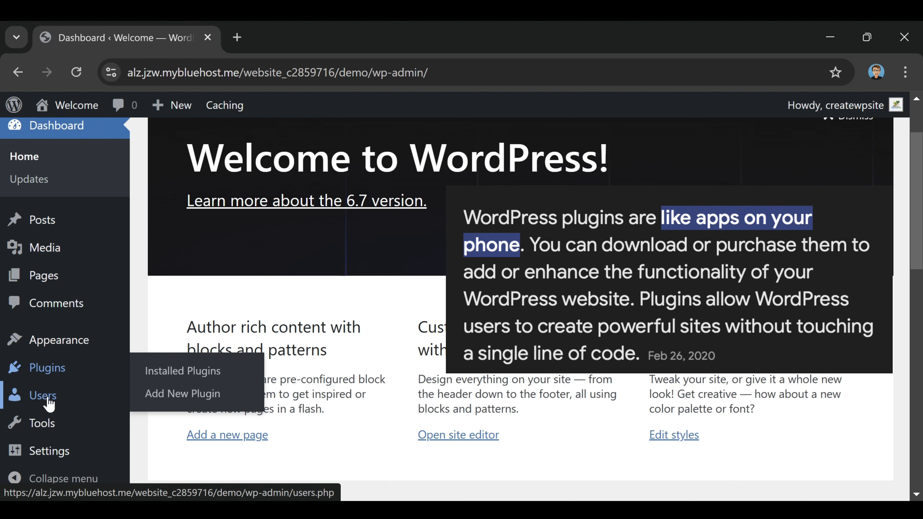
mouse_move(49, 402)
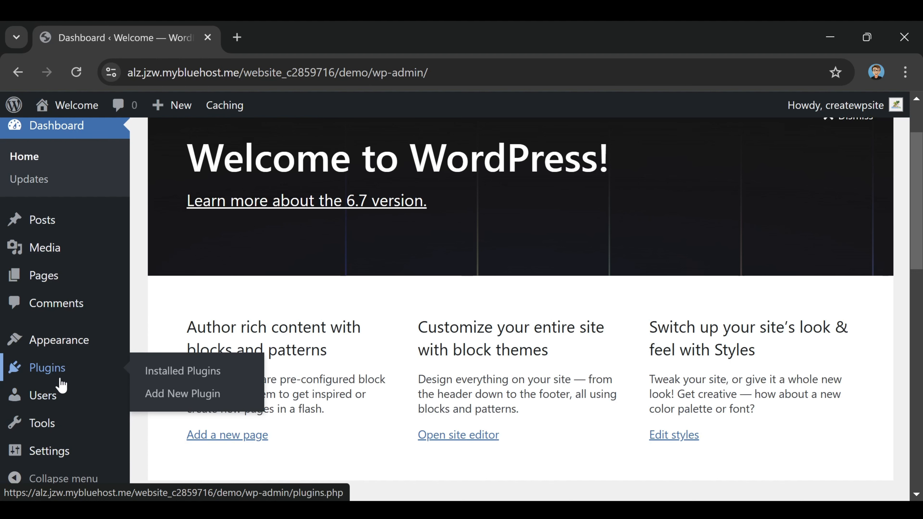
mouse_move(43, 428)
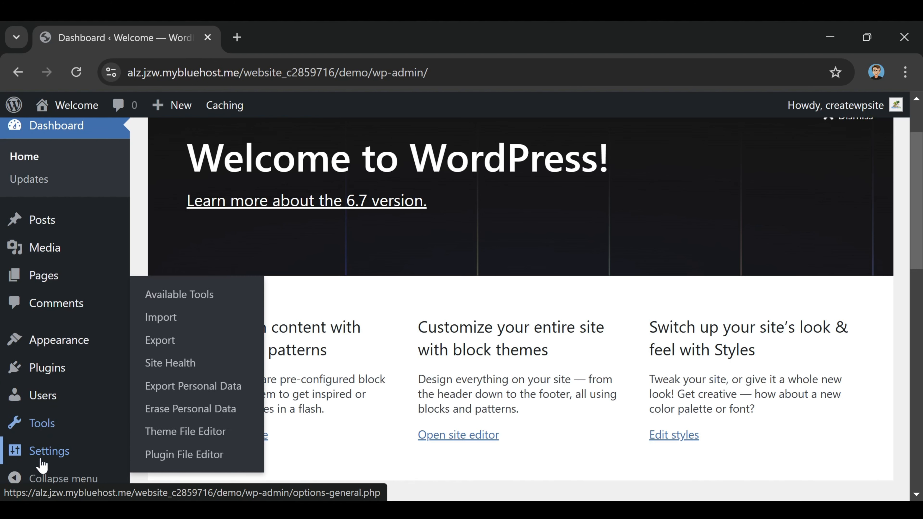
mouse_move(42, 464)
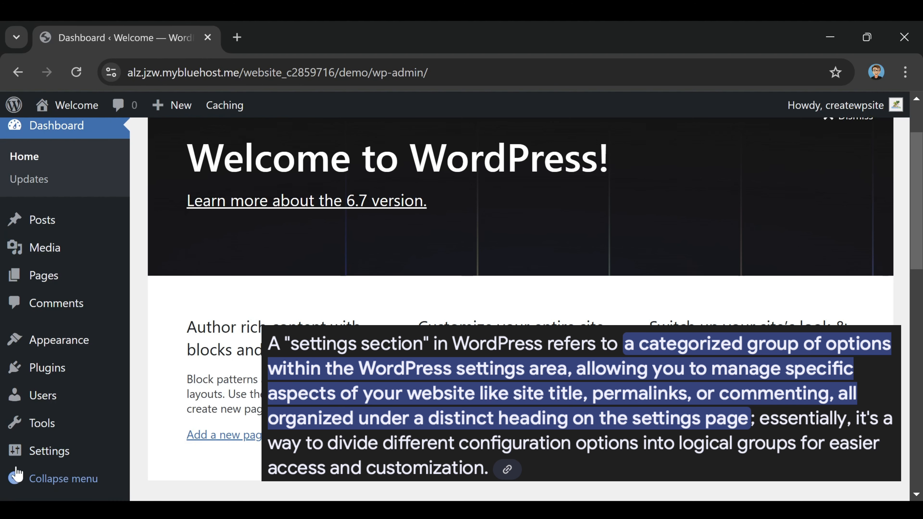
- Try collapsing the admin navigation to icons only and expanding it again
left_click(15, 480)
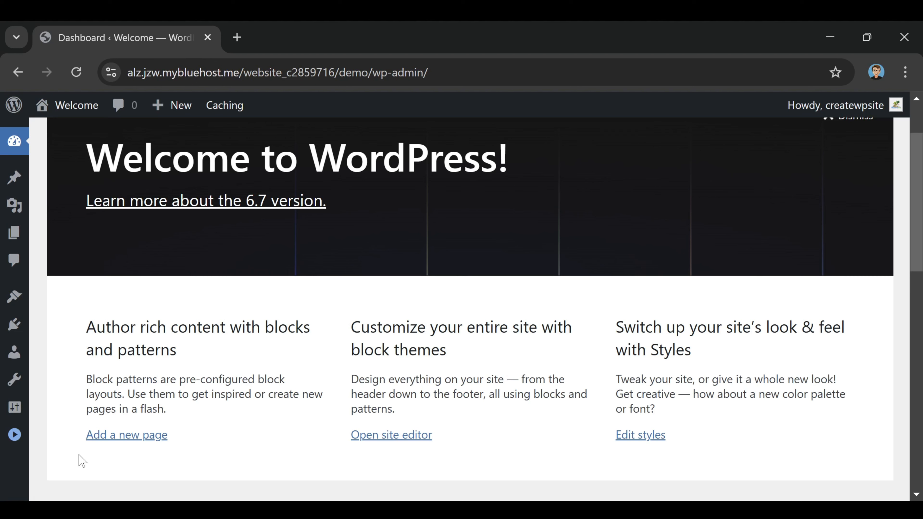
left_click(15, 438)
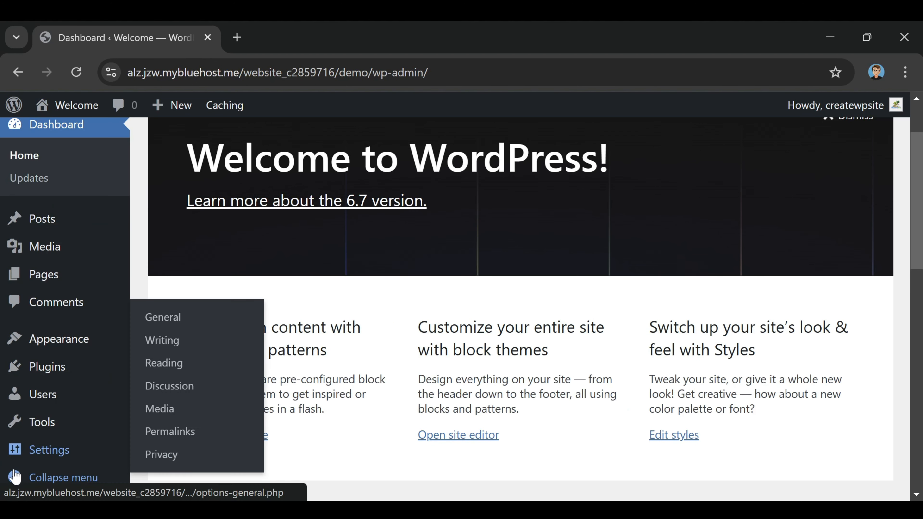
left_click(13, 478)
left_click(13, 434)
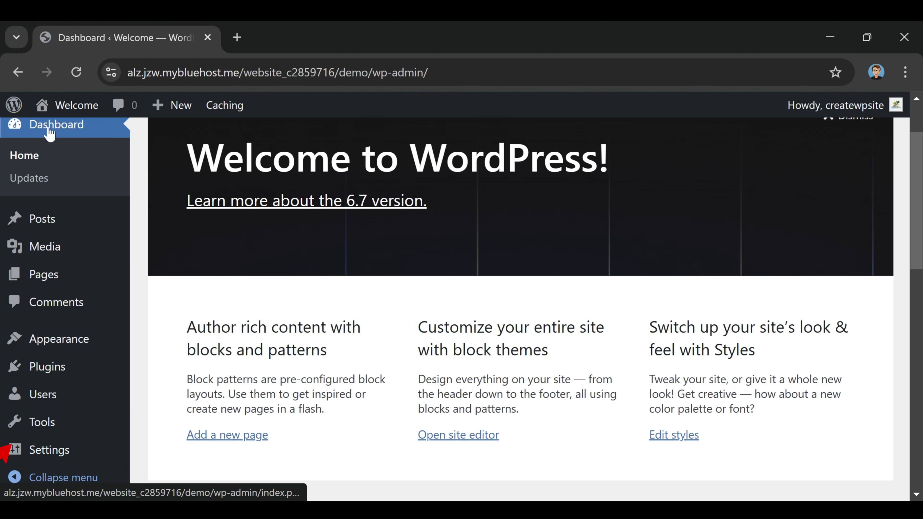
- Go to the site's installed themes and open the directory for adding a new theme
scroll(406, 339, "up", 2)
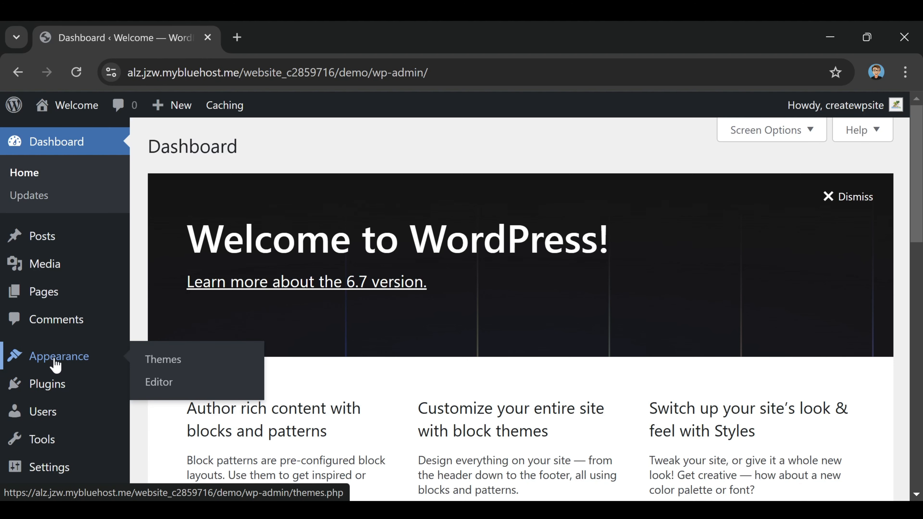
left_click(174, 365)
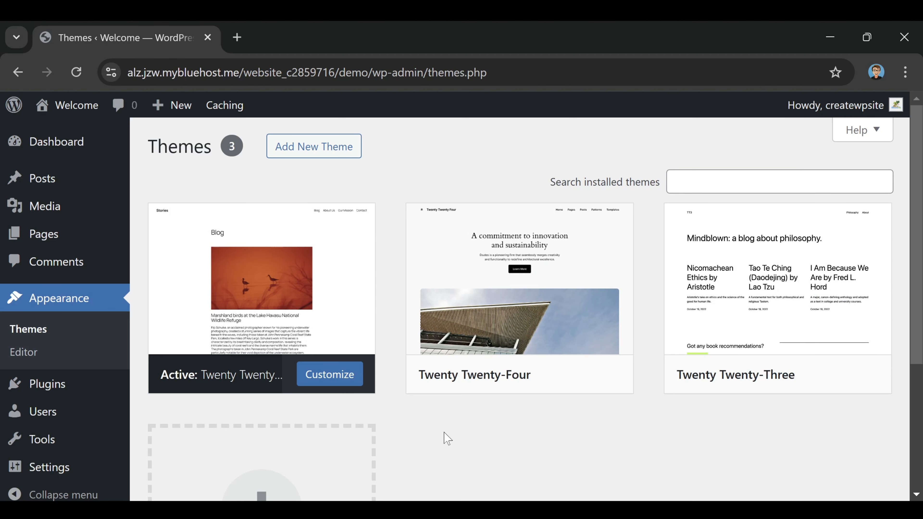
left_click(317, 152)
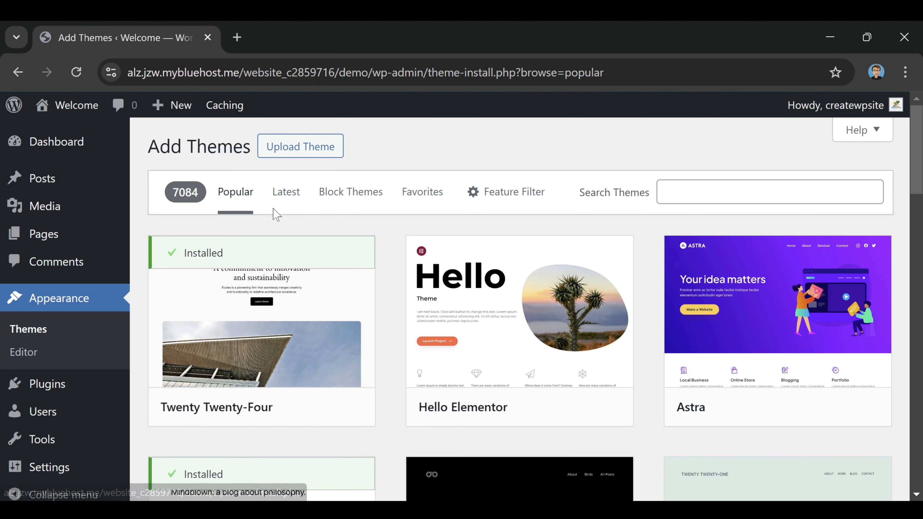
- Browse the Latest, Block Themes, Favorites and Popular categories of the theme directory
left_click(289, 196)
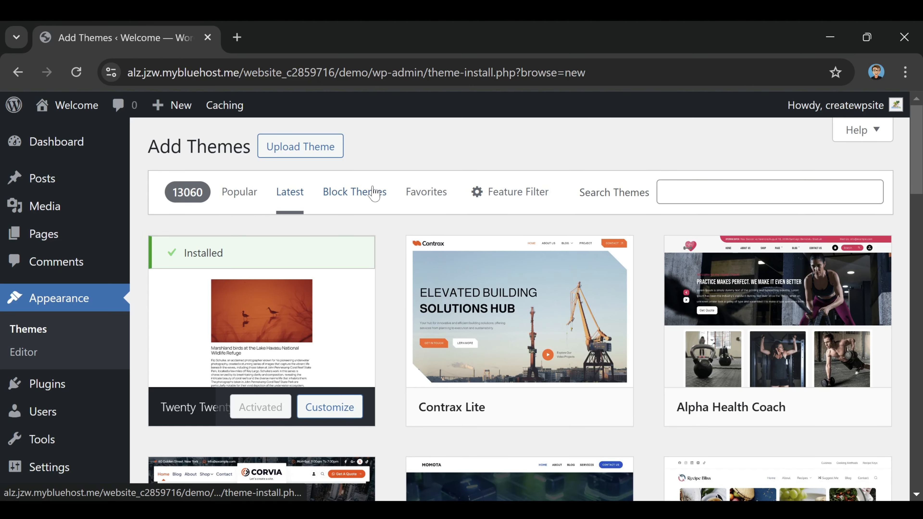
left_click(374, 192)
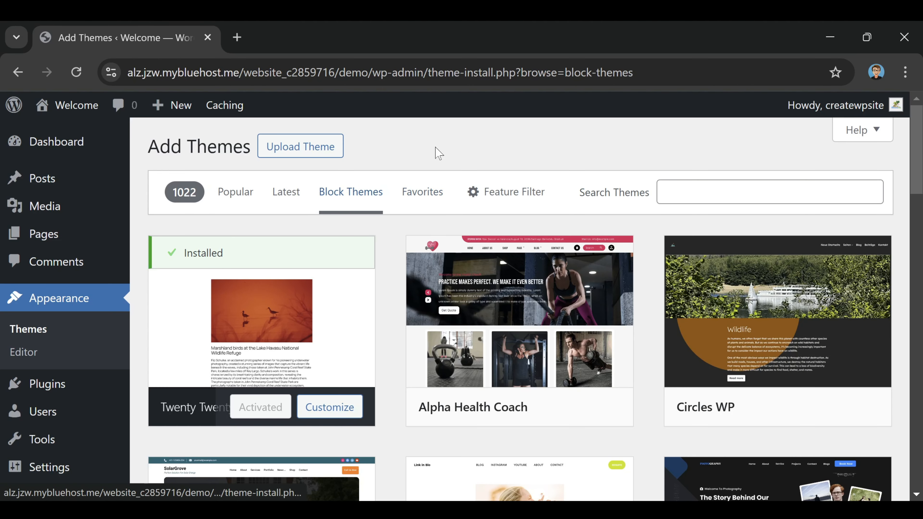
left_click(410, 196)
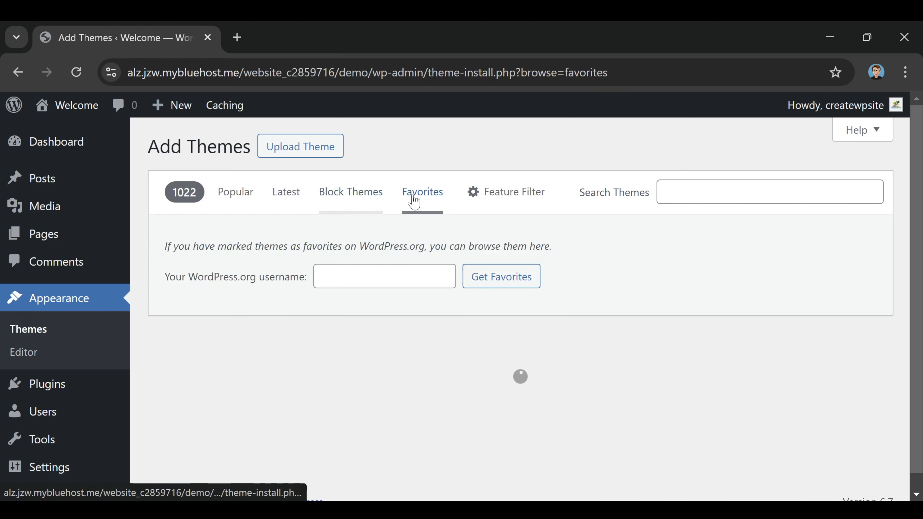
left_click(235, 195)
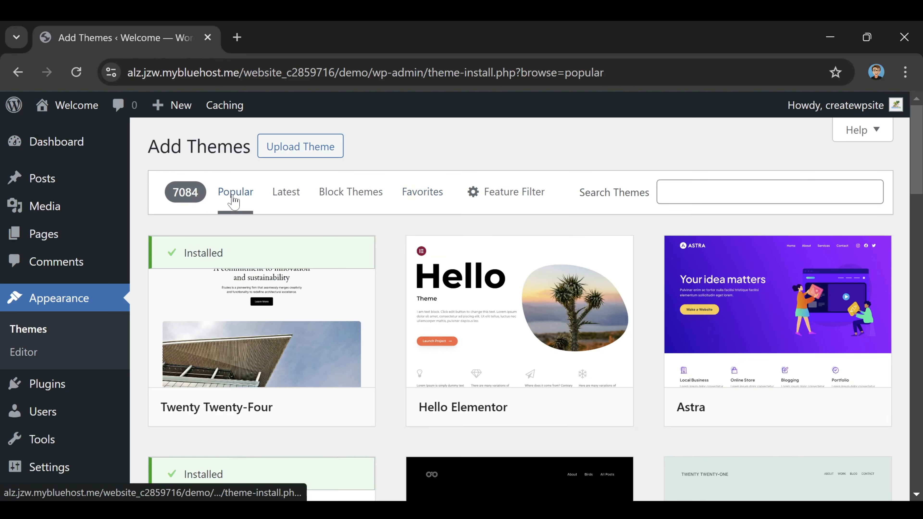
scroll(543, 226, "down", 5)
scroll(519, 346, "up", 5)
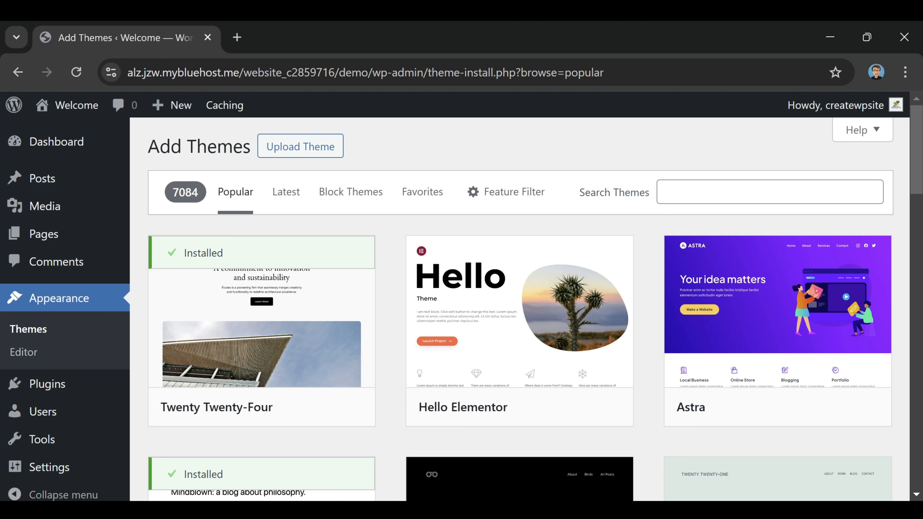
- Search the theme directory for "kubio" and install the Kubio theme
left_click(769, 192)
type("kubio")
key("Return")
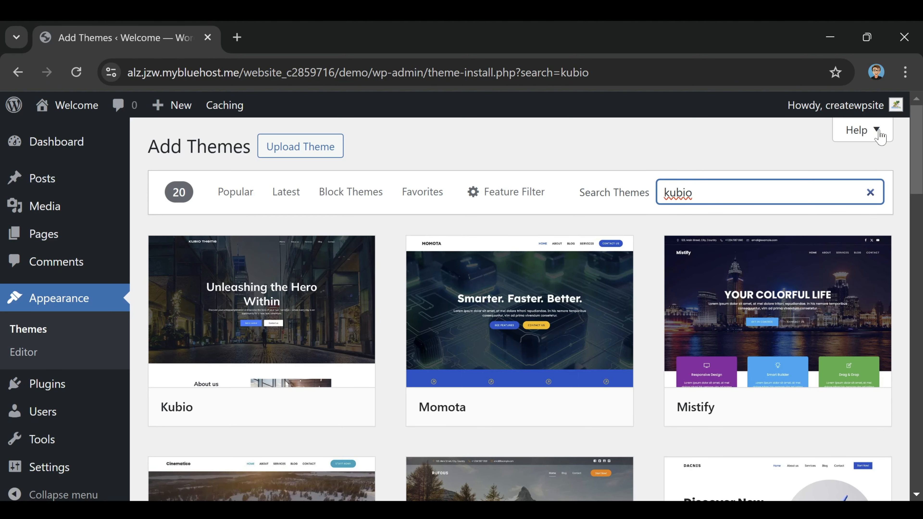
left_click(711, 131)
mouse_move(202, 367)
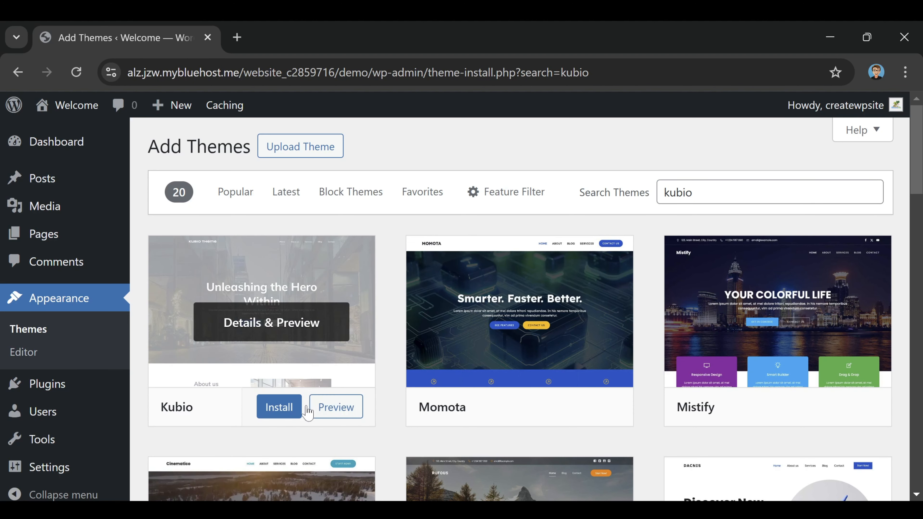
left_click(280, 413)
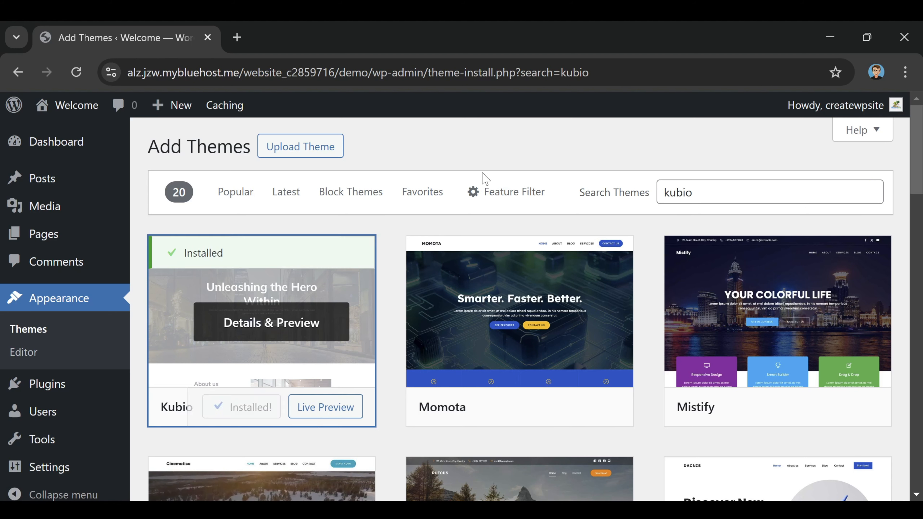
- Activate the Kubio theme and start with its Modern predefined design, including the Kubio Page Builder plugin
left_click(253, 406)
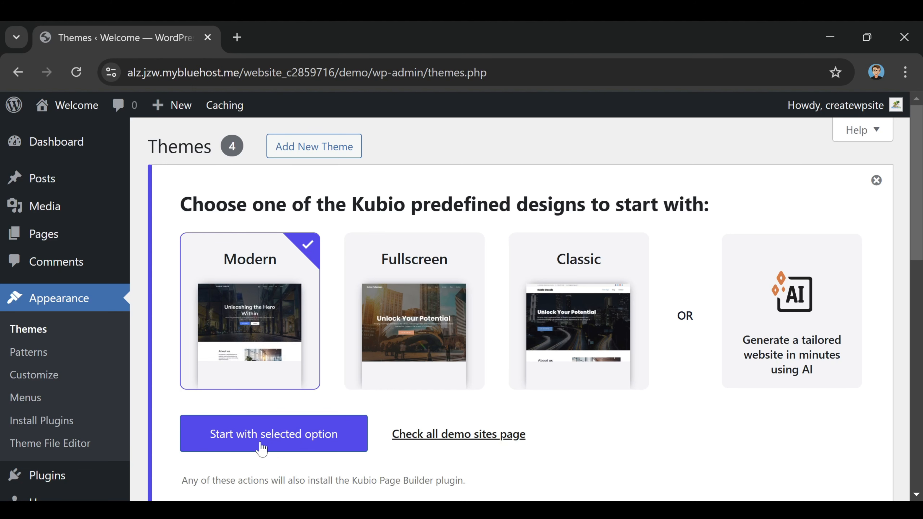
left_click(304, 444)
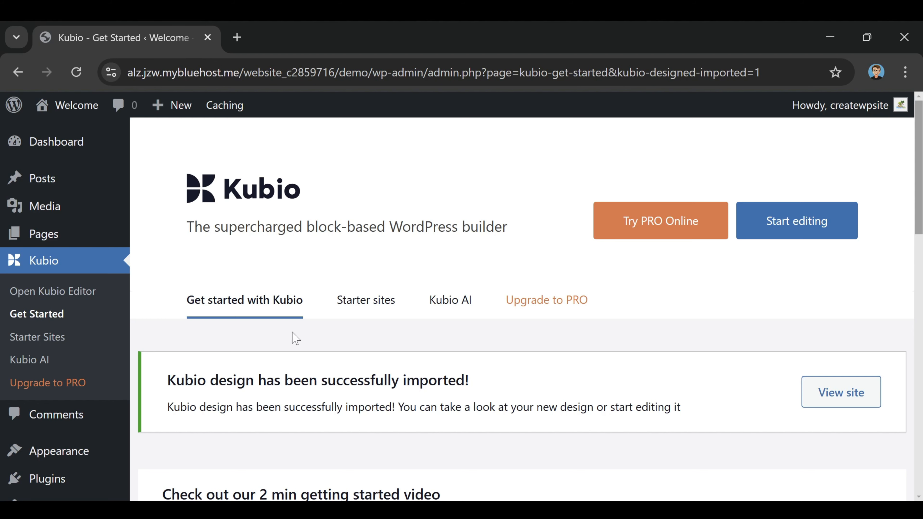
- Browse Kubio's starter sites, looking through both the free and the PRO designs
left_click(379, 311)
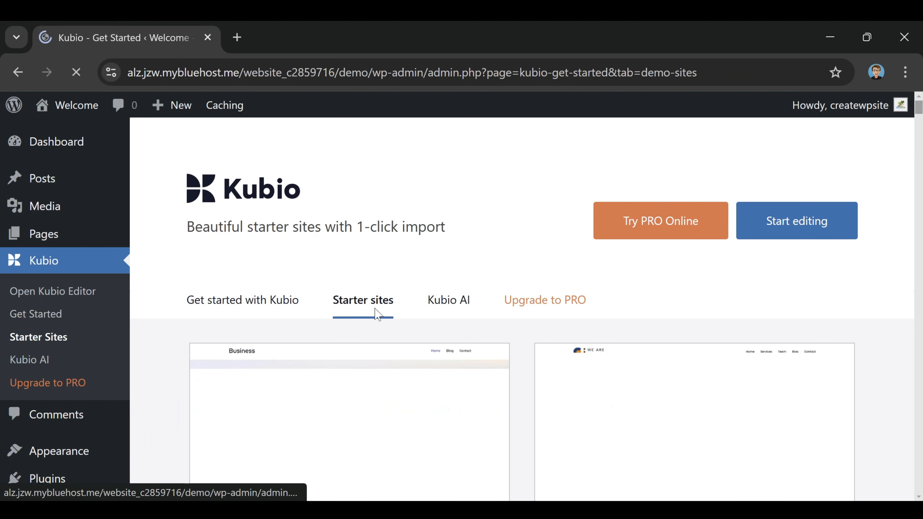
scroll(478, 190, "down", 4)
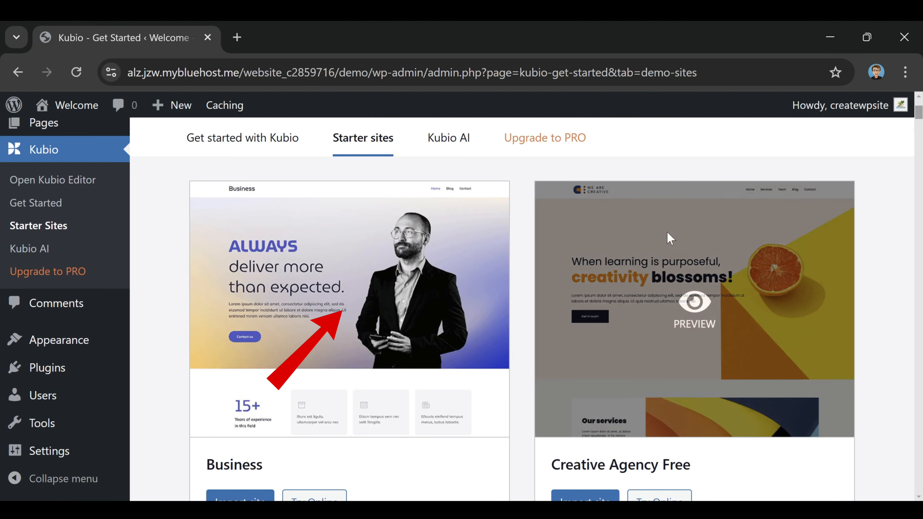
scroll(474, 315, "down", 12)
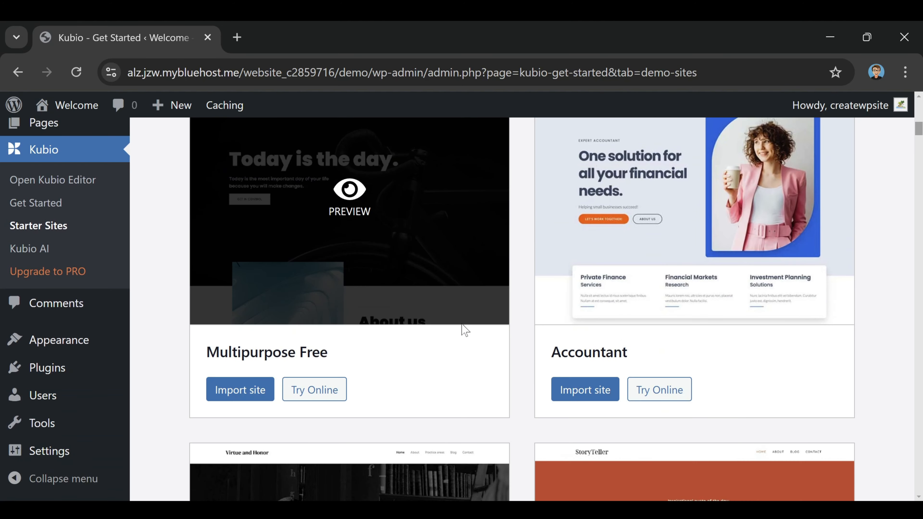
scroll(490, 357, "up", 2)
scroll(517, 354, "down", 10)
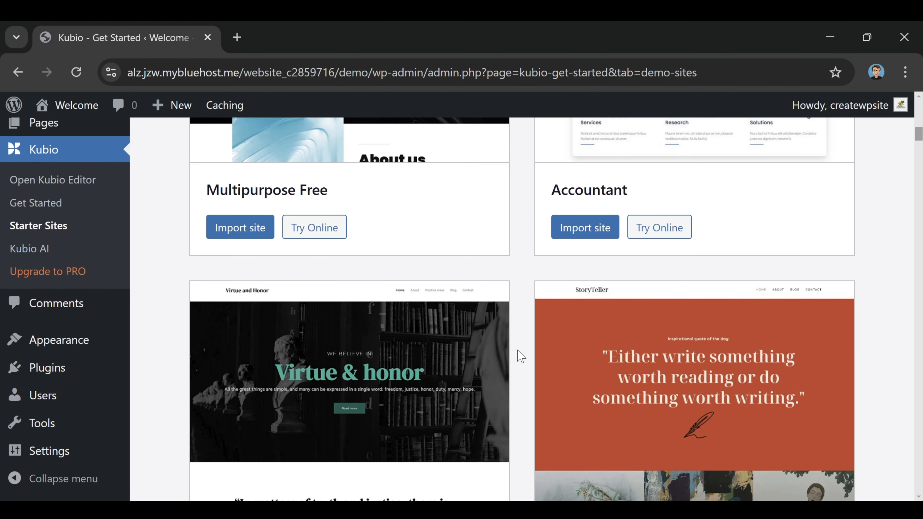
scroll(521, 357, "down", 16)
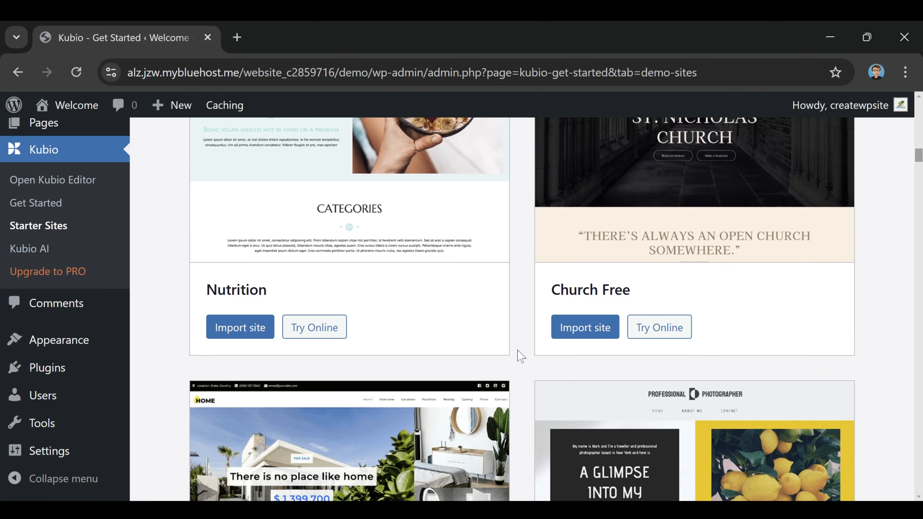
scroll(521, 356, "down", 12)
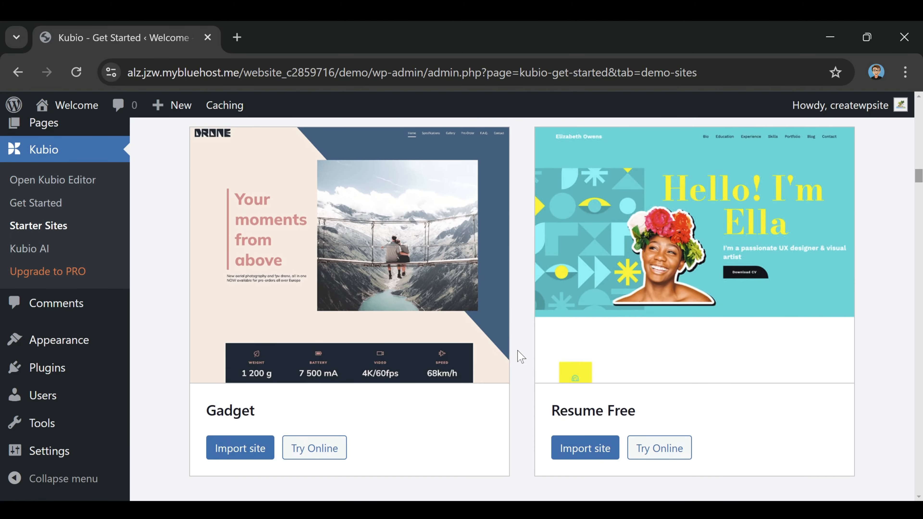
scroll(520, 357, "down", 12)
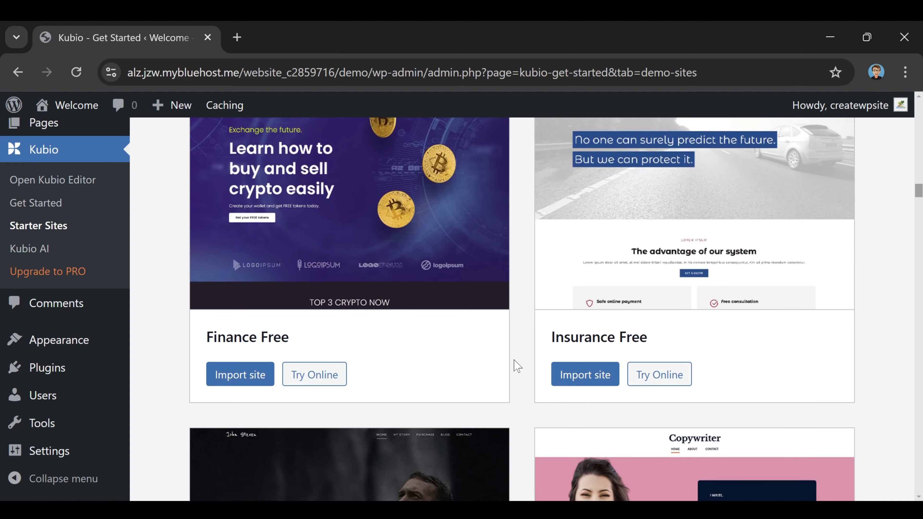
scroll(518, 367, "down", 12)
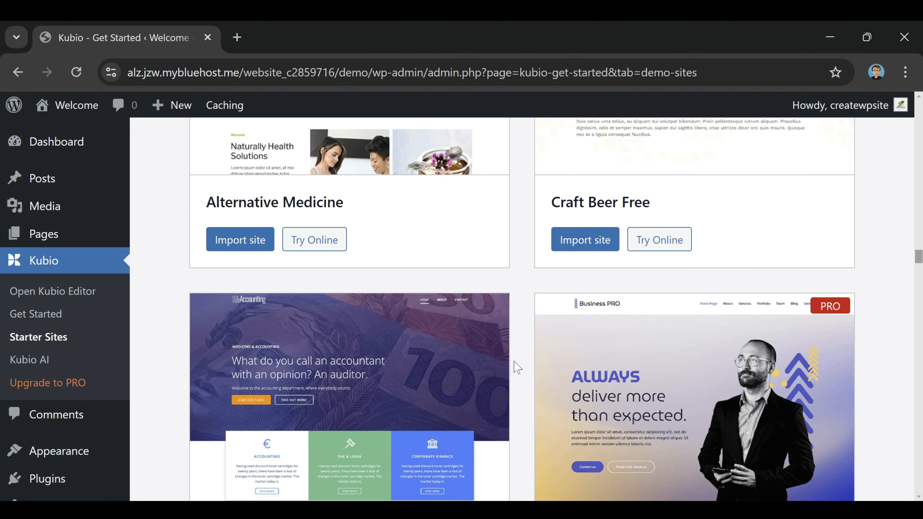
scroll(518, 368, "down", 9)
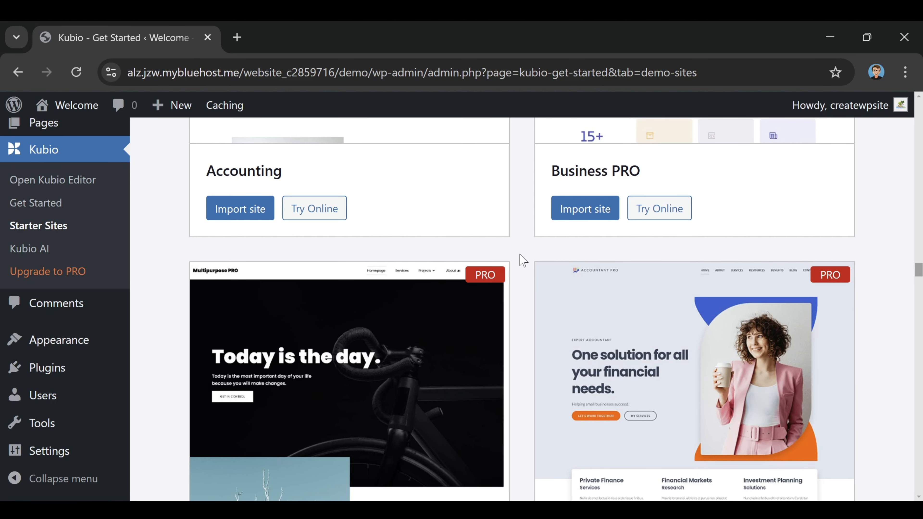
scroll(521, 261, "down", 10)
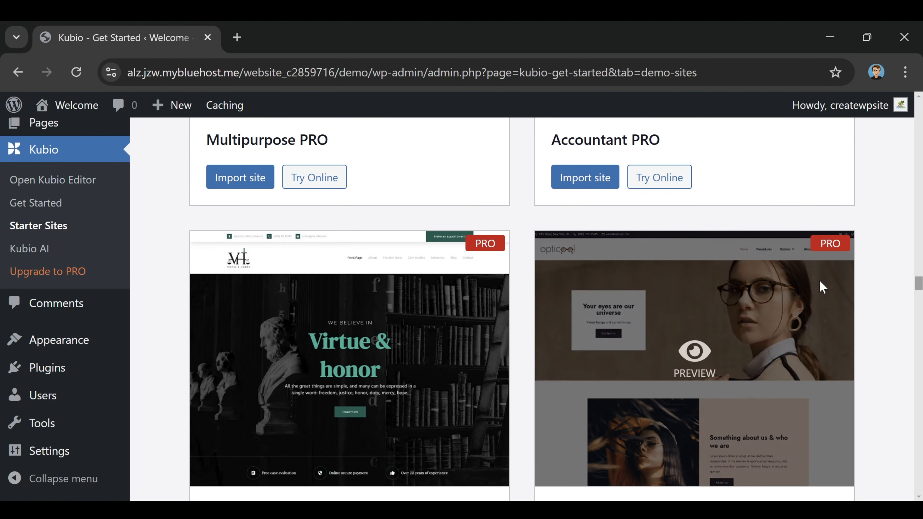
scroll(527, 291, "up", 10)
scroll(526, 294, "up", 10)
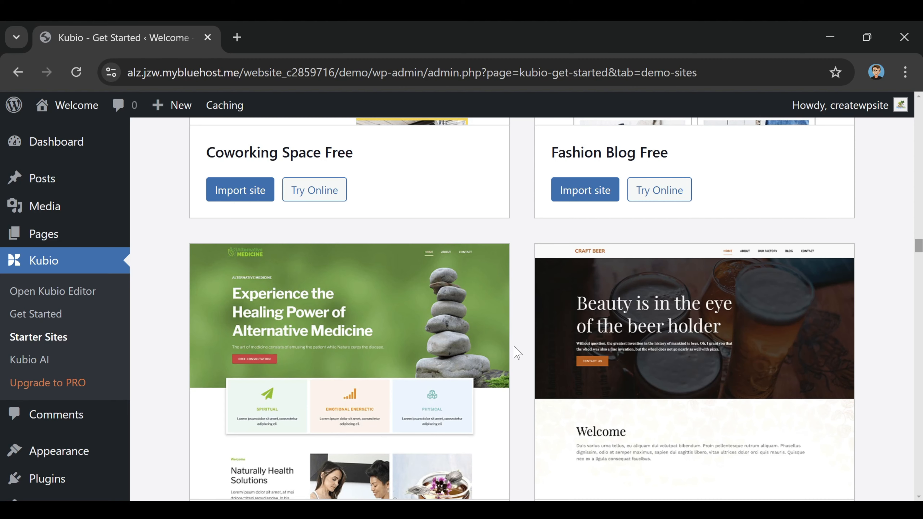
scroll(518, 352, "up", 10)
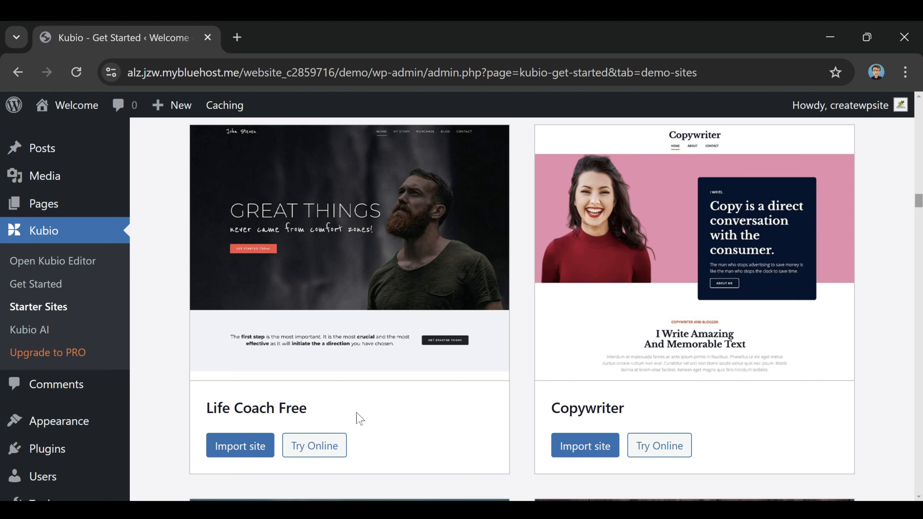
- Import the Copywriter starter site with its Contact Form 7 plugin and start editing the imported site
left_click(585, 451)
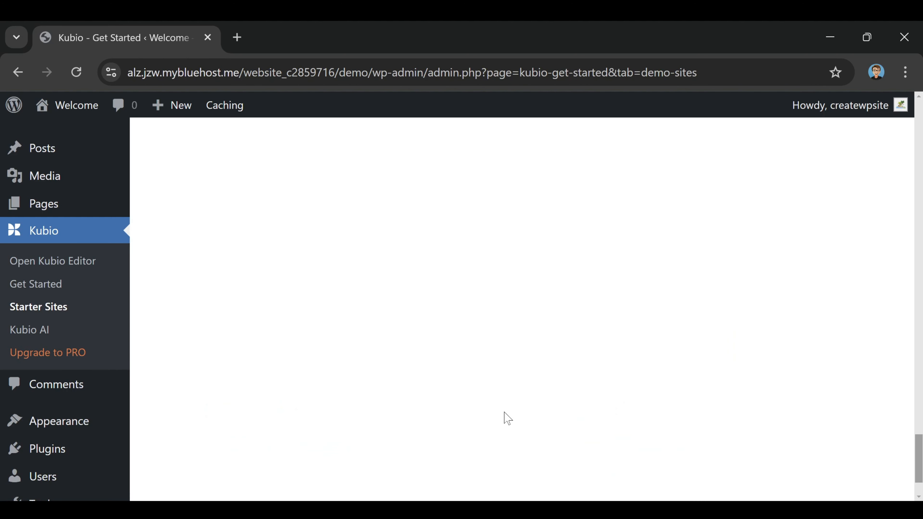
left_click_drag(918, 464, 921, 235)
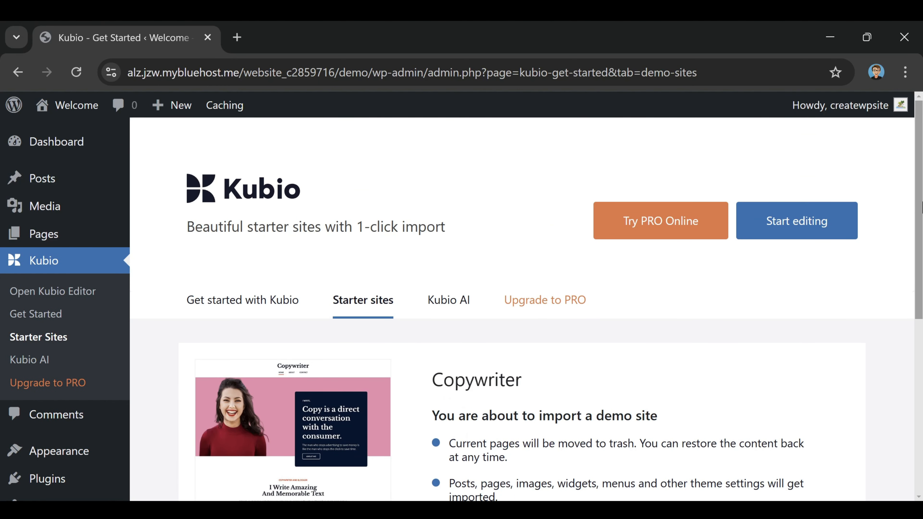
scroll(864, 277, "down", 3)
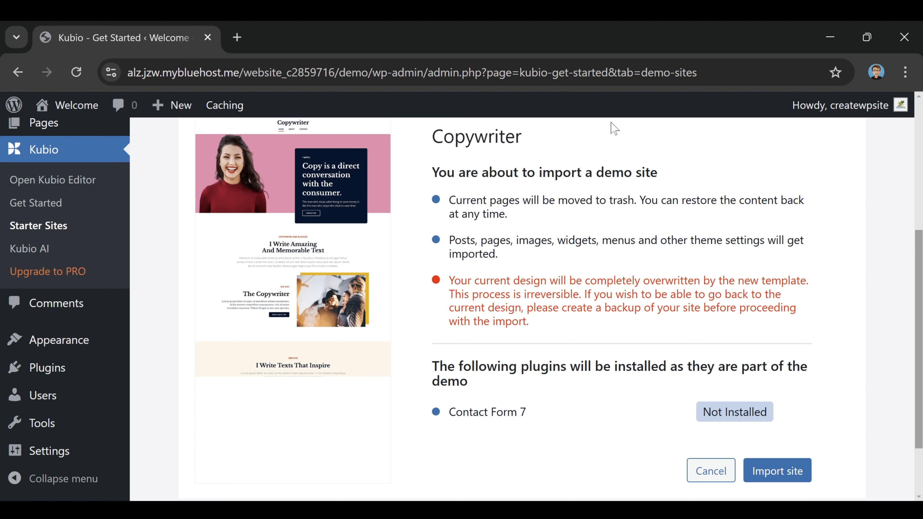
left_click(782, 479)
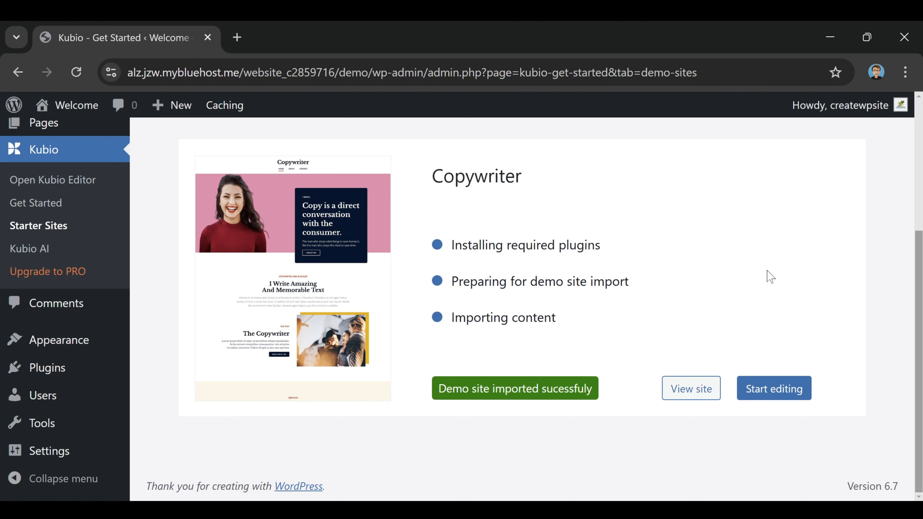
left_click(770, 399)
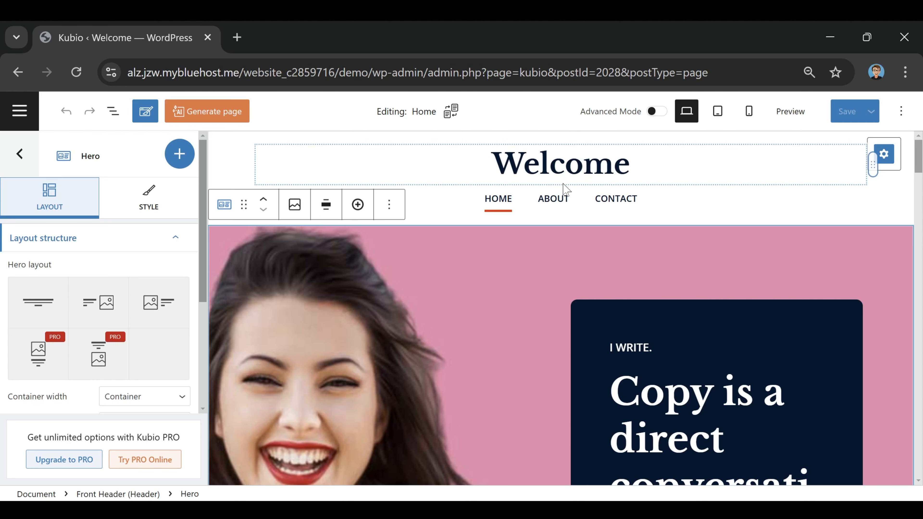
- Re-enter the site title in the header logo's content properties as "Welcome"
left_click(553, 168)
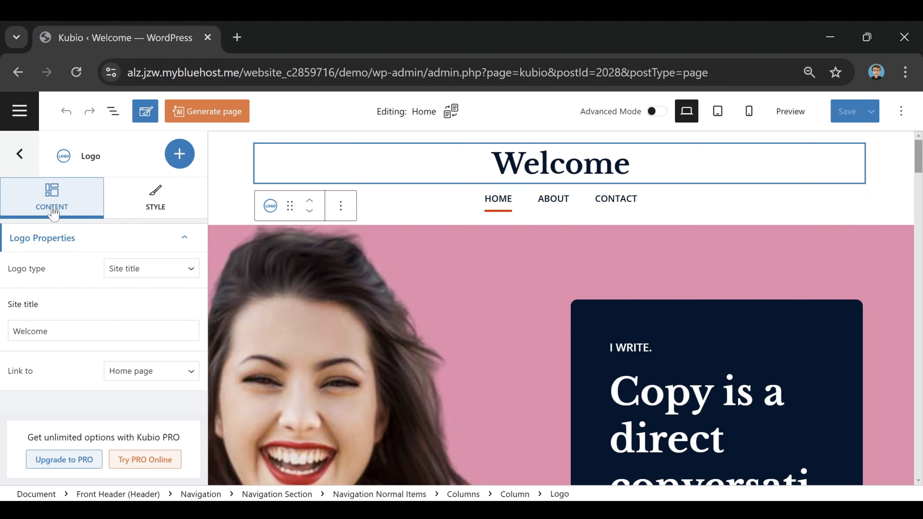
left_click(50, 331)
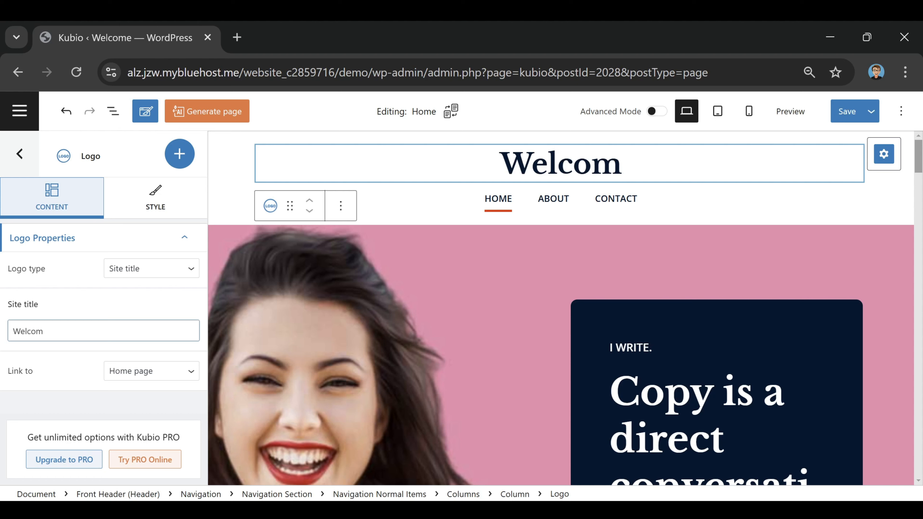
type("e")
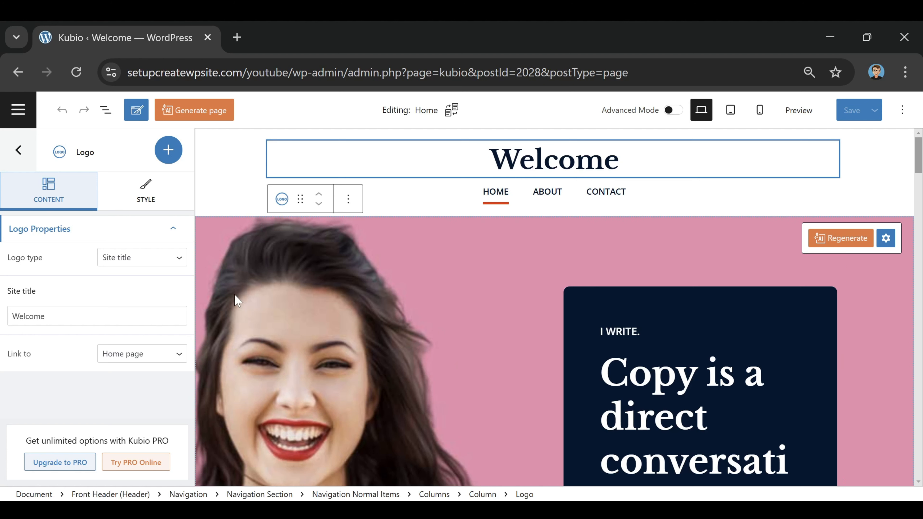
- Select the hero section and open the media picker for its background image from the style settings
left_click(210, 234)
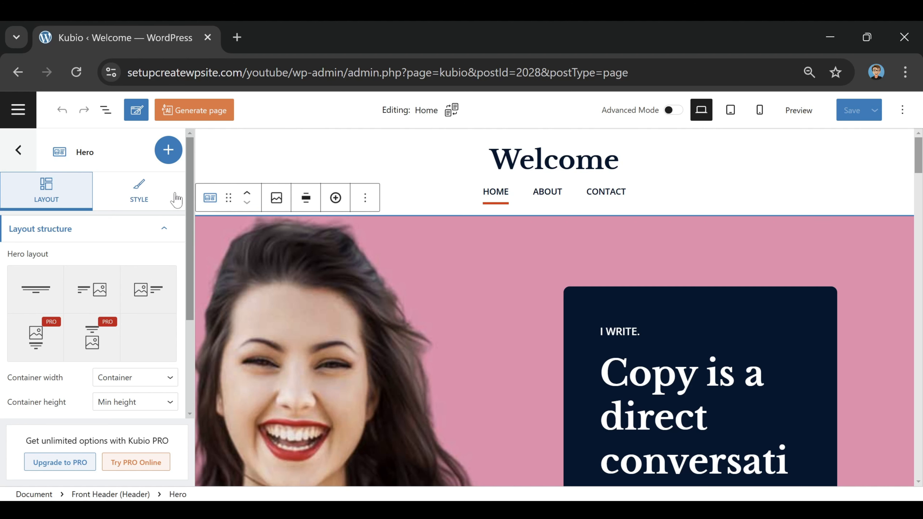
left_click(140, 199)
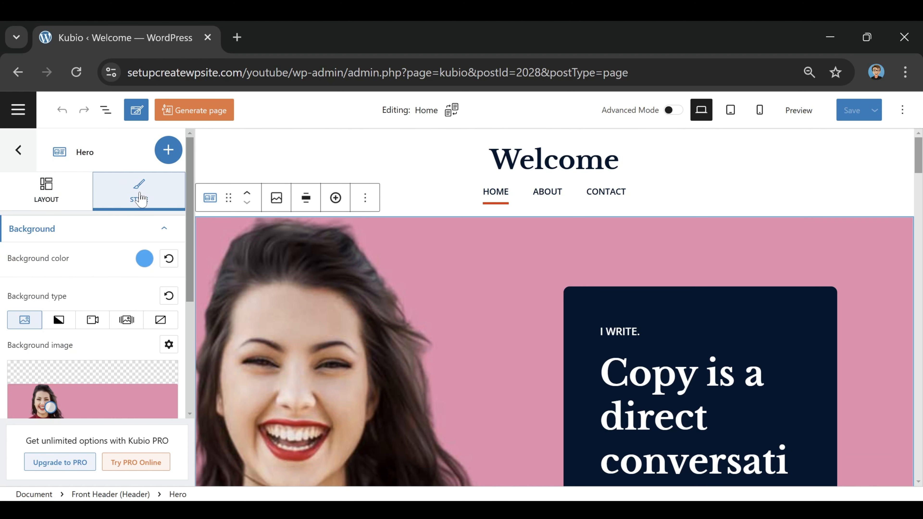
scroll(117, 285, "down", 2)
scroll(117, 287, "down", 2)
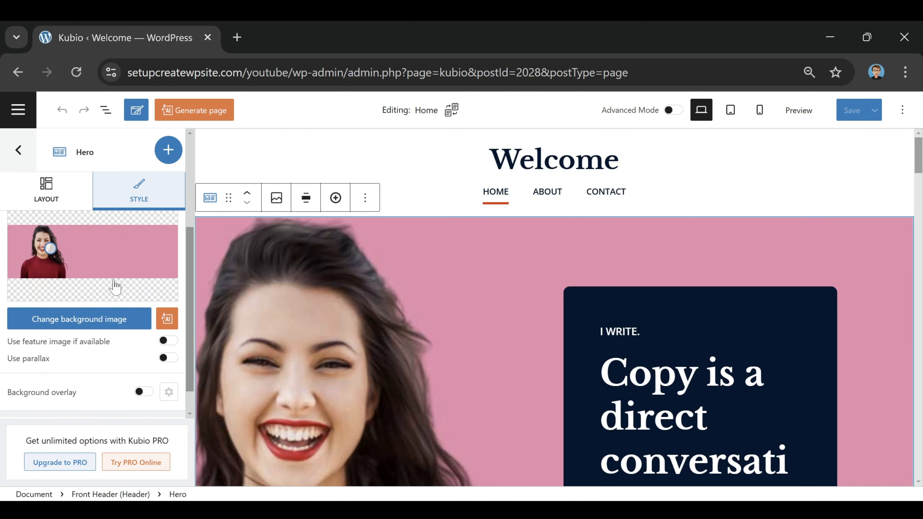
scroll(116, 285, "up", 2)
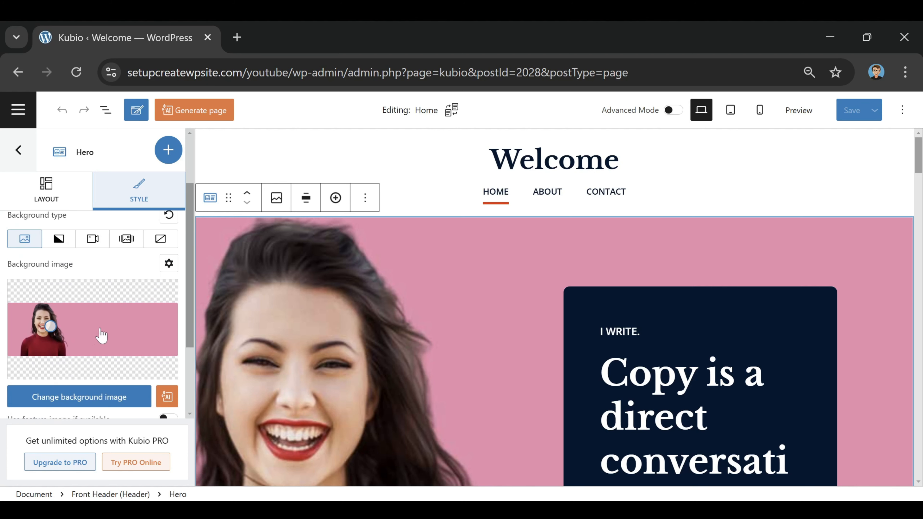
left_click(70, 402)
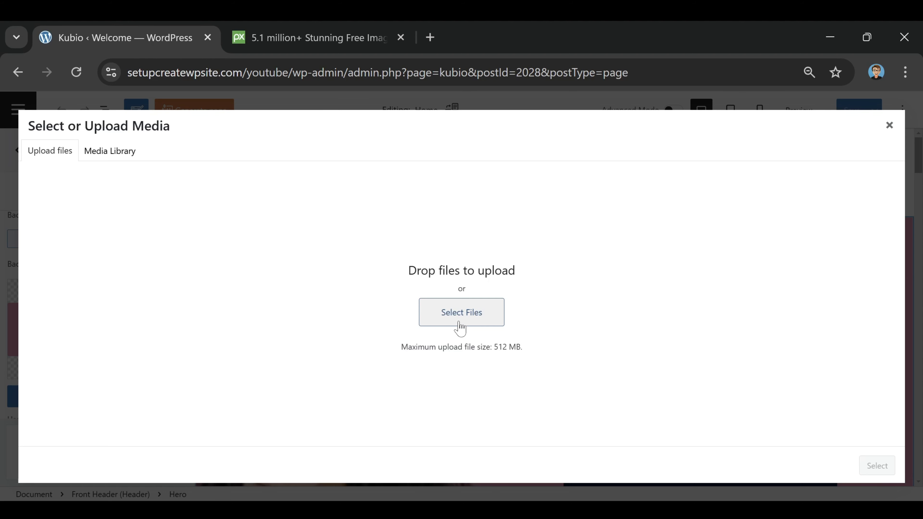
- Look through the free stock images on Pixabay, then return to the Kubio editor and close the Pixabay page
left_click(337, 39)
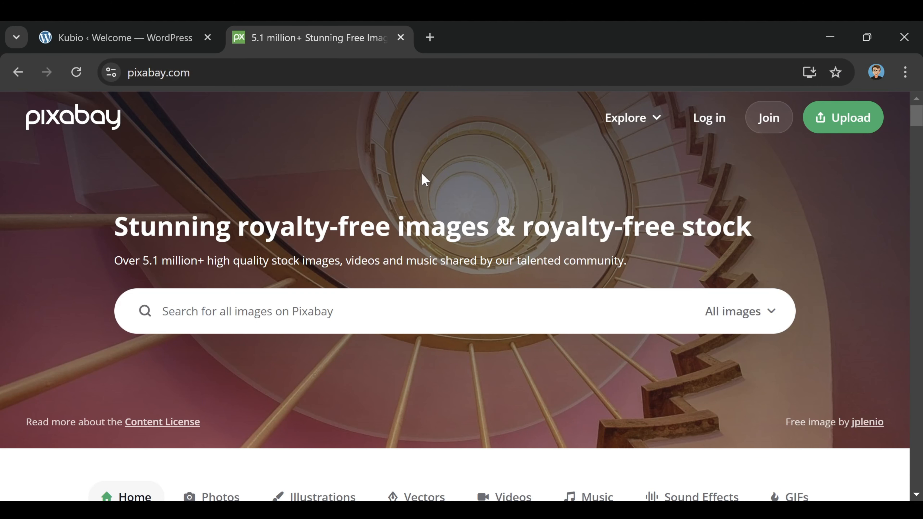
left_click(182, 36)
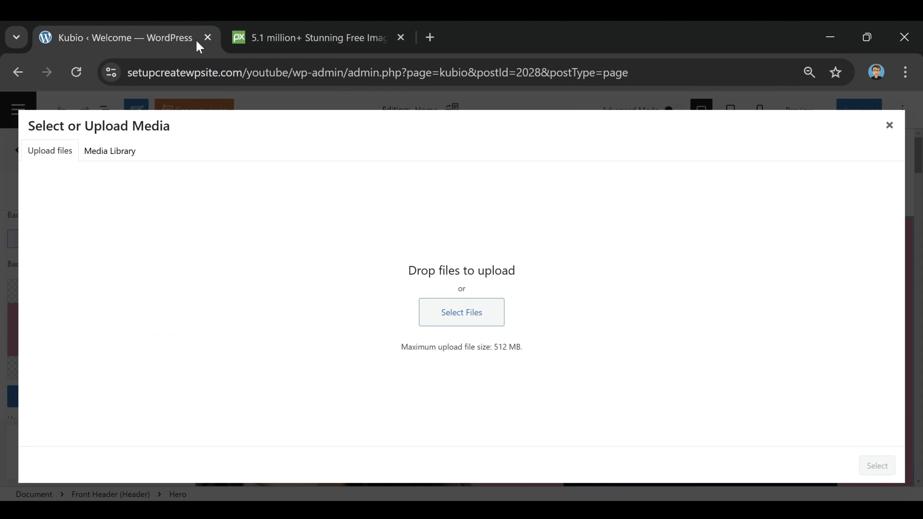
left_click(309, 39)
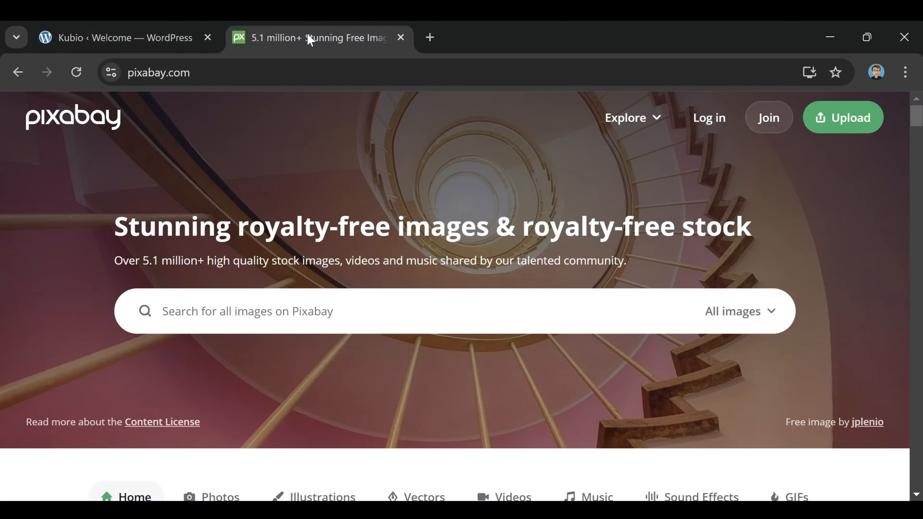
left_click(254, 316)
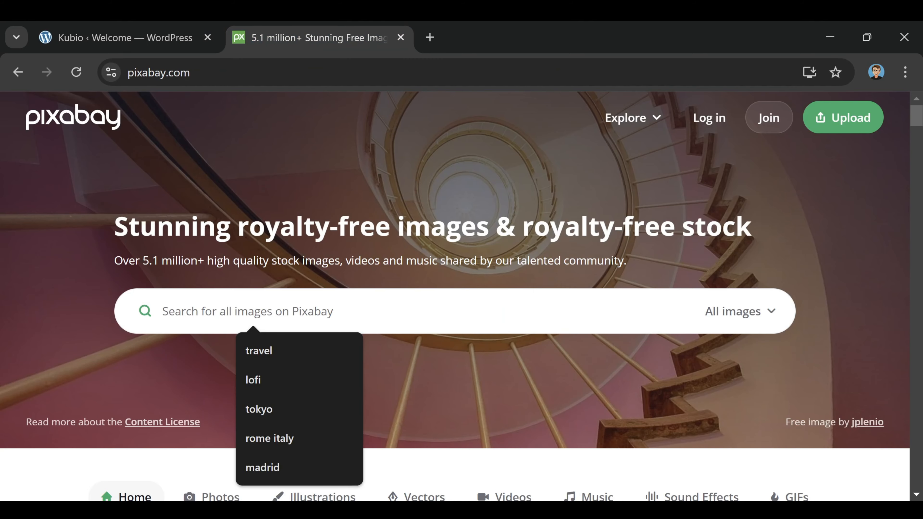
scroll(422, 261, "down", 15)
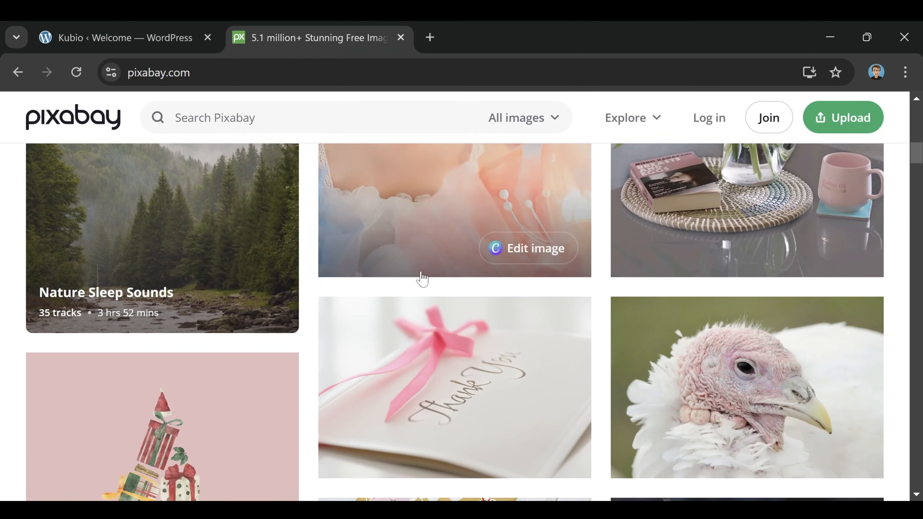
scroll(422, 278, "down", 3)
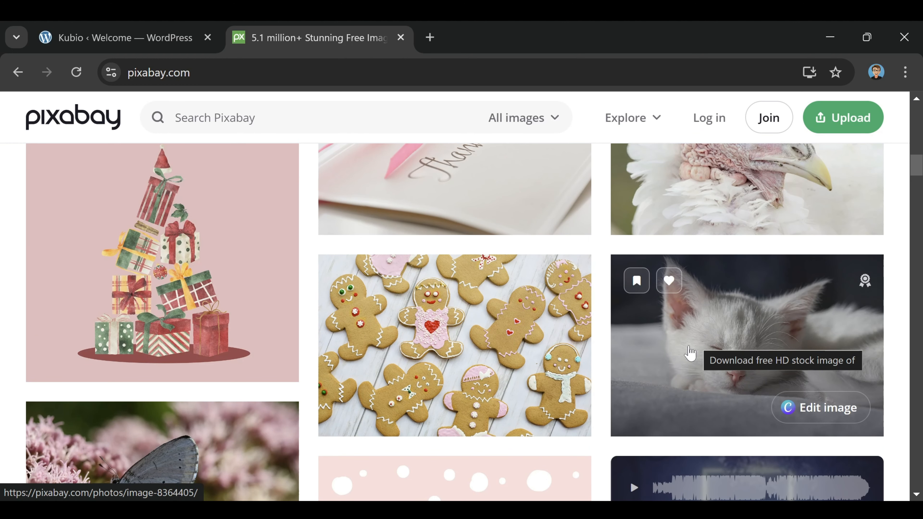
left_click(173, 40)
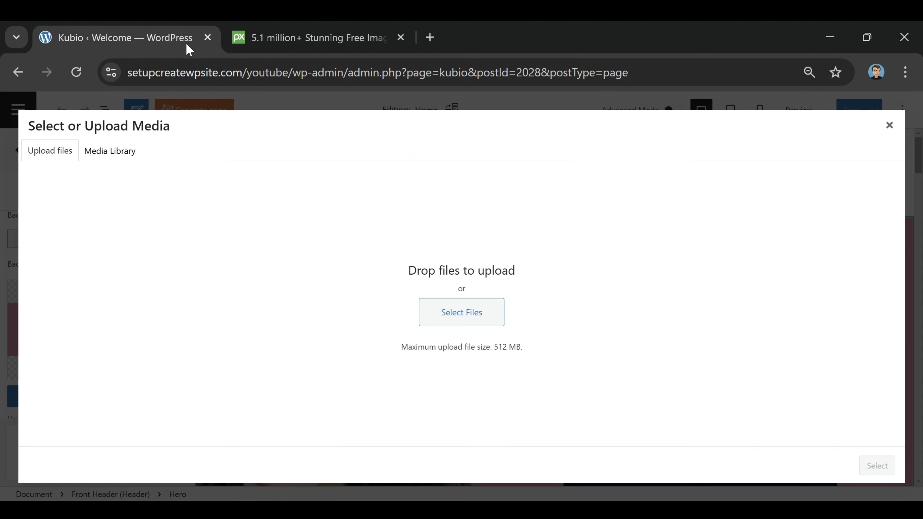
left_click(401, 38)
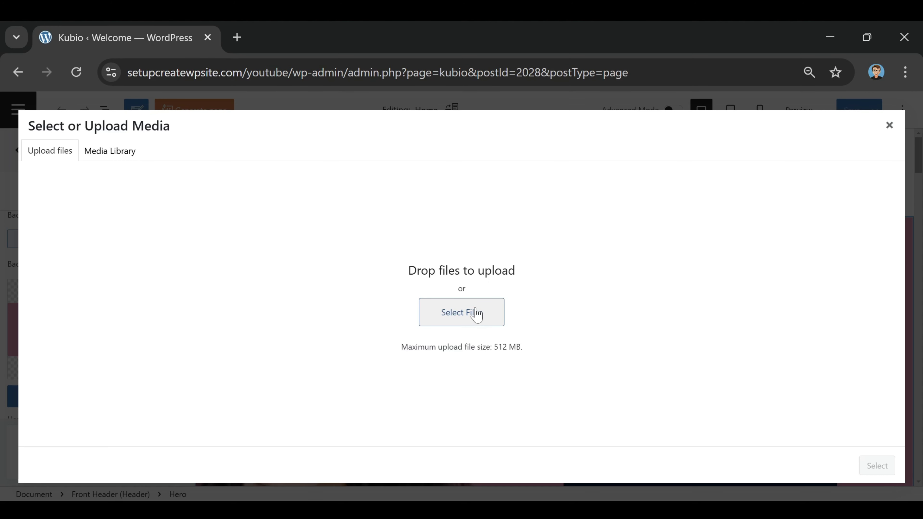
- Set summer-2880261_1920.jpg from the media library as the hero section's background image
left_click(112, 156)
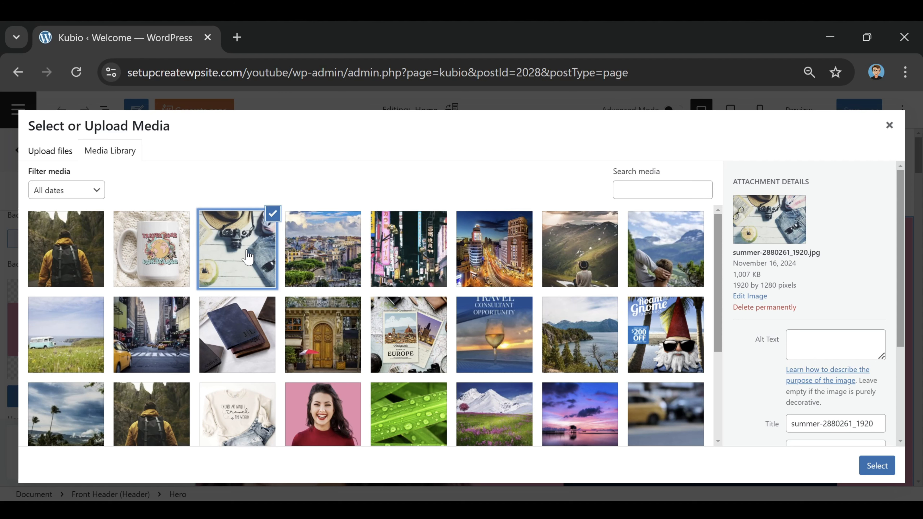
left_click(877, 466)
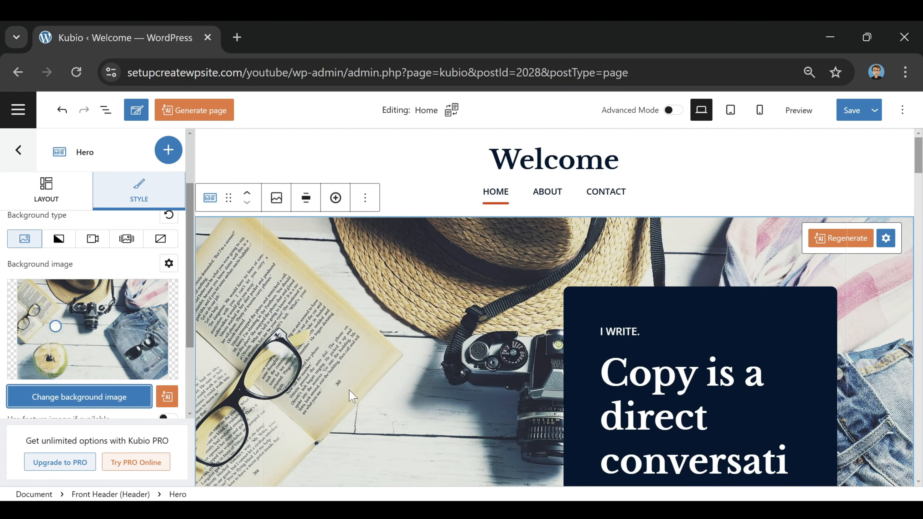
- Move the hero background image's focal point onto the camera, slightly above and to the side of the image's centre, and save the page
left_click_drag(80, 357, 81, 314)
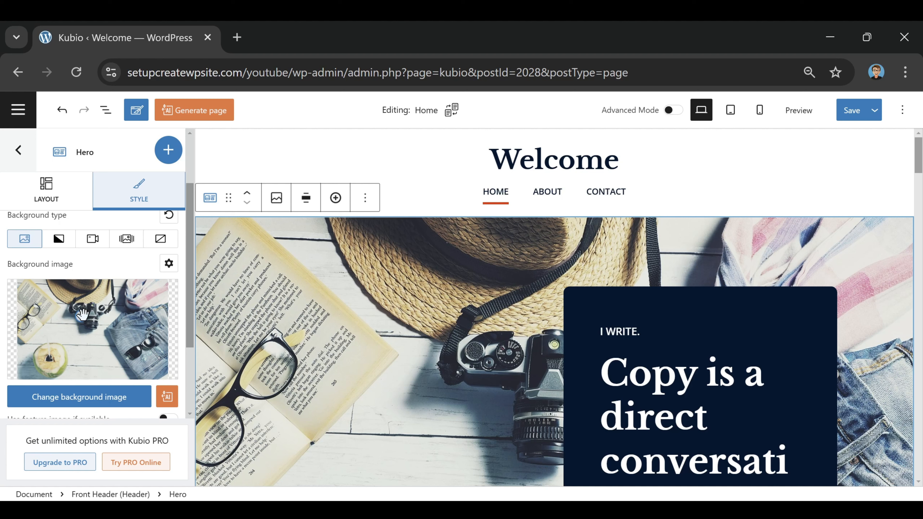
mouse_move(81, 317)
left_mouse_down()
mouse_move(38, 295)
mouse_move(134, 320)
mouse_move(95, 322)
left_mouse_up()
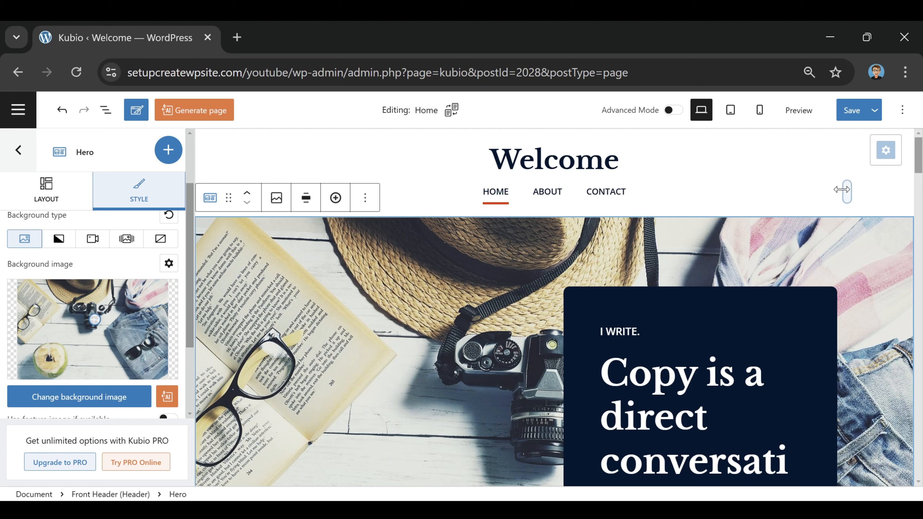
left_click(850, 122)
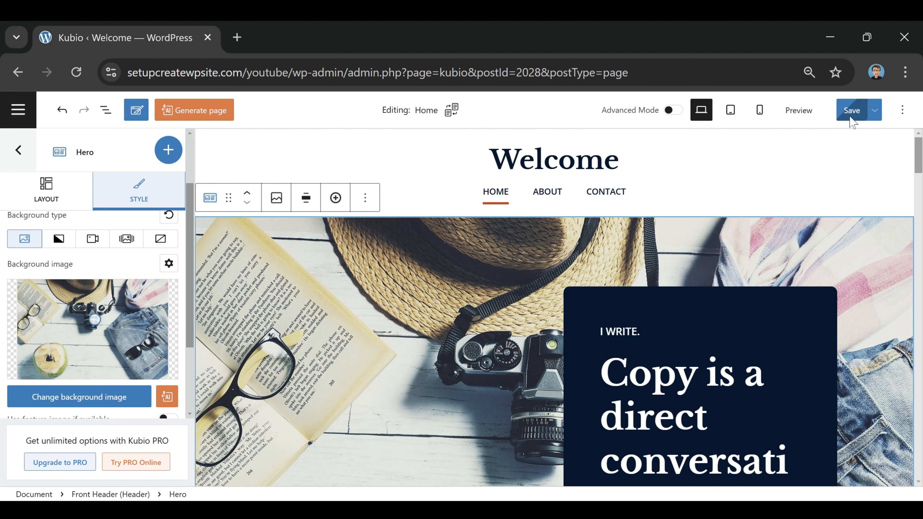
scroll(250, 276, "down", 1)
scroll(250, 277, "down", 10)
scroll(249, 276, "up", 11)
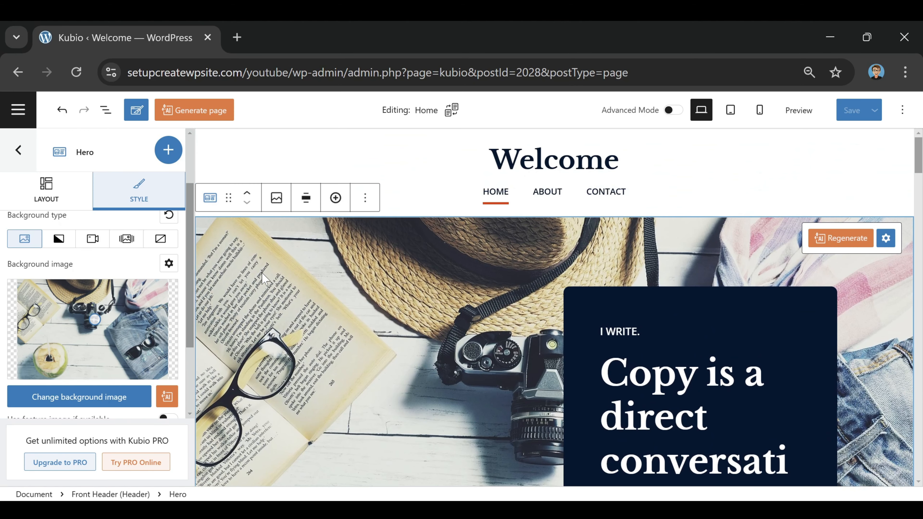
- Try the Logo image type on the header logo and return it to Site title
left_click(474, 168)
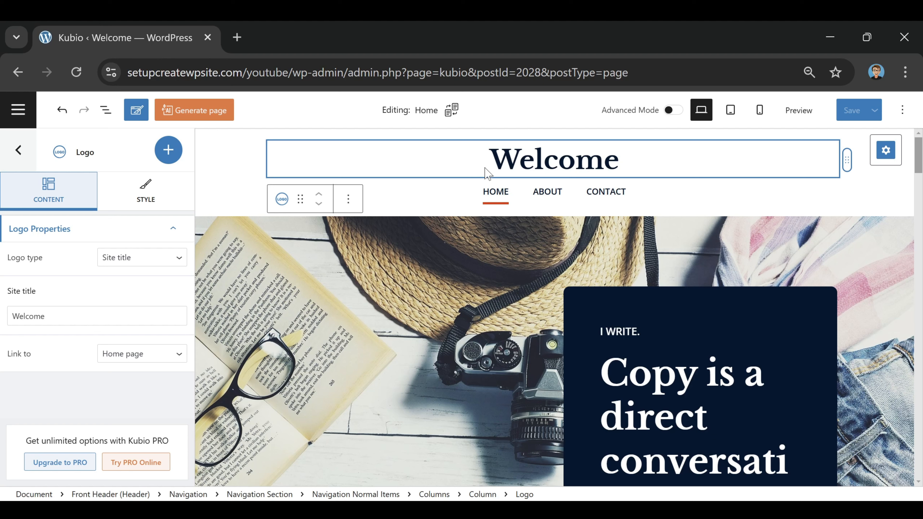
left_click(123, 257)
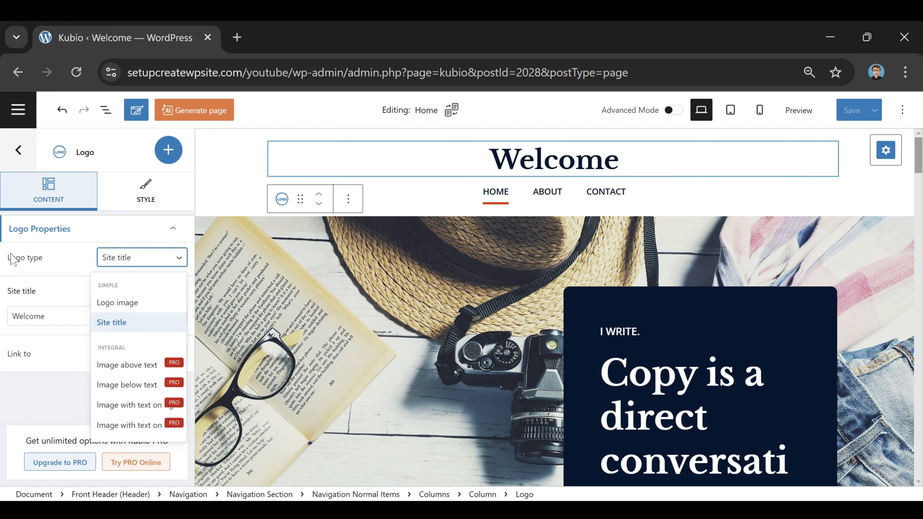
left_click(118, 303)
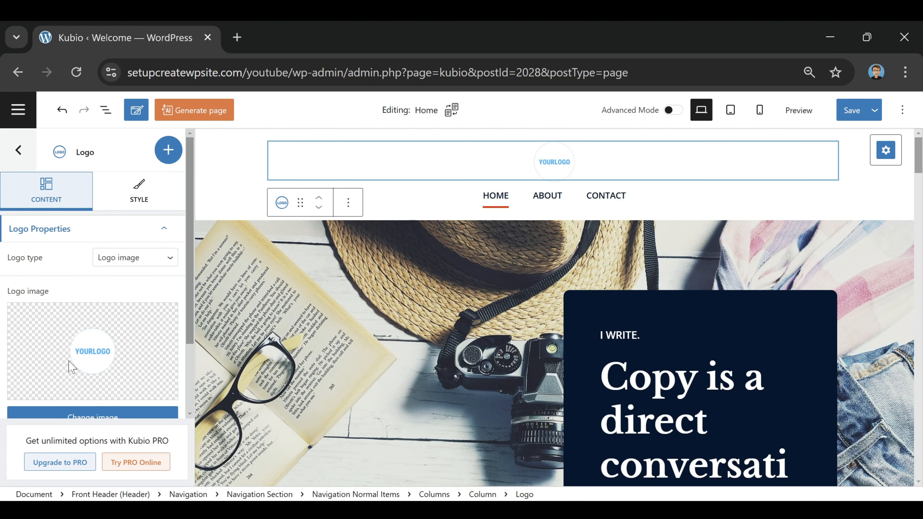
left_click(135, 267)
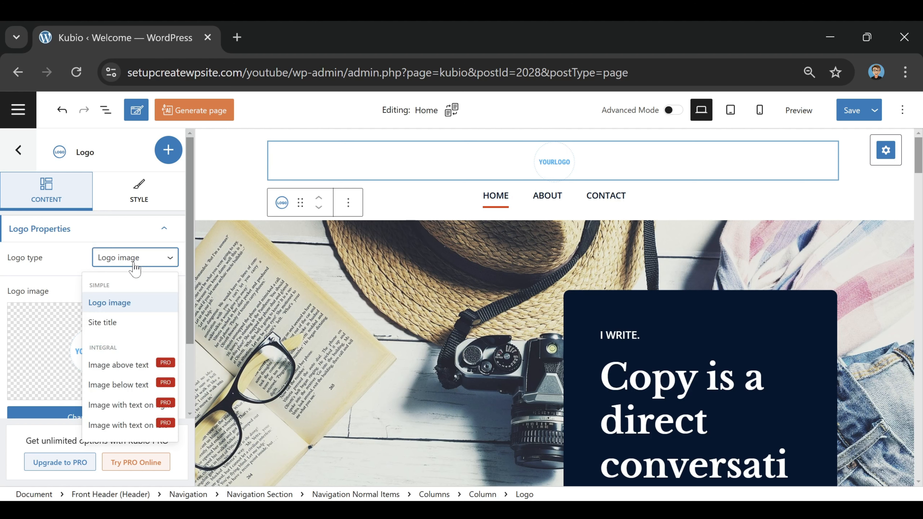
left_click(122, 322)
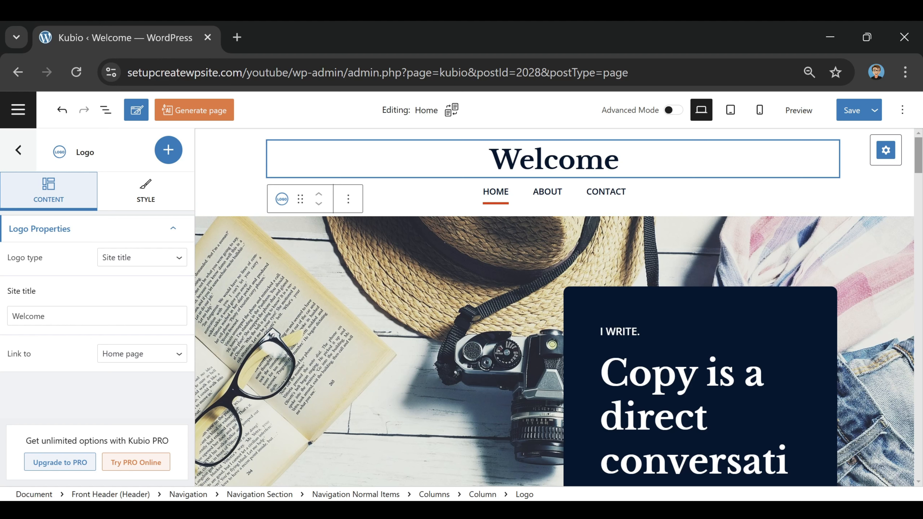
- Replace the header logo's site title with "The Global Traveler"
left_click_drag(47, 317, 5, 318)
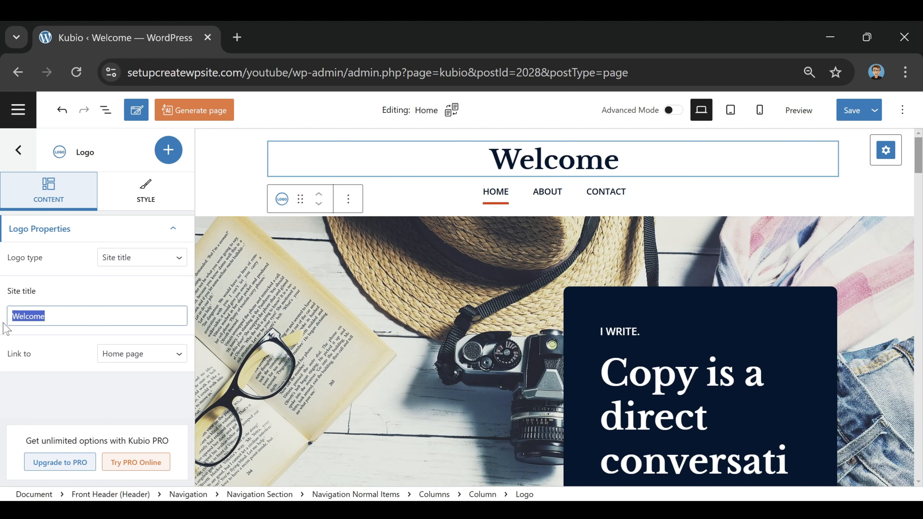
key("BackSpace")
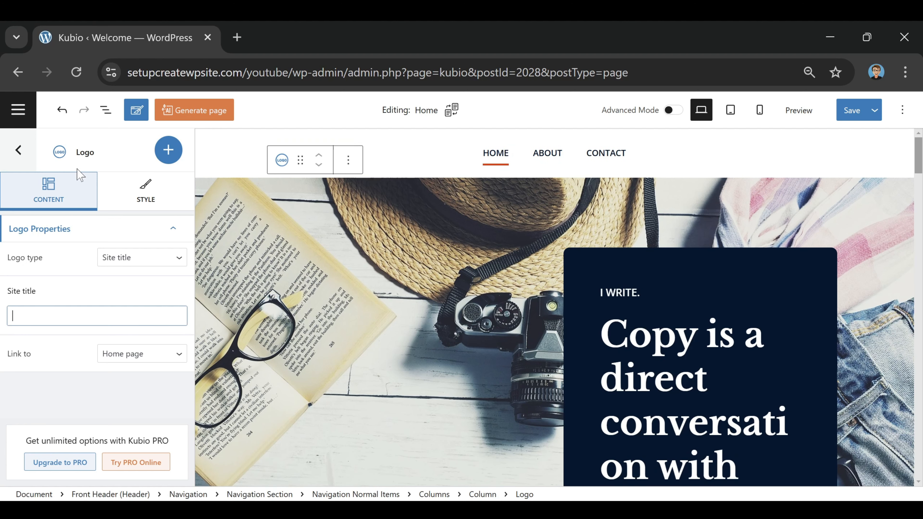
type("The Global Traveler")
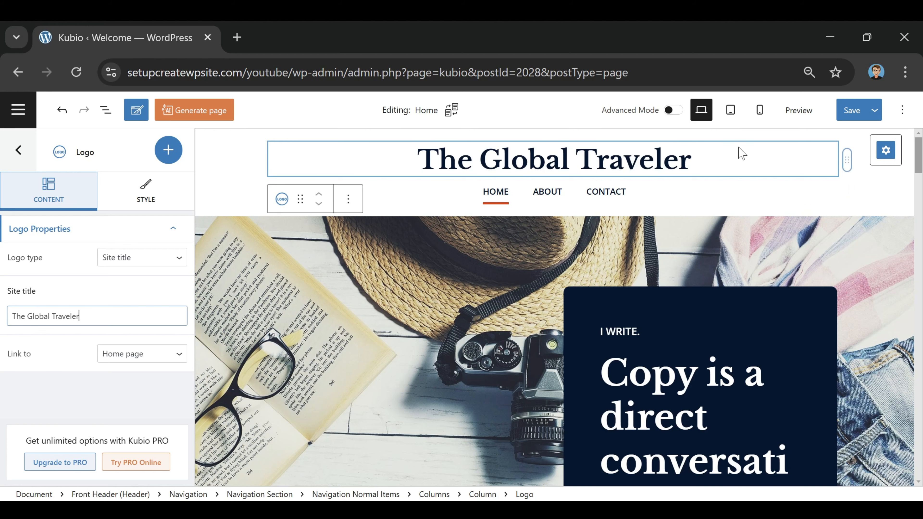
- Replace the hero section's main heading with "Lost and Found: Discovering the World Through Travel"
scroll(690, 320, "down", 5)
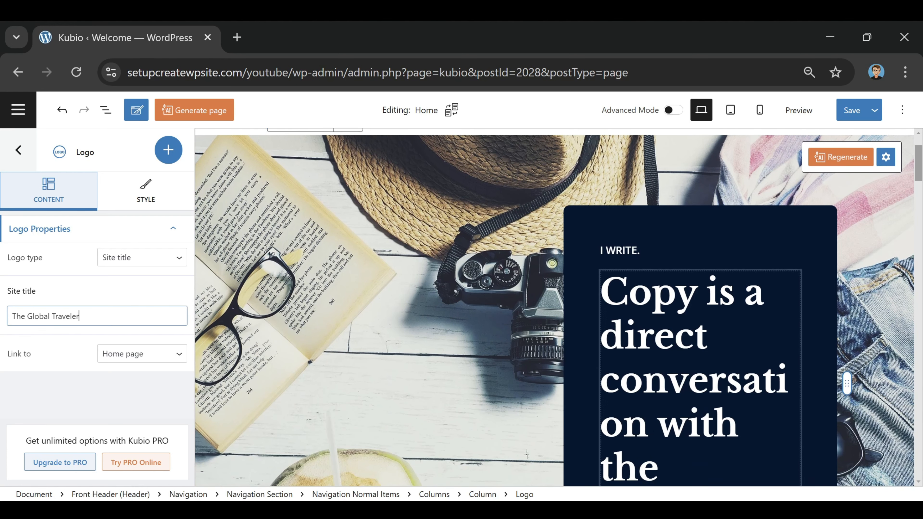
scroll(690, 418, "down", 3)
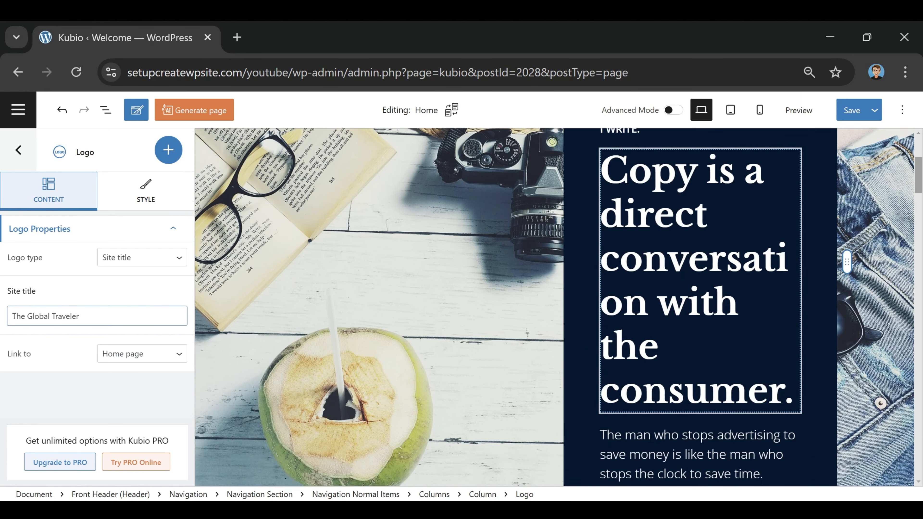
scroll(690, 418, "up", 3)
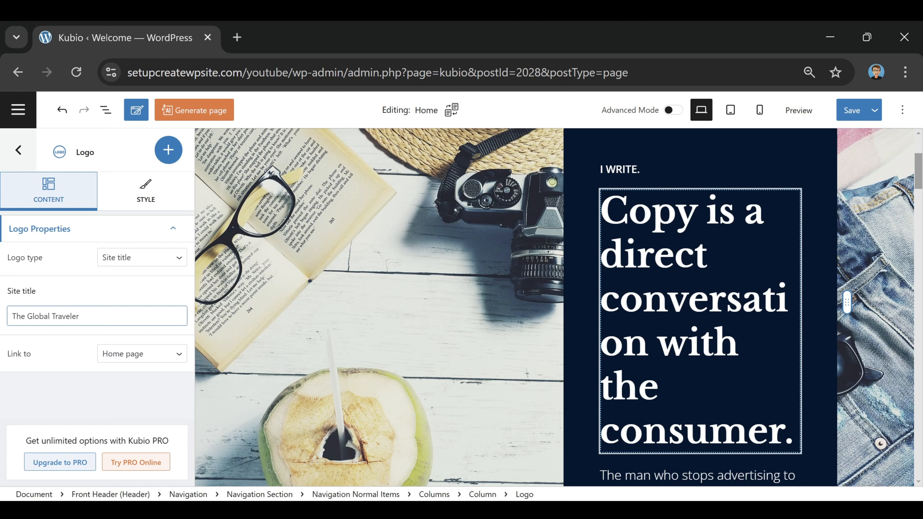
left_click(674, 255)
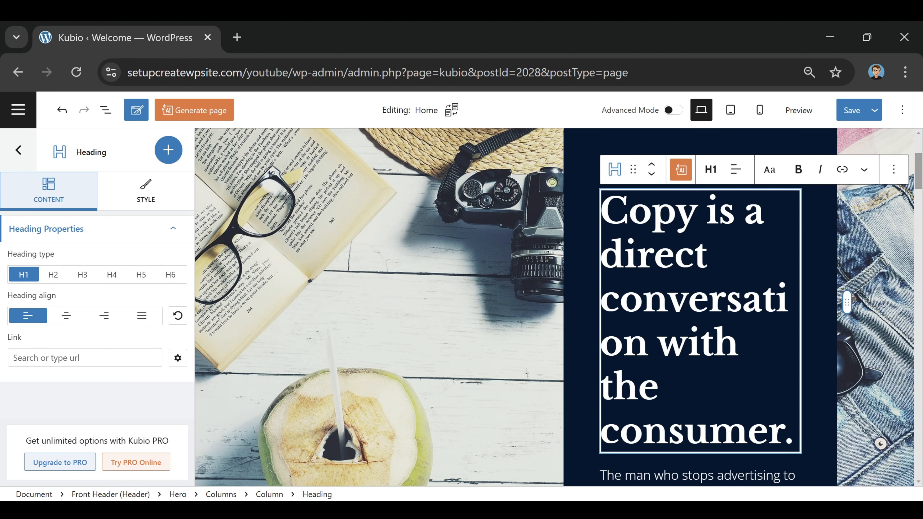
left_click(591, 173)
left_click(631, 169)
left_click(688, 299)
left_click_drag(794, 431, 640, 214)
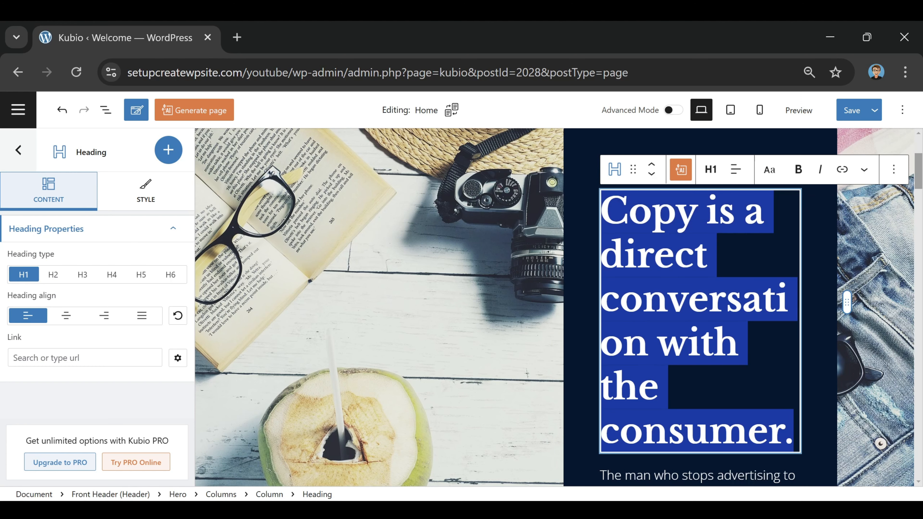
key("BackSpace")
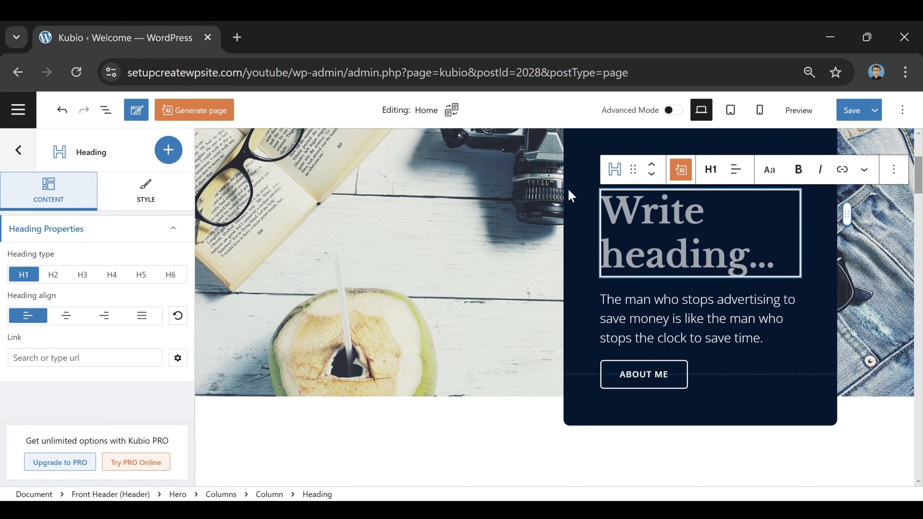
type("Lost and Found: Discovering the World Through Travel")
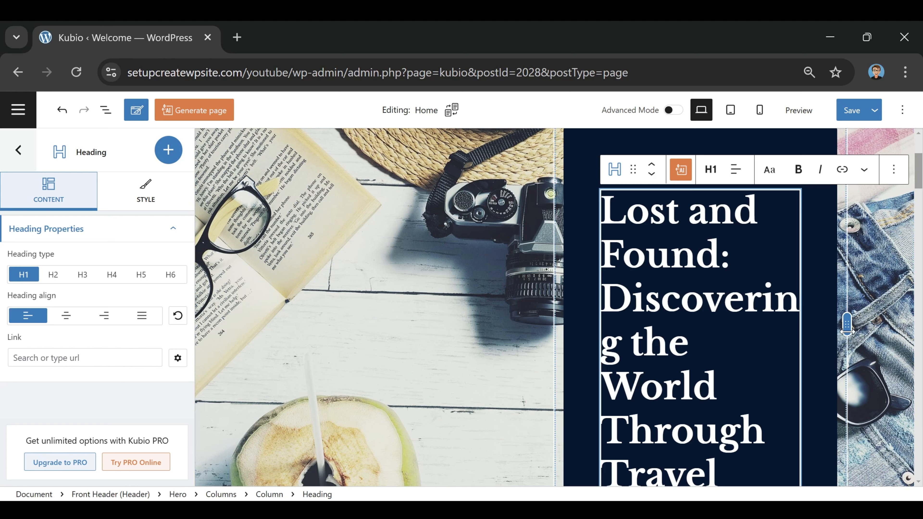
- Widen the hero's text column to 57.49% and change the small heading above the main heading to "TRAVEL."
left_click_drag(849, 328, 903, 336)
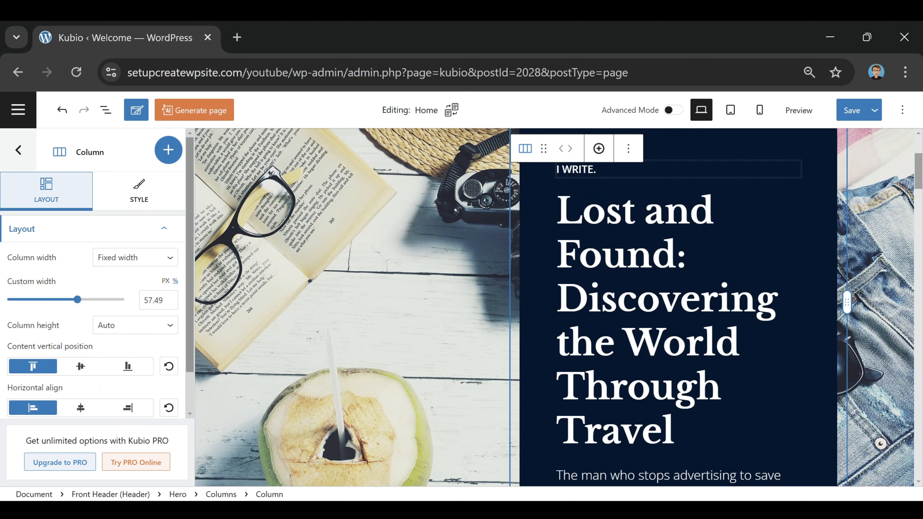
left_click(581, 169)
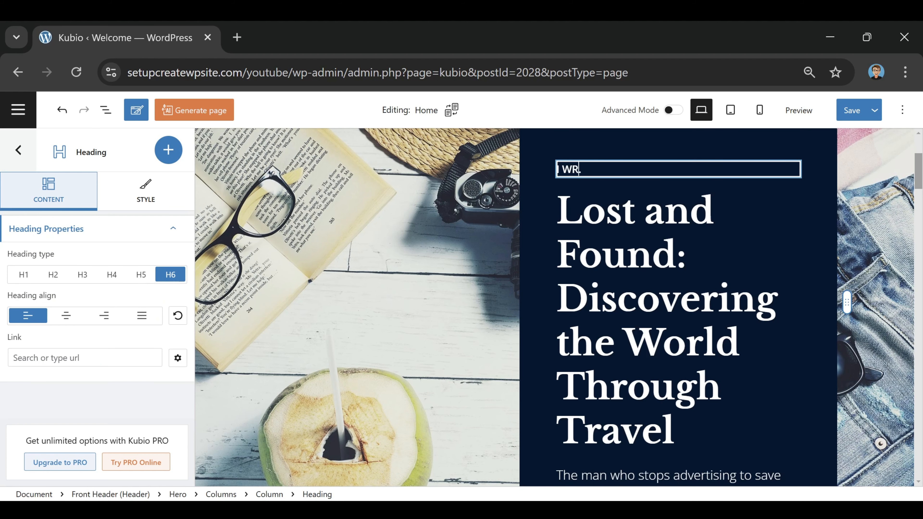
left_click(627, 387)
- Replace the hero paragraph with "Travel isn't just about seeing new places; it's about discovering new perspectives."
scroll(627, 387, "down", 4)
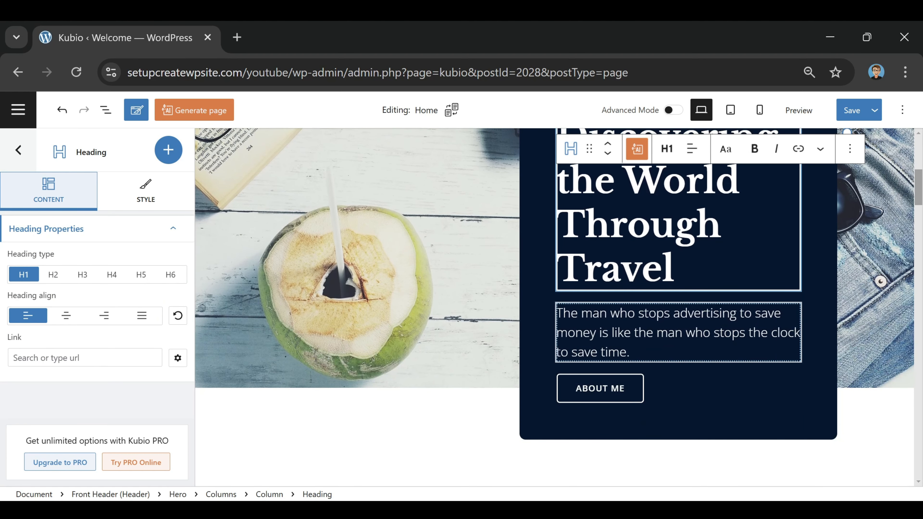
left_click(631, 333)
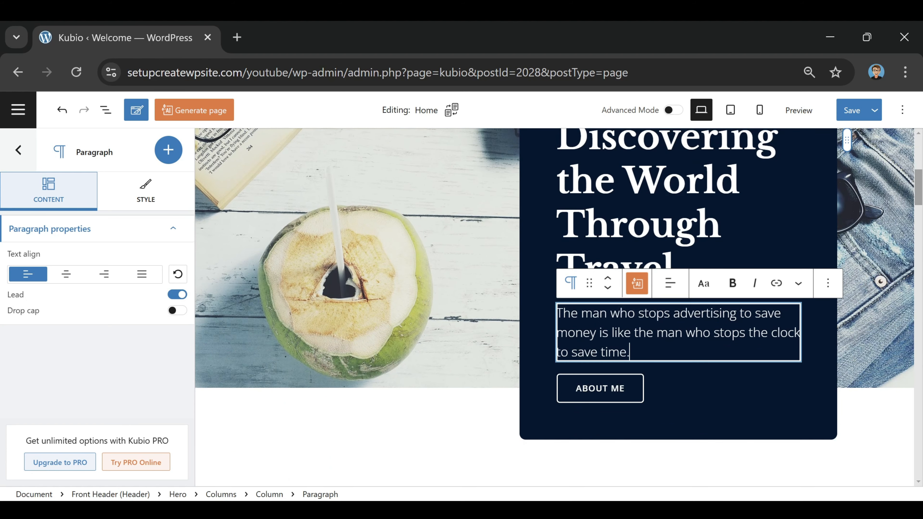
key("ctrl+a")
type("Travel isn't just about seeing new places; it's about discovering new perspectives.")
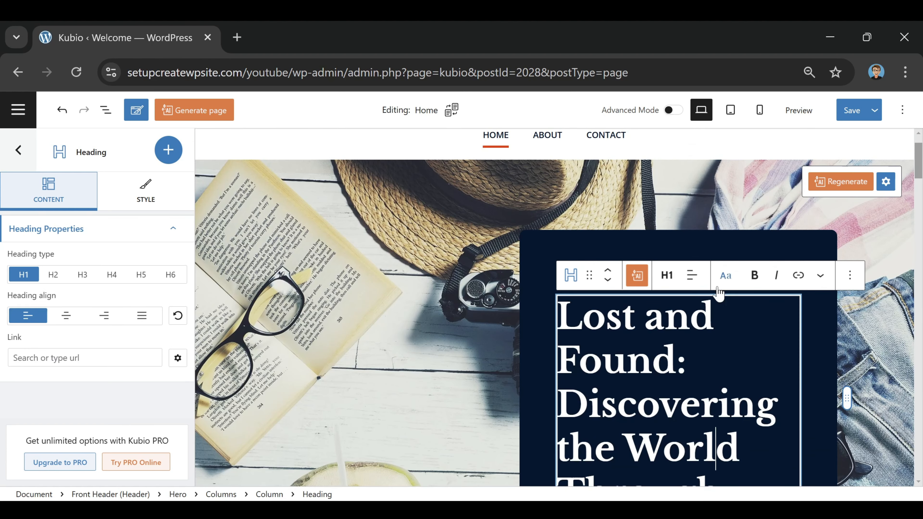
- Open the menu structure of the header's Main menu and move the Contact item above About
scroll(713, 287, "up", 1)
scroll(558, 307, "down", 4)
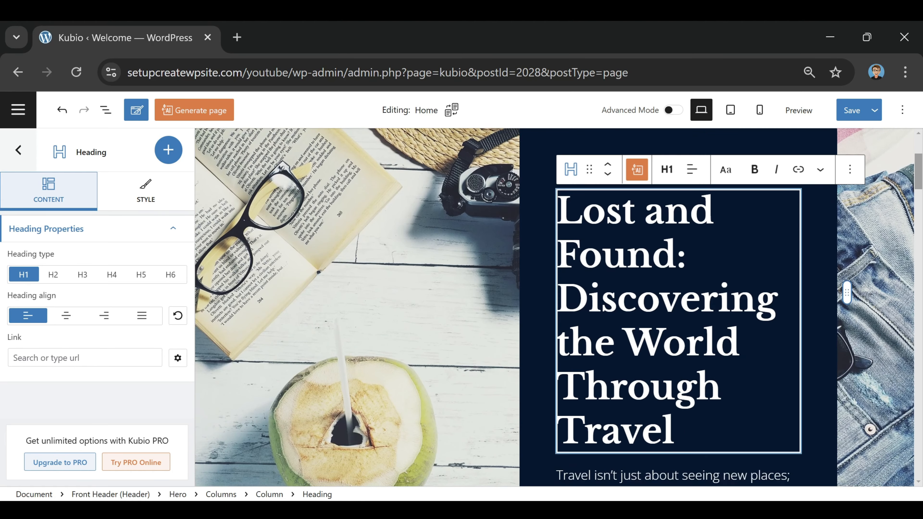
scroll(443, 351, "down", 2)
scroll(443, 351, "up", 4)
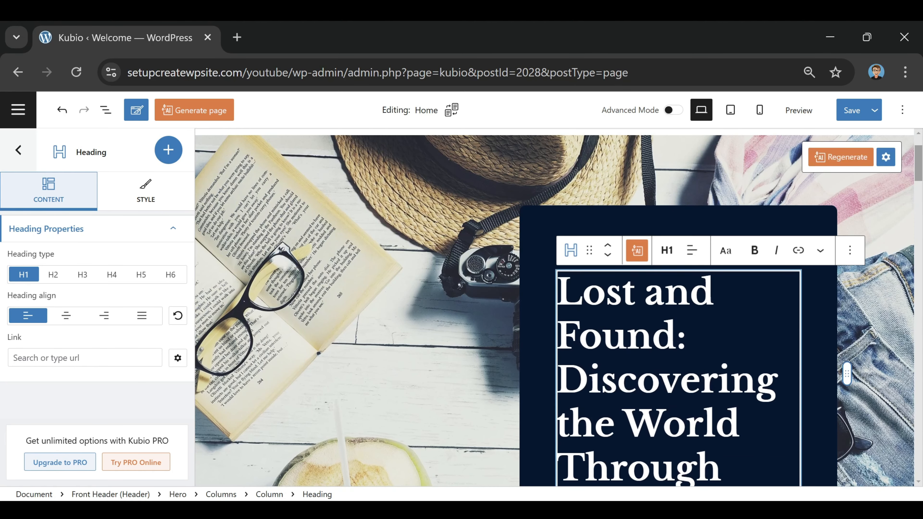
scroll(446, 374, "up", 2)
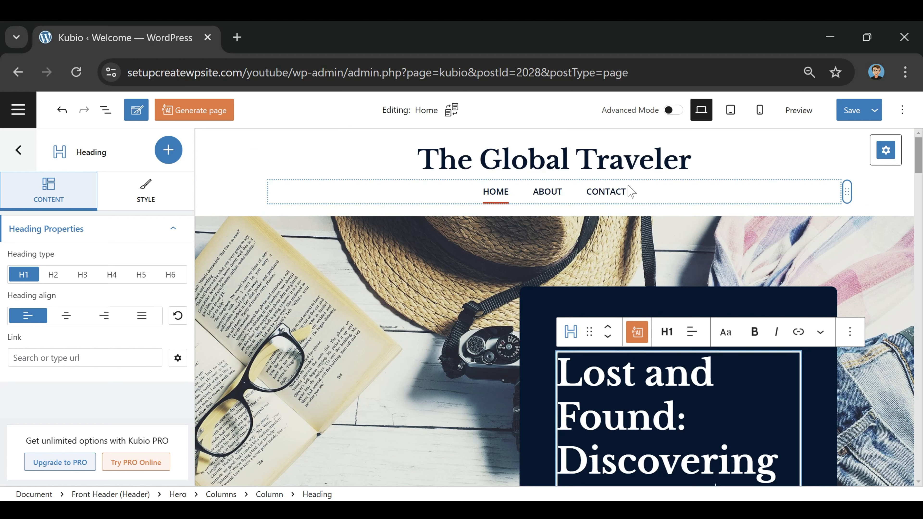
left_click(628, 195)
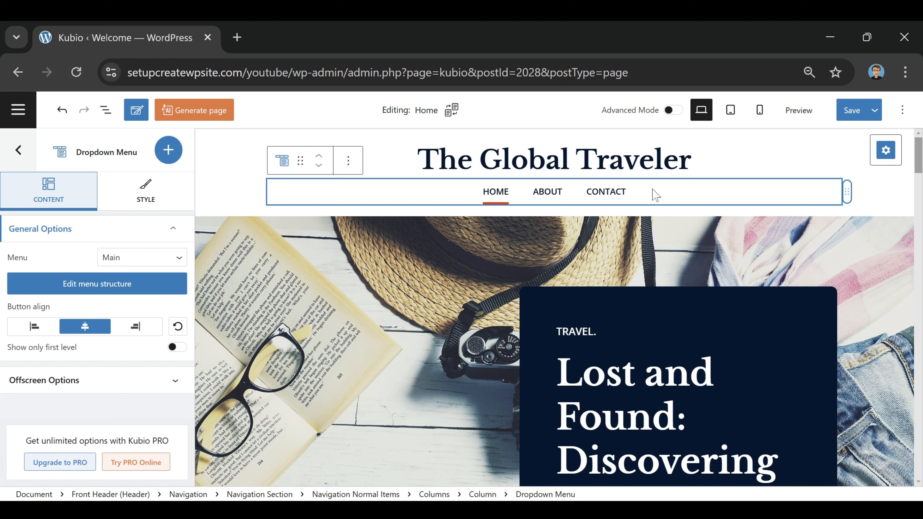
left_click(102, 284)
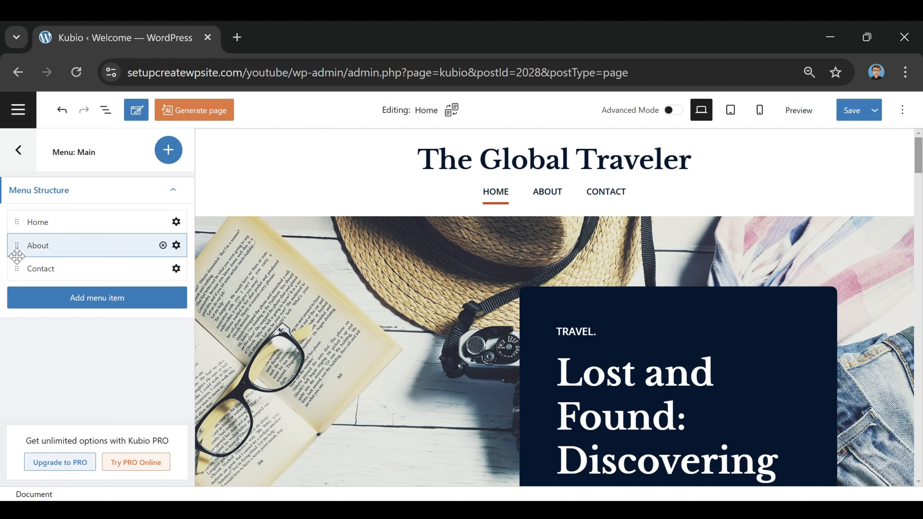
left_click_drag(17, 268, 10, 219)
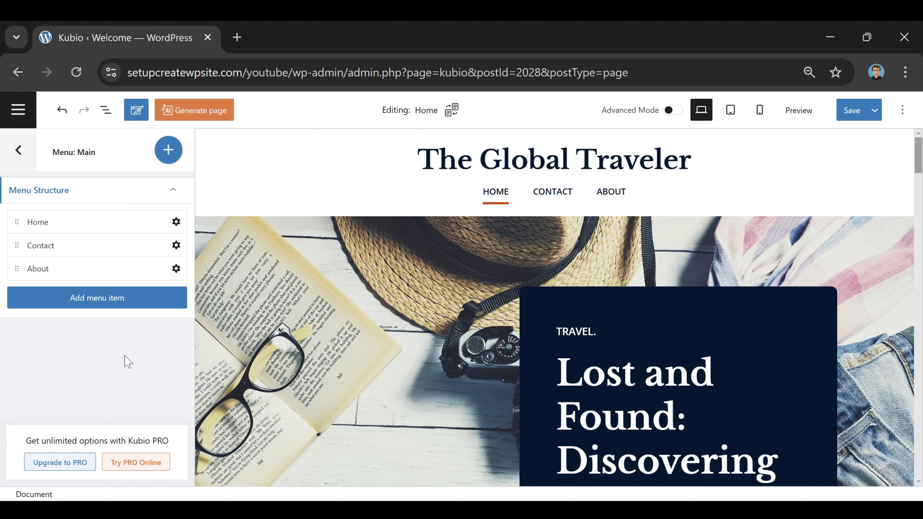
- Add a menu item labelled "Store" to the Main menu
left_click(93, 306)
left_click(258, 298)
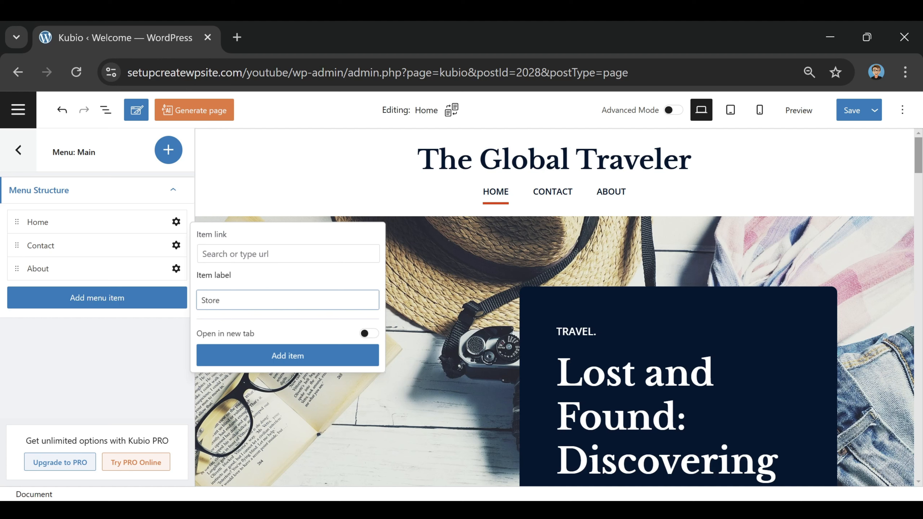
left_click(303, 356)
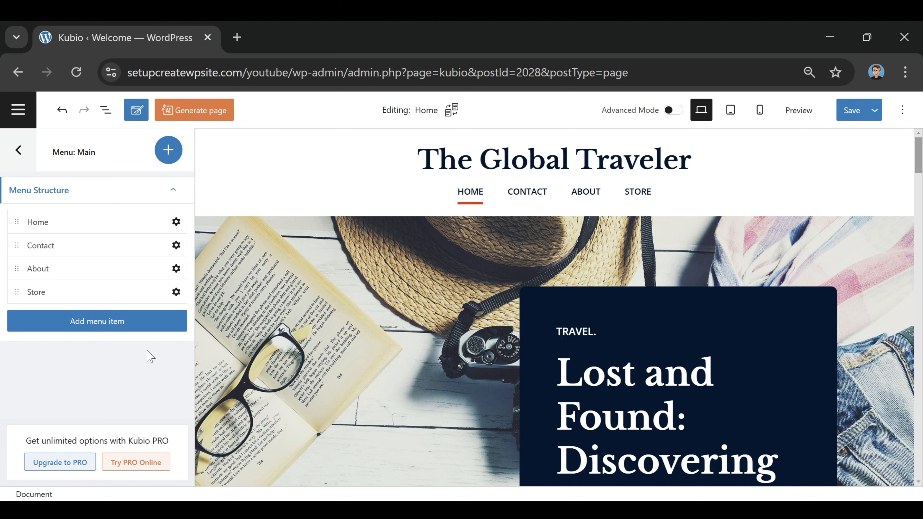
- Add a menu item labelled "Blog" to the Main menu and save the page
left_click(118, 322)
left_click(269, 324)
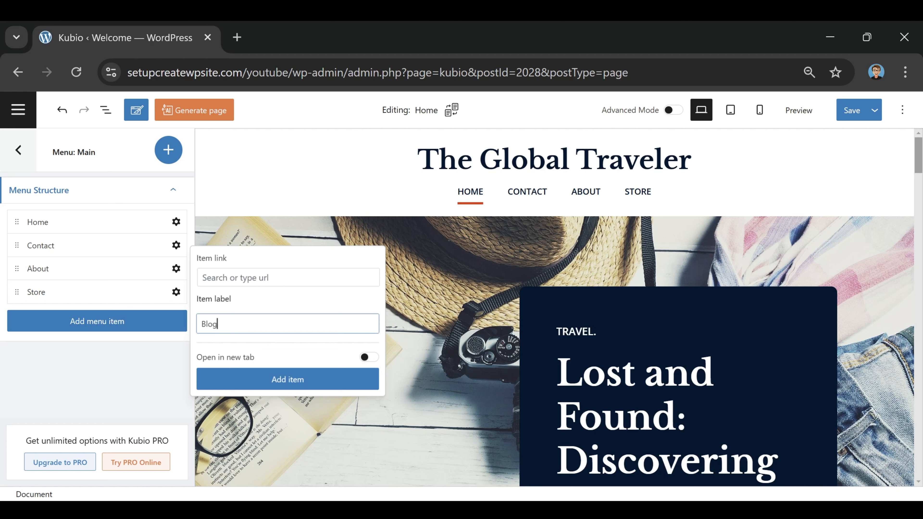
left_click(298, 381)
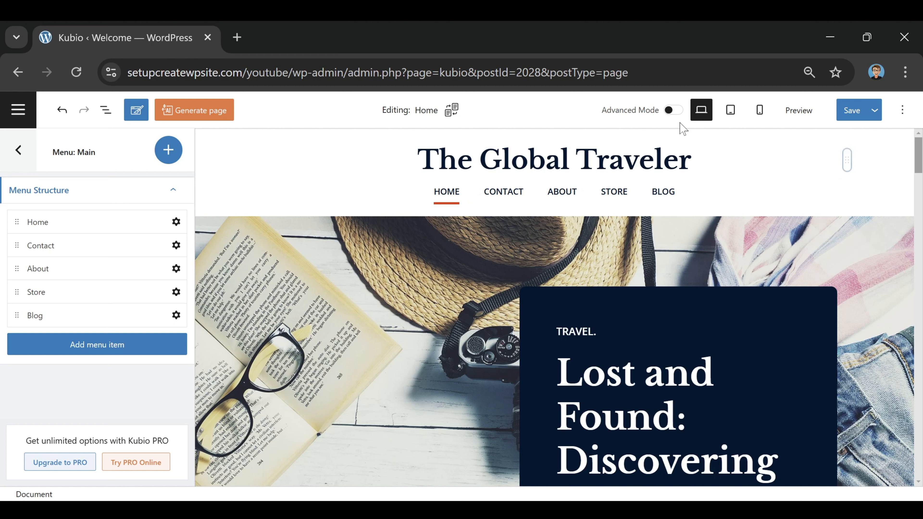
left_click(854, 115)
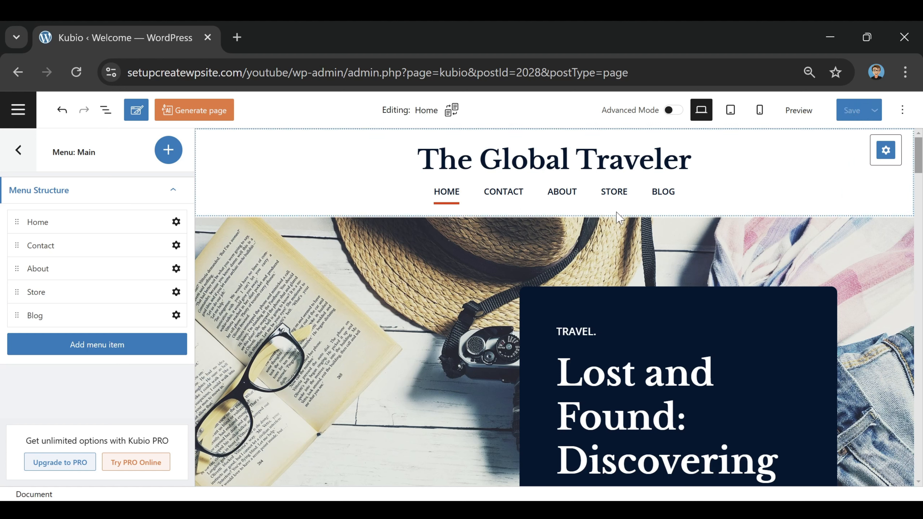
- Preview the saved site, check the Contact and About menu links, and close the preview
left_click(798, 110)
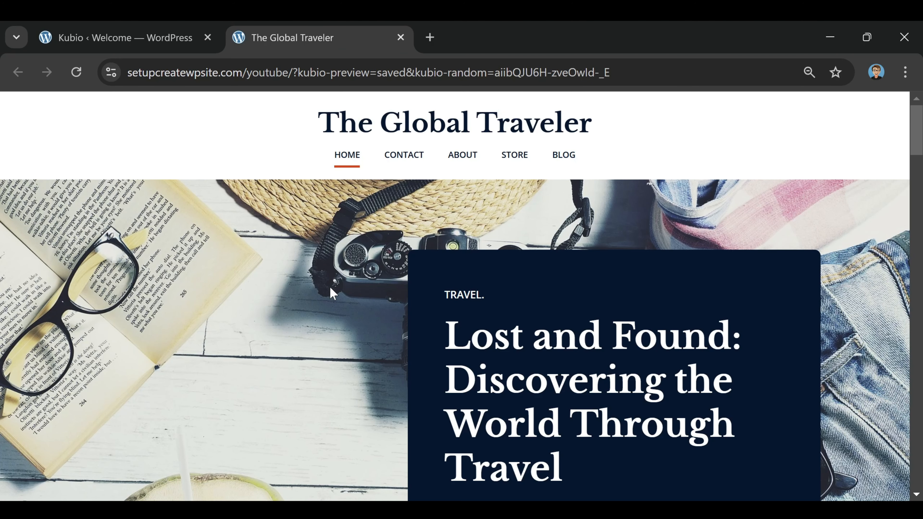
left_click(403, 162)
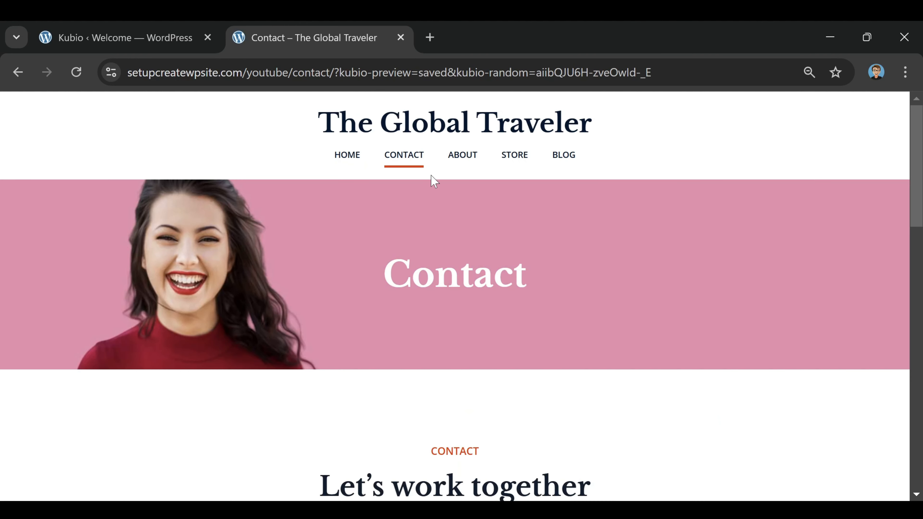
left_click(471, 167)
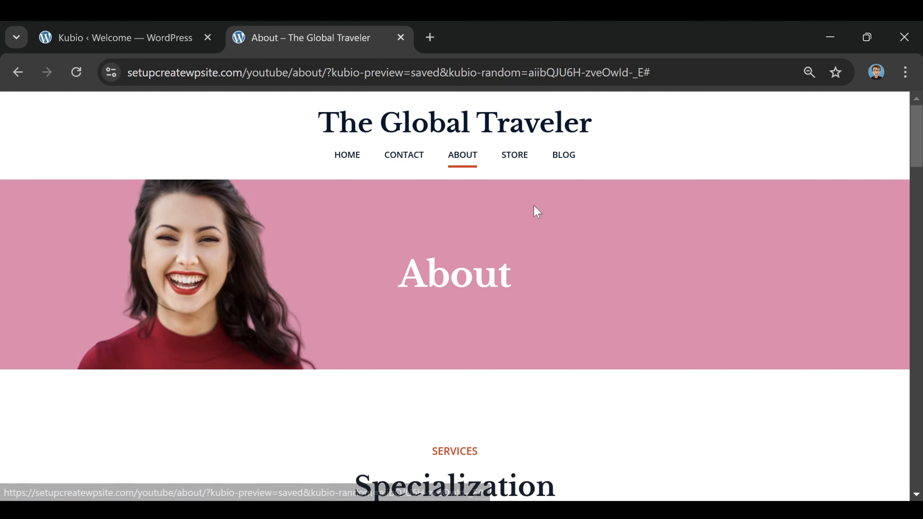
left_click(179, 50)
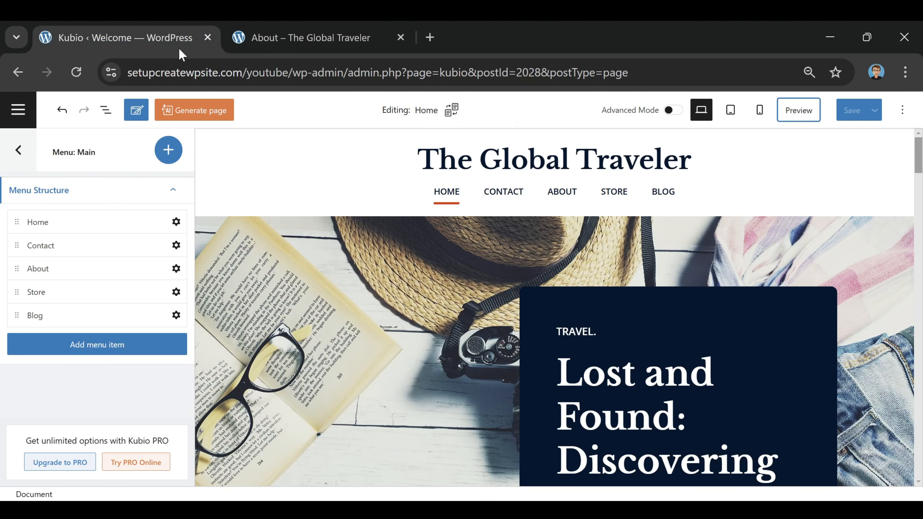
left_click(400, 38)
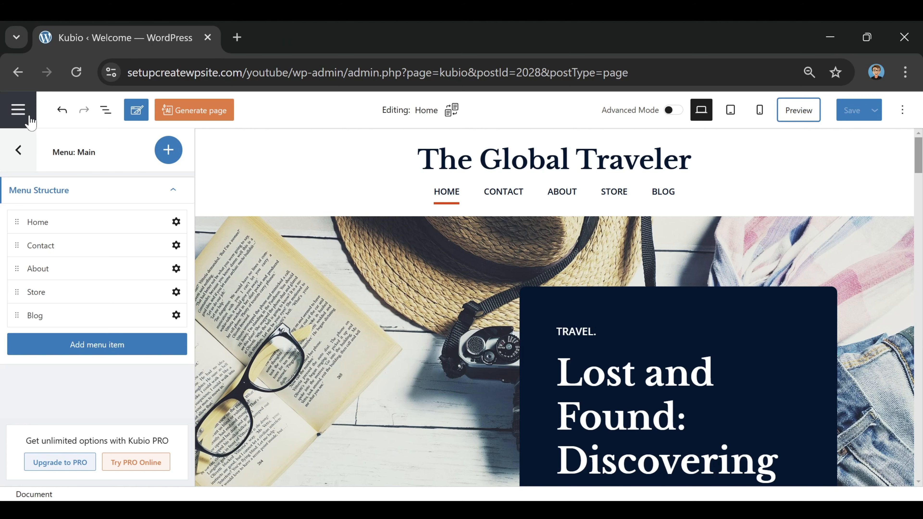
- Open the WordPress dashboard in a new browser tab and go to the list of all pages
left_click(18, 110)
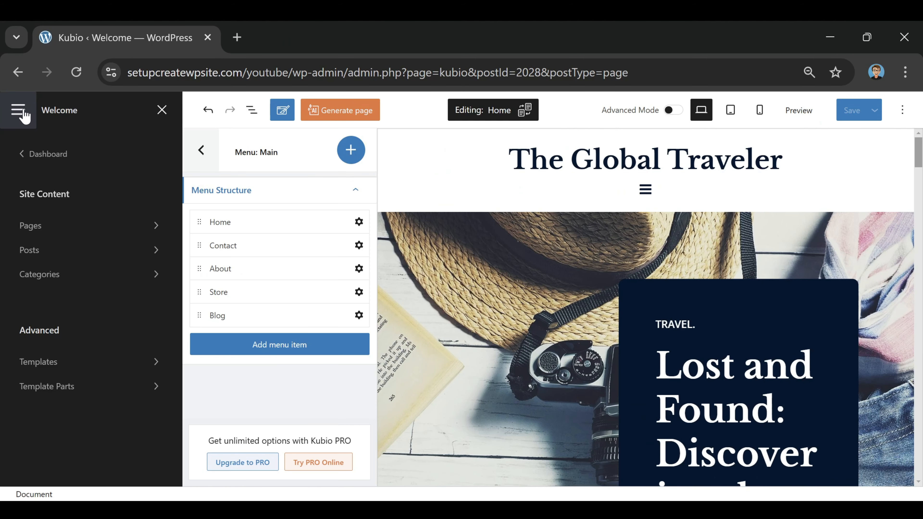
right_click(49, 162)
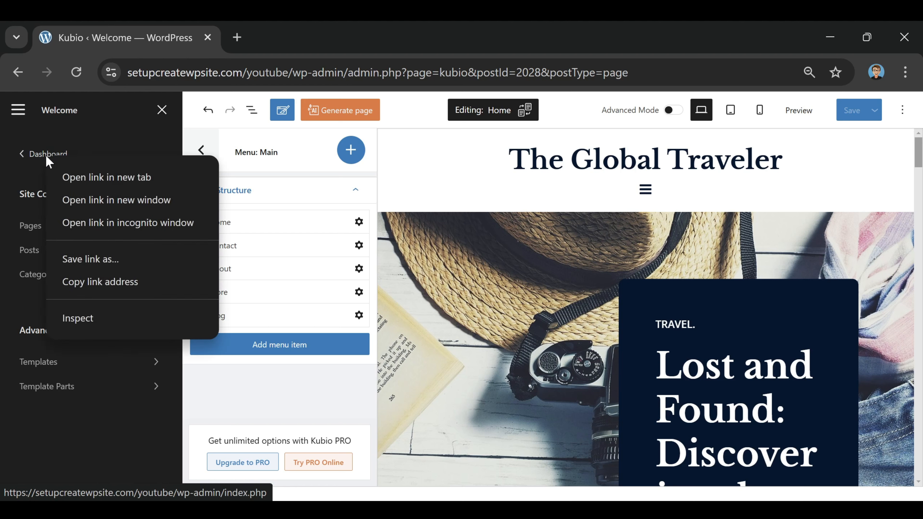
left_click(110, 186)
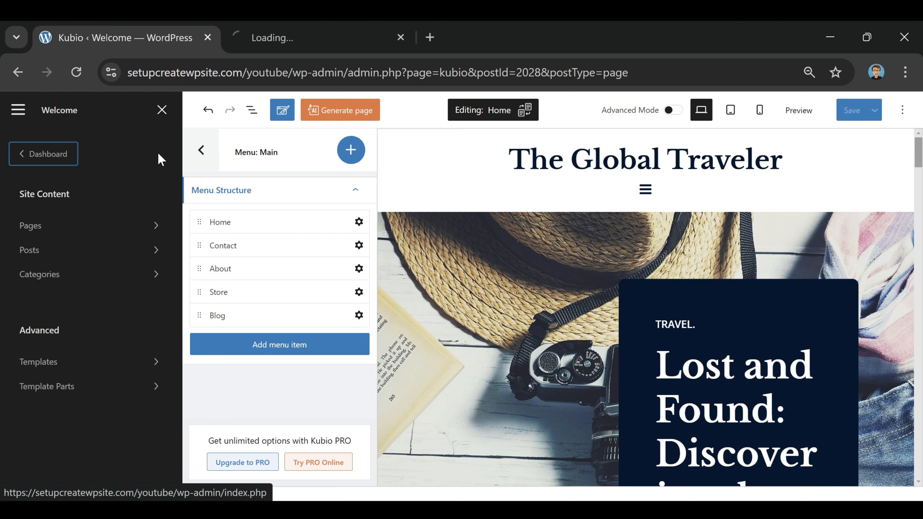
left_click(311, 38)
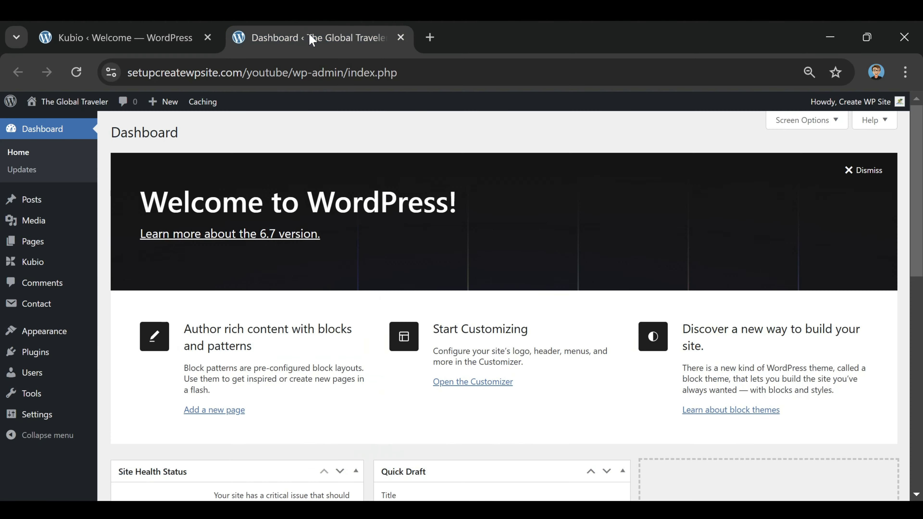
mouse_move(42, 245)
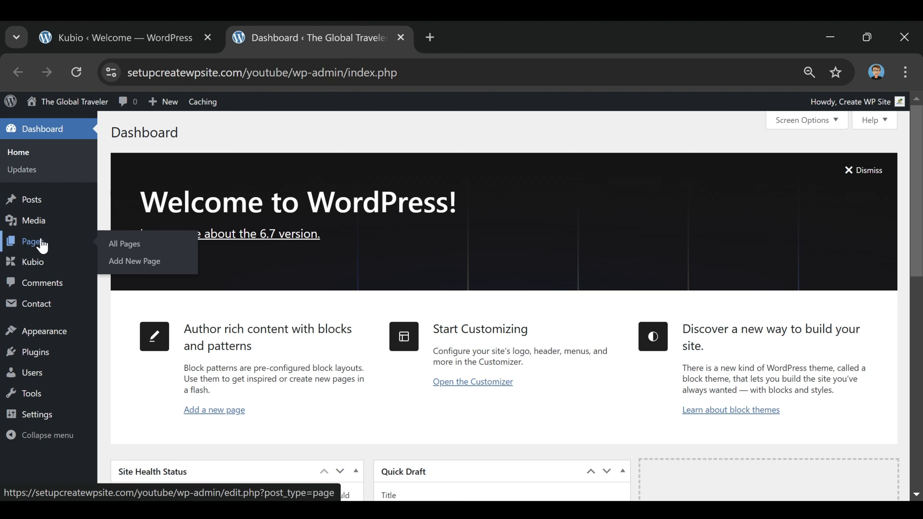
left_click(29, 247)
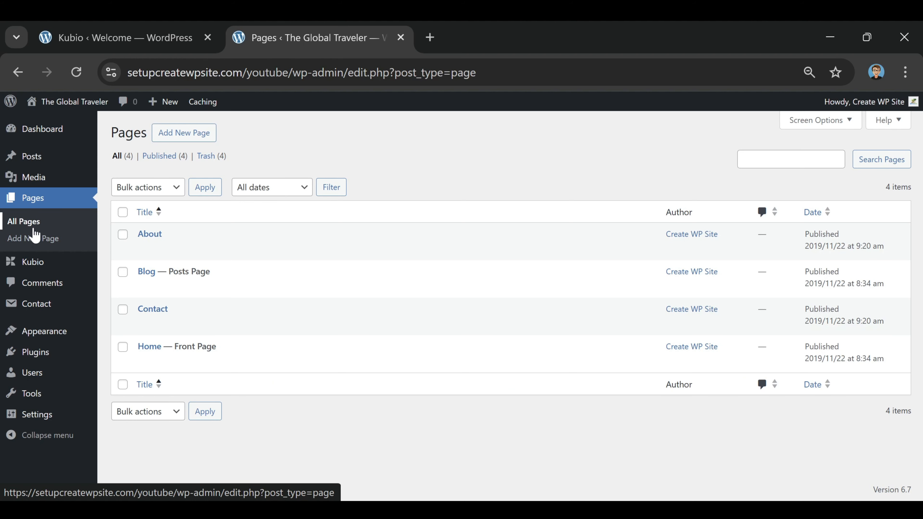
- Open the Blog page for editing and copy its permalink address
mouse_move(287, 295)
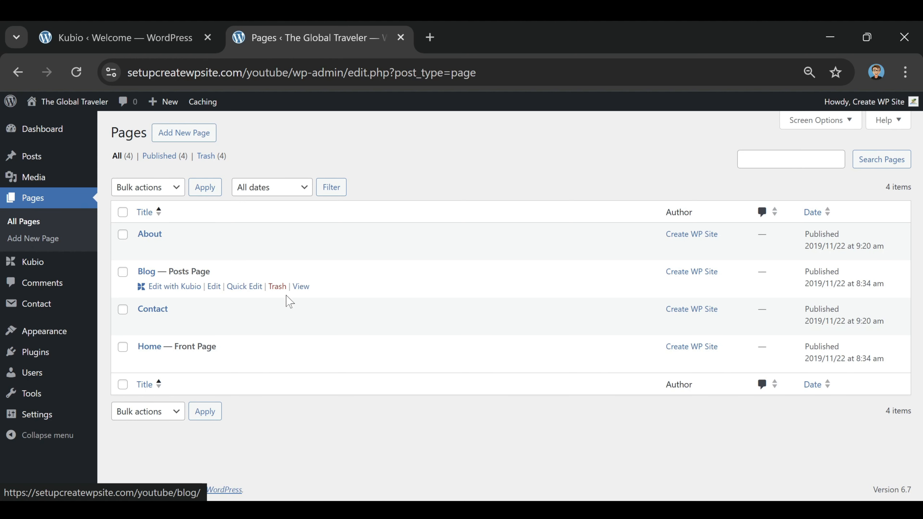
left_click(146, 276)
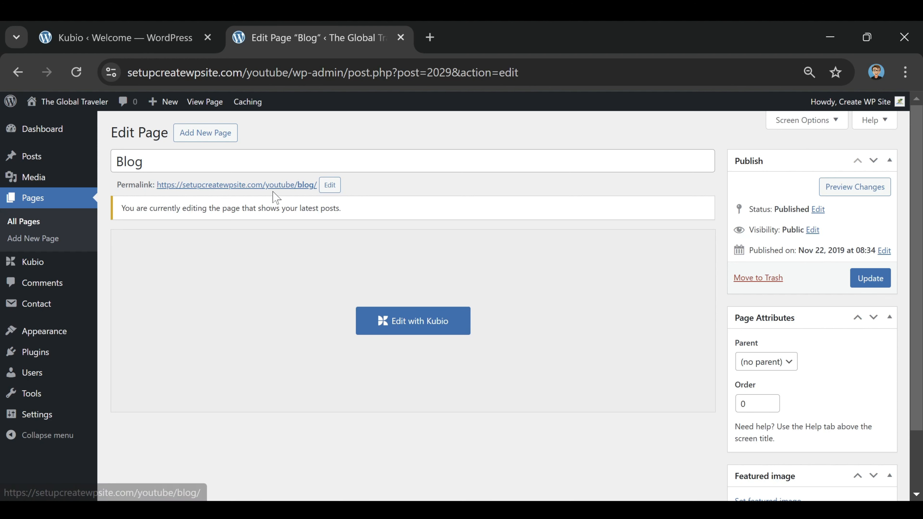
right_click(259, 187)
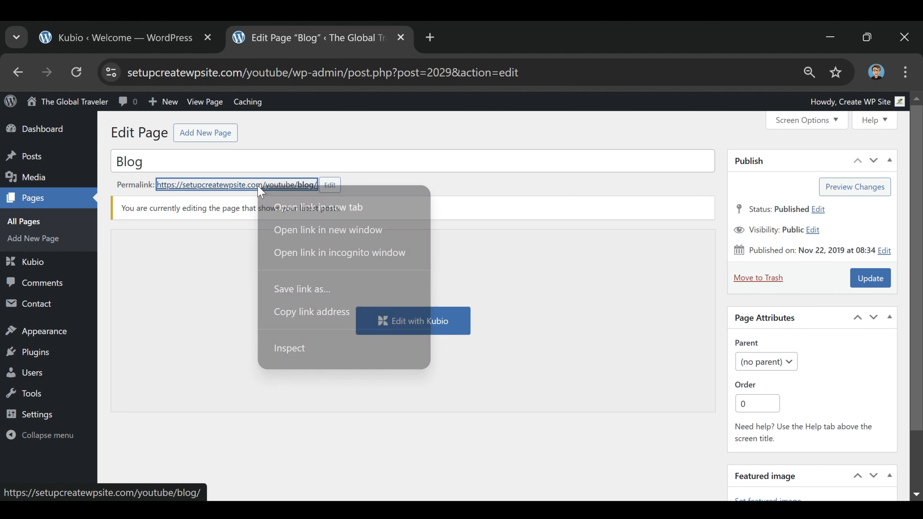
left_click(322, 319)
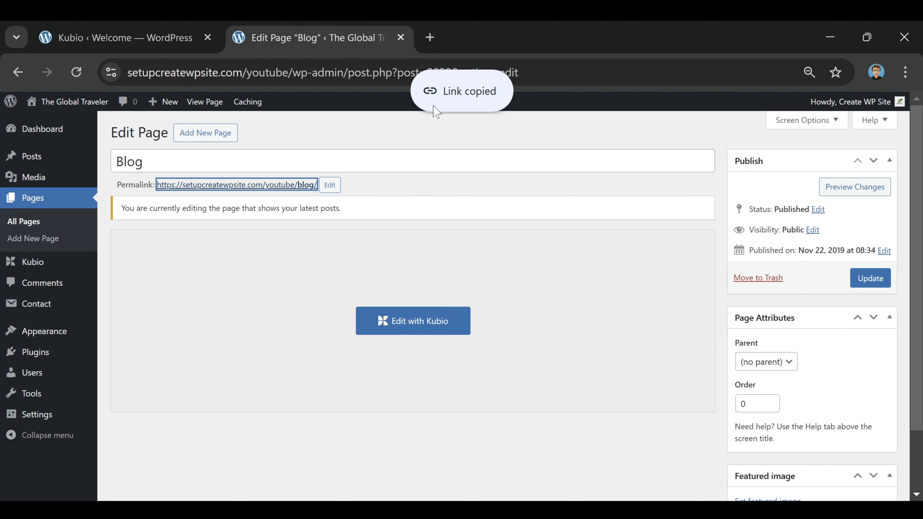
left_click(166, 39)
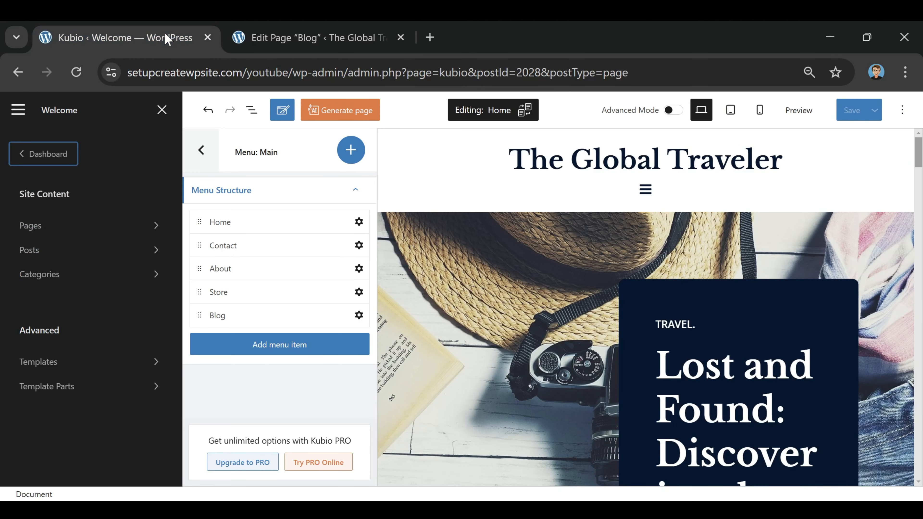
left_click(21, 112)
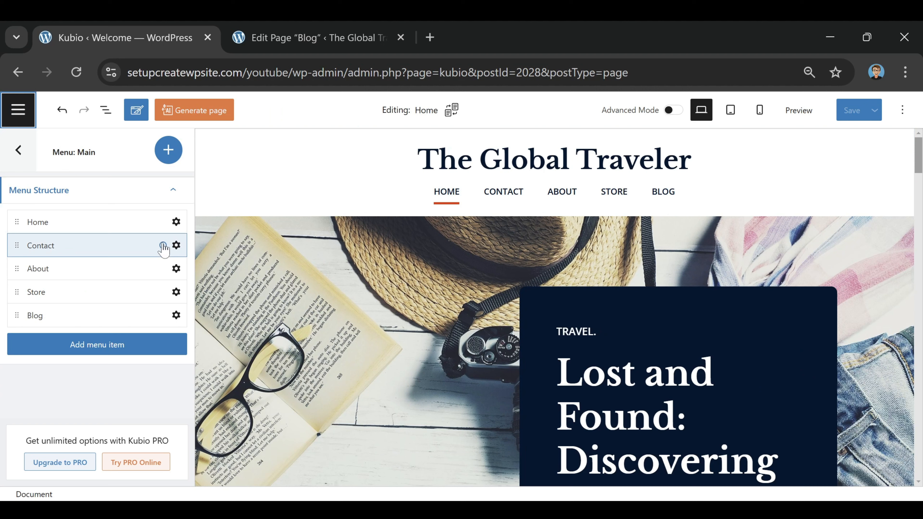
left_click(68, 312)
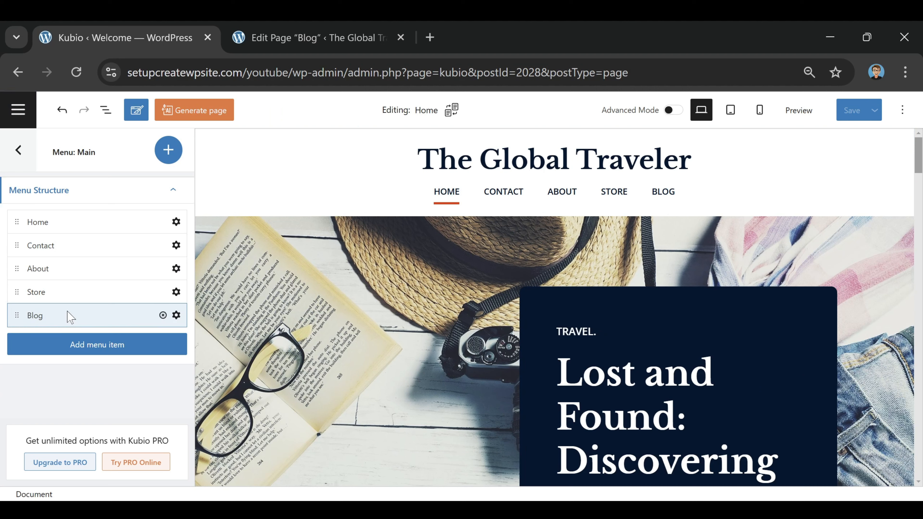
left_click(177, 315)
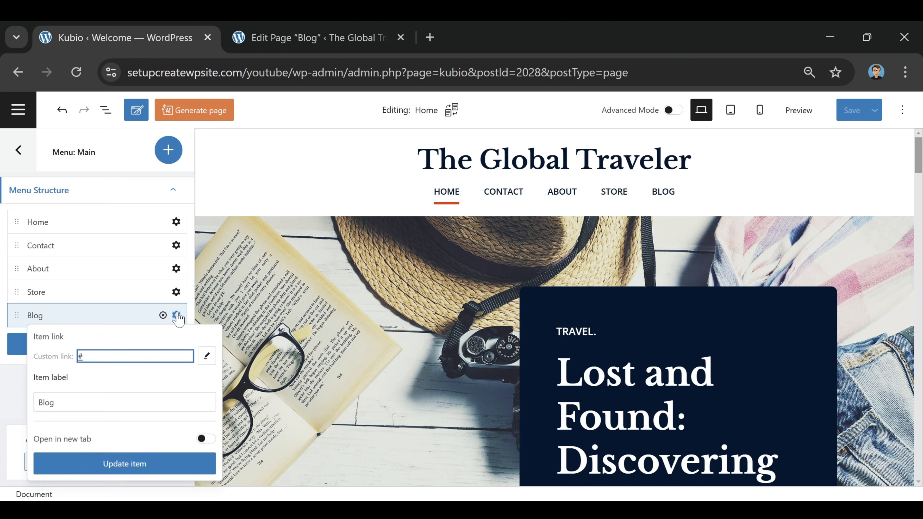
left_click(120, 358)
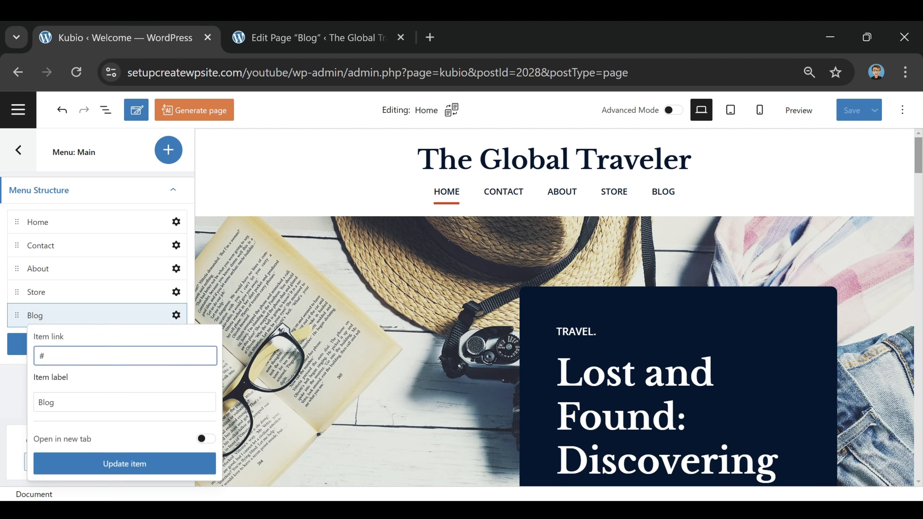
right_click(43, 357)
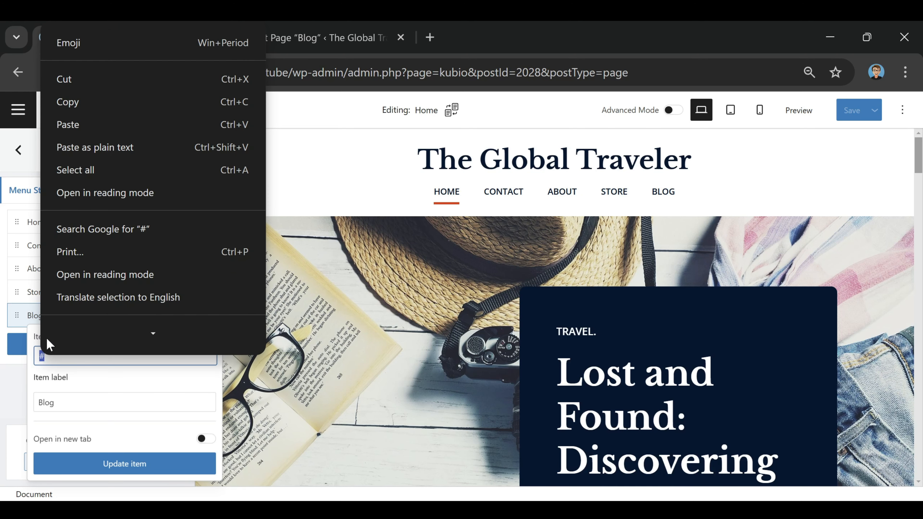
left_click(73, 141)
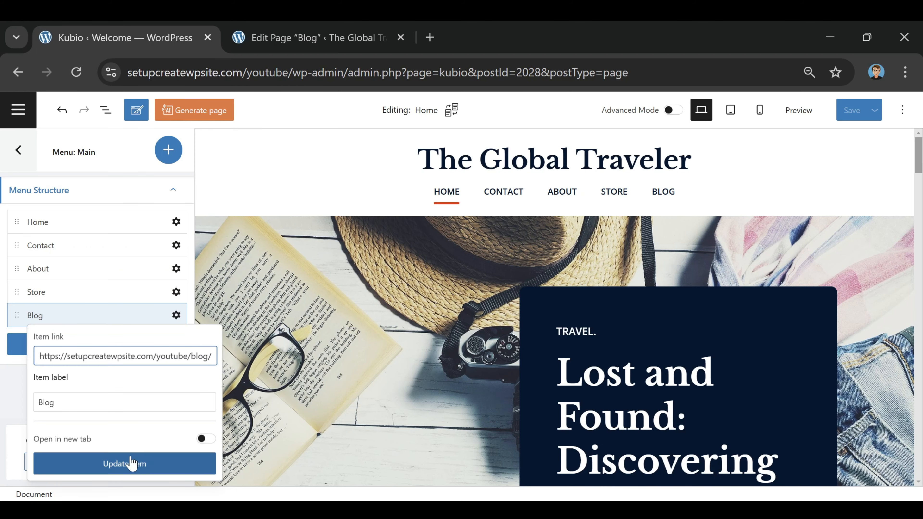
left_click(140, 464)
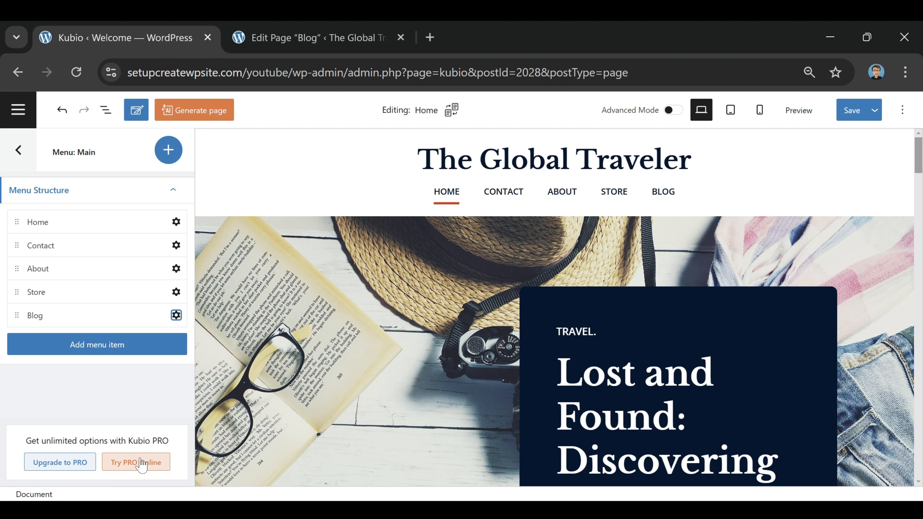
left_click(837, 115)
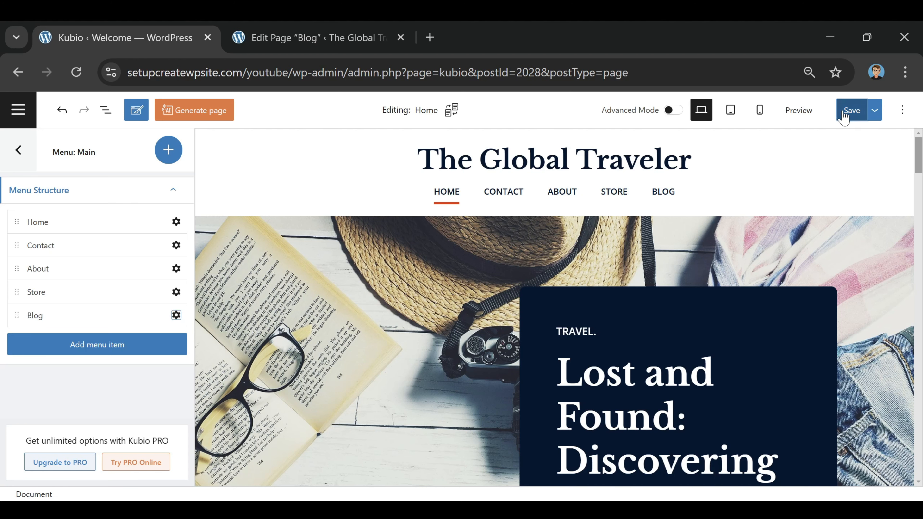
- Preview the site and follow the Blog menu link to look through the blog page
left_click(796, 111)
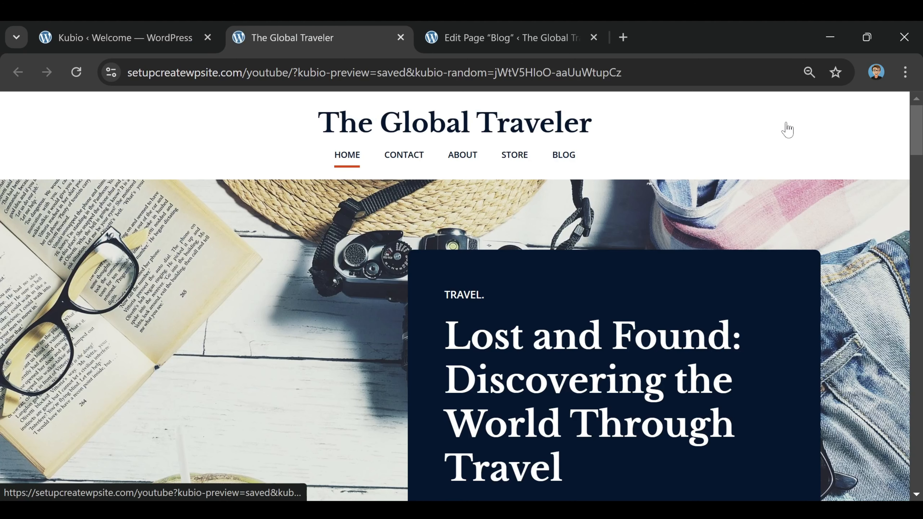
left_click(568, 164)
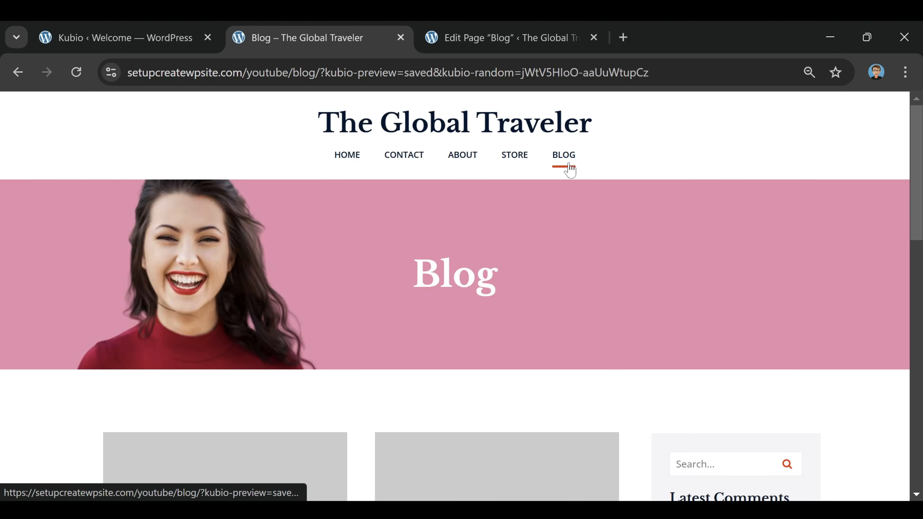
scroll(585, 255, "down", 8)
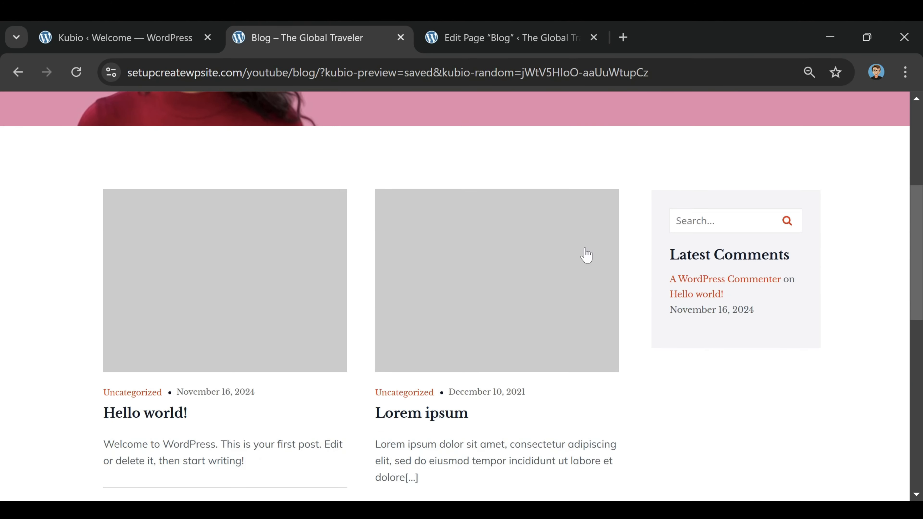
scroll(585, 274, "up", 8)
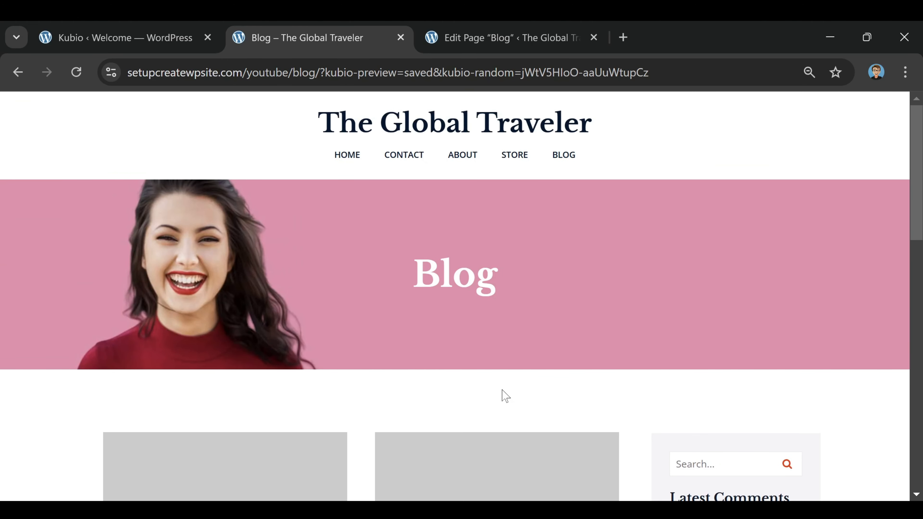
- In the WordPress dashboard, create and publish a new page titled "Store" and select its page address
left_click(519, 33)
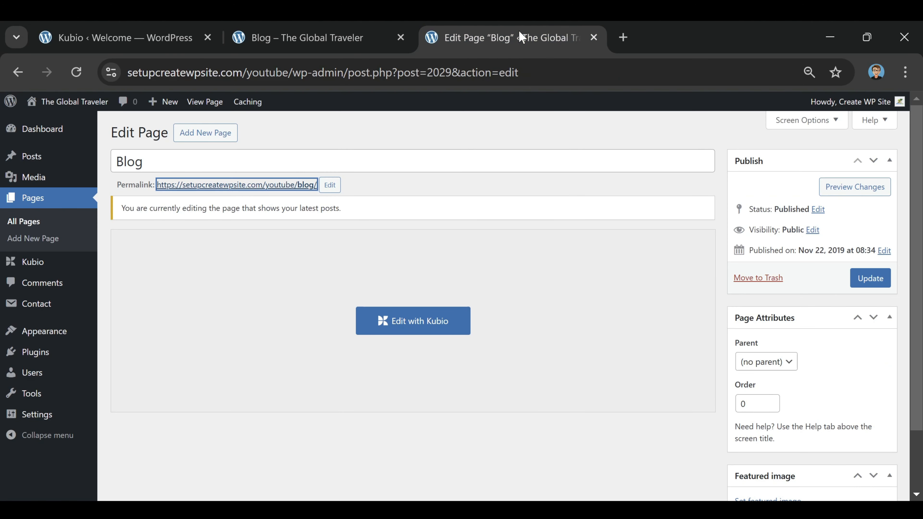
left_click(31, 205)
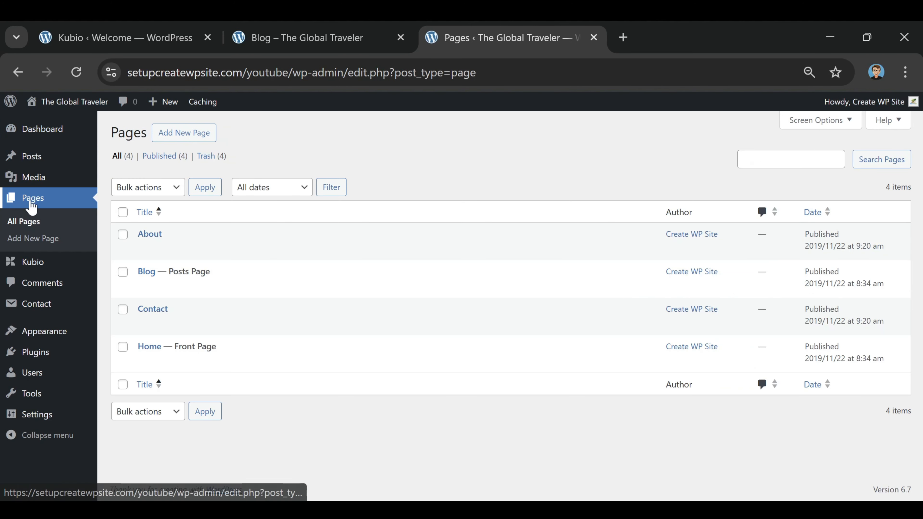
left_click(178, 135)
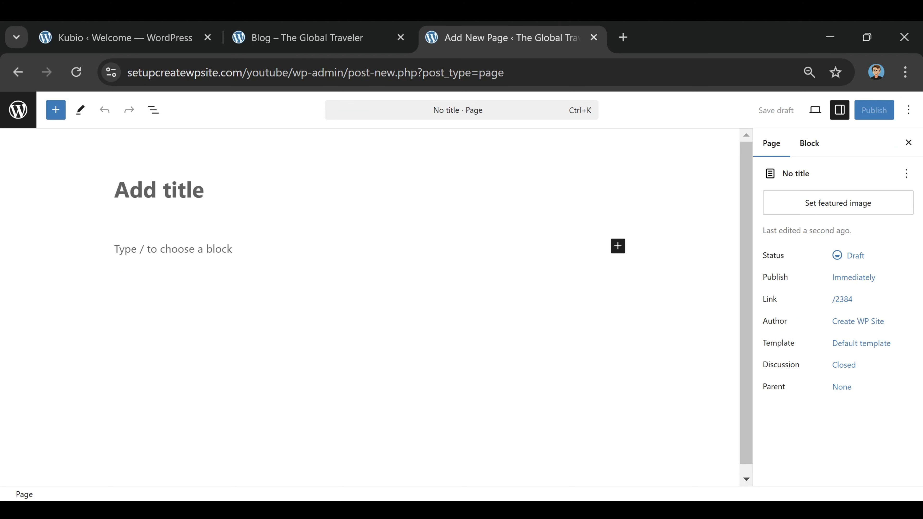
type("Store")
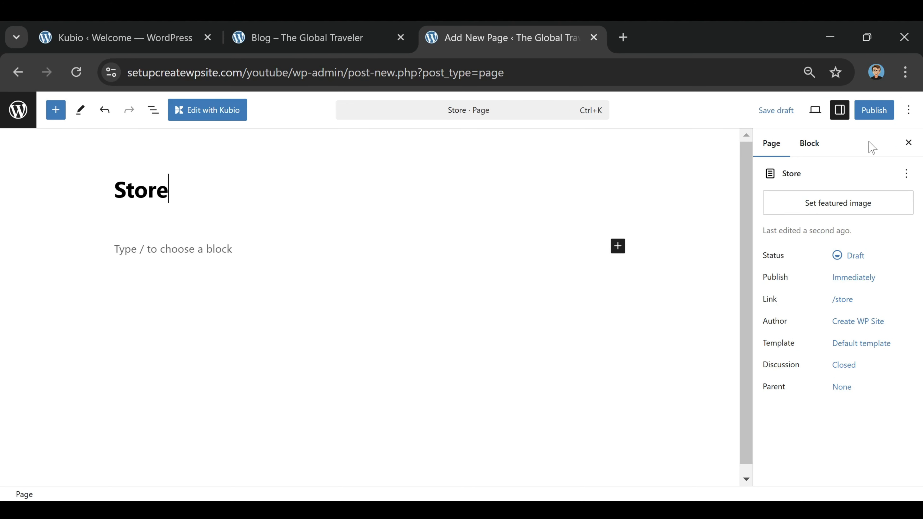
left_click(873, 111)
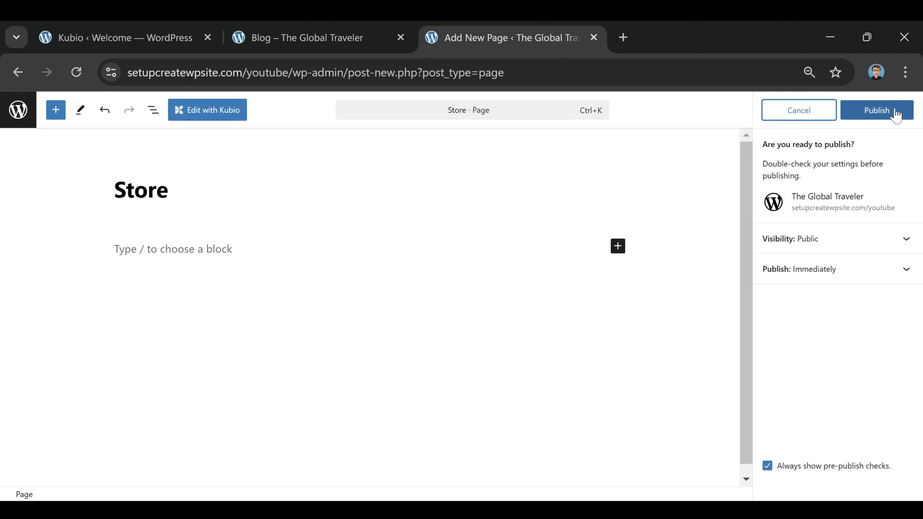
left_click(883, 112)
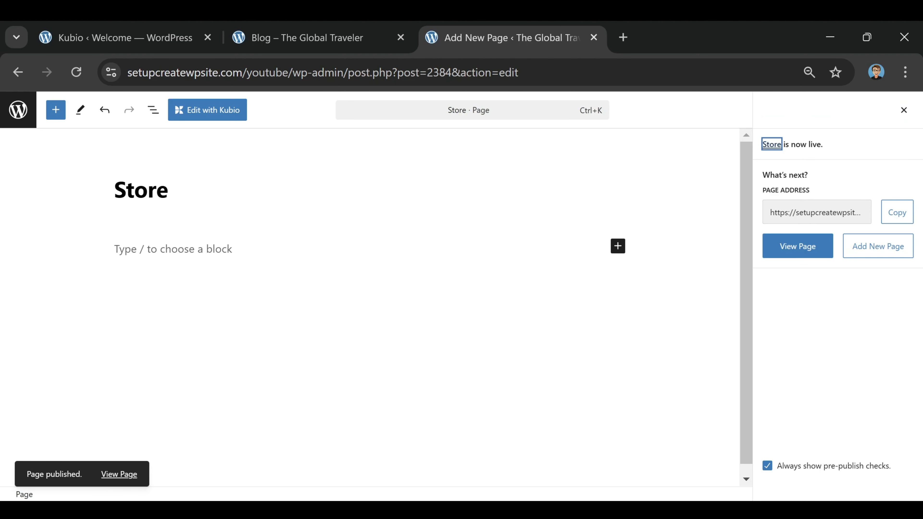
key("Tab")
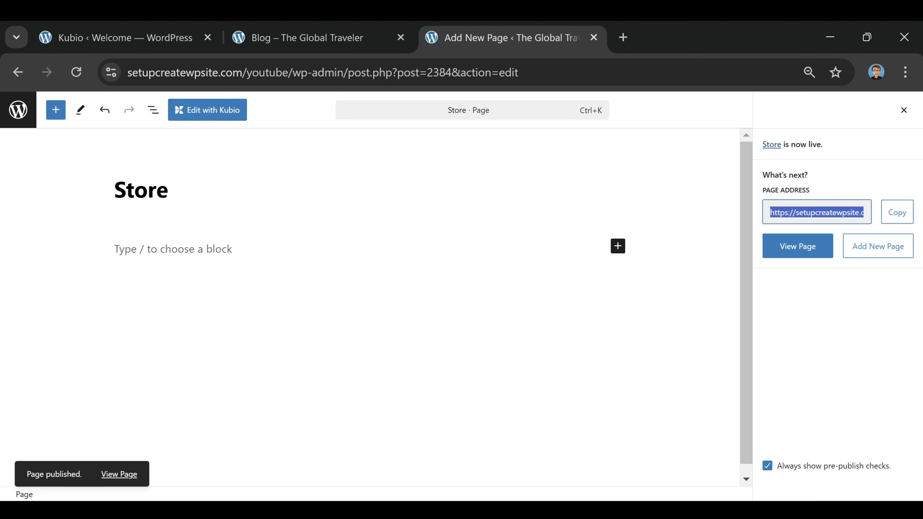
left_click(886, 220)
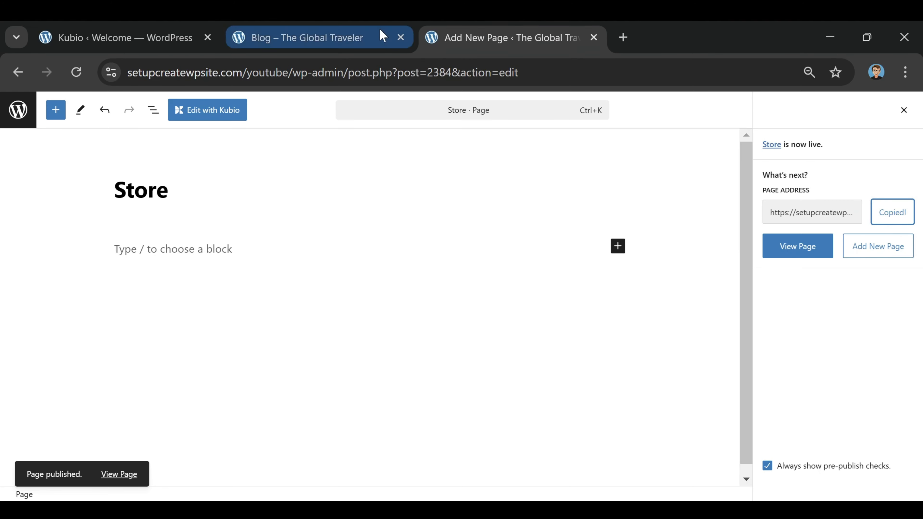
left_click(156, 44)
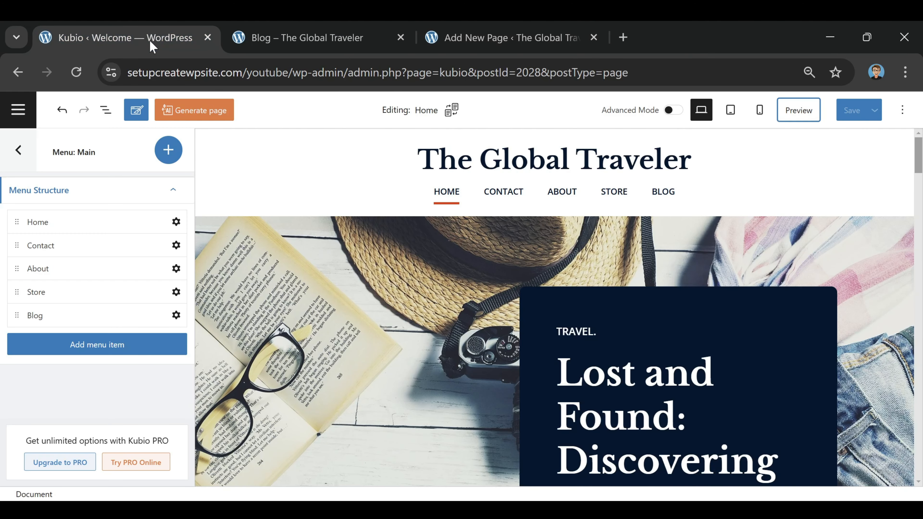
left_click(175, 293)
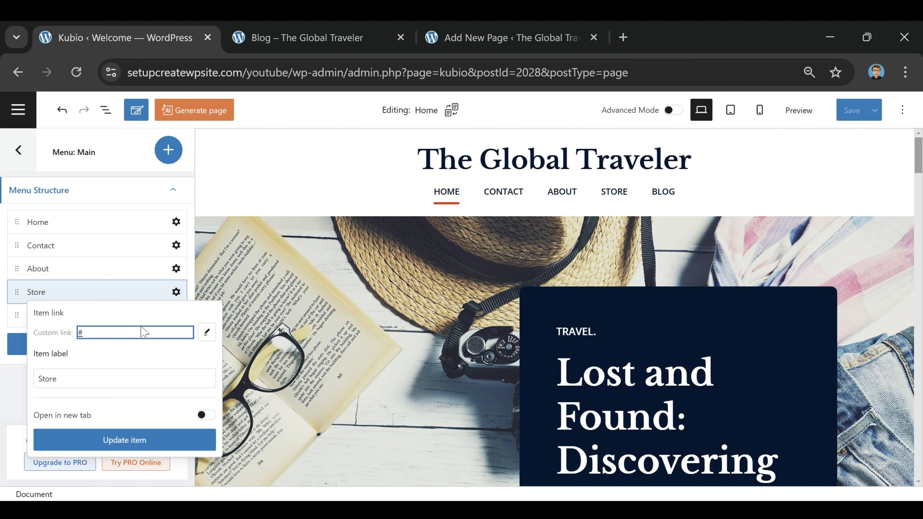
left_click_drag(96, 330, 63, 335)
left_click(90, 336)
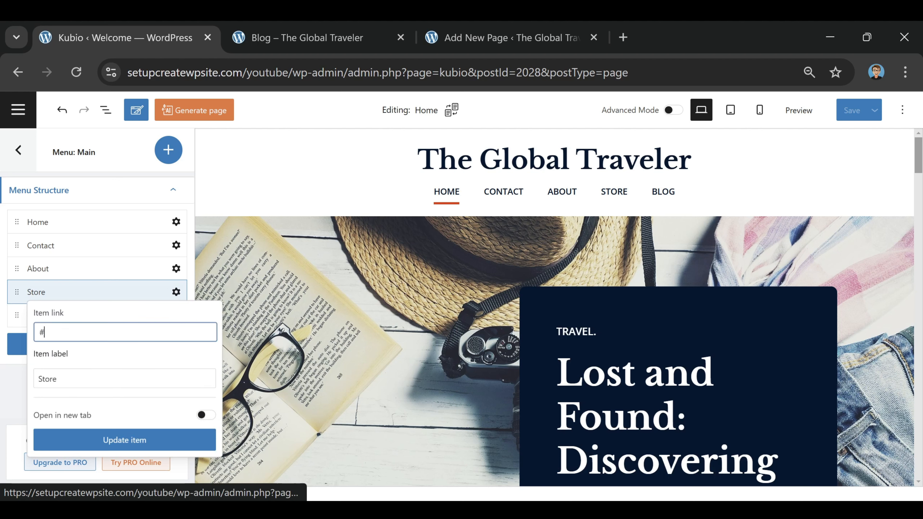
key("BackSpace")
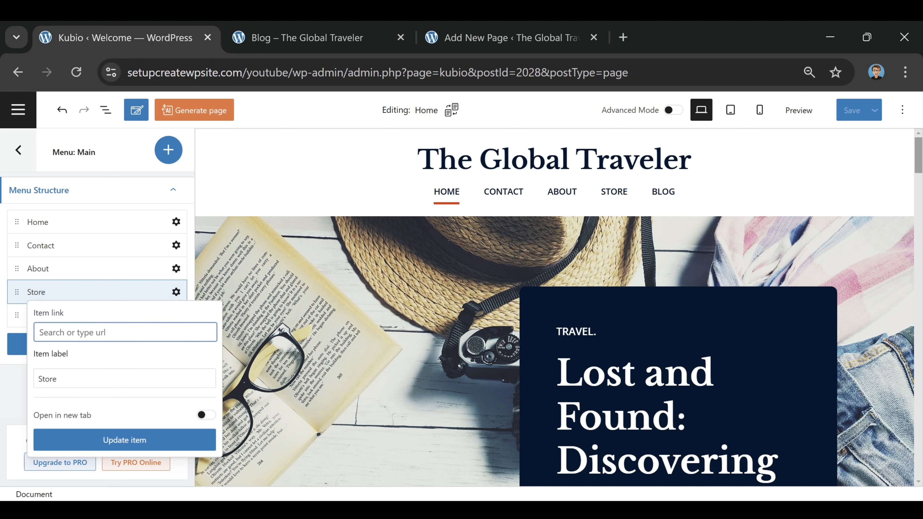
right_click(93, 332)
left_click(118, 183)
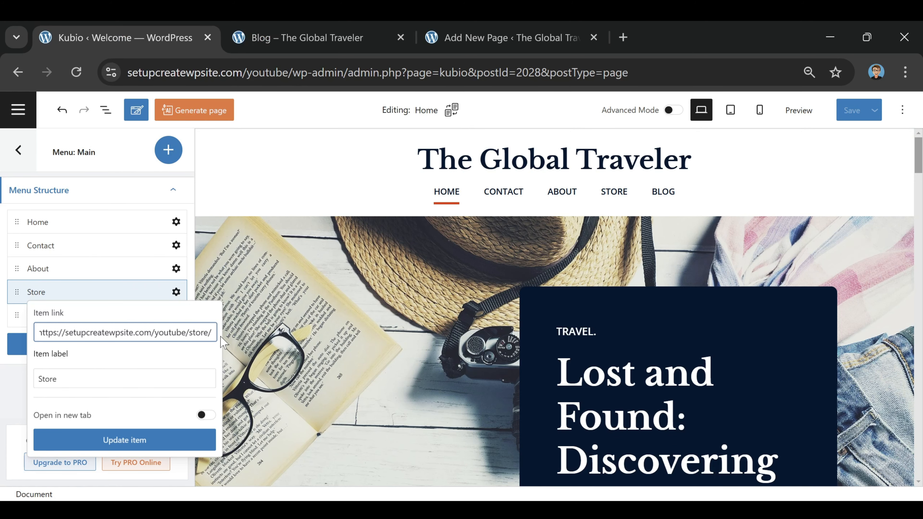
left_click(140, 440)
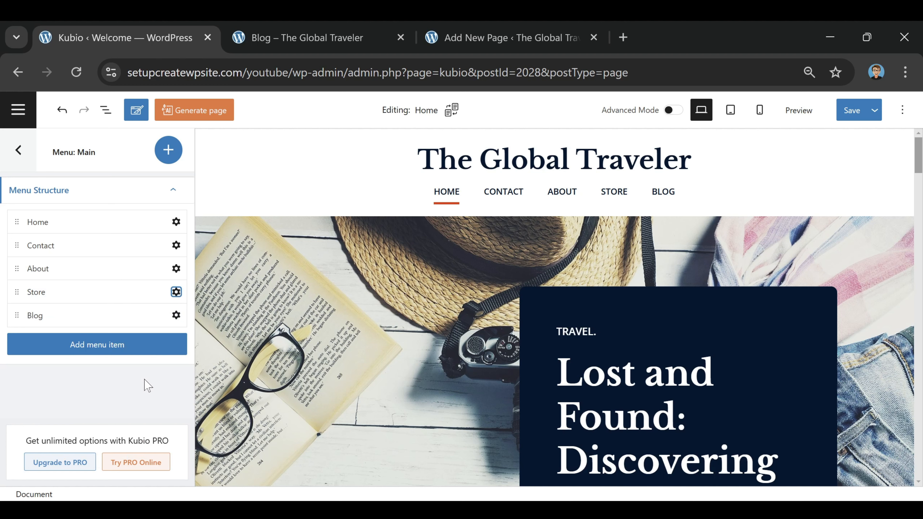
left_click(850, 110)
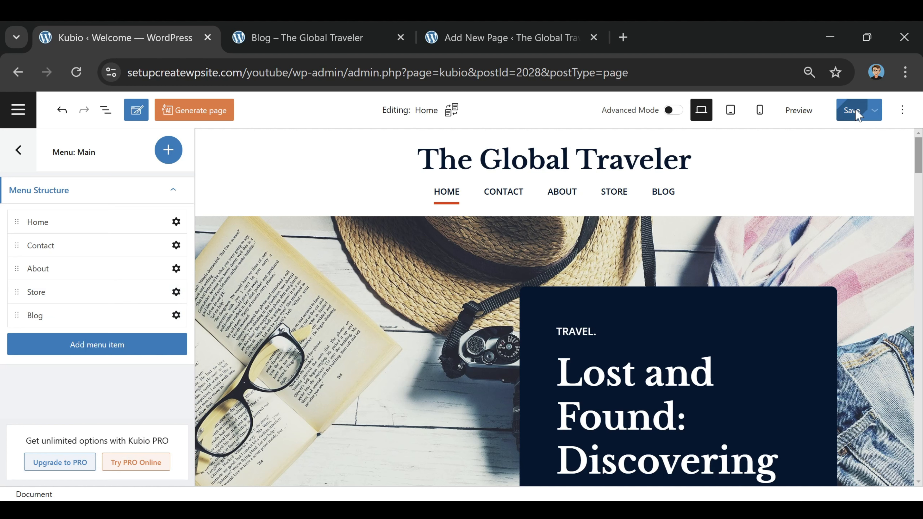
- Reload the site preview, follow the Store and Home menu links to check their pages, and close the preview and Store page tabs
left_click(322, 28)
left_click(78, 73)
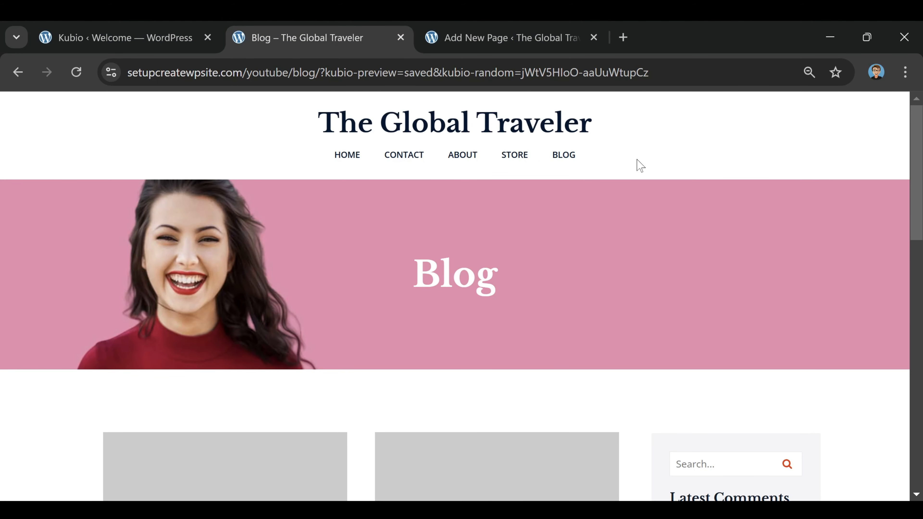
left_click(520, 158)
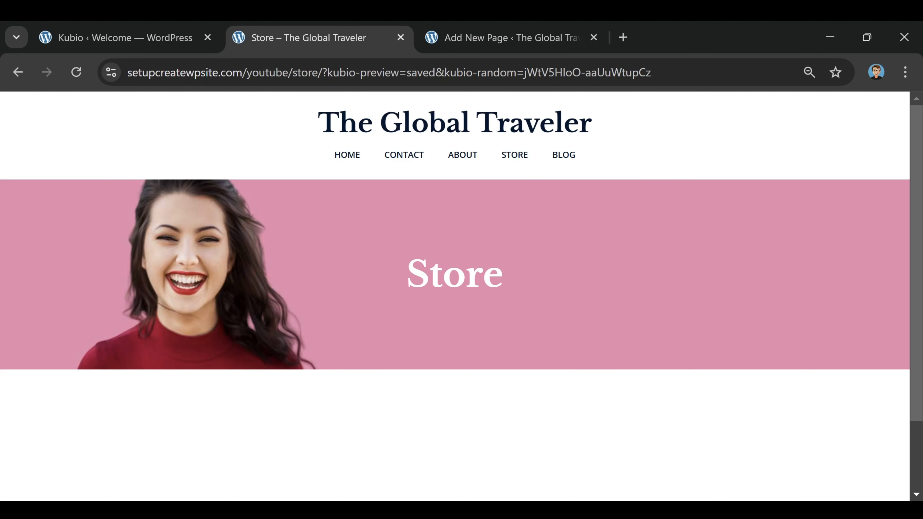
scroll(462, 316, "down", 3)
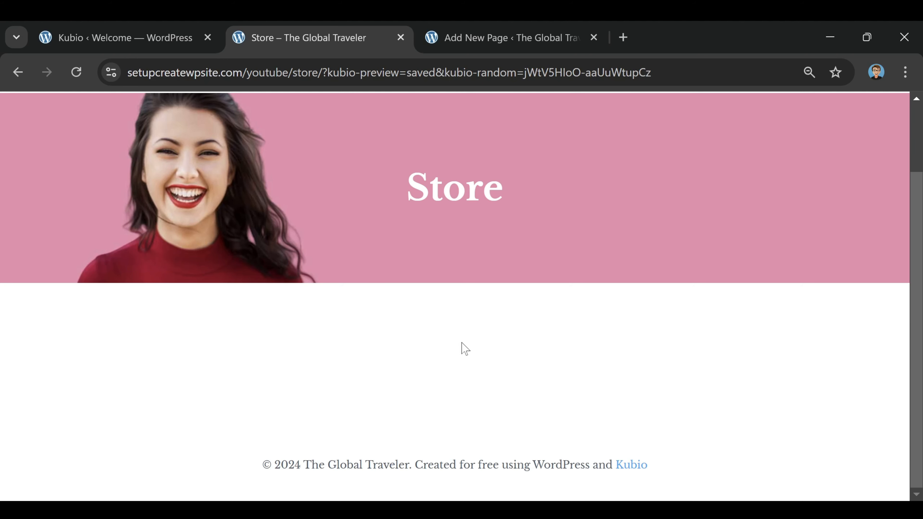
scroll(462, 349, "up", 3)
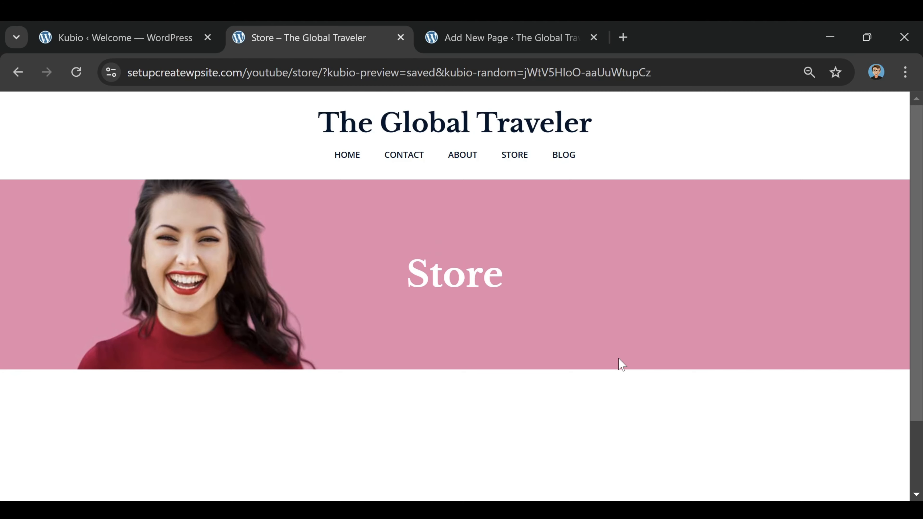
left_click(352, 157)
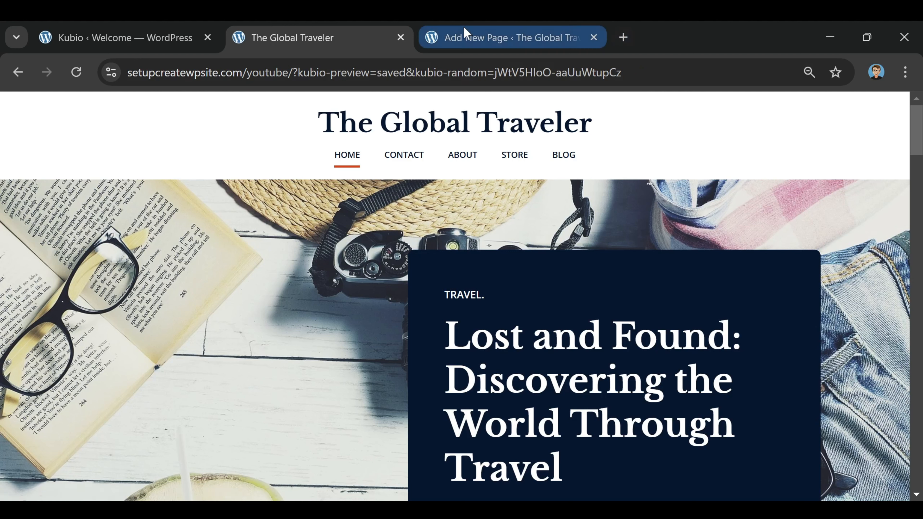
left_click(401, 37)
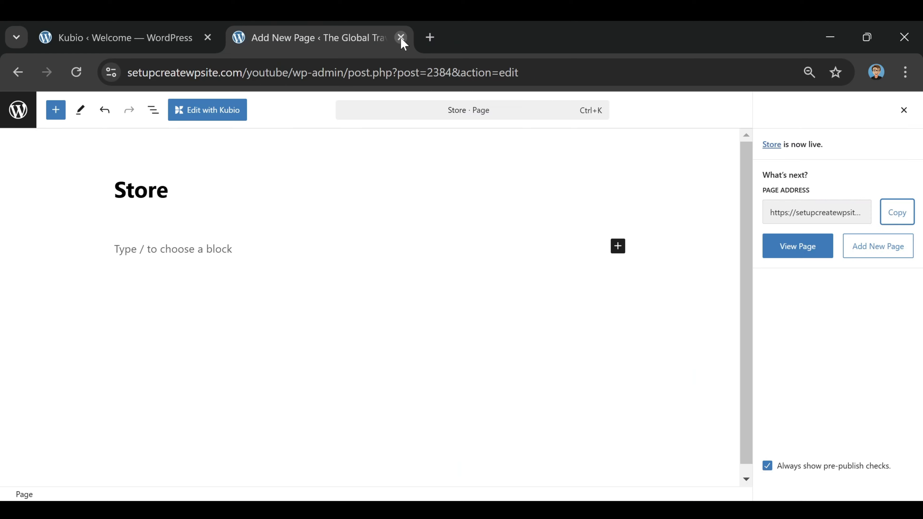
left_click(400, 38)
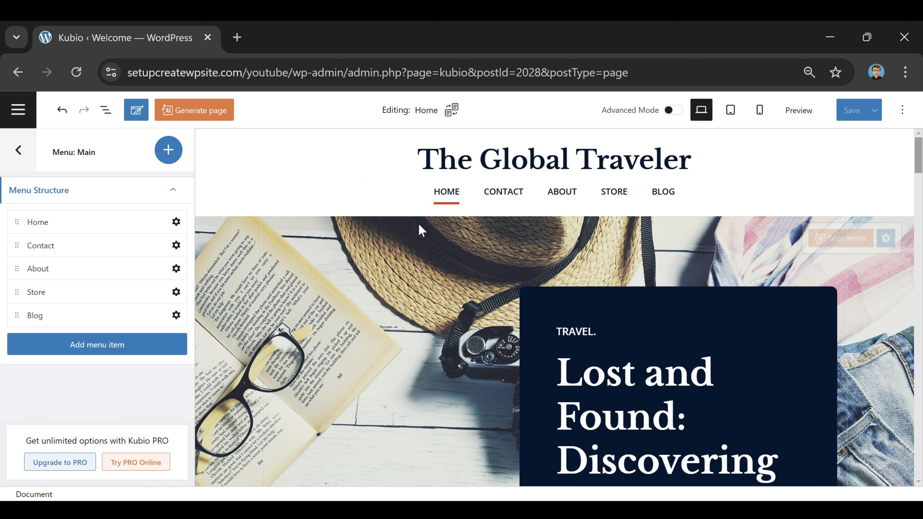
- Look through the home page sections from the hero down to the copywriting services in the Kubio editor
scroll(461, 293, "down", 6)
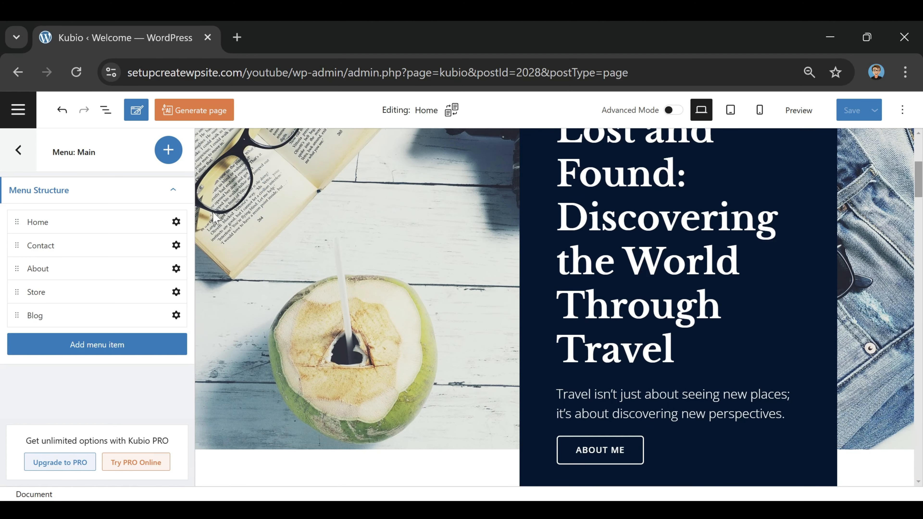
scroll(367, 305, "up", 2)
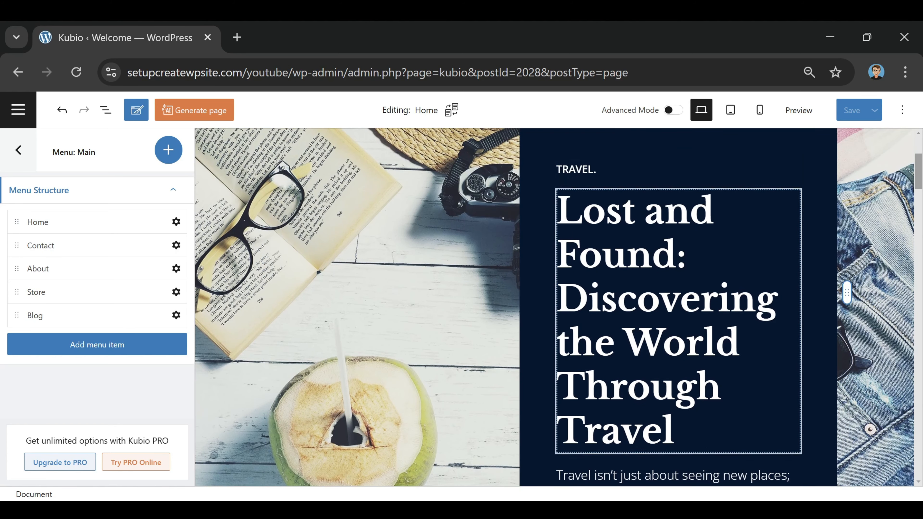
scroll(429, 342, "down", 8)
scroll(418, 204, "down", 4)
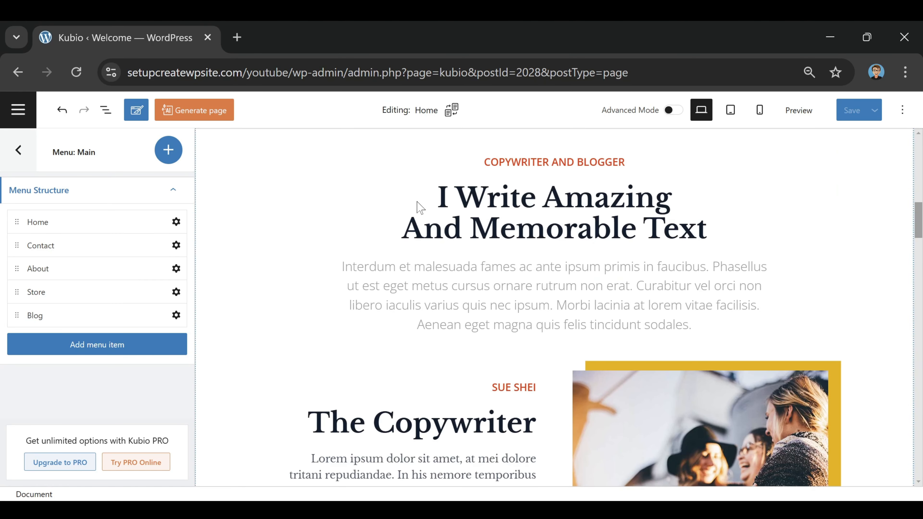
scroll(433, 252, "down", 12)
scroll(554, 307, "down", 20)
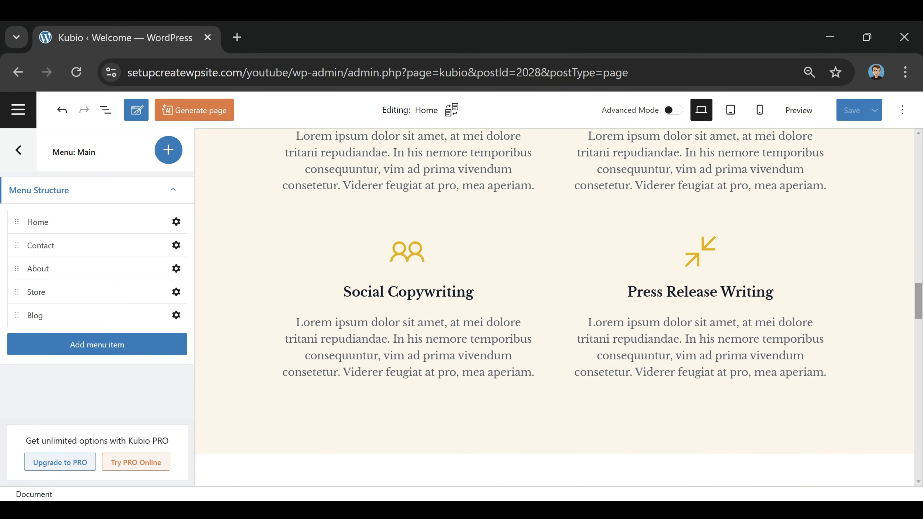
scroll(554, 307, "up", 19)
scroll(640, 270, "up", 8)
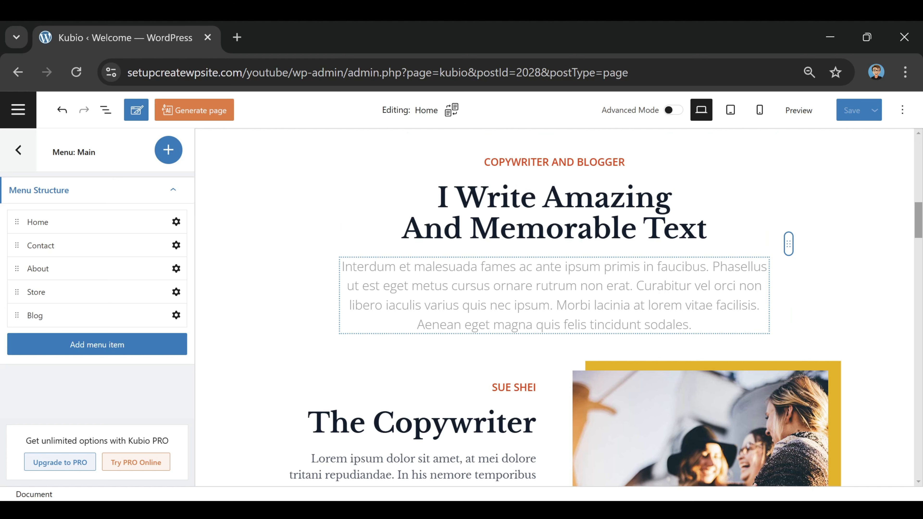
- Replace the copywriter section's label with "MY JOURNEY MY EXPERIENCE", its heading with "Exploration Awaits: Travel, Discover, Repeat", and its paragraph with text about endless exploration
scroll(498, 254, "down", 4)
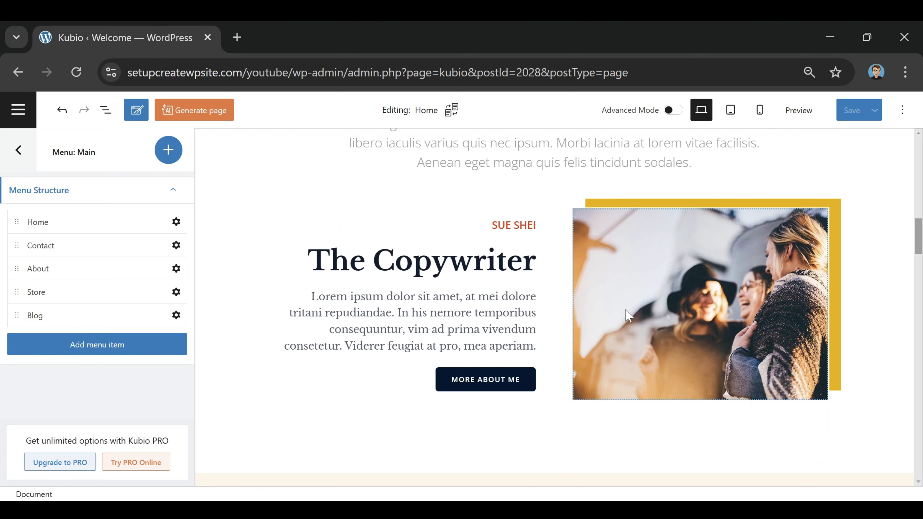
scroll(626, 313, "up", 6)
left_click(627, 258)
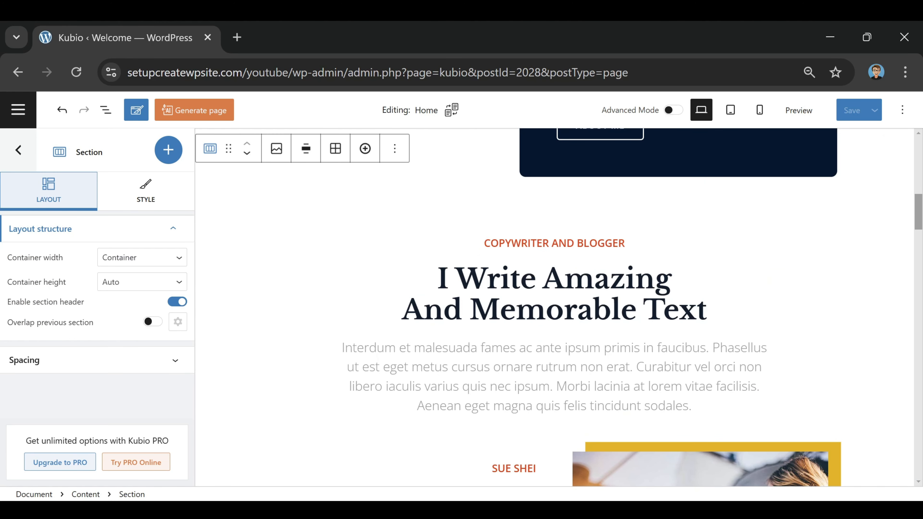
triple_click(564, 243)
type("MY JOURNEY MY EXPERIENCE")
left_click_drag(708, 311, 437, 280)
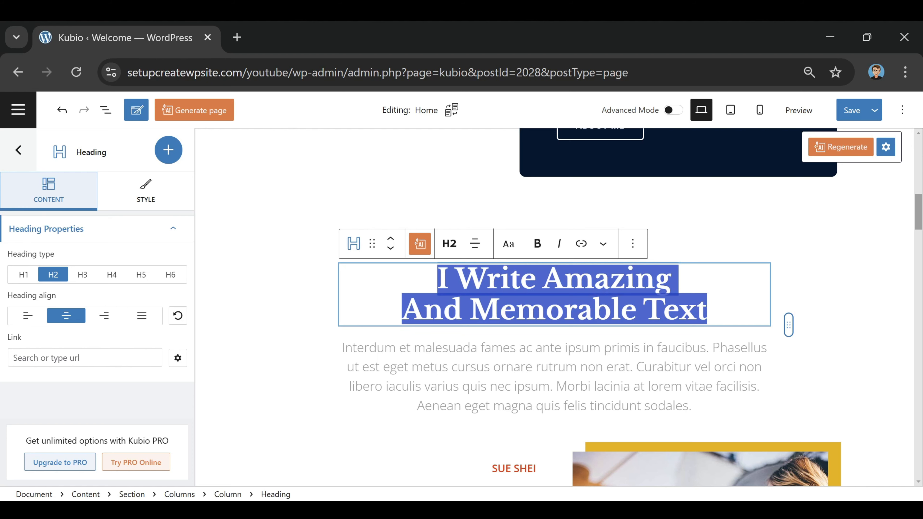
type("Exploration Awaits: Travel, Discover, Repeat")
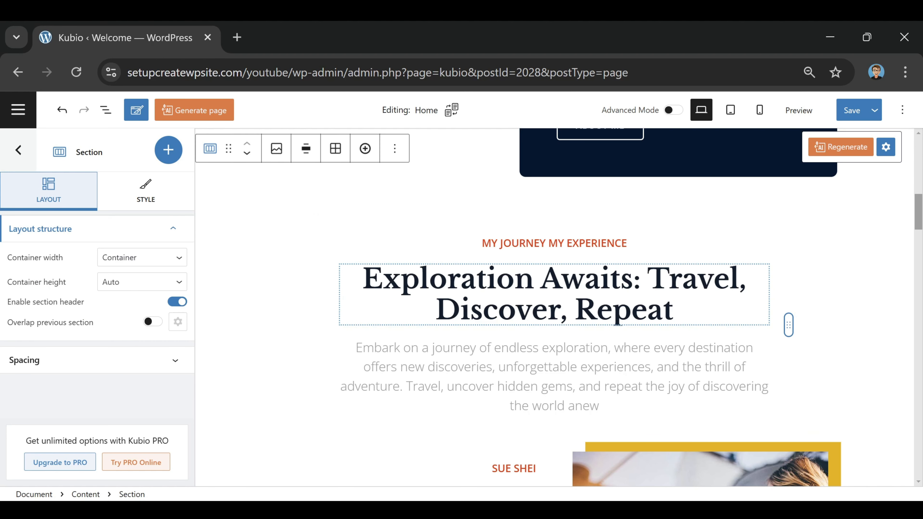
scroll(885, 229, "down", 2)
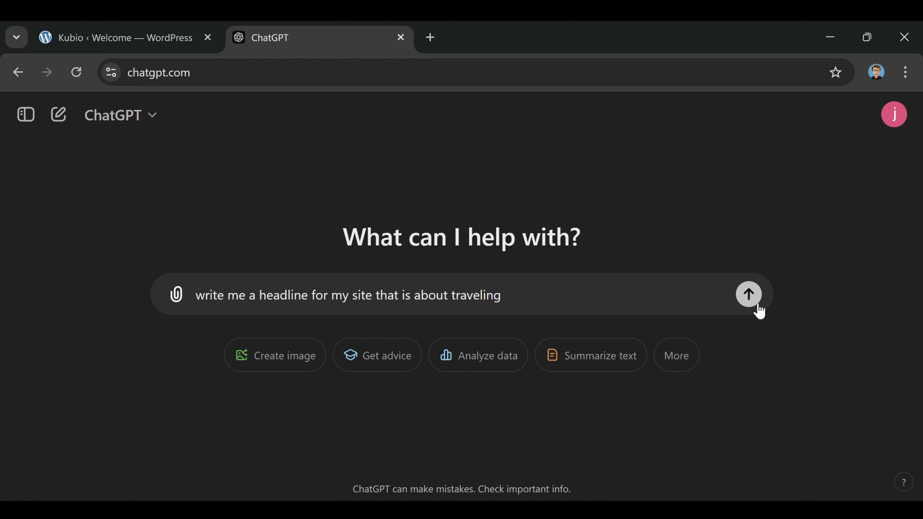
- In ChatGPT, send "write me a headline for my site that is about traveling" followed by "write a sub headline to that headline"
left_click(749, 295)
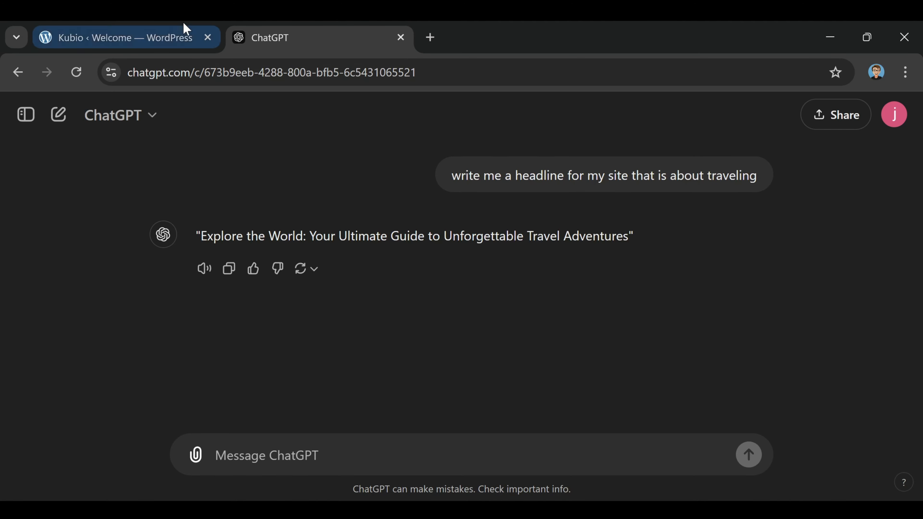
left_click(174, 27)
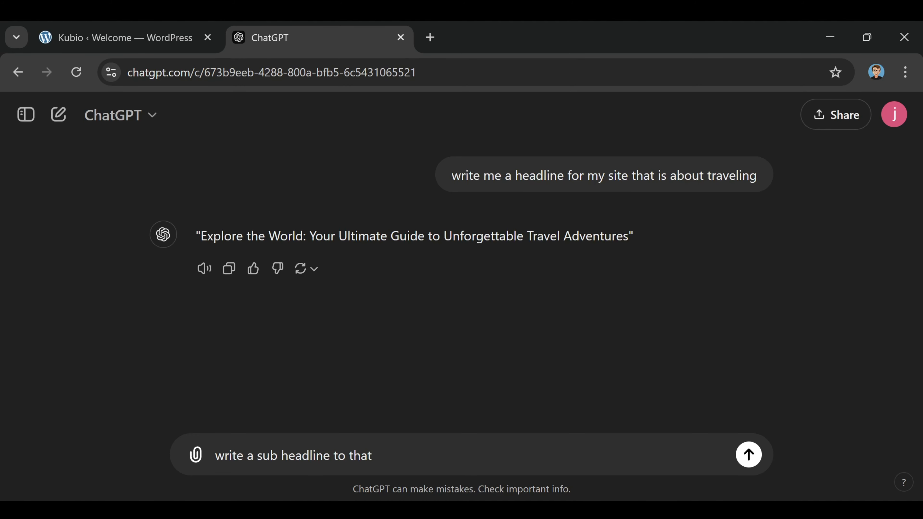
type("headline")
key("Return")
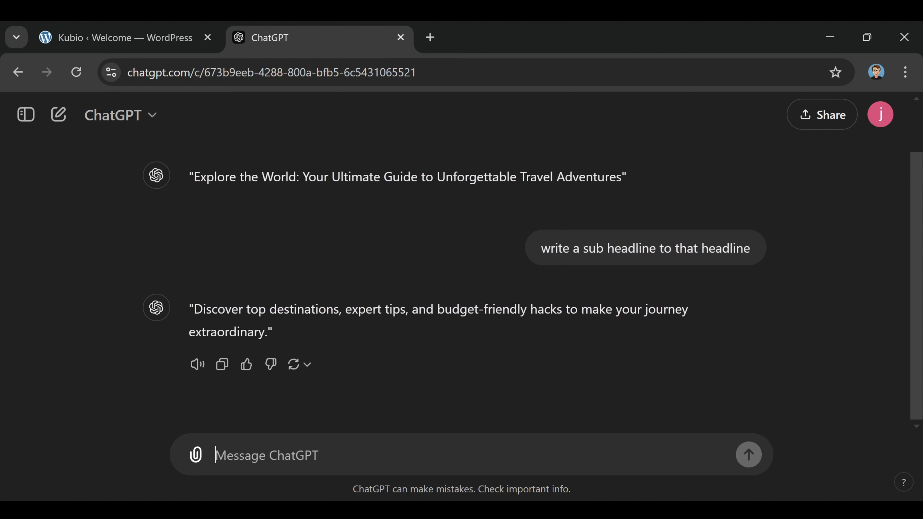
- Ask ChatGPT to extend the sub headline with the prompt "make it a little longer"
type("make it a")
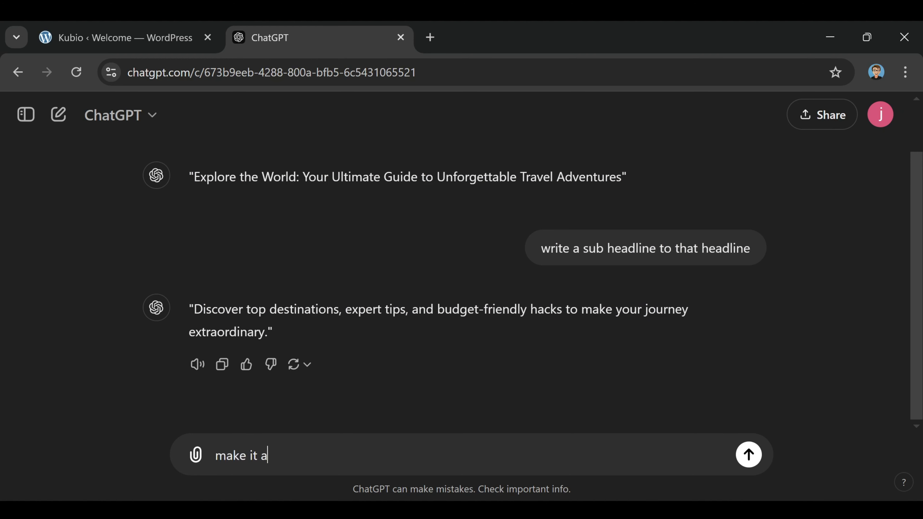
type(" little longer")
key("Return")
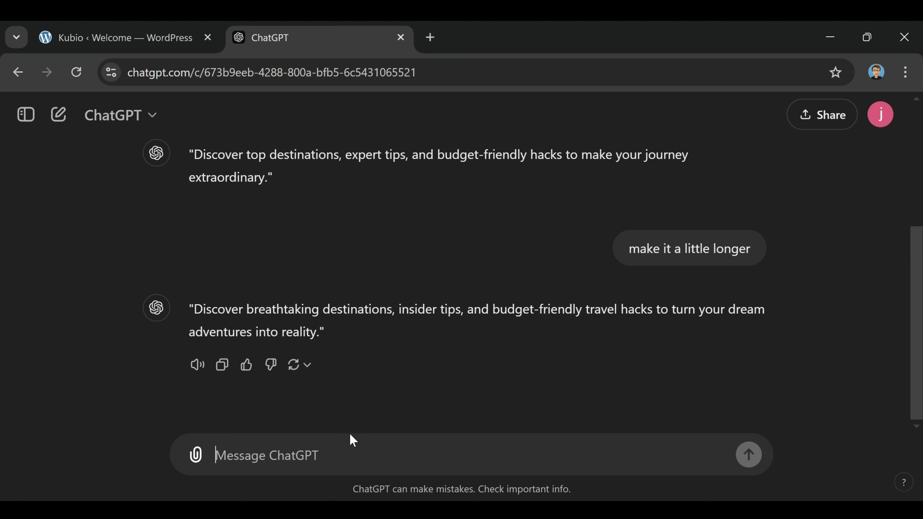
- Compare the header text in the Kubio editor with ChatGPT's replies and copy the longer sub headline
left_click(170, 37)
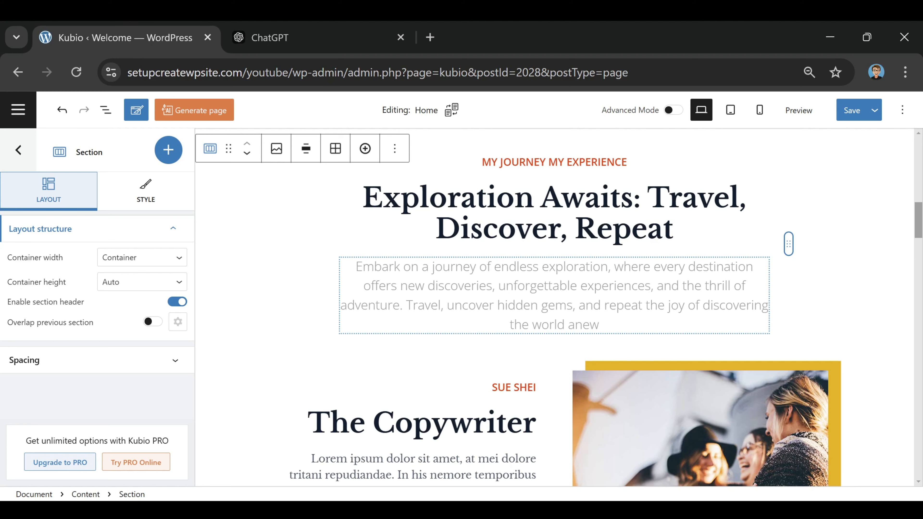
left_click(319, 38)
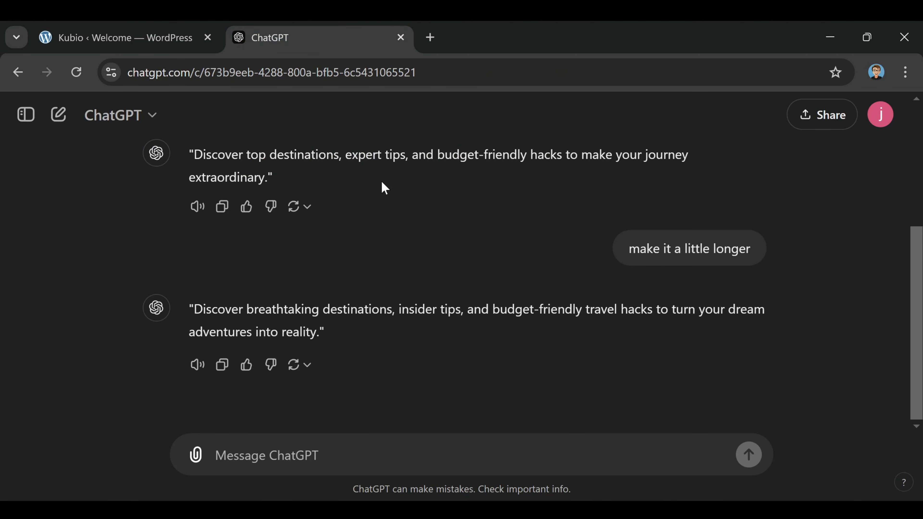
left_click(105, 46)
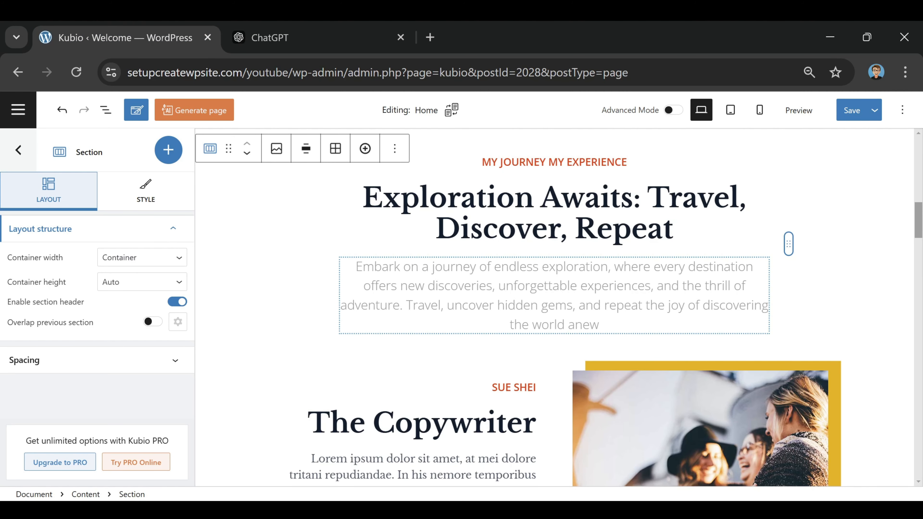
left_click(311, 37)
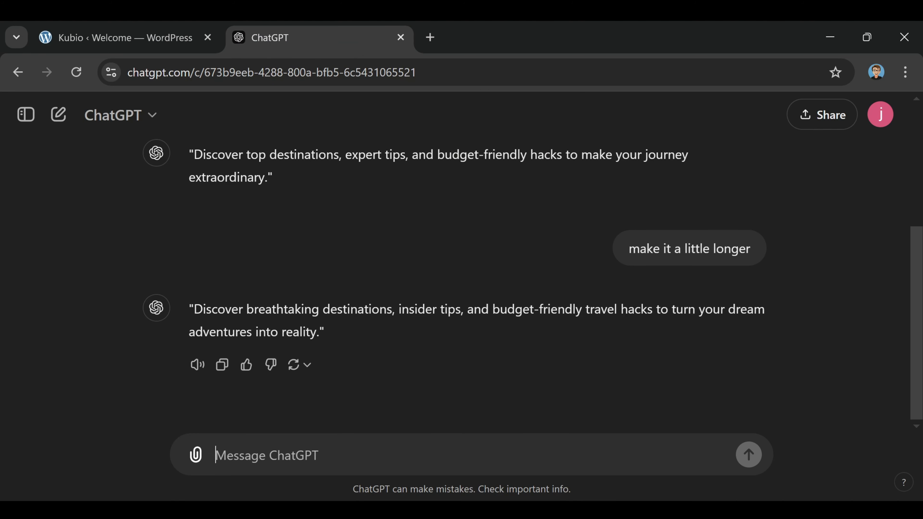
left_click(224, 368)
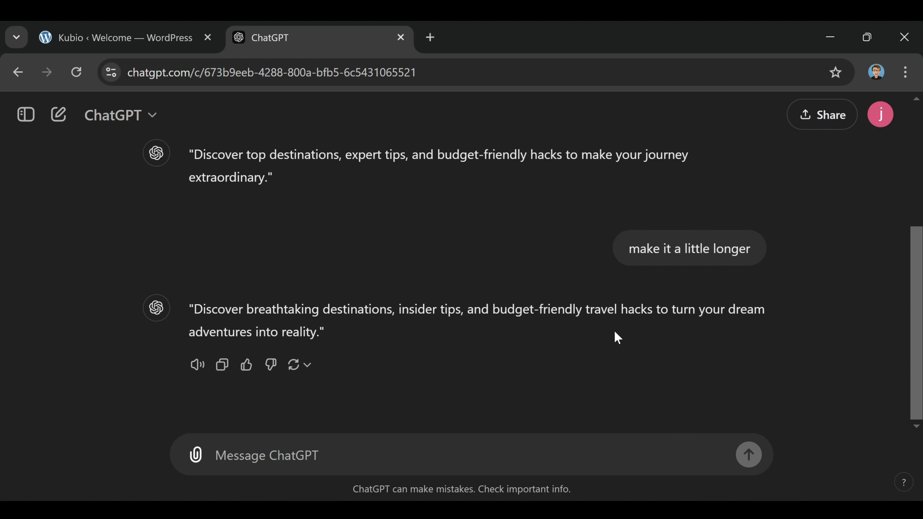
- Return to the Kubio editor, close ChatGPT, and replace the copywriter block's text with "FOR THE LOVE", "Journeys Without Boundaries" and the "Venture Beyond Limits" paragraph
key("ctrl+Tab")
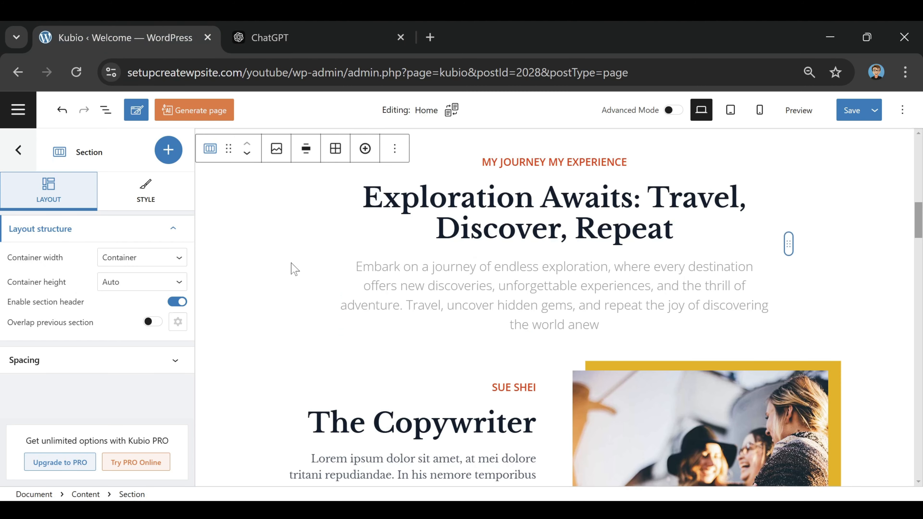
left_click(606, 324)
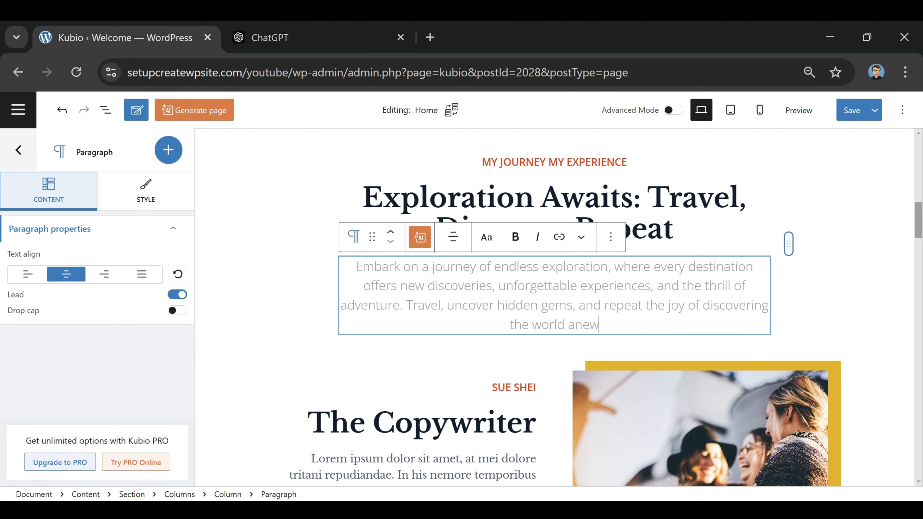
right_click(606, 324)
left_click(479, 267)
left_click(401, 37)
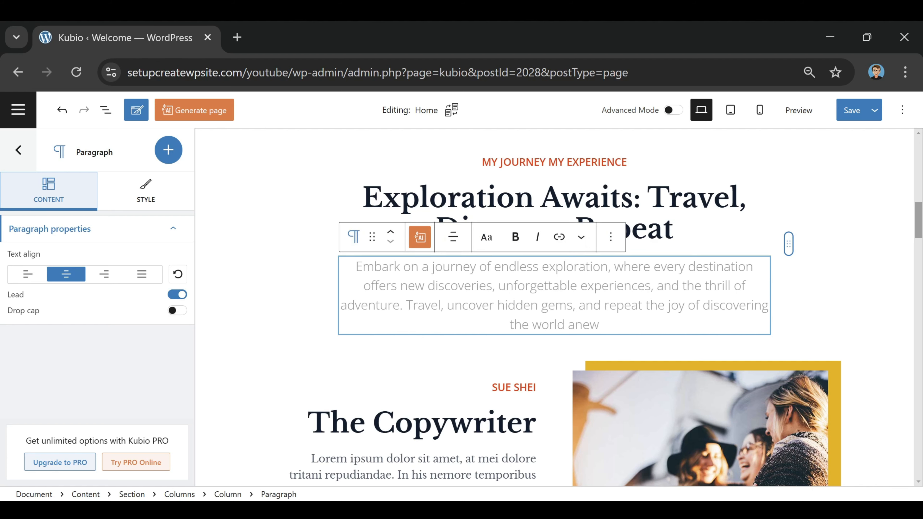
scroll(515, 398, "down", 3)
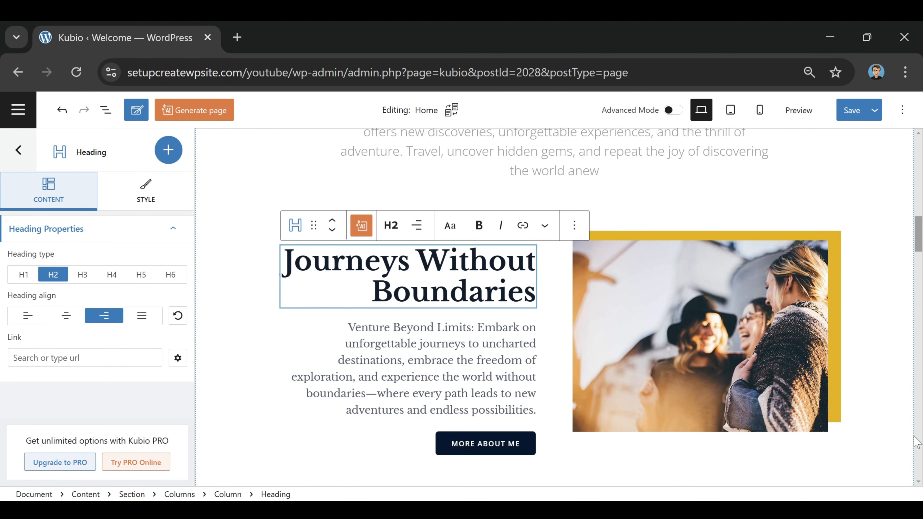
- Replace the image beside "Journeys Without Boundaries" with the media library photo of a man reclining before mountains
left_click(693, 273)
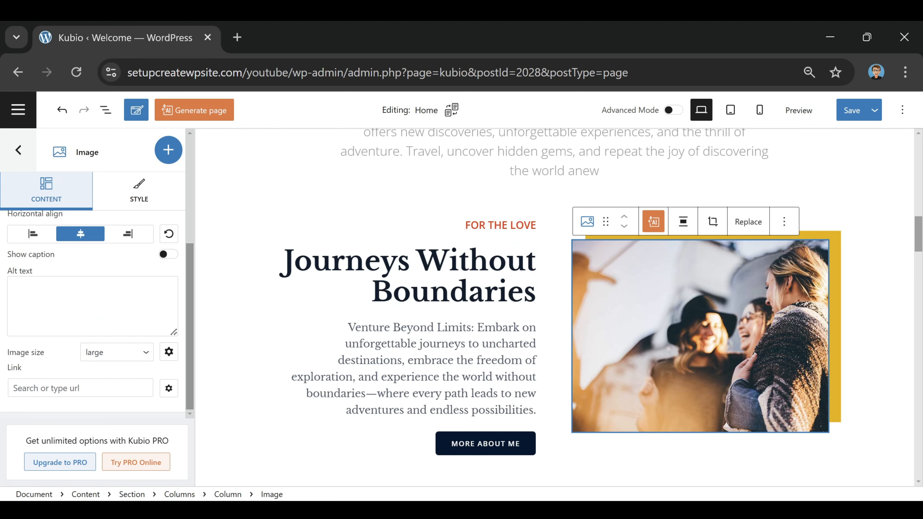
scroll(63, 325, "up", 5)
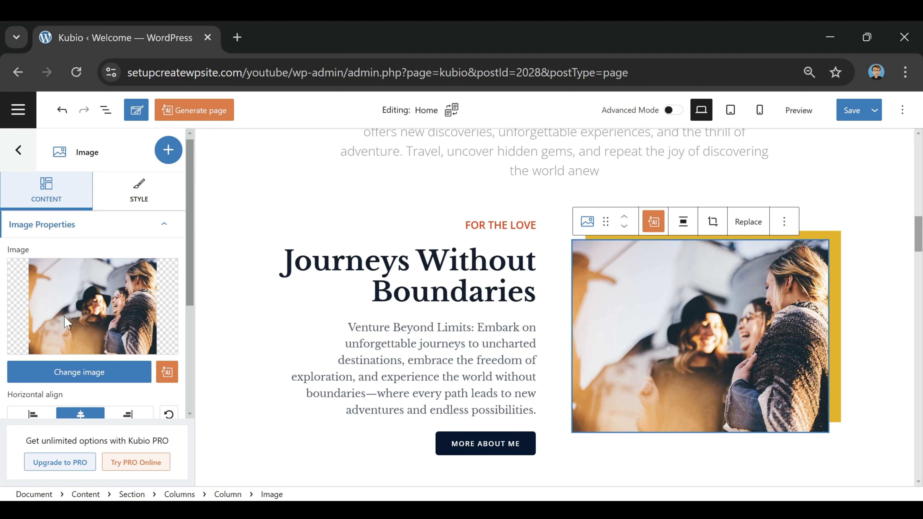
left_click(76, 380)
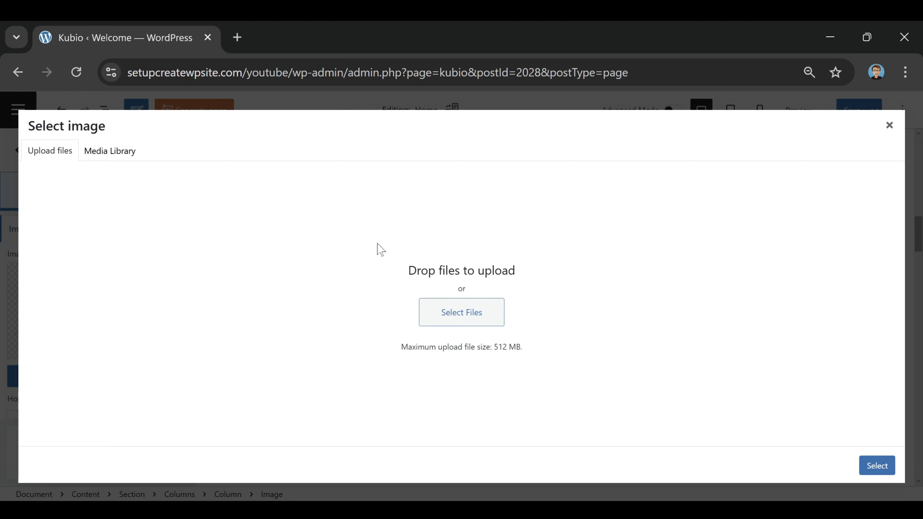
left_click(477, 309)
left_click(114, 149)
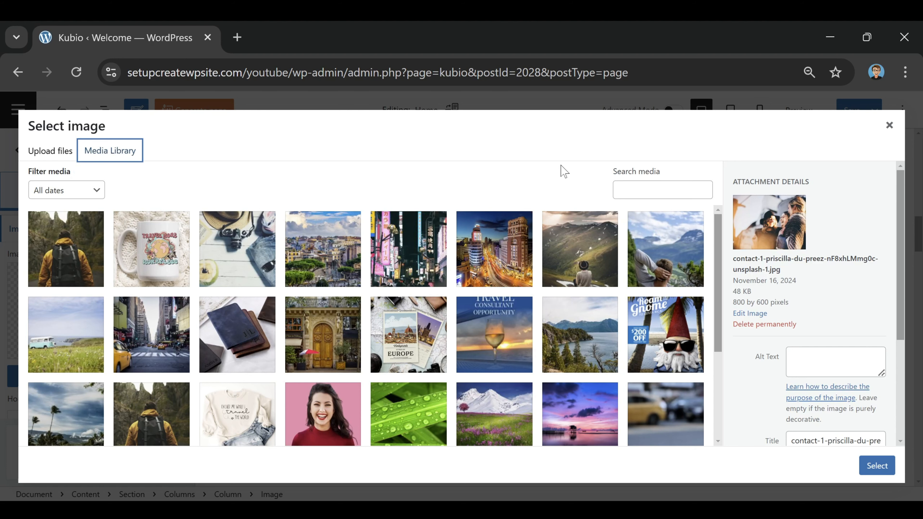
left_click(659, 250)
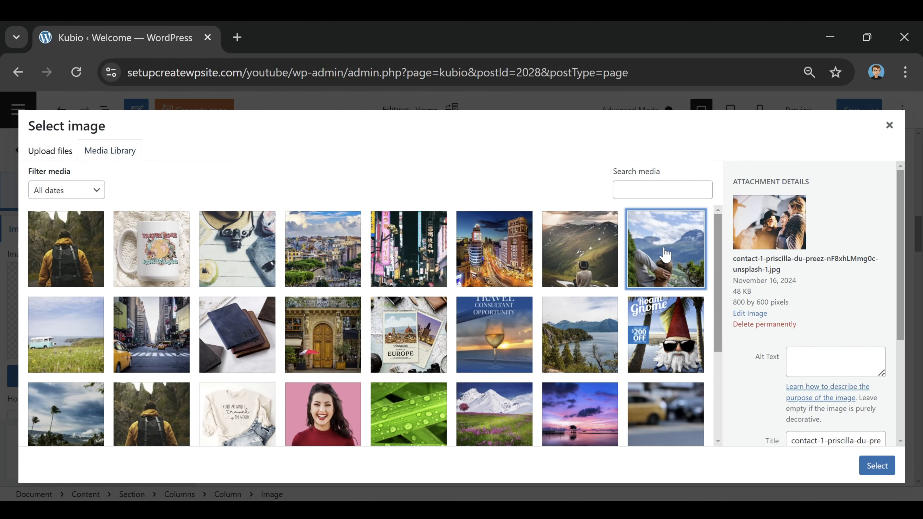
left_click(881, 470)
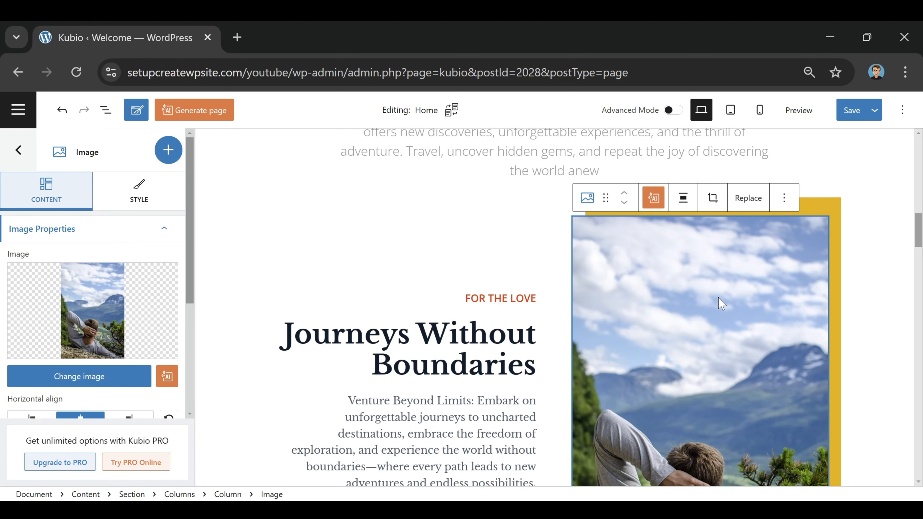
- Crop the mountain photo to a Square aspect ratio, positioning the crop over the reclining man, and apply it
scroll(718, 297, "down", 4)
scroll(714, 280, "up", 4)
scroll(732, 326, "down", 4)
scroll(726, 335, "up", 2)
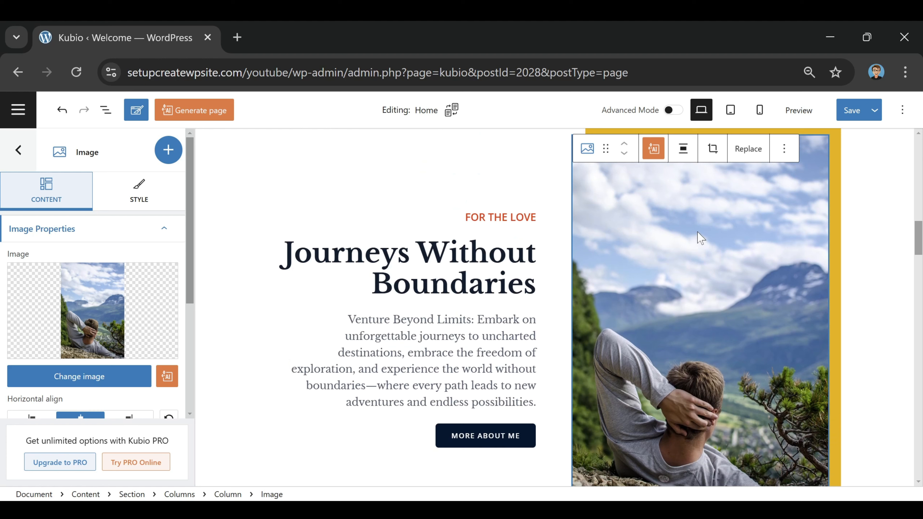
left_click(712, 151)
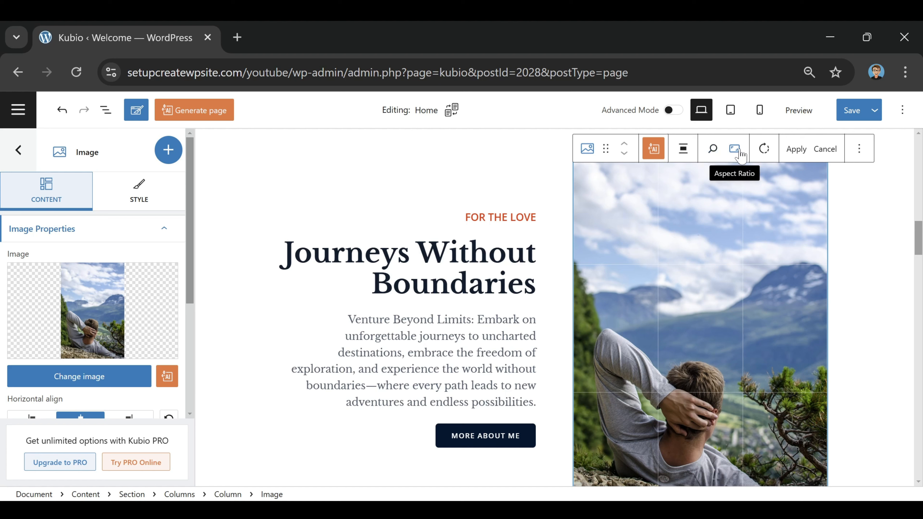
left_click(735, 155)
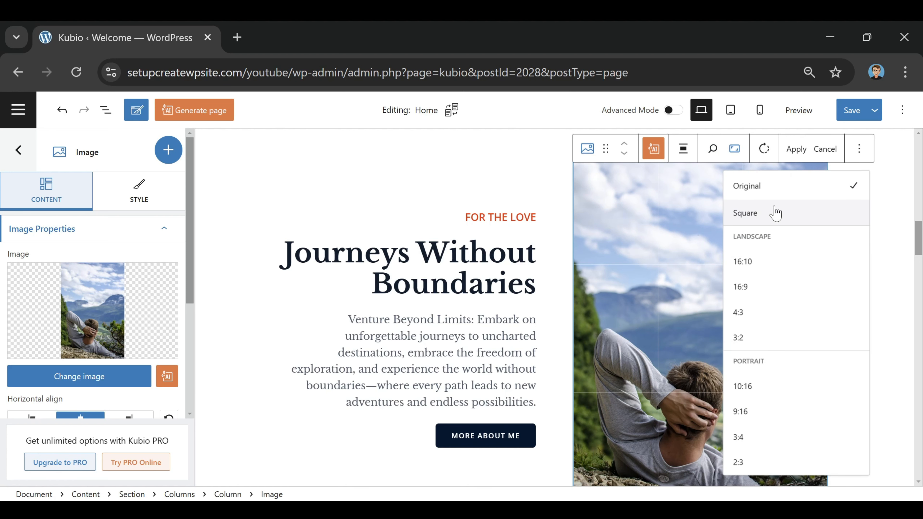
left_click(774, 214)
left_click_drag(733, 273, 718, 223)
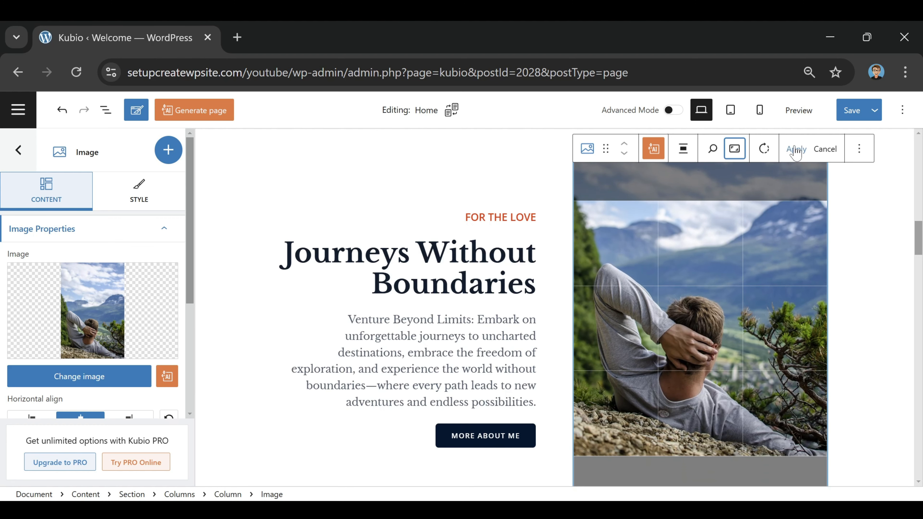
left_click(800, 156)
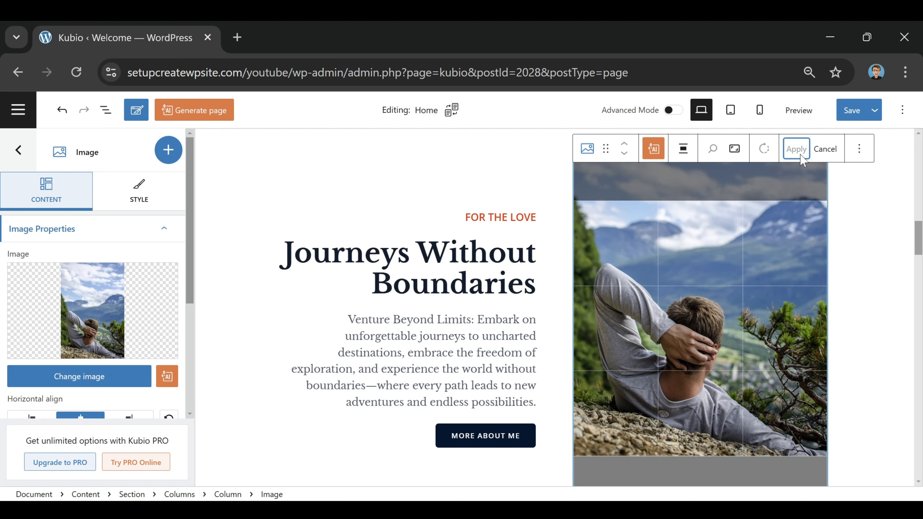
scroll(763, 372, "down", 3)
scroll(741, 313, "up", 3)
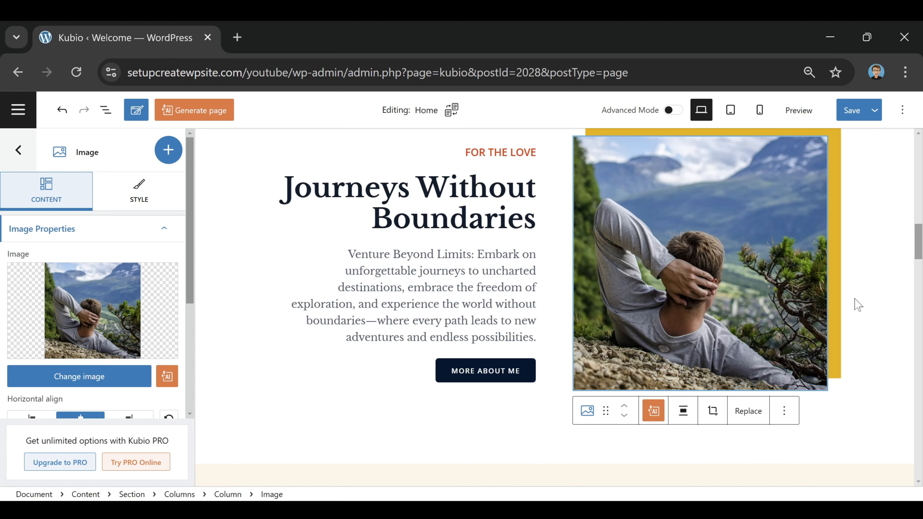
- Turn off the mountain photo's frame option and enable its box shadow
left_click(879, 334)
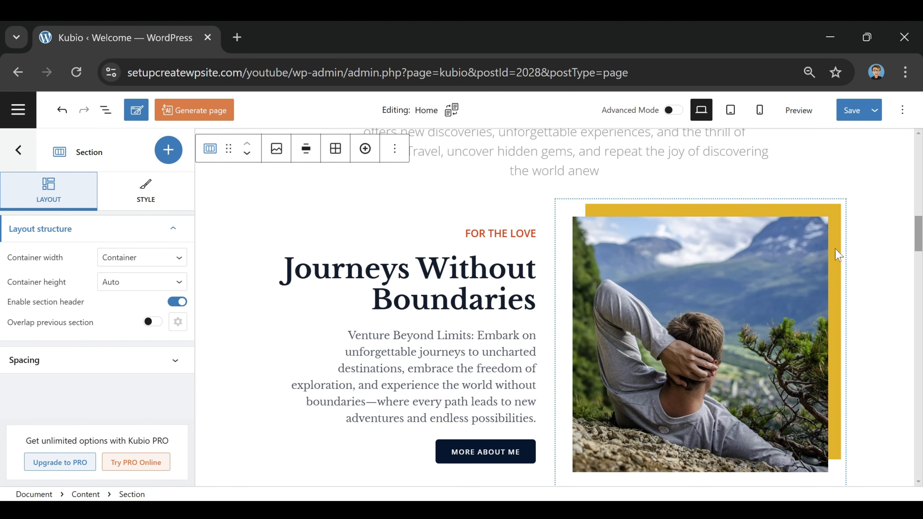
left_click(769, 262)
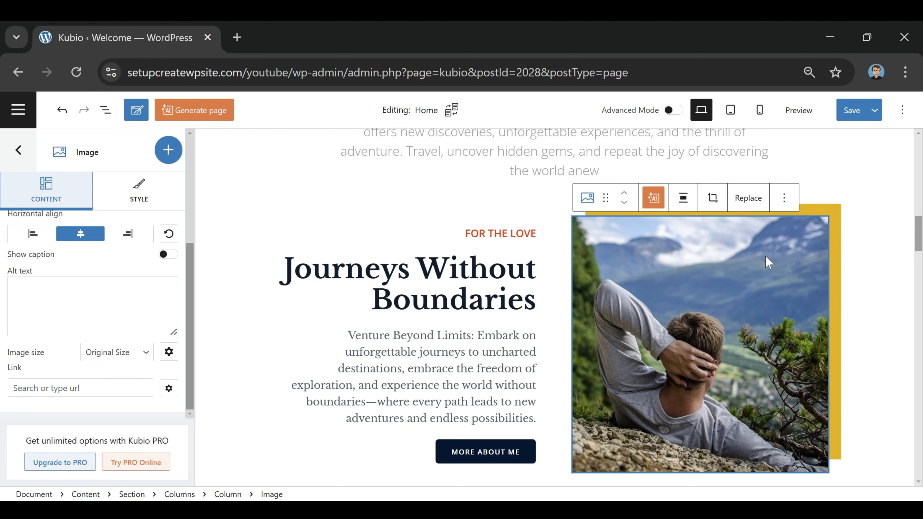
left_click(134, 193)
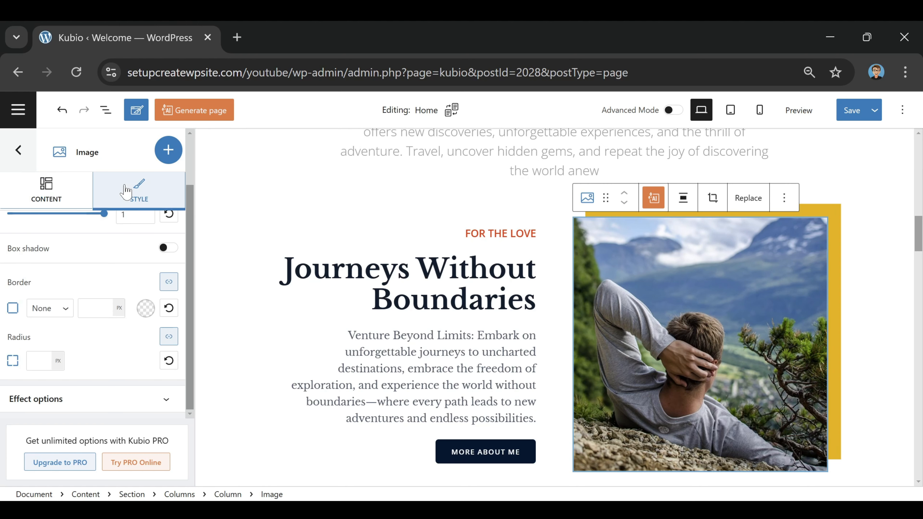
left_click(165, 399)
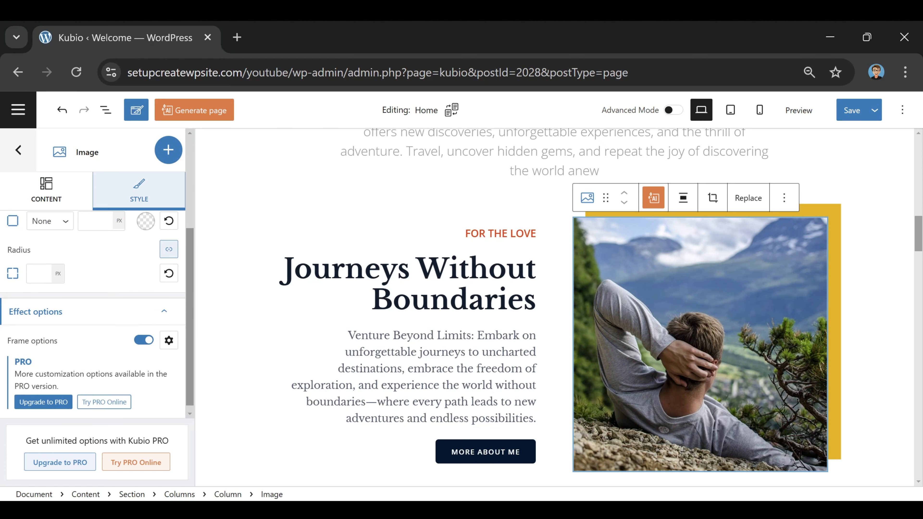
left_click(145, 342)
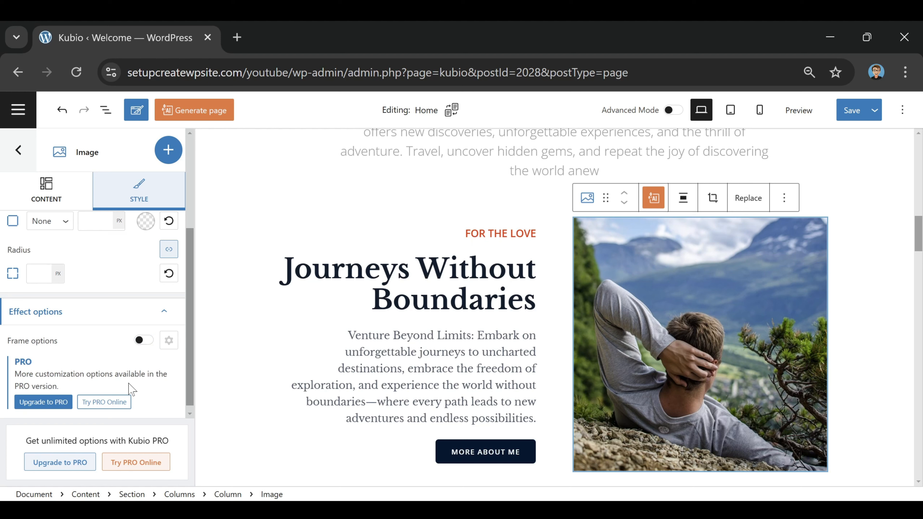
scroll(128, 386, "up", 5)
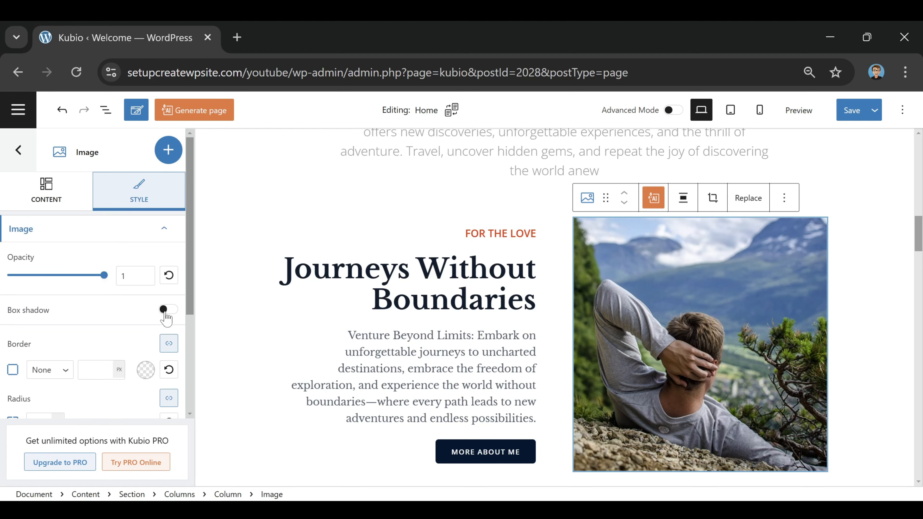
left_click(871, 261)
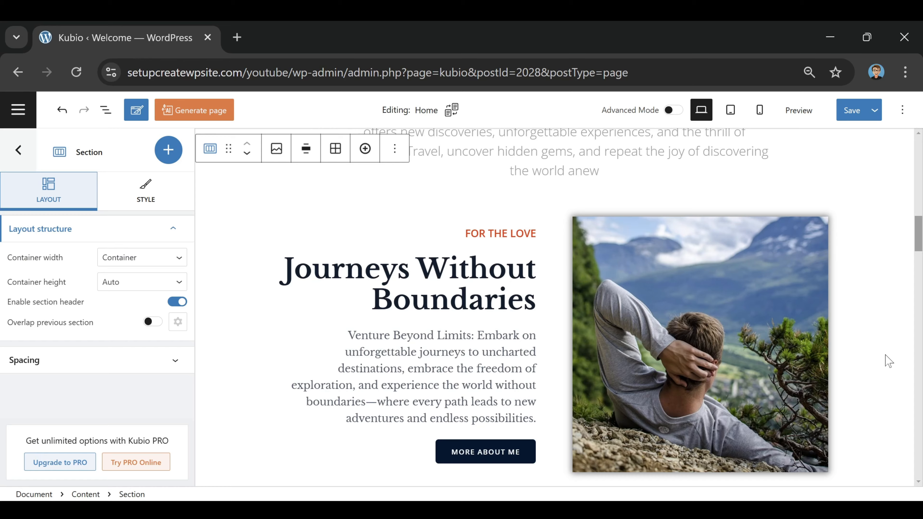
- Replace the Services label with "OUR STORE", its heading with "Shop Our Custom Creations: Designed with Wanderlust in Mind!", and its paragraph with text about travel-inspired creations
scroll(886, 363, "up", 7)
scroll(888, 371, "down", 5)
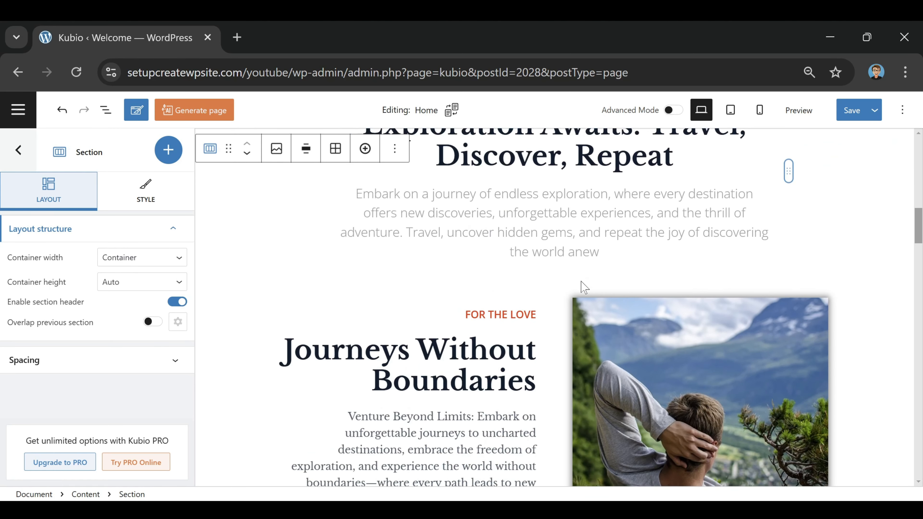
scroll(563, 283, "down", 8)
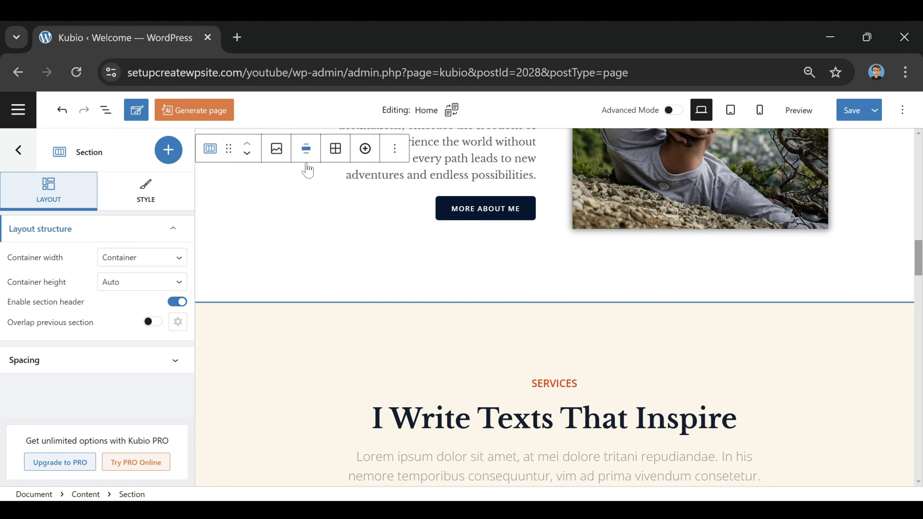
scroll(774, 329, "down", 2)
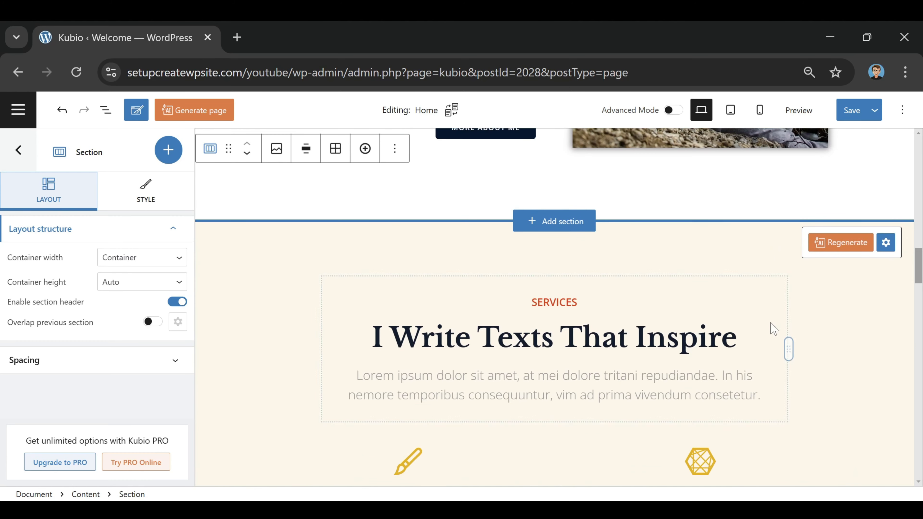
scroll(396, 298, "down", 2)
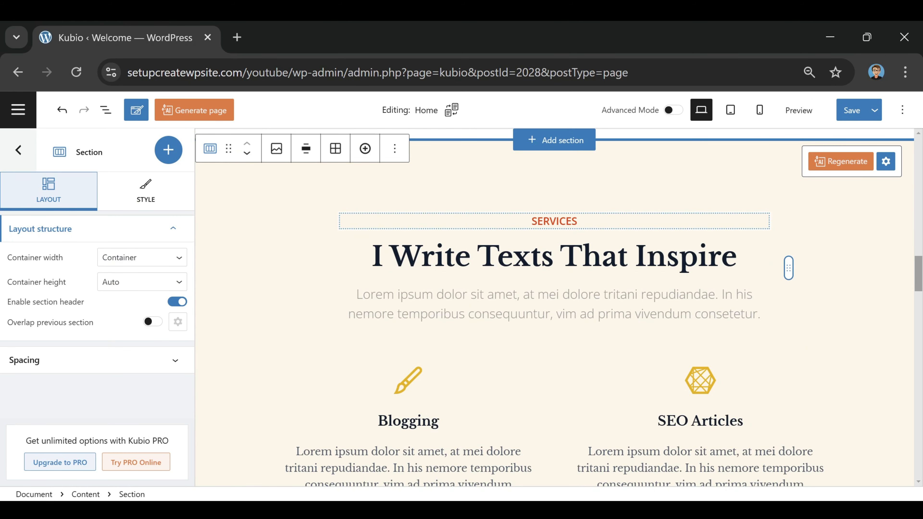
left_click(578, 221)
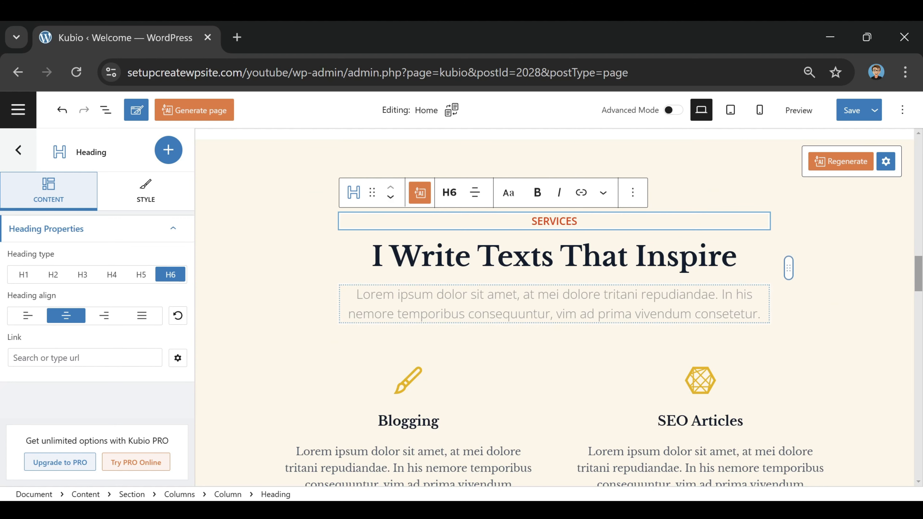
scroll(787, 261, "down", 4)
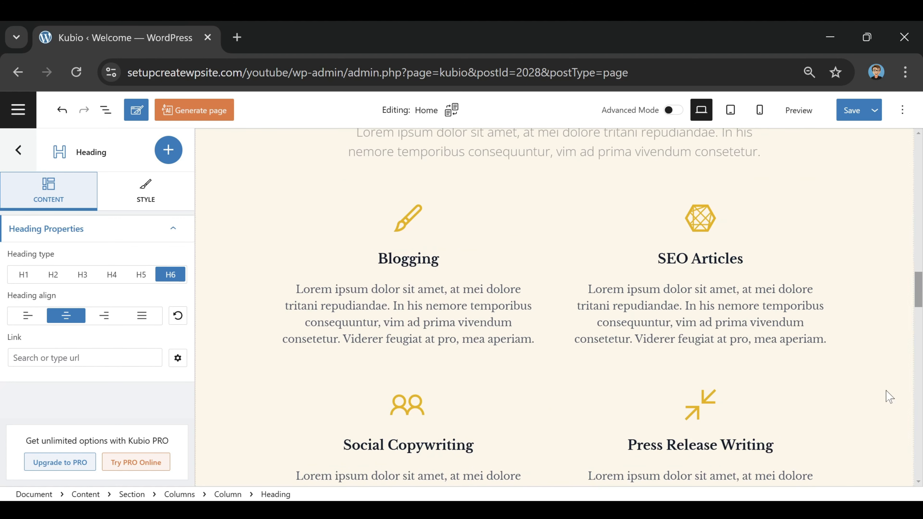
scroll(764, 410, "up", 6)
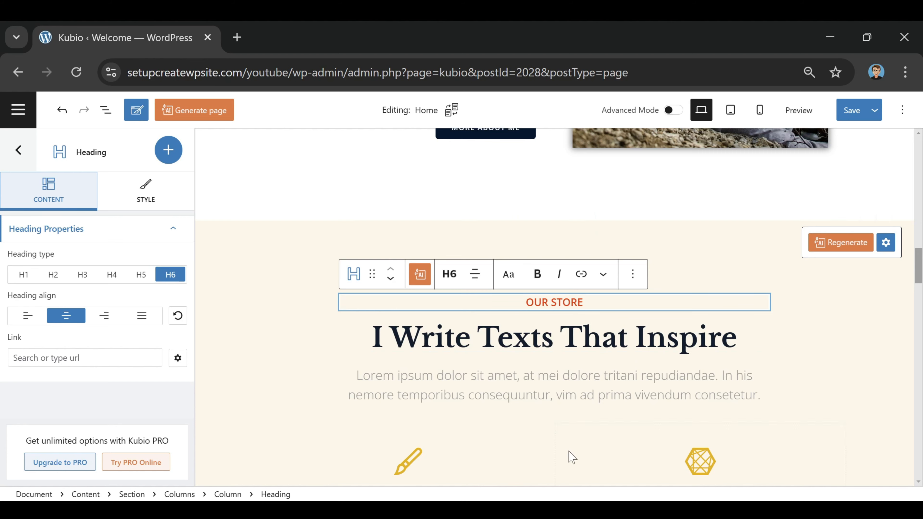
key("ctrl+z")
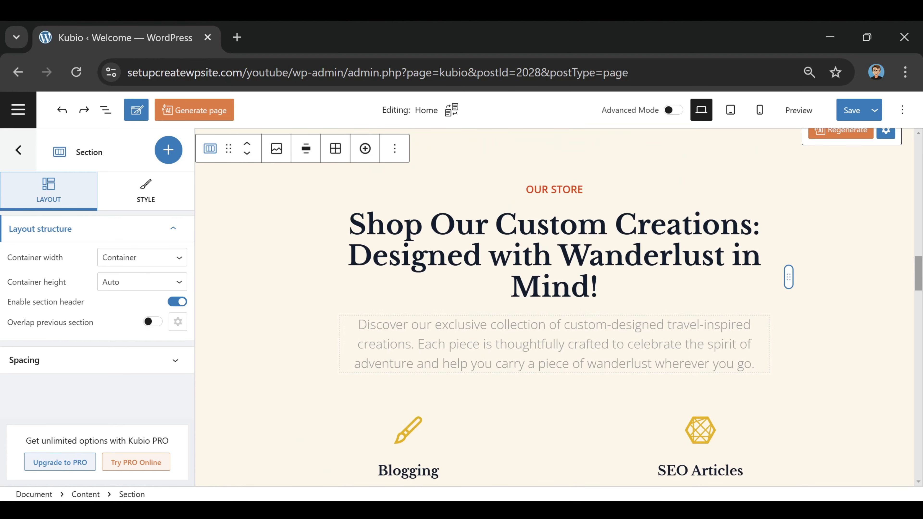
- Delete the columns block holding the Blogging, SEO Articles, Social Copywriting and Press Release Writing items from the Our Store section
scroll(555, 308, "down", 4)
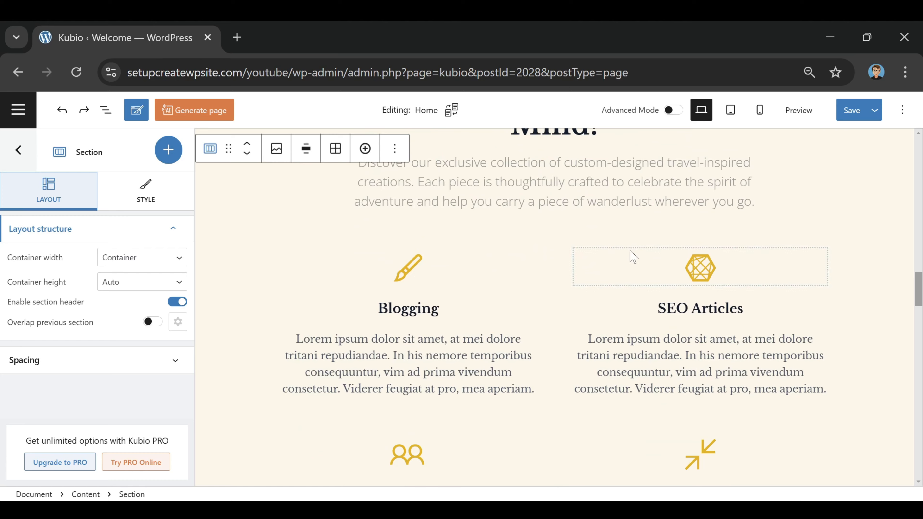
scroll(437, 272, "down", 2)
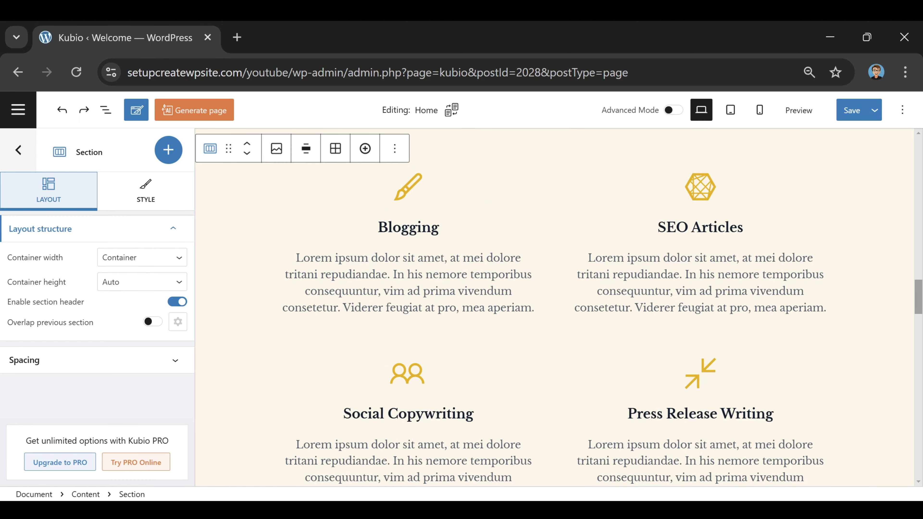
scroll(509, 382, "up", 2)
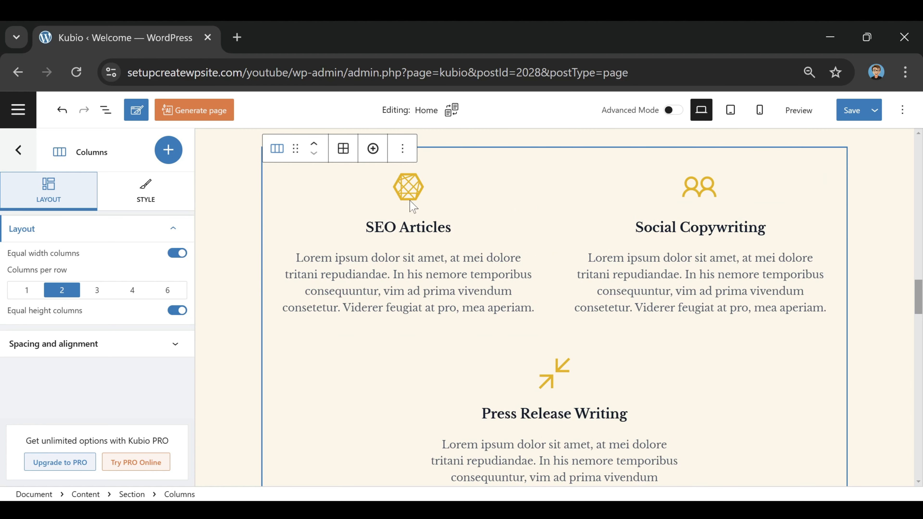
left_click(402, 148)
left_click(439, 445)
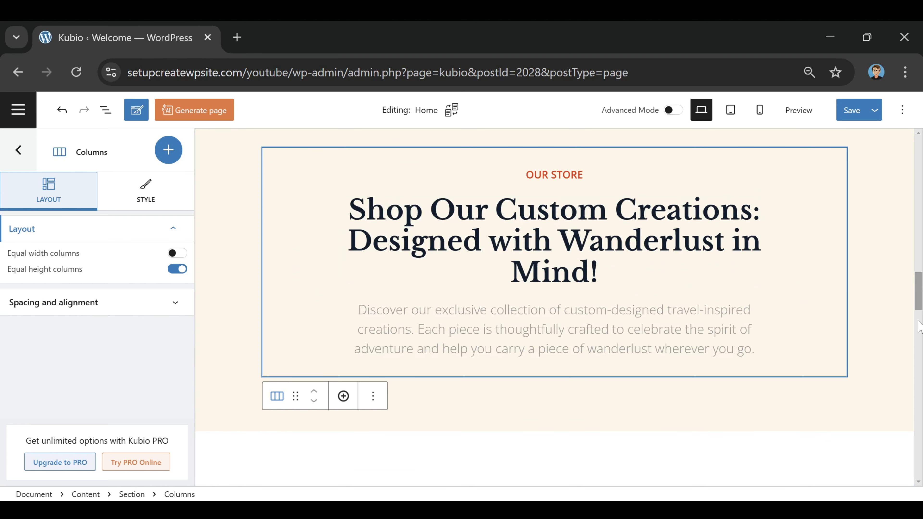
- Insert a two-column Columns block beneath the intro paragraph of the Our Store section
left_click(748, 365)
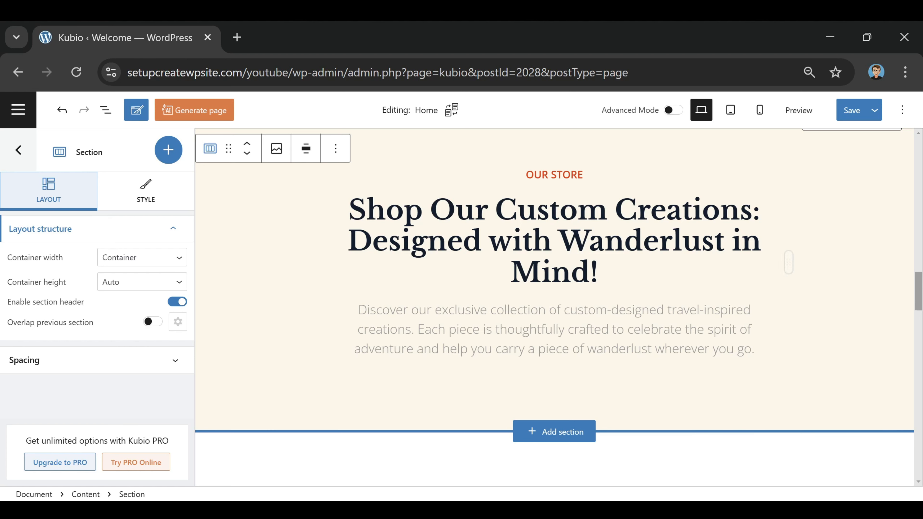
left_click(169, 150)
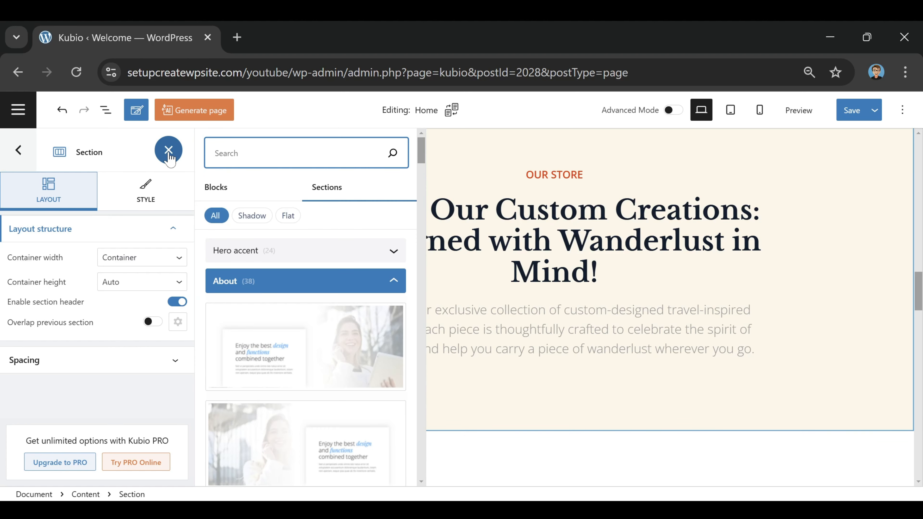
left_click(225, 199)
left_click(237, 278)
left_click(853, 258)
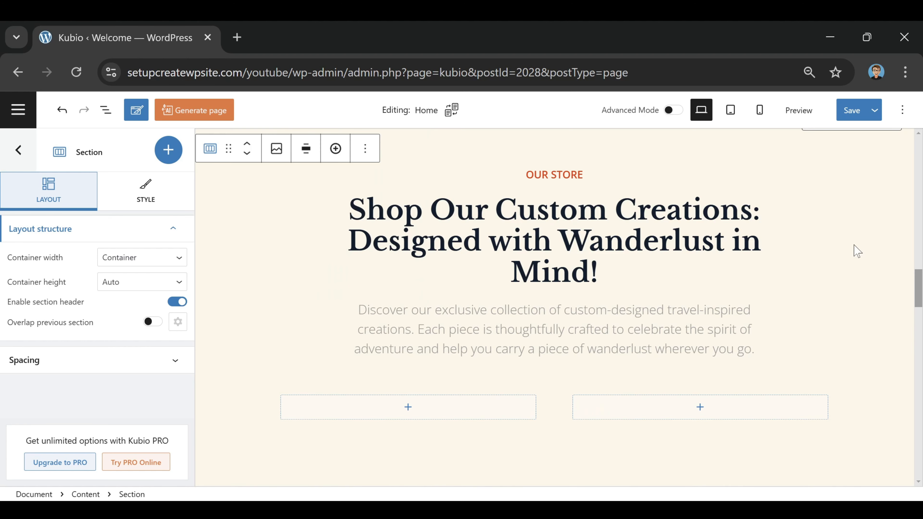
- Add an Image block to the empty first column, using the Cities of Europe calendar photo from the media library
scroll(787, 262, "down", 2)
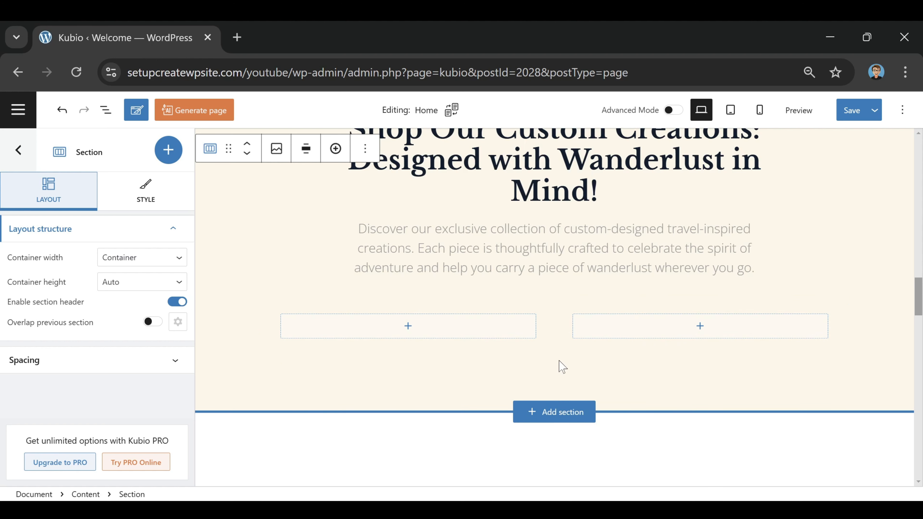
left_click(408, 327)
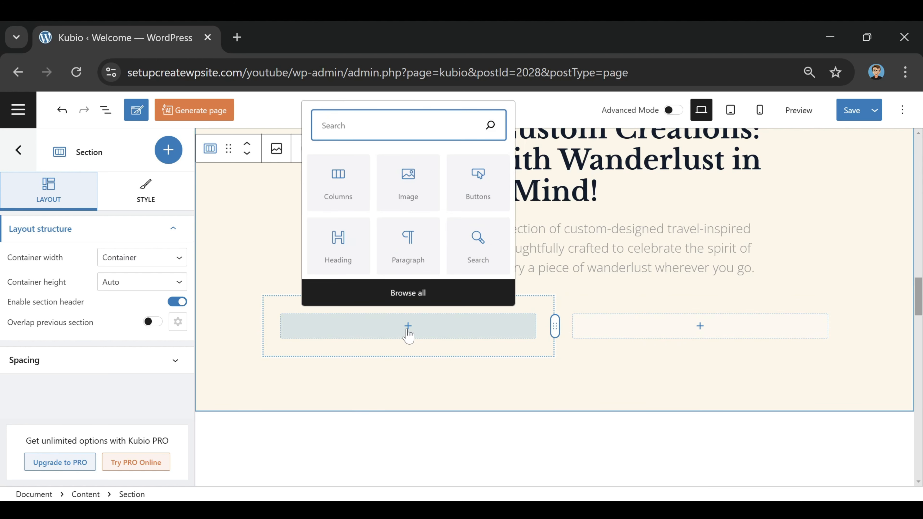
left_click(410, 180)
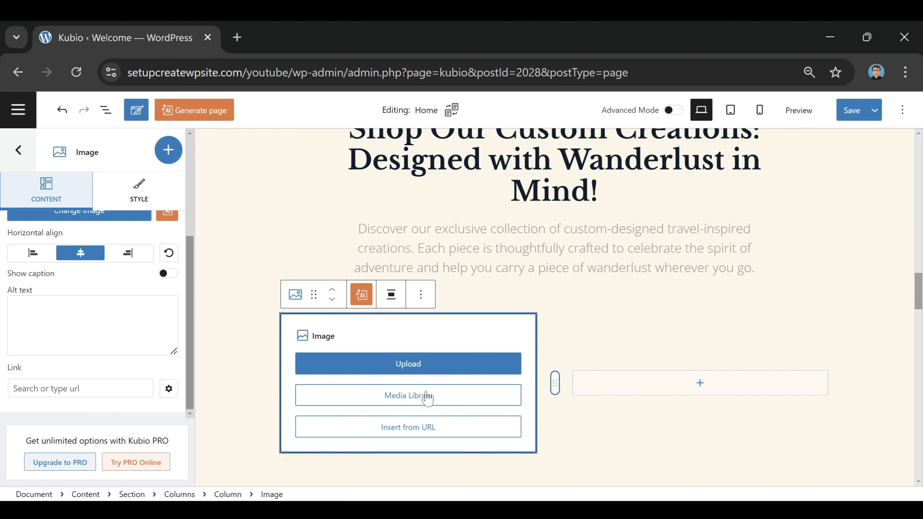
left_click(431, 399)
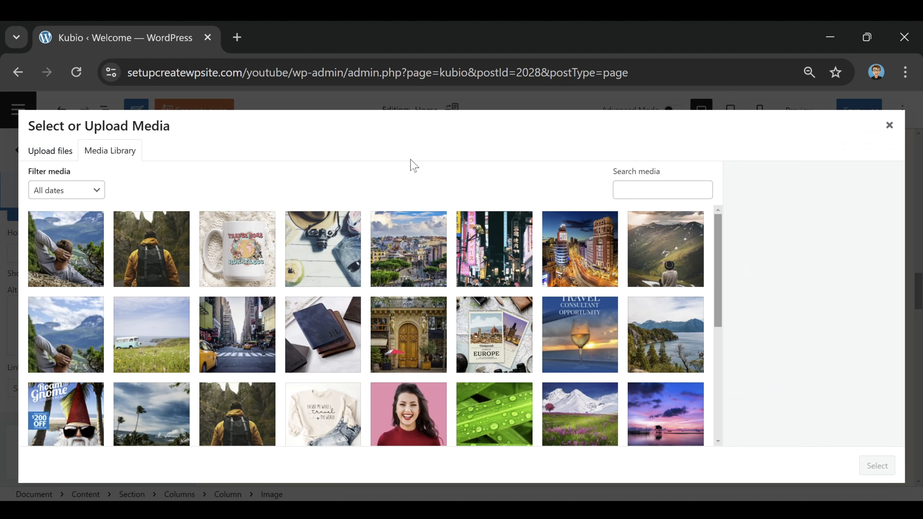
left_click(497, 358)
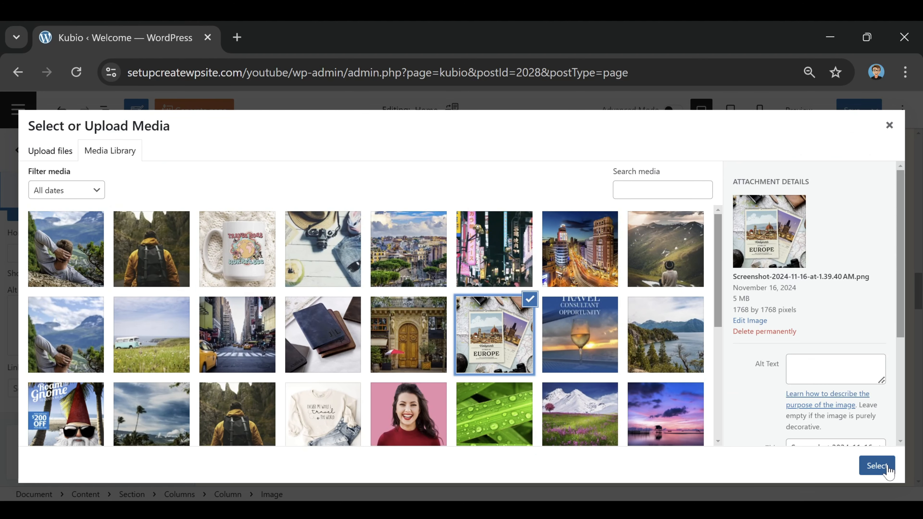
left_click(876, 465)
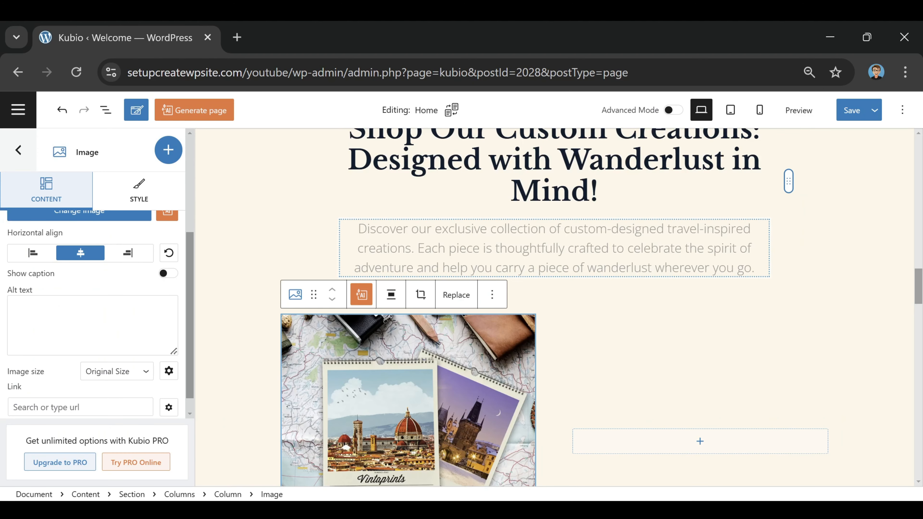
- Add an Image block to the empty second column, using the "Travel More Worry Less" mug photo yy.jpg from the media library
scroll(665, 335, "down", 2)
left_click(711, 368)
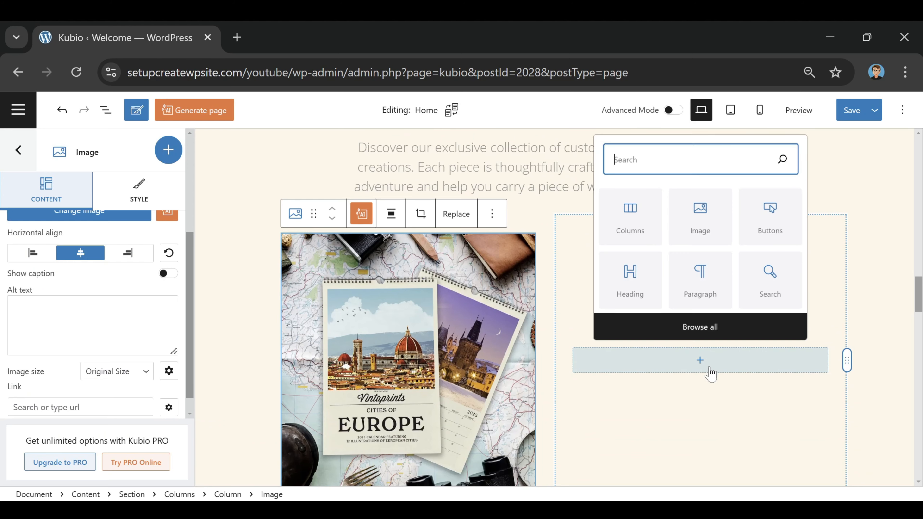
left_click(700, 217)
left_click(234, 267)
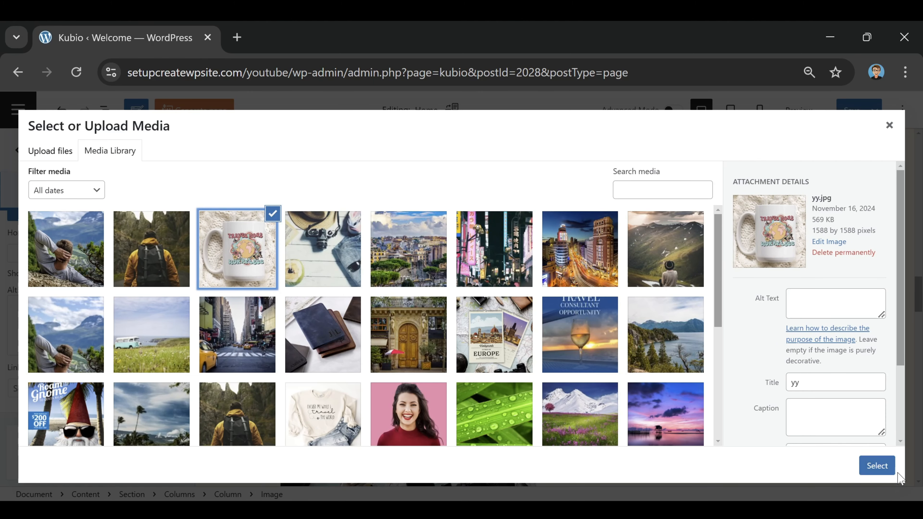
left_click(876, 466)
- Enable the caption on the calendar image and set it to "Travel Calendar - 29.99"
scroll(451, 248, "down", 2)
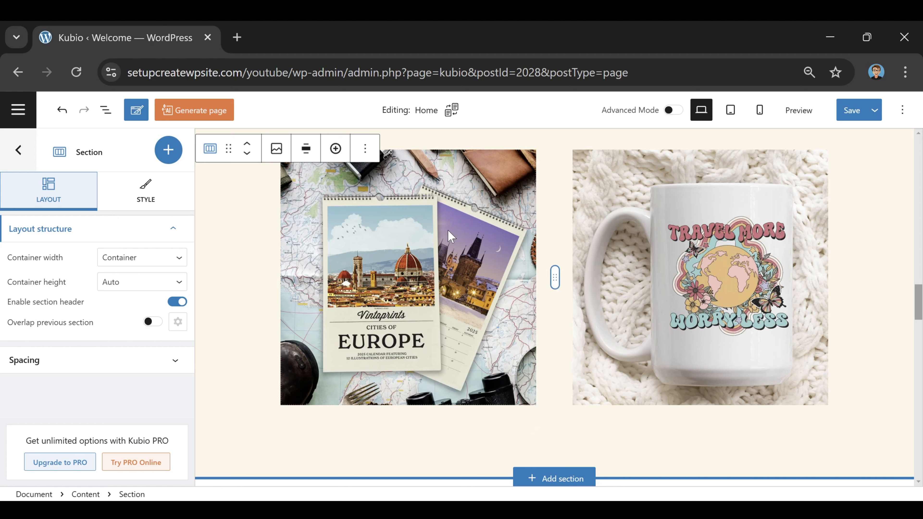
left_click(460, 244)
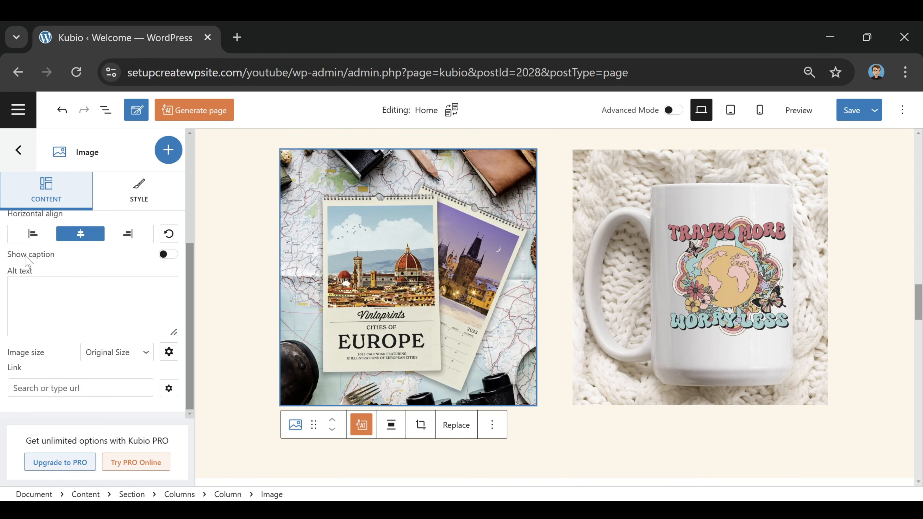
left_click(169, 259)
left_click(65, 296)
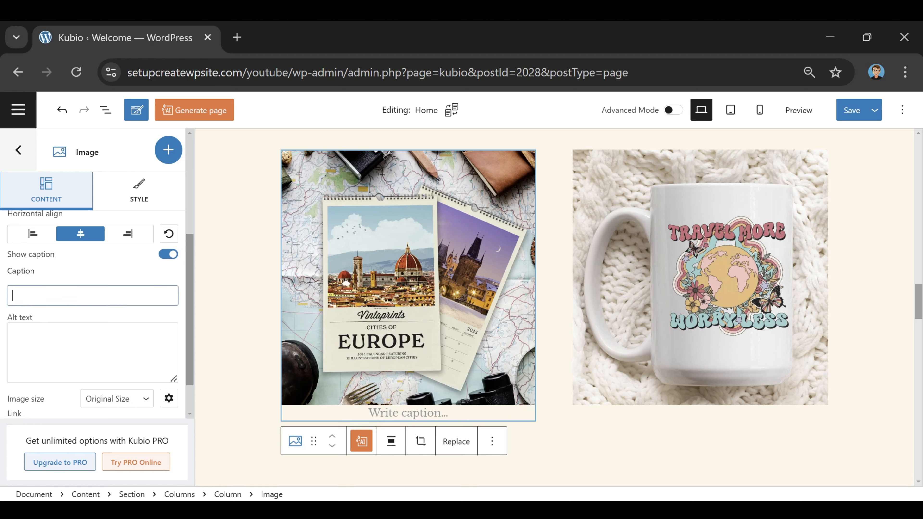
type("Travel Calendar - 29.99")
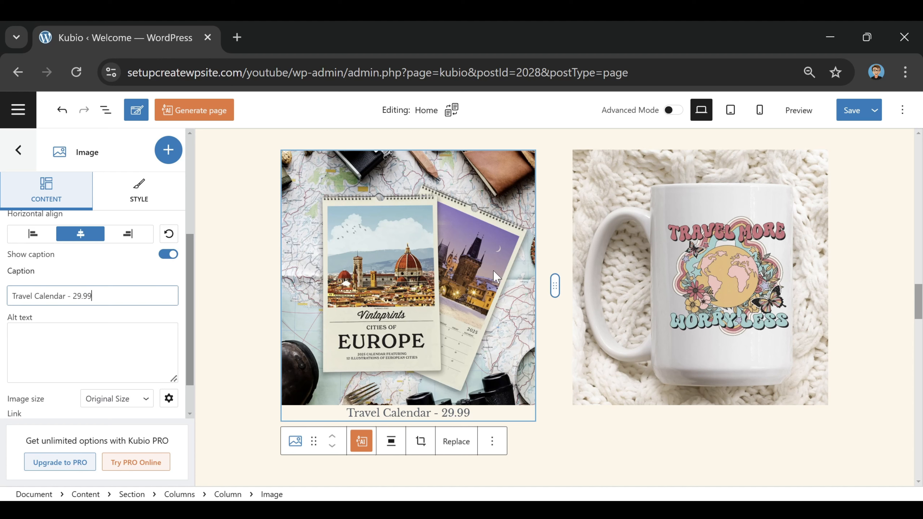
- Enable the caption on the mug image and set it to "Travel Mug - $19.99"
left_click(737, 305)
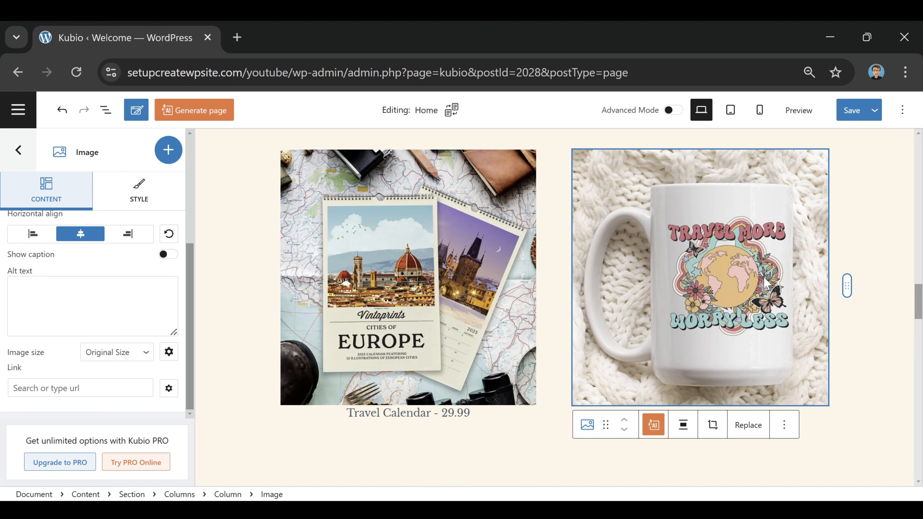
left_click(163, 254)
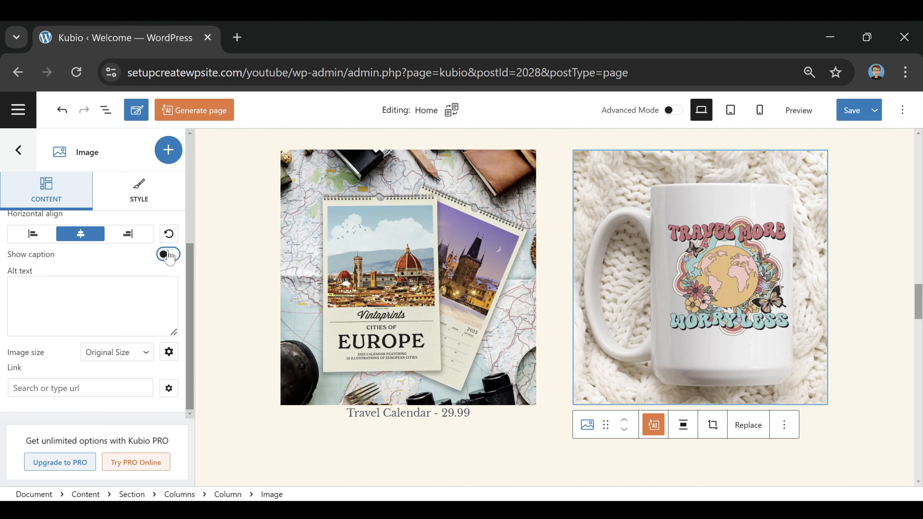
left_click(111, 295)
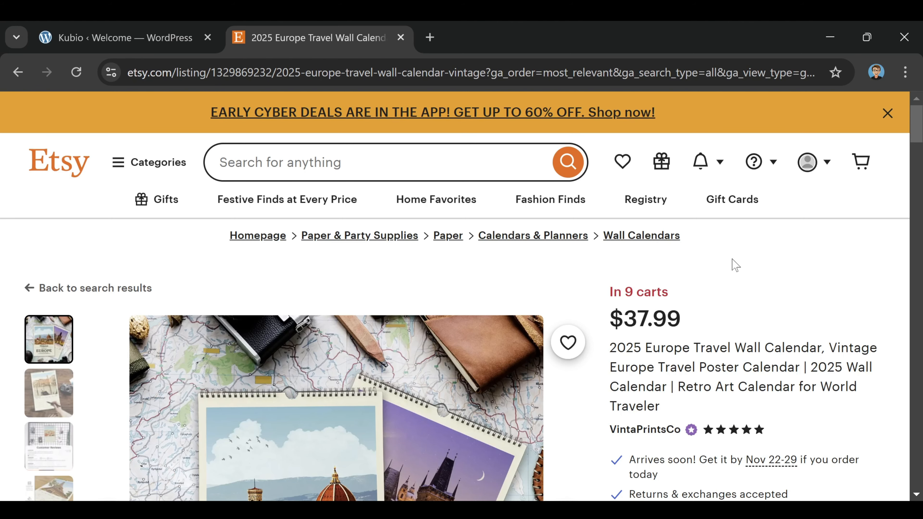
- Copy the web address of the 2025 Europe Travel Wall Calendar listing on Etsy and return to the Kubio editor
key("ctrl+l")
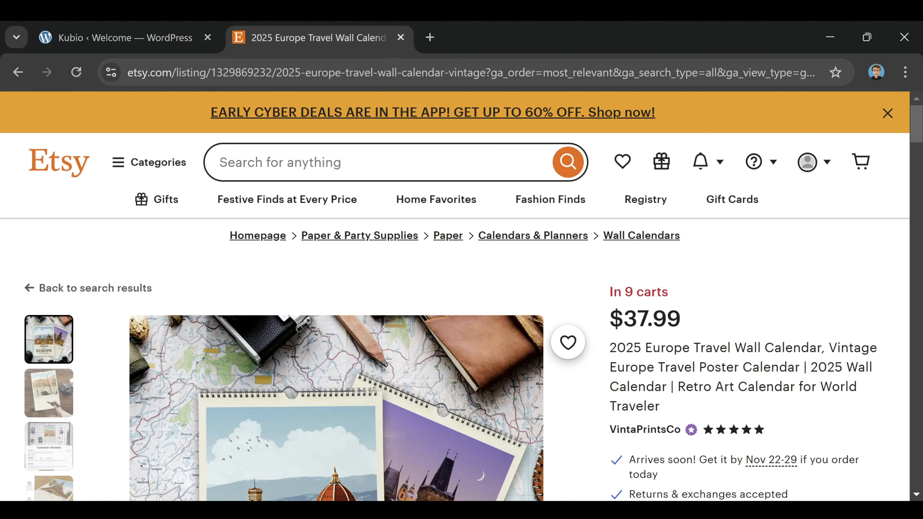
right_click(365, 77)
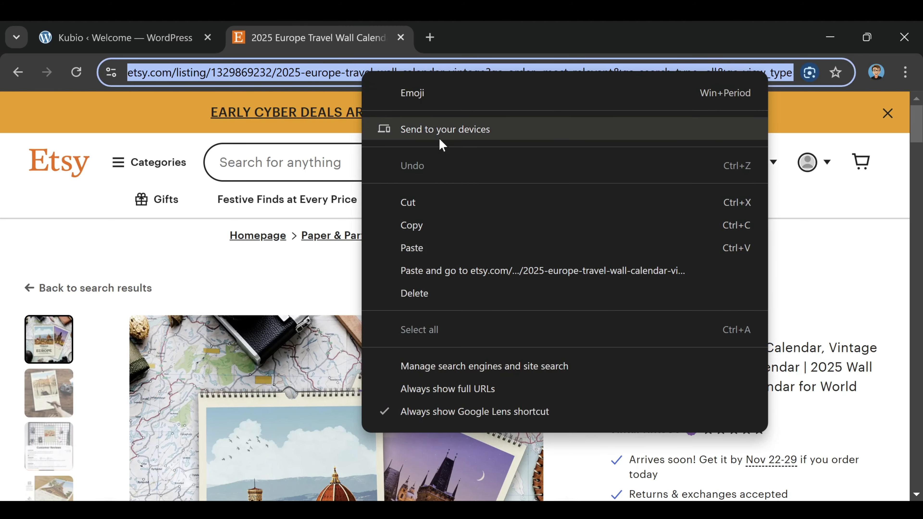
left_click(427, 226)
left_click(123, 45)
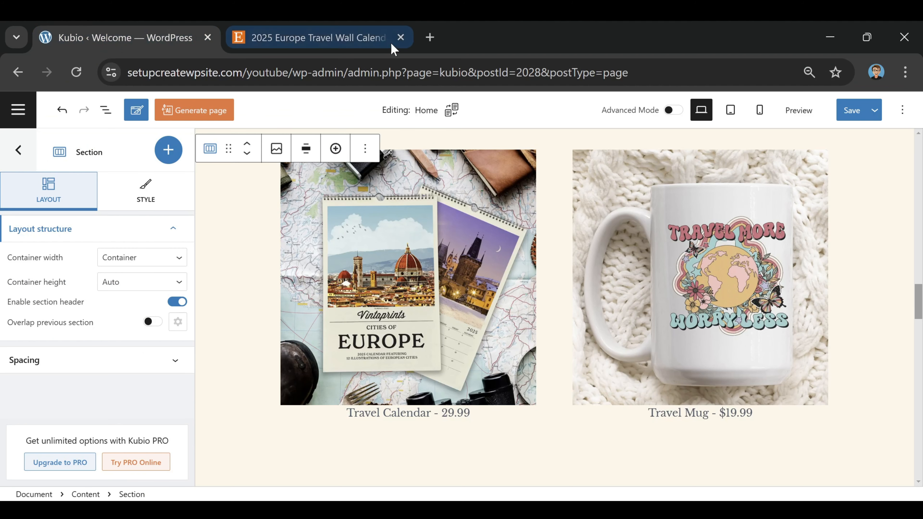
- Set the calendar image's link to the copied Etsy listing address and save the page
left_click(385, 265)
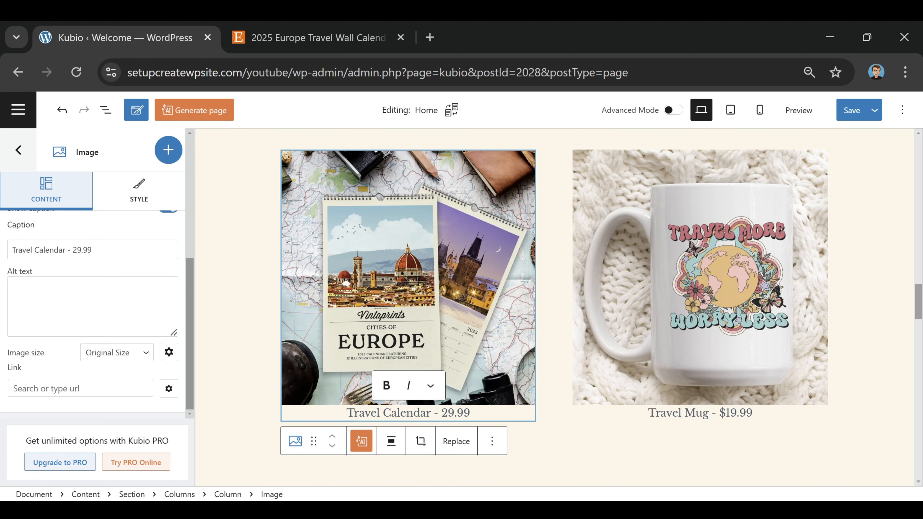
right_click(46, 391)
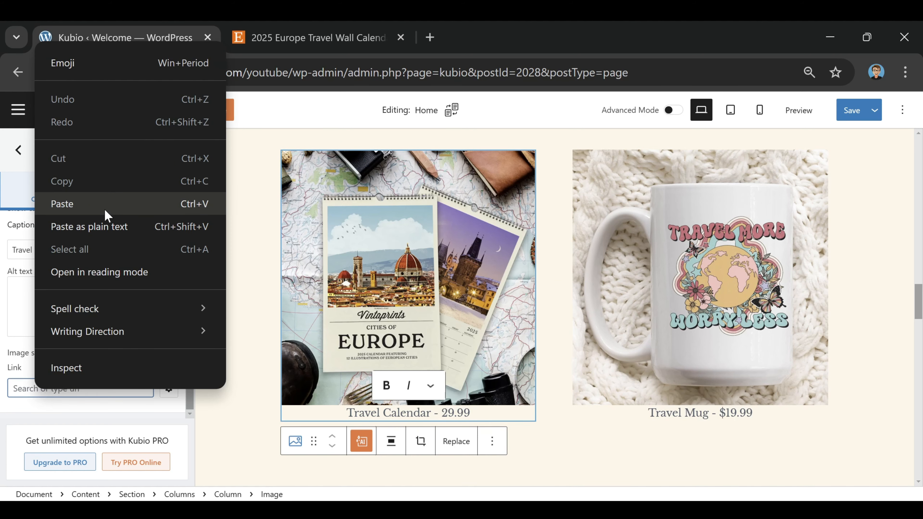
left_click(106, 214)
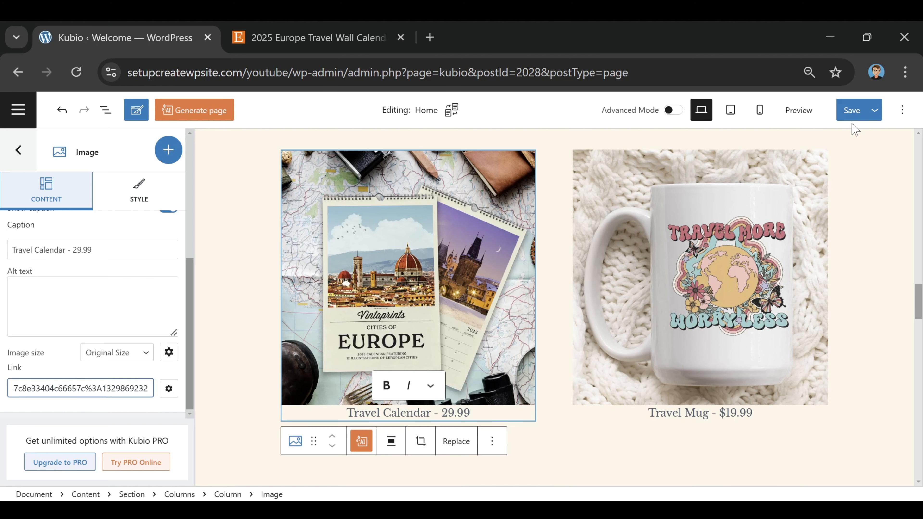
left_click(849, 109)
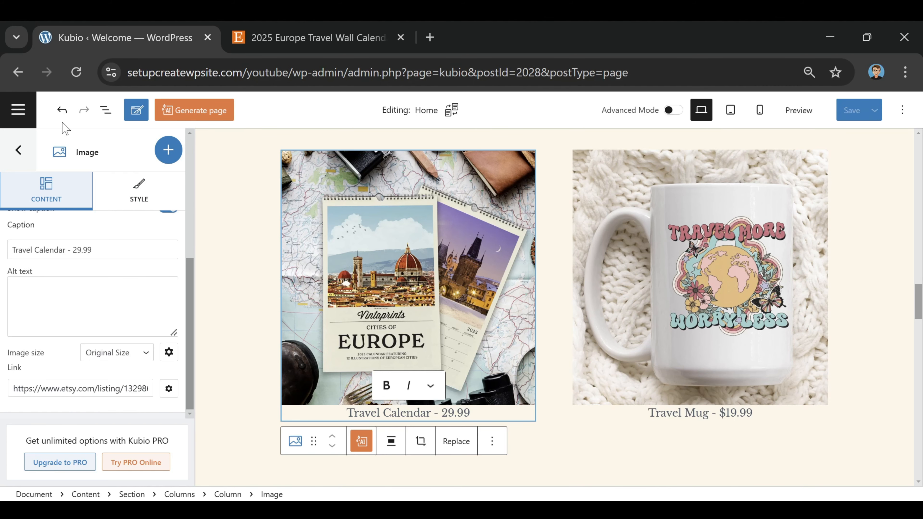
- Preview the site, follow the calendar image's link to check the product page it opens, and return to the Kubio editor
left_click(811, 116)
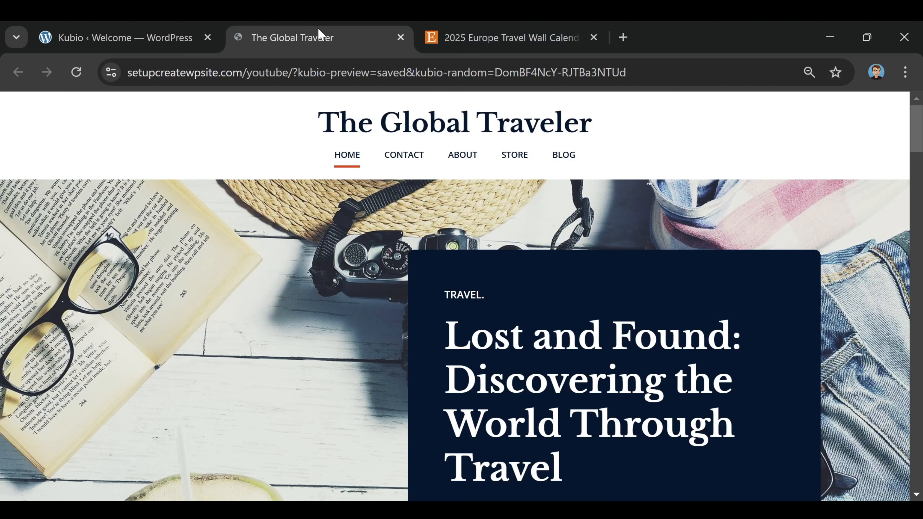
scroll(461, 278, "down", 20)
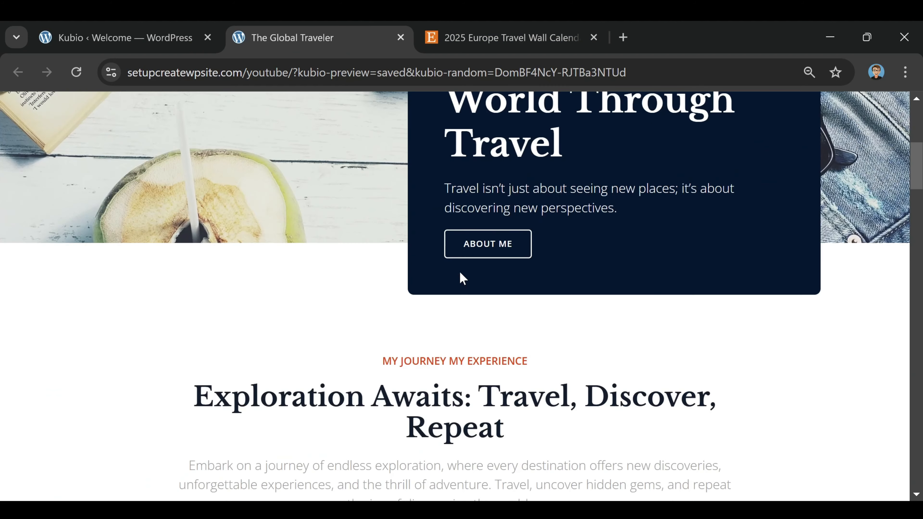
scroll(461, 278, "down", 4)
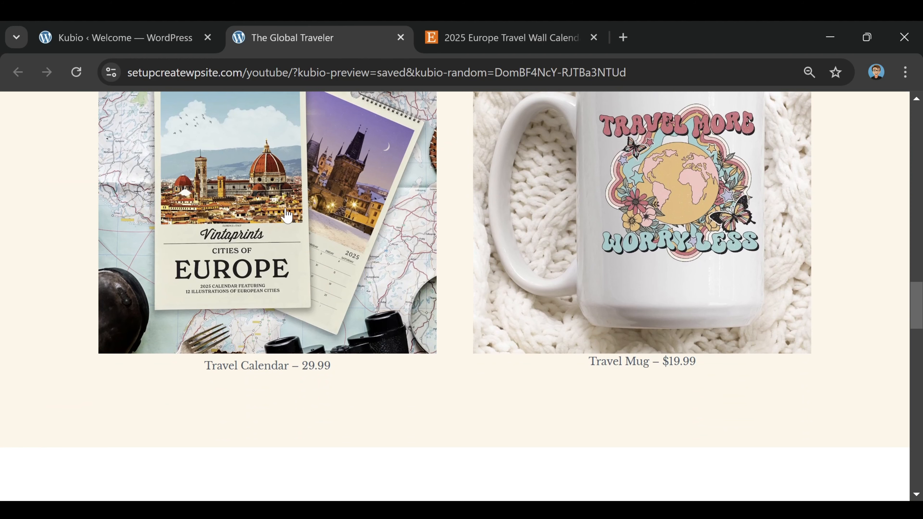
left_click(287, 217)
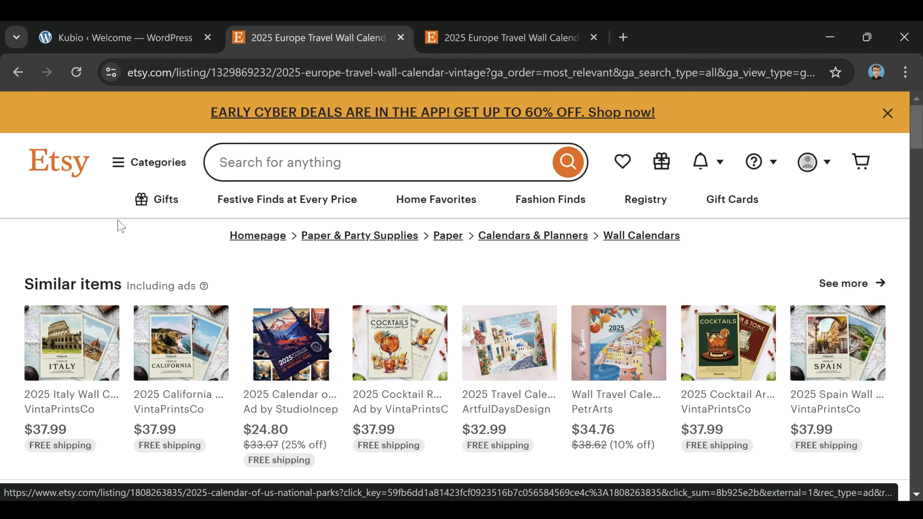
scroll(214, 247, "down", 10)
scroll(218, 248, "up", 4)
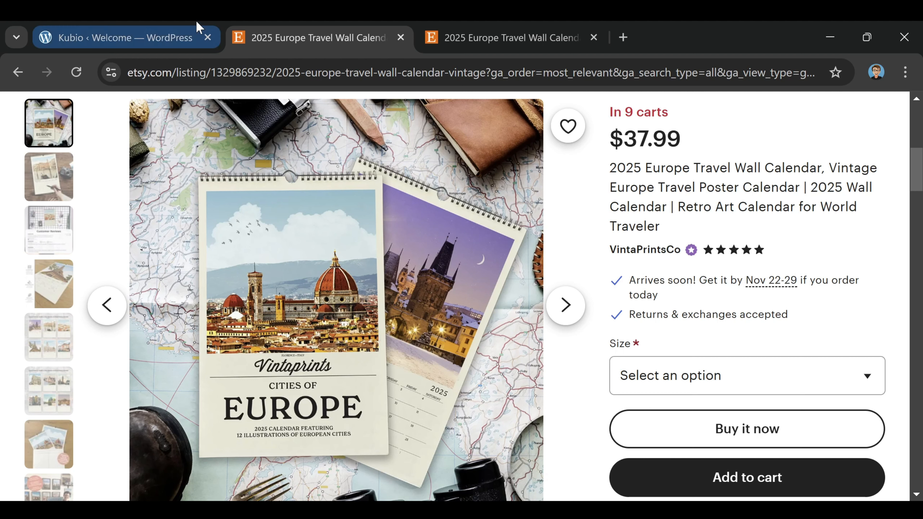
left_click(182, 33)
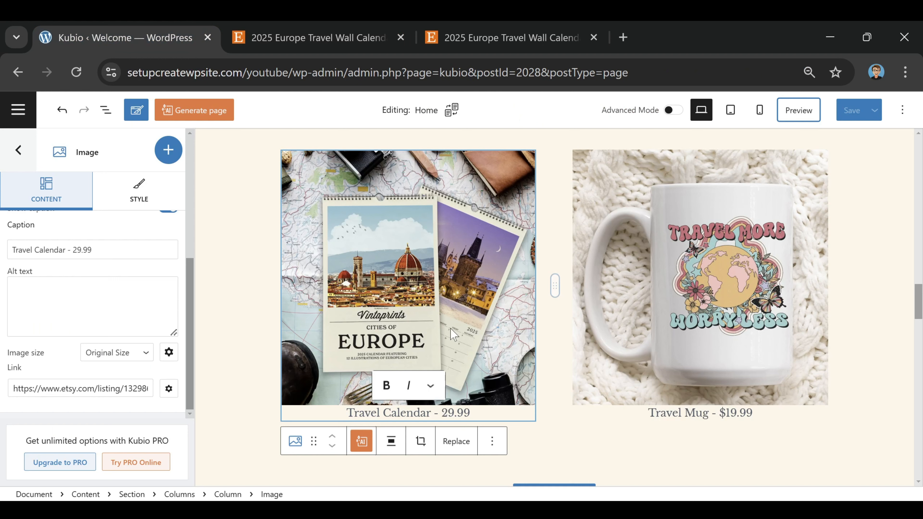
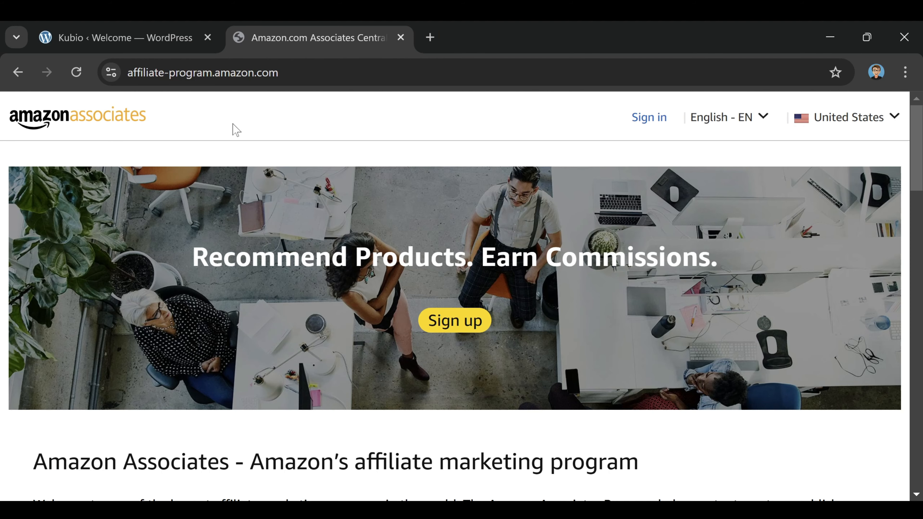
- Review how the Amazon Associates affiliate program works, then close its page to return to the Kubio editor
scroll(364, 160, "down", 5)
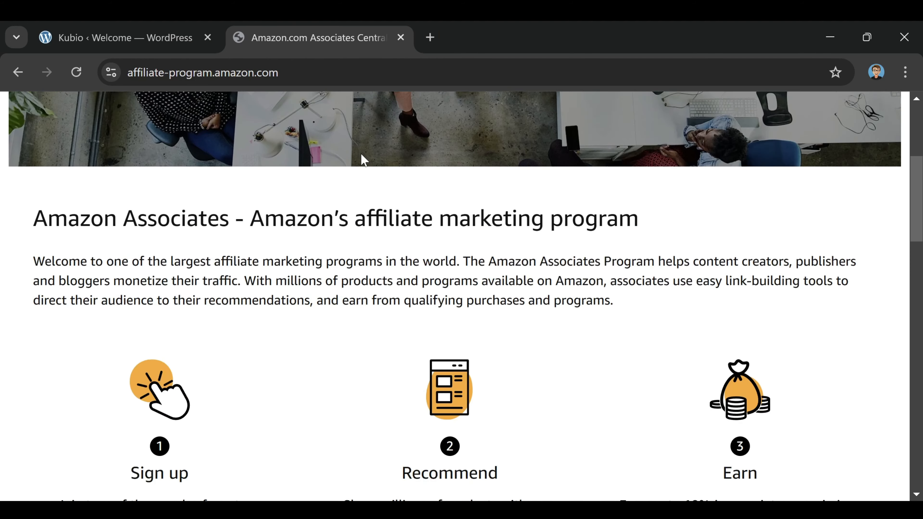
scroll(363, 160, "down", 4)
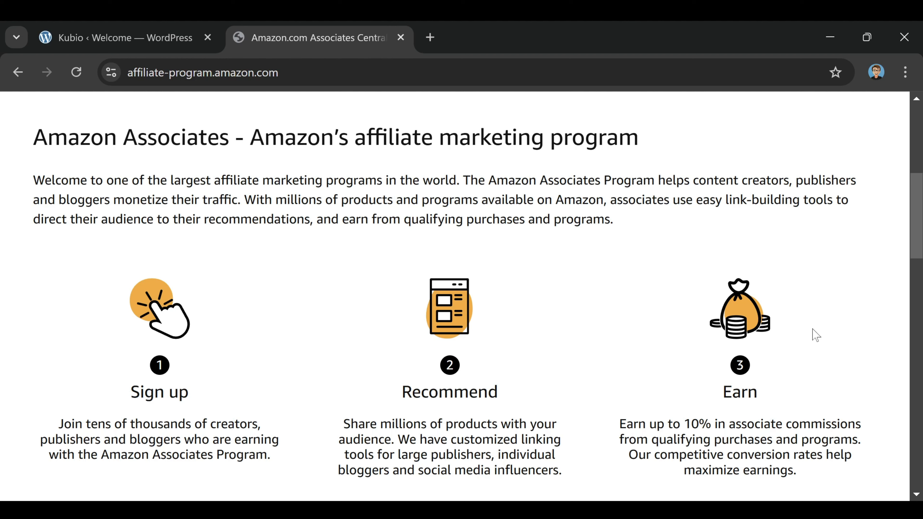
left_click(401, 38)
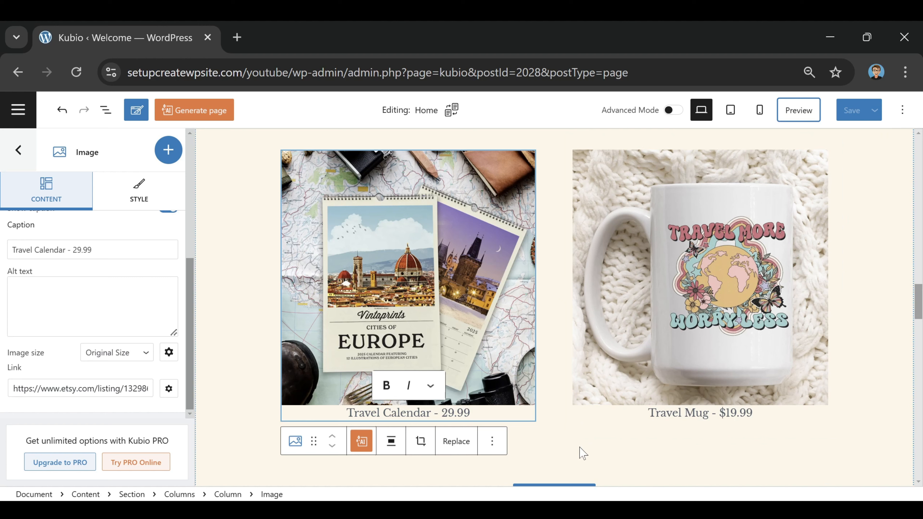
- Add a paragraph block under the store section's description with the bold text "Visit Our Store"
left_click(555, 457)
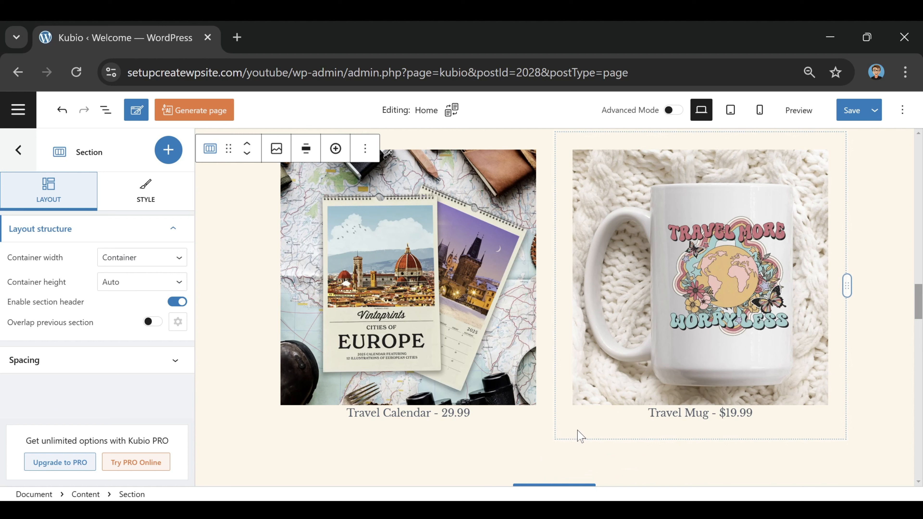
left_click(169, 153)
left_click(216, 188)
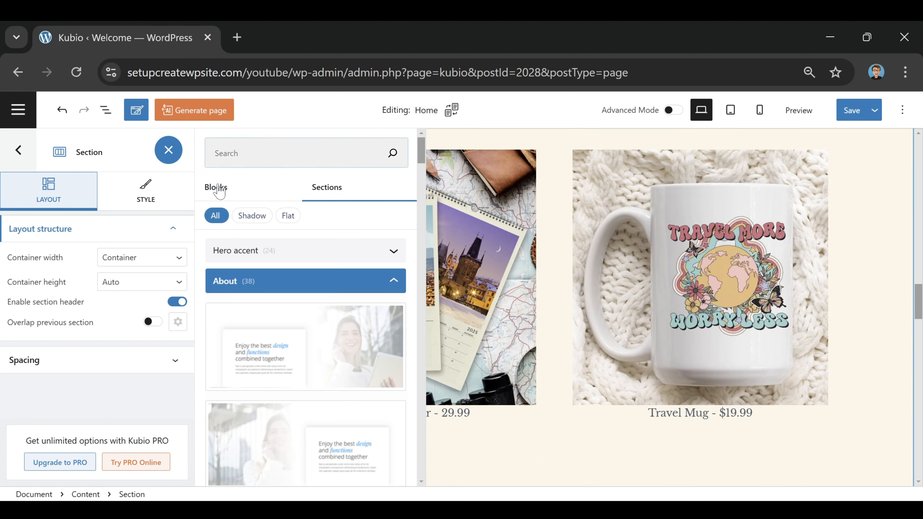
left_click_drag(315, 263, 552, 284)
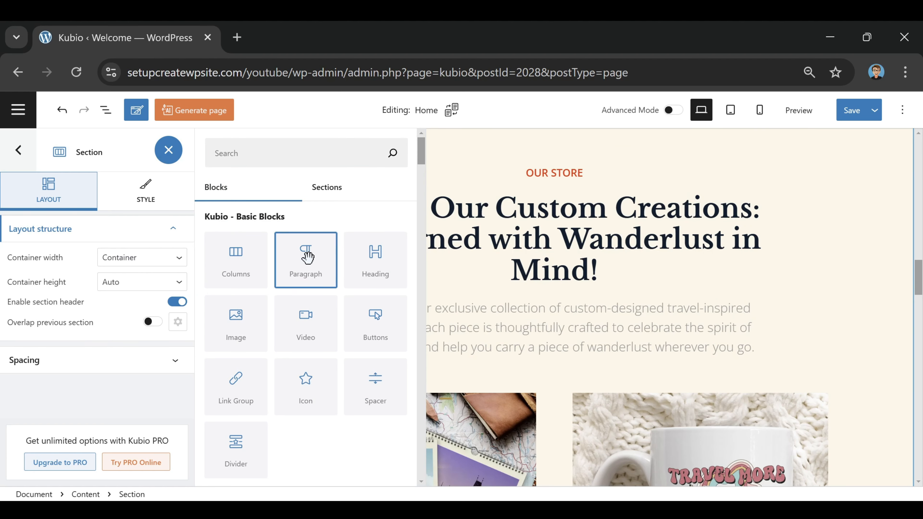
left_click_drag(305, 259, 544, 356)
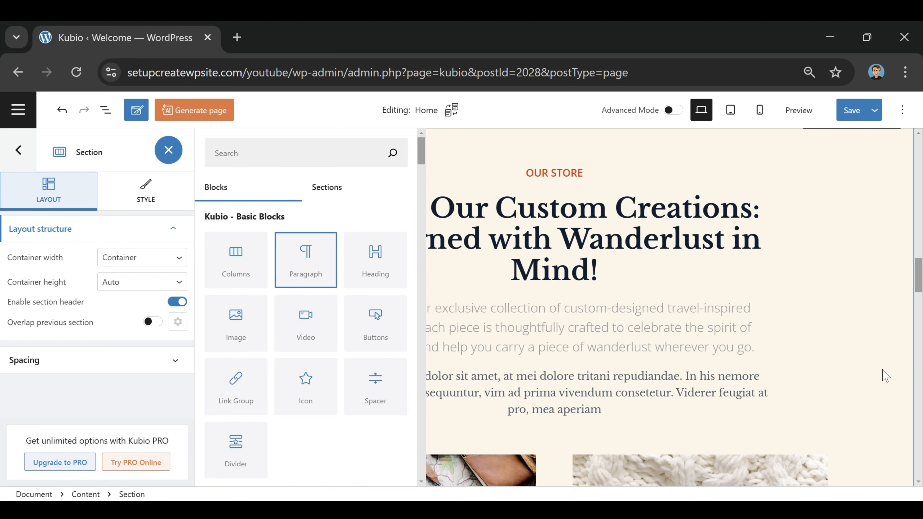
type("Visit Our Store")
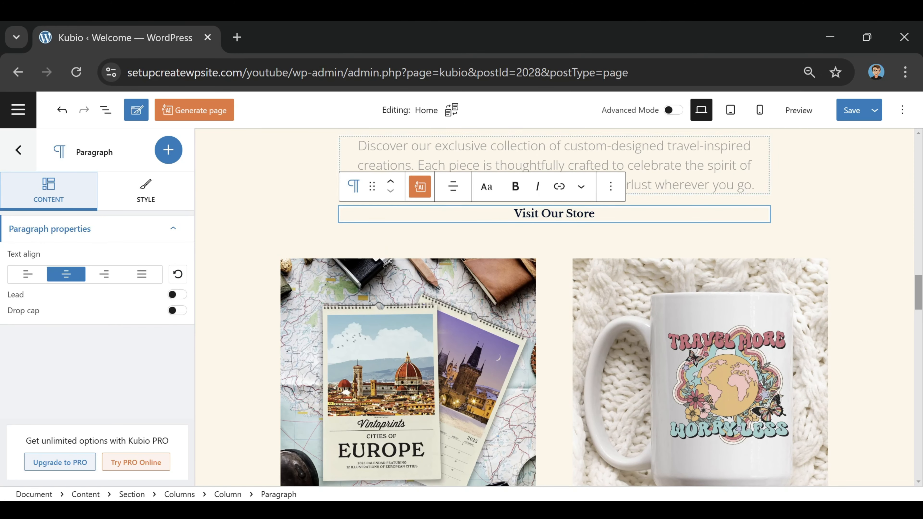
left_click(804, 112)
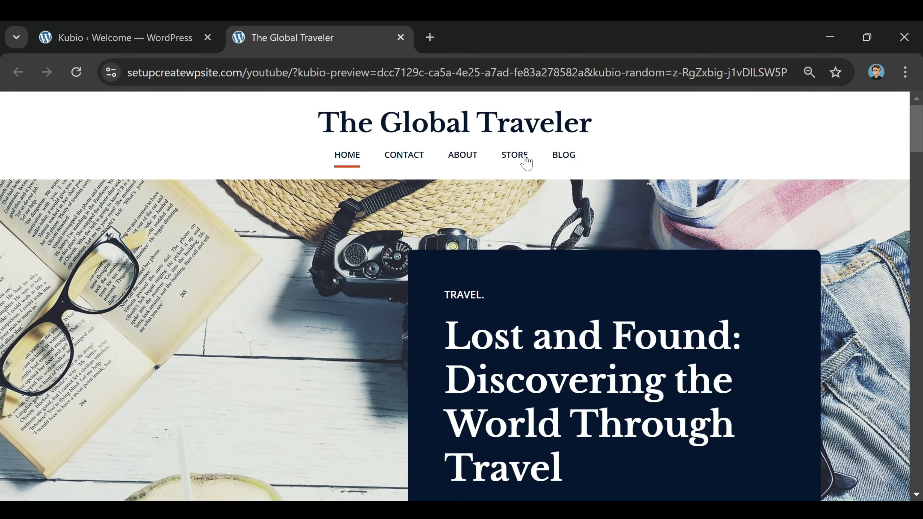
left_click(514, 156)
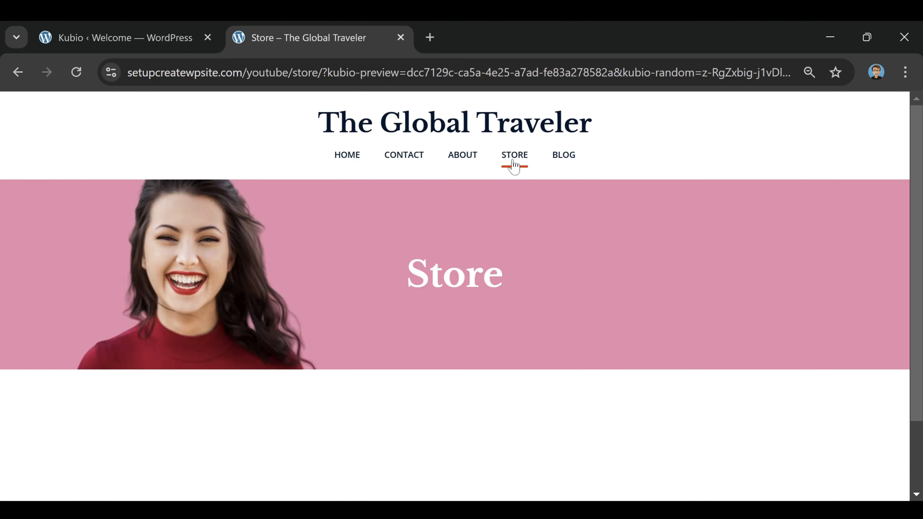
left_click_drag(321, 72, 128, 72)
right_click(201, 66)
left_click(265, 219)
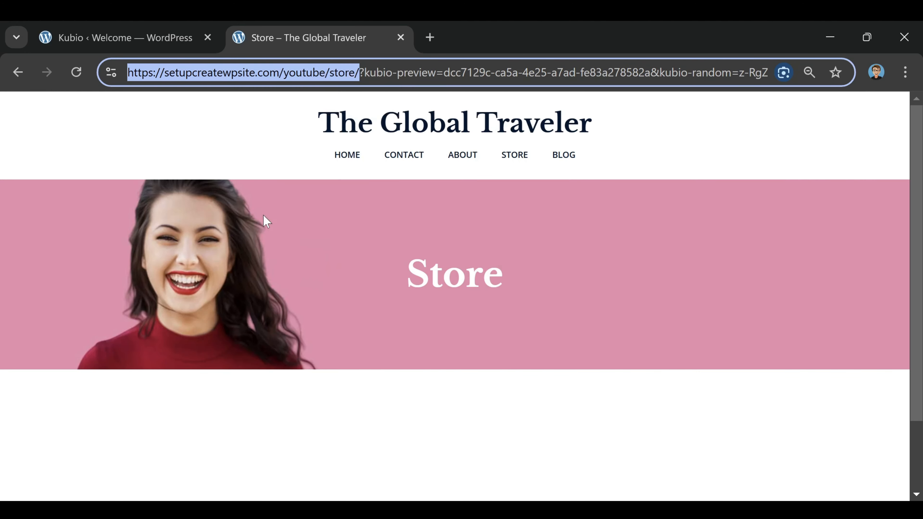
left_click(156, 38)
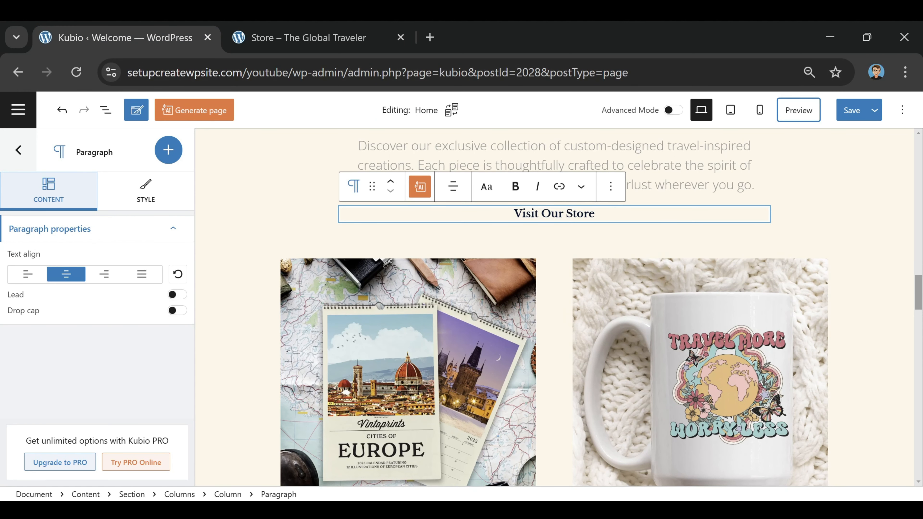
- Replace the link address of the "Visit Our Store" text with the copied Store page address
left_click(541, 214)
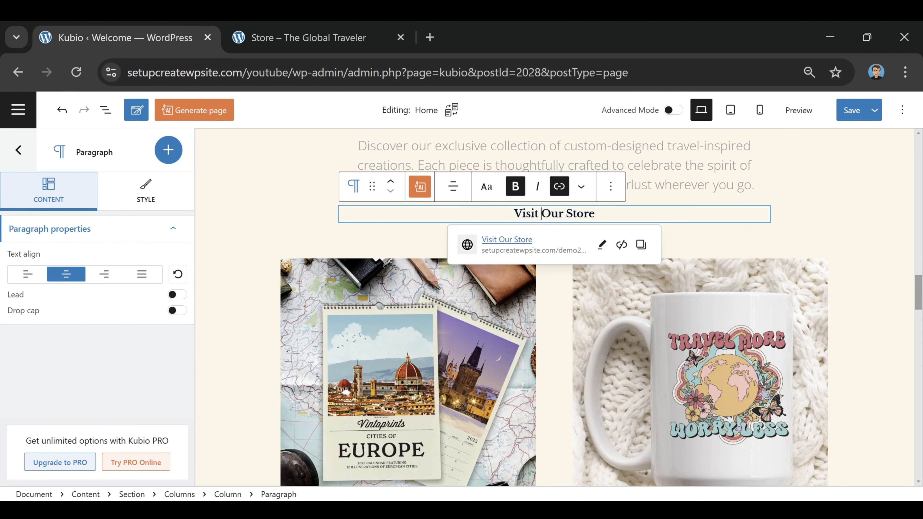
left_click(562, 189)
left_click(601, 245)
triple_click(574, 310)
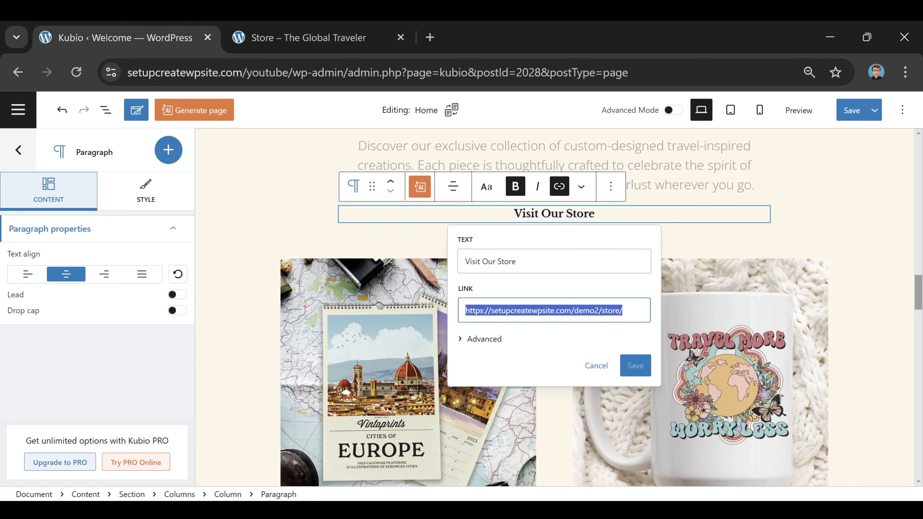
right_click(571, 317)
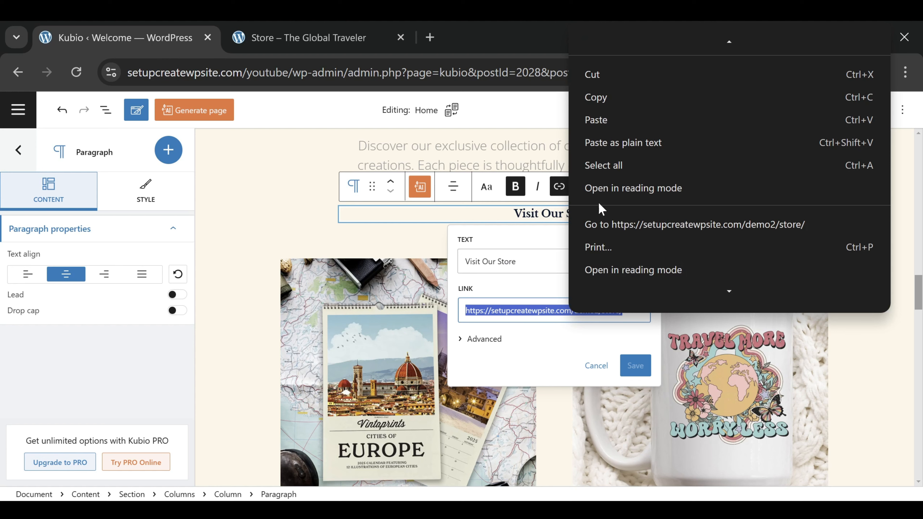
left_click(611, 121)
left_click(640, 400)
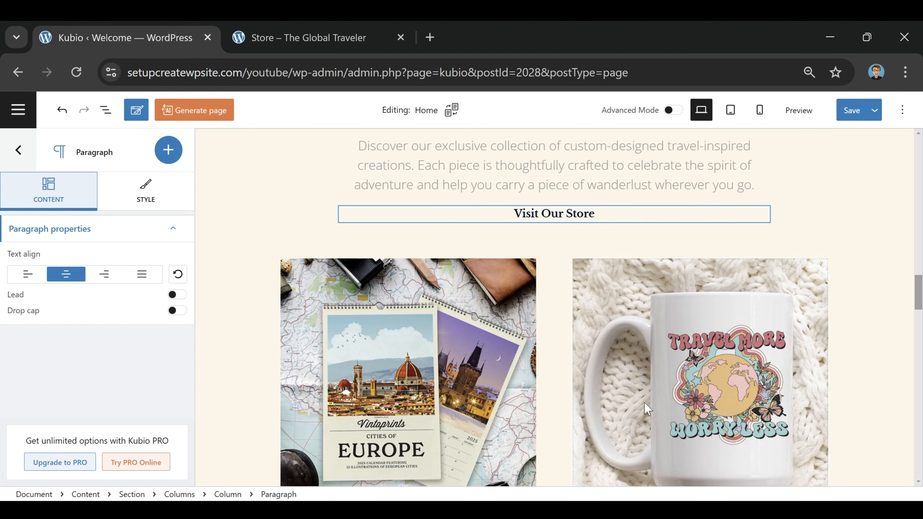
left_click(599, 214)
- Turn on the box shadow for the Travel Calendar image in the store section
scroll(562, 269, "down", 3)
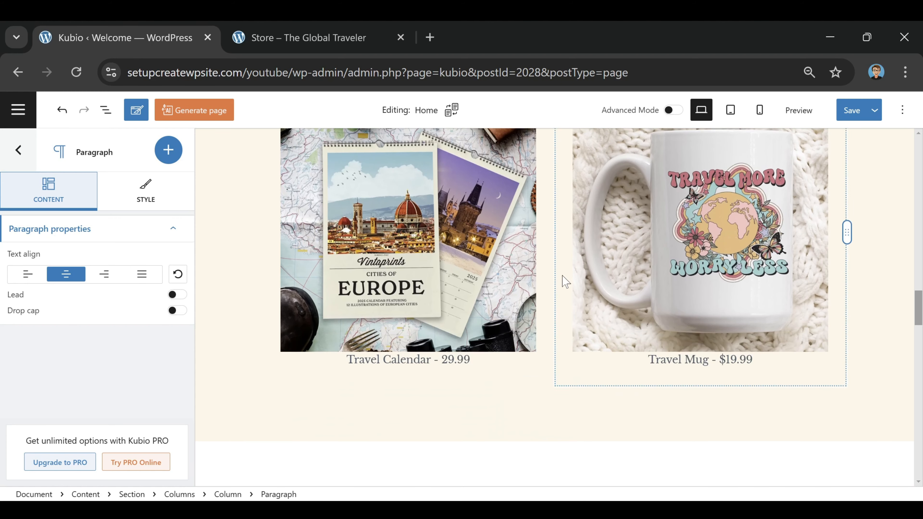
scroll(552, 359, "up", 3)
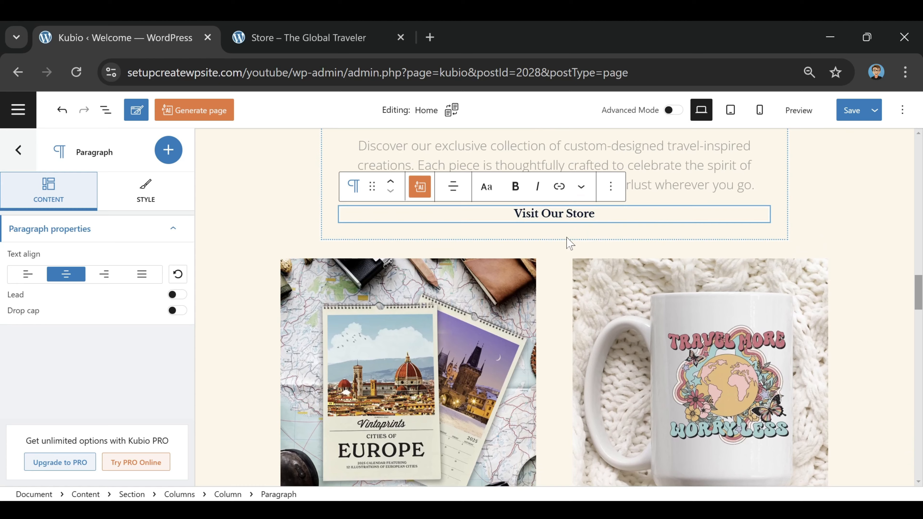
left_click(569, 242)
scroll(512, 227, "down", 2)
left_click(505, 220)
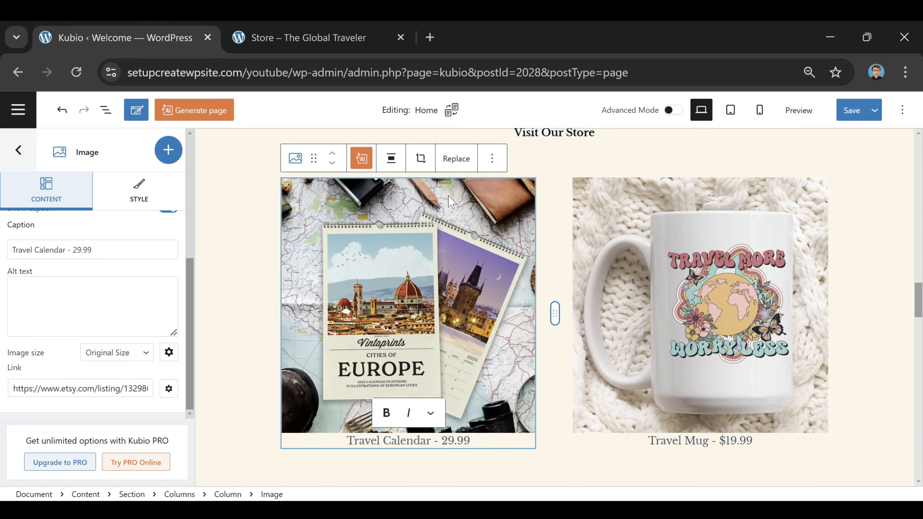
left_click(142, 196)
scroll(119, 247, "up", 3)
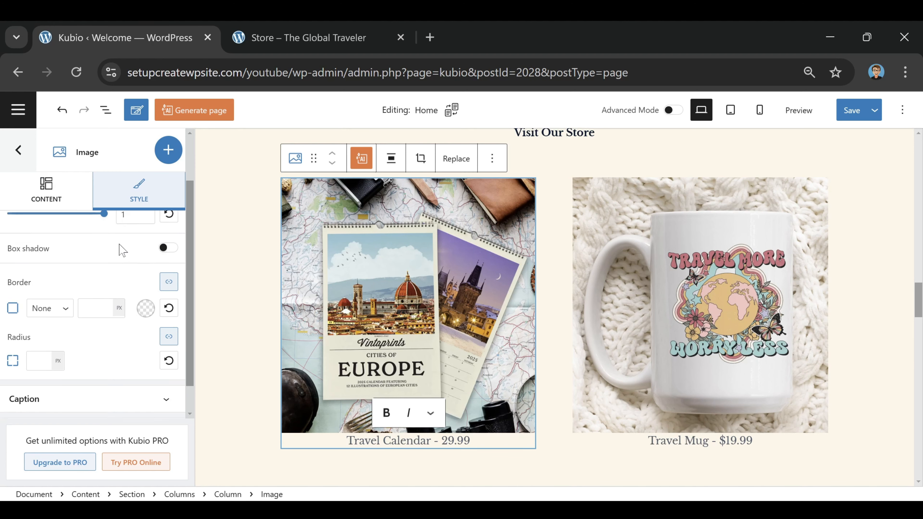
left_click(167, 310)
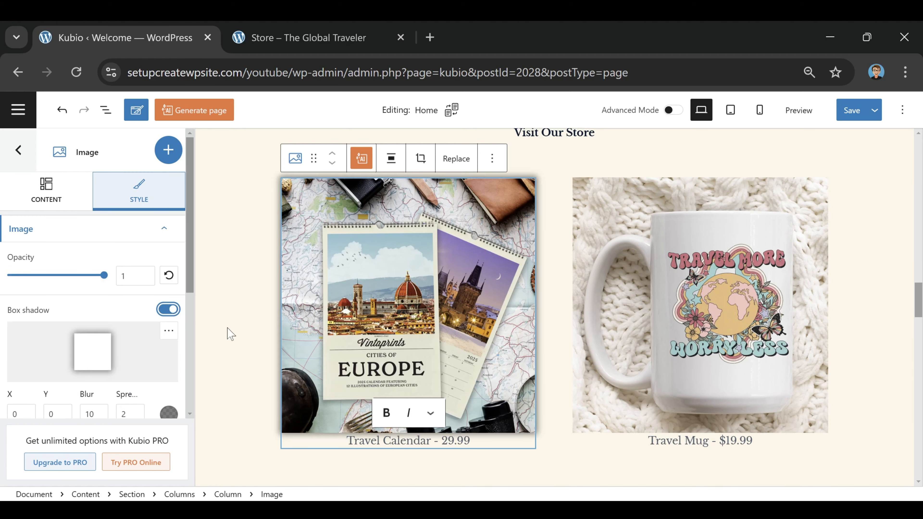
- Turn on the box shadow for the Travel Mug image and save the page
left_click(579, 313)
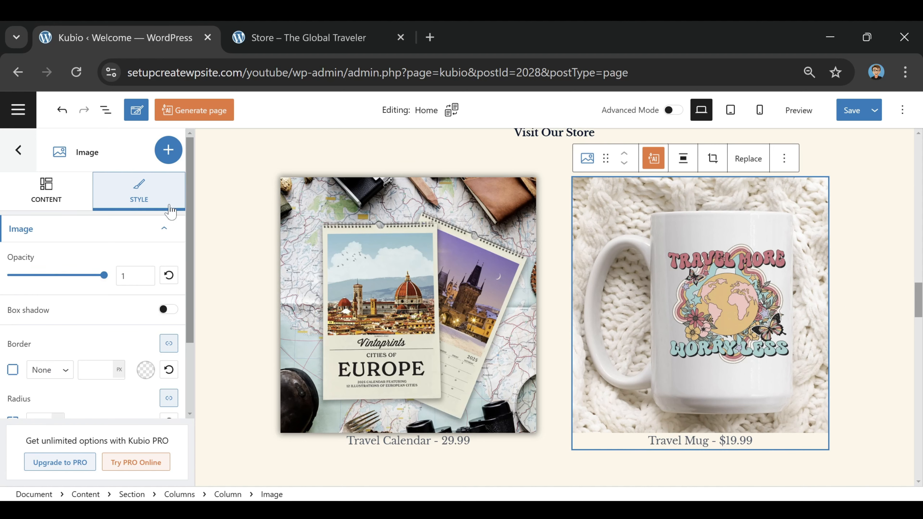
left_click(167, 309)
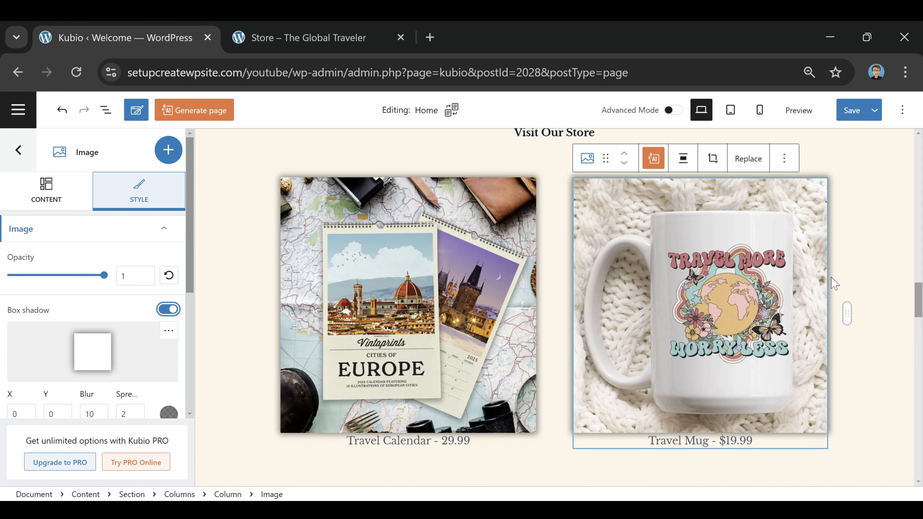
left_click(884, 269)
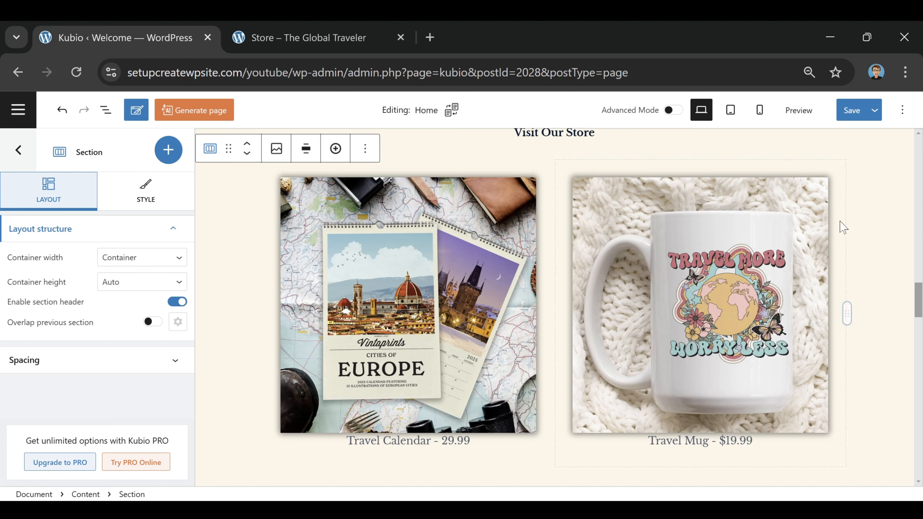
left_click(849, 112)
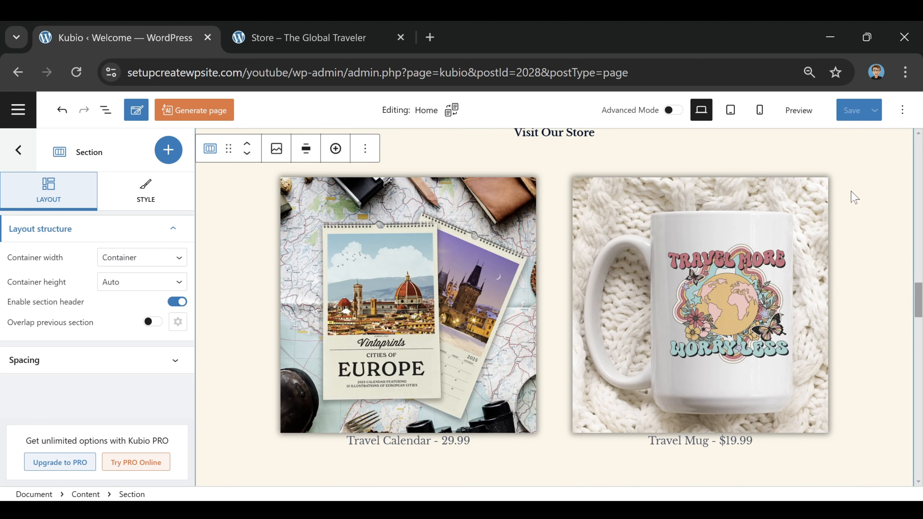
- Open the home page in the site preview and review its sections from the hero down to the store
left_click(340, 37)
left_click(435, 124)
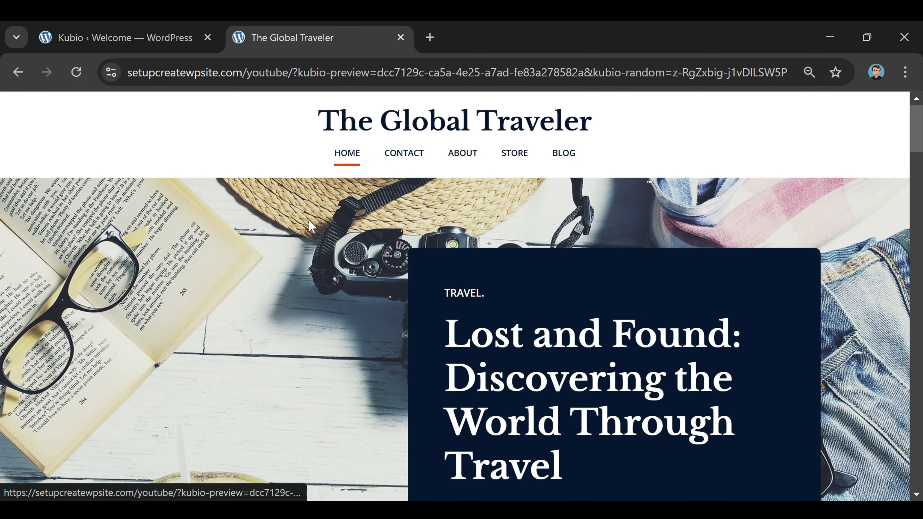
scroll(311, 223, "down", 10)
scroll(310, 229, "down", 7)
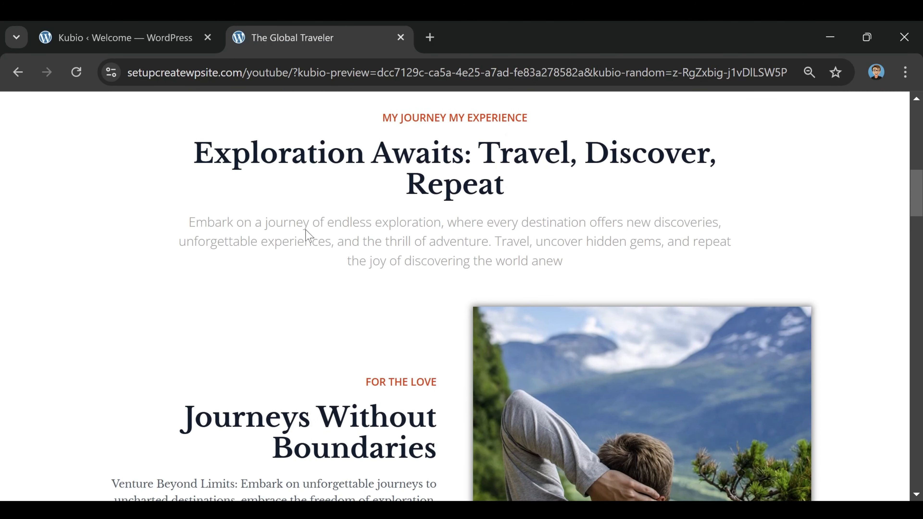
scroll(305, 229, "down", 2)
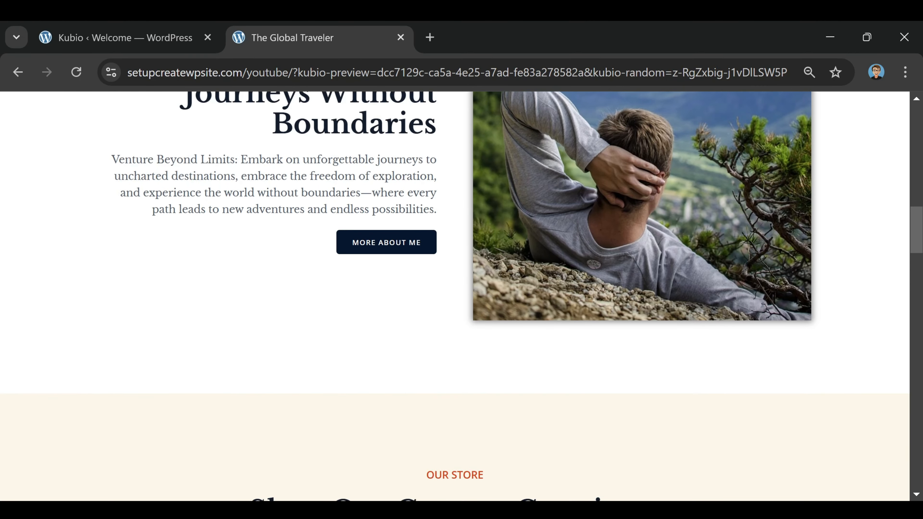
scroll(320, 218, "up", 6)
scroll(400, 196, "down", 4)
scroll(449, 179, "up", 3)
scroll(447, 180, "down", 7)
scroll(472, 175, "down", 8)
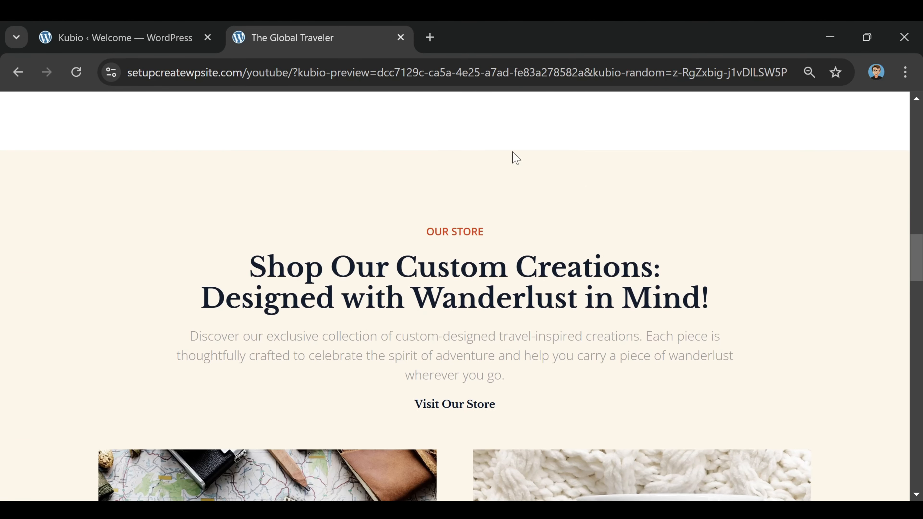
- Check the store products in the preview, follow the "Visit Our Store" link, and return to the Kubio editor
scroll(854, 287, "down", 6)
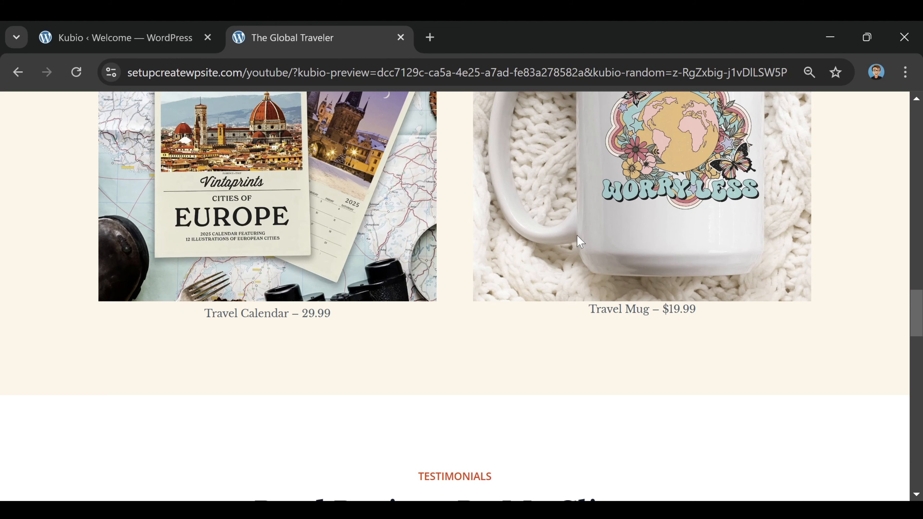
scroll(595, 436, "up", 8)
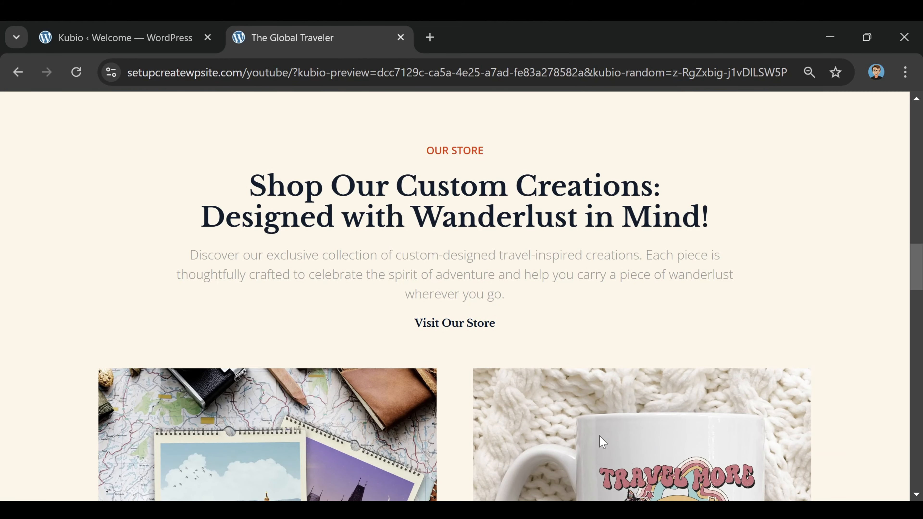
left_click(453, 329)
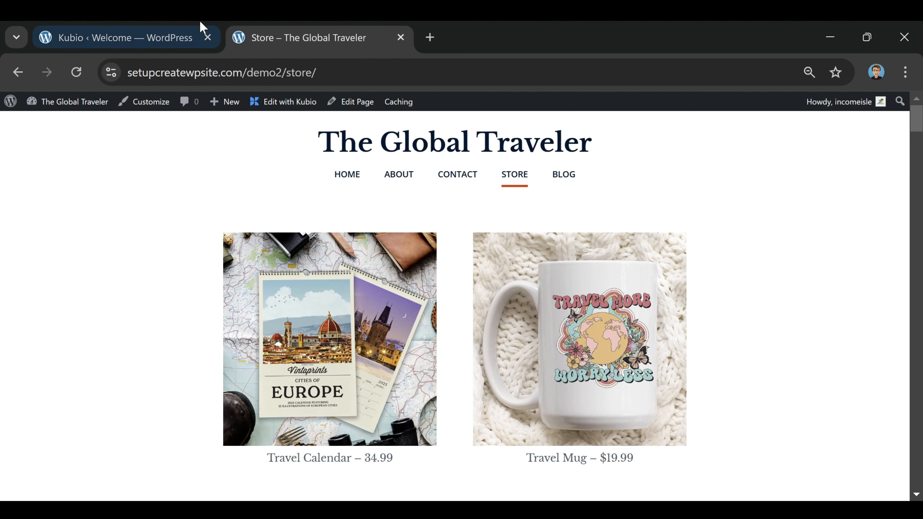
left_click(171, 40)
- Look through the home page's testimonials, call-to-action and blog sections in the editor
scroll(562, 384, "down", 5)
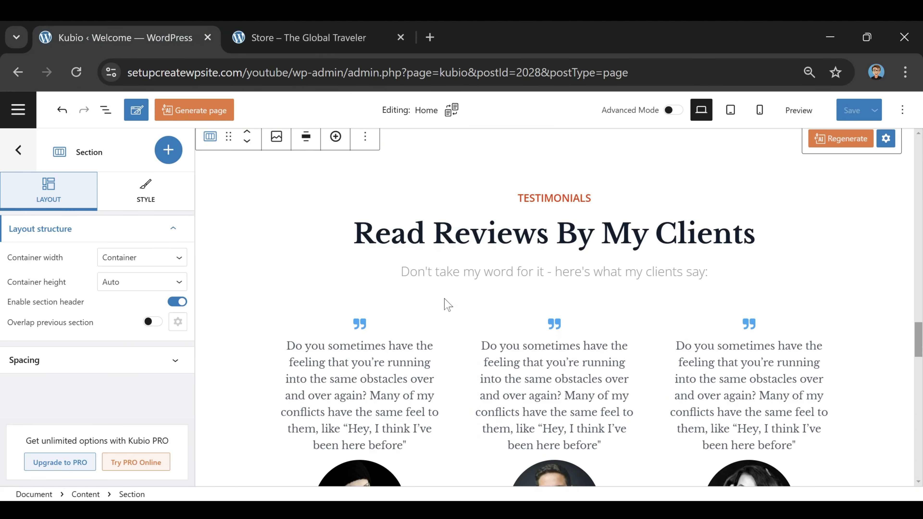
scroll(654, 254, "down", 8)
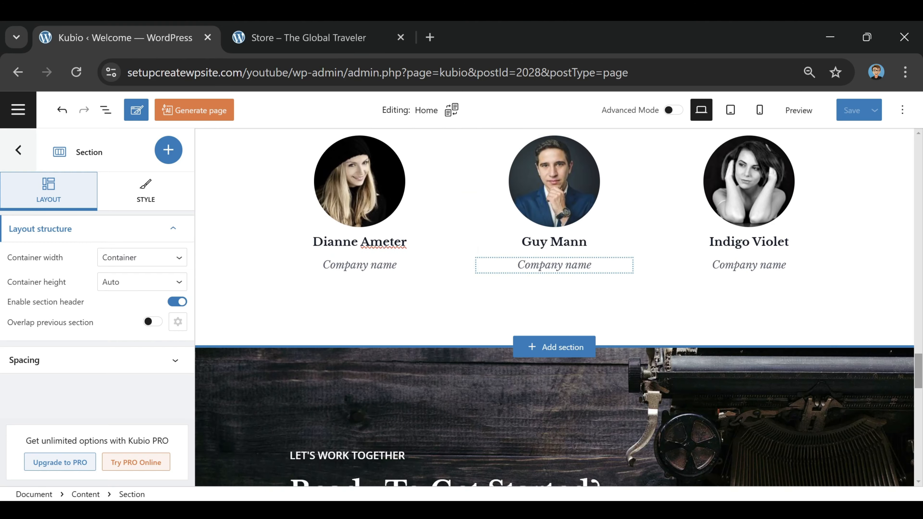
scroll(598, 248, "up", 3)
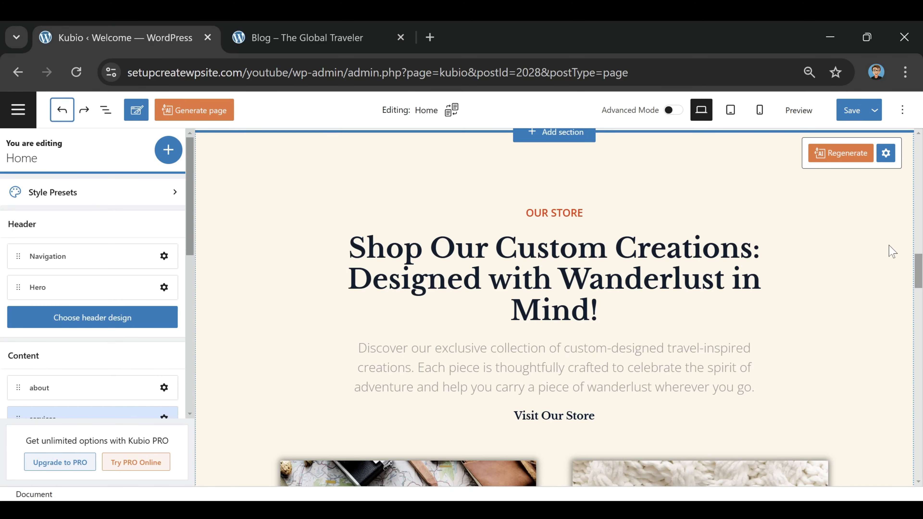
scroll(867, 270, "down", 10)
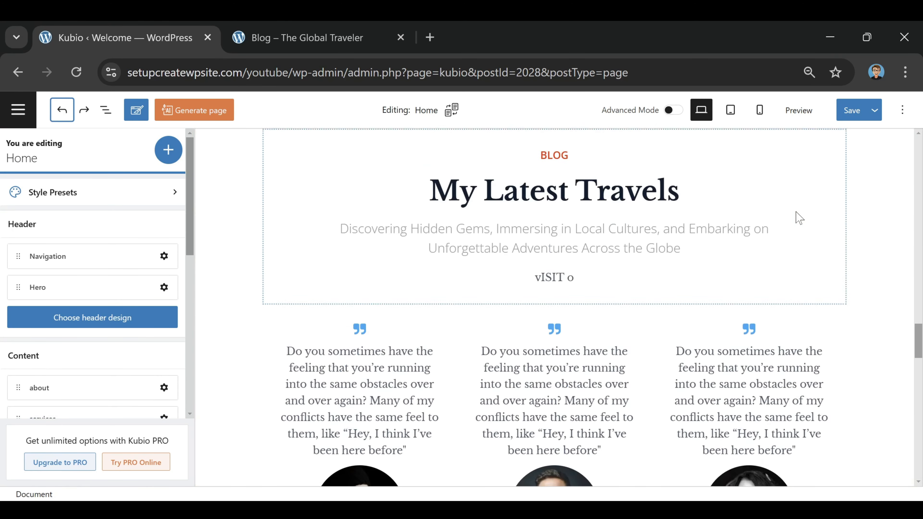
scroll(795, 198, "down", 6)
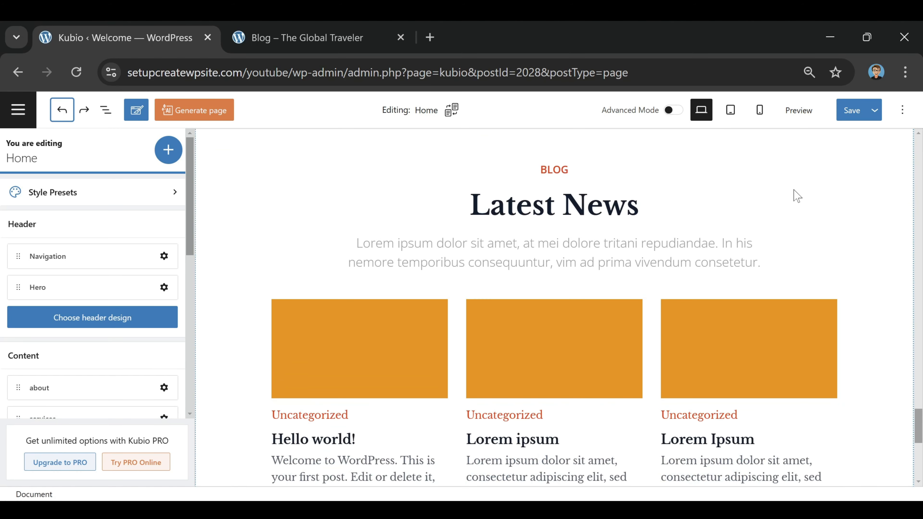
scroll(797, 198, "up", 3)
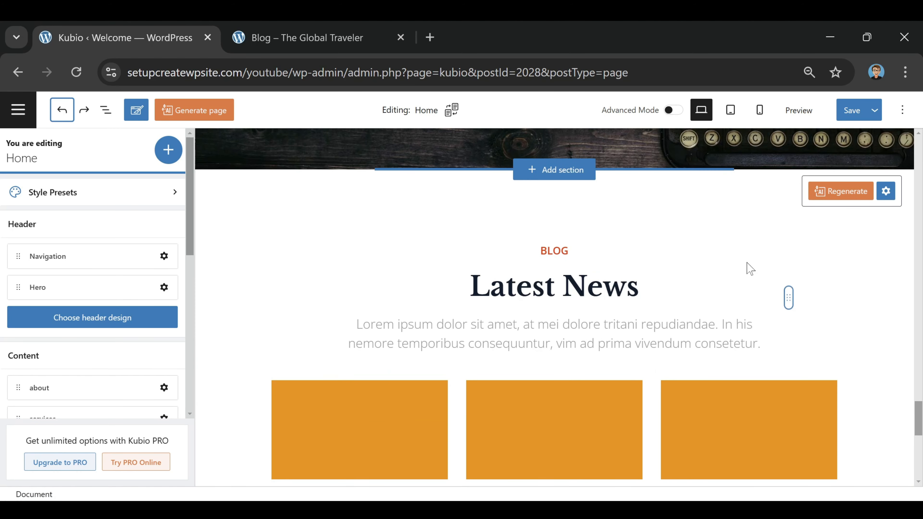
- Compare the "Latest News" blog section with the testimonials section titled "My Latest Travels" on the home page
scroll(877, 314, "down", 5)
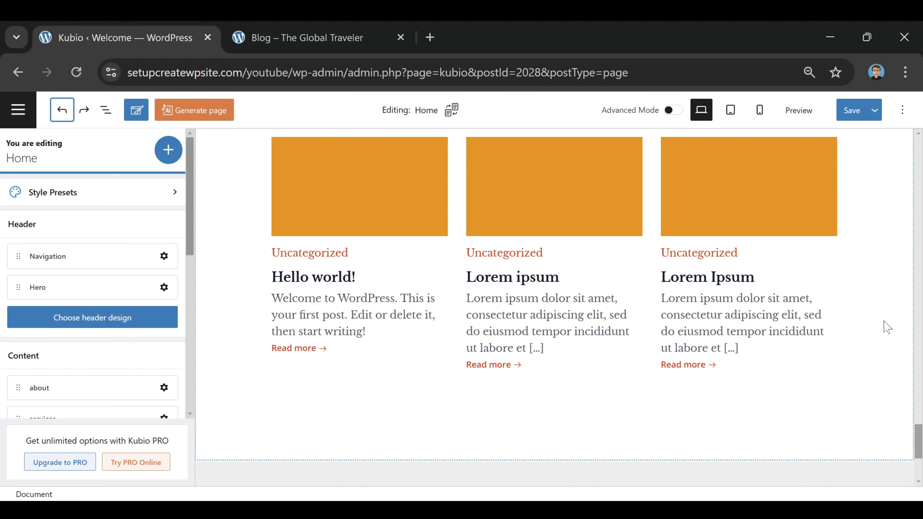
scroll(532, 355, "up", 2)
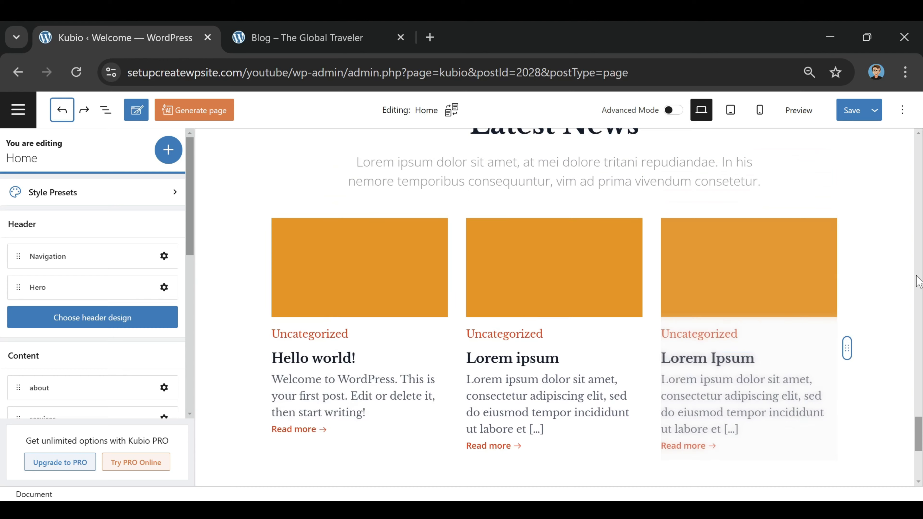
scroll(865, 346, "up", 4)
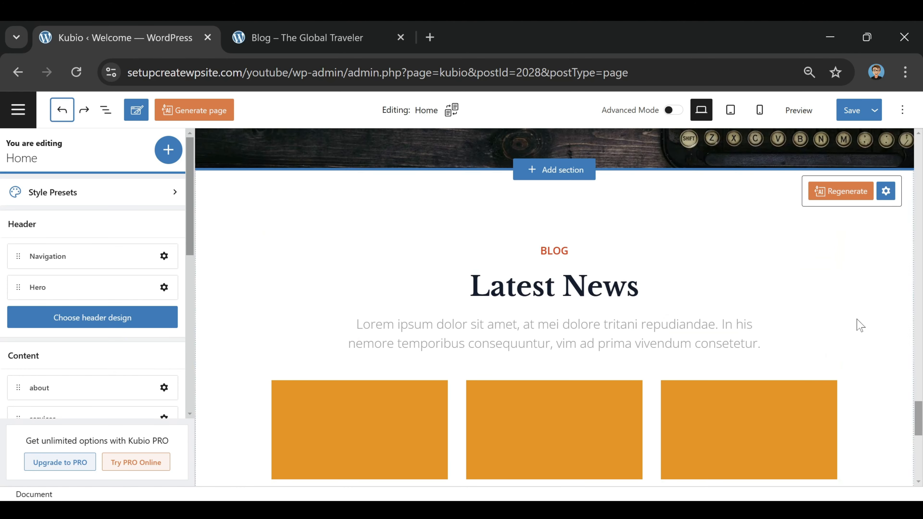
scroll(583, 316, "down", 2)
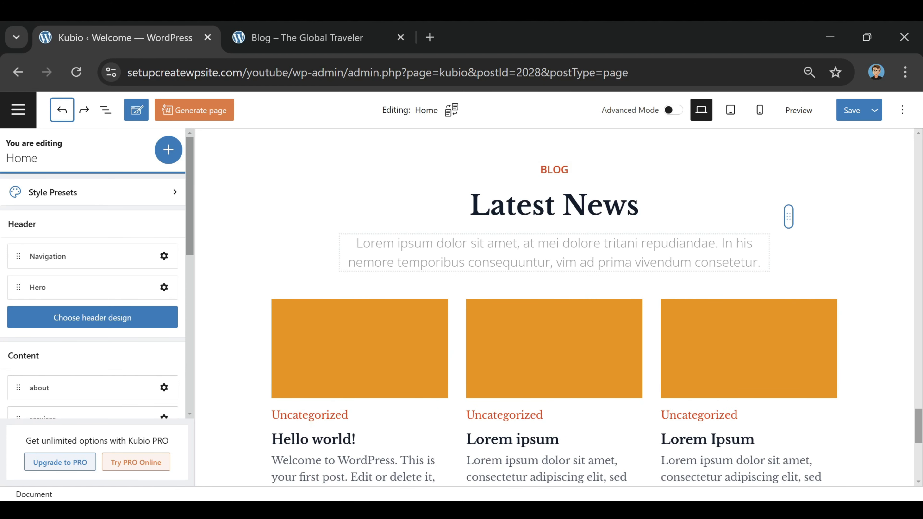
scroll(634, 376, "up", 5)
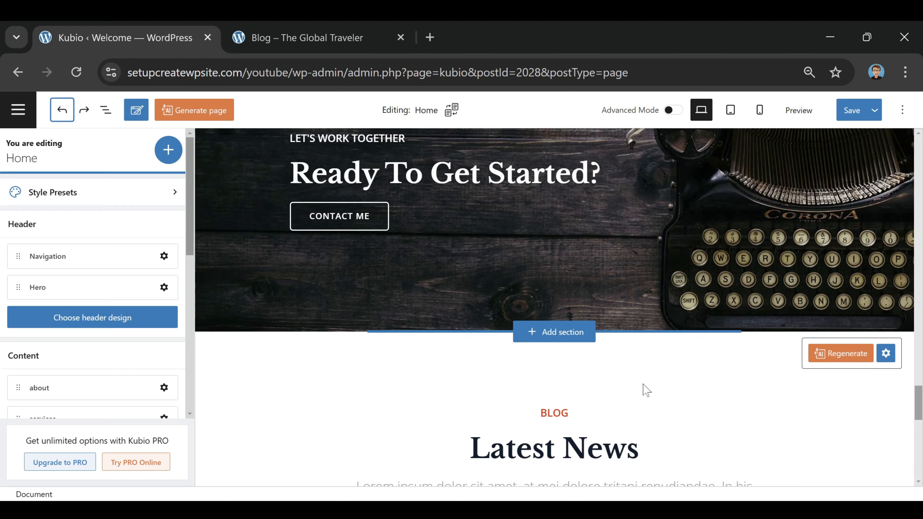
scroll(645, 387, "up", 10)
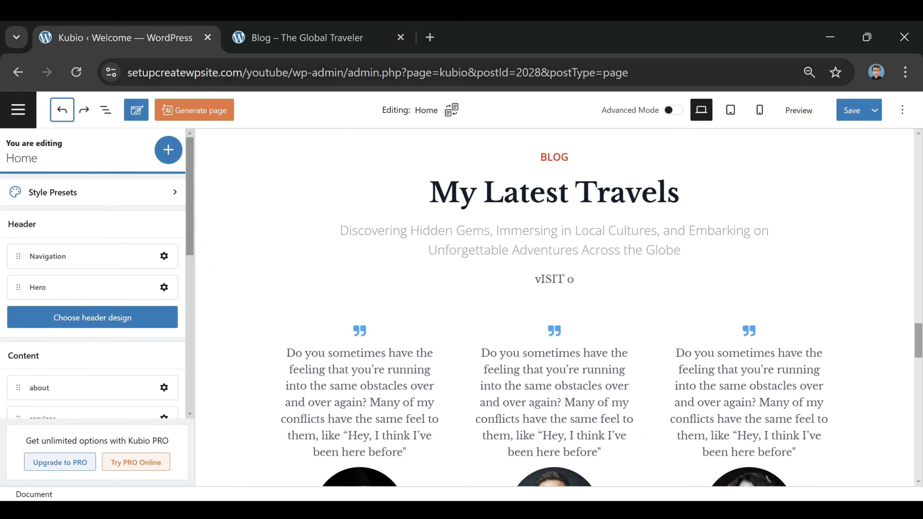
scroll(588, 206, "up", 7)
scroll(587, 206, "down", 7)
scroll(865, 272, "down", 4)
scroll(853, 286, "up", 4)
scroll(853, 286, "down", 3)
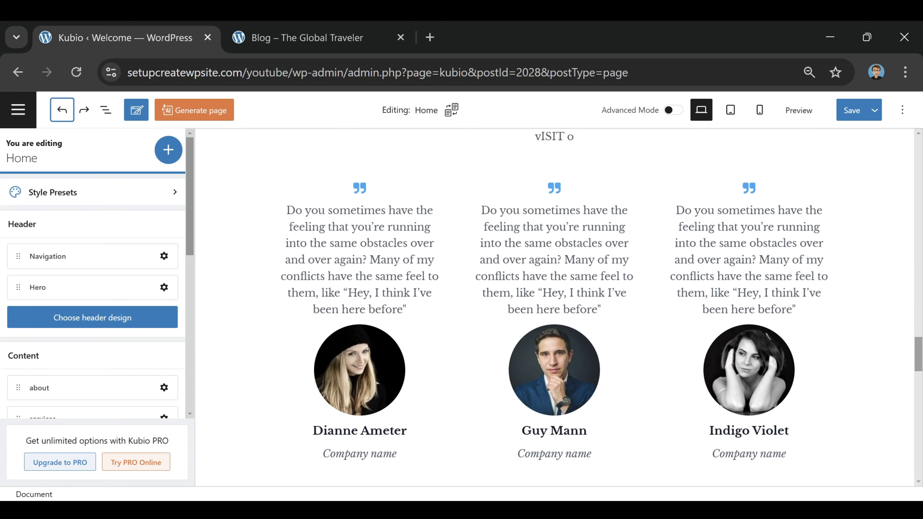
scroll(687, 337, "down", 1)
scroll(655, 330, "up", 5)
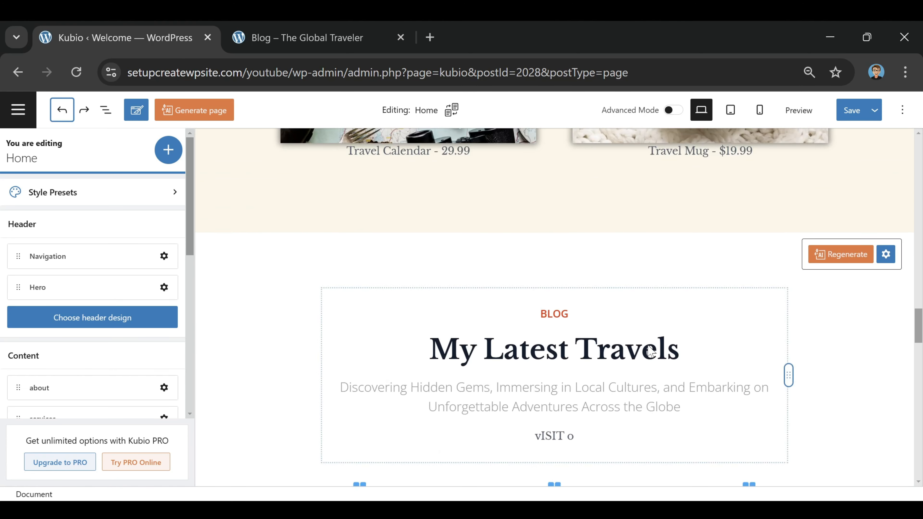
- Delete the testimonials section titled "My Latest Travels" below the store products
left_click(207, 254)
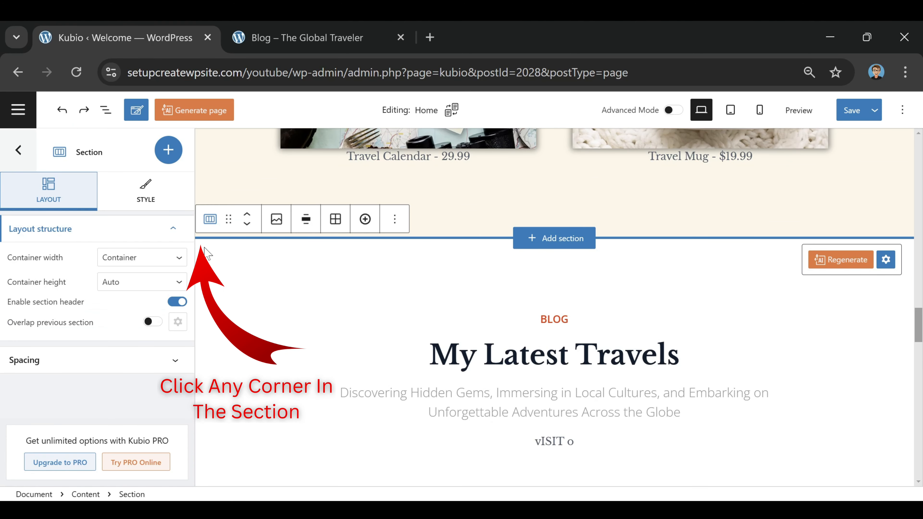
left_click(395, 218)
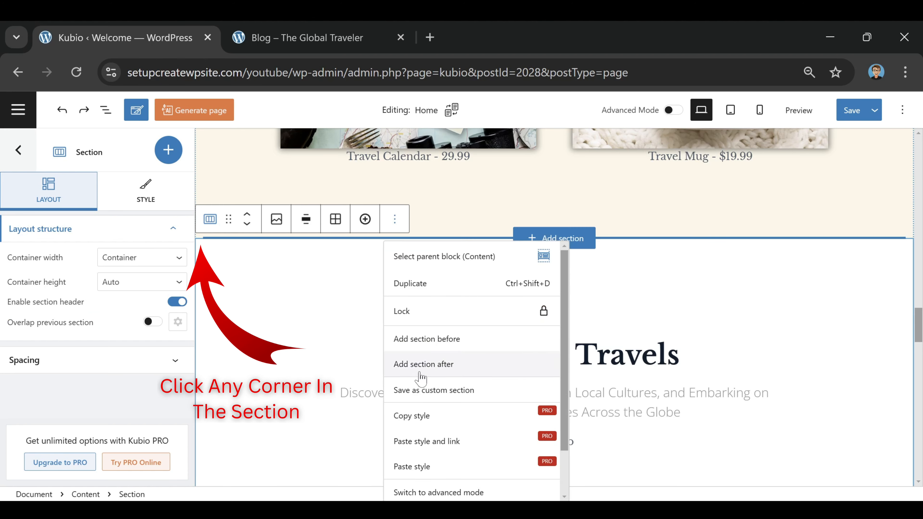
scroll(422, 380, "down", 2)
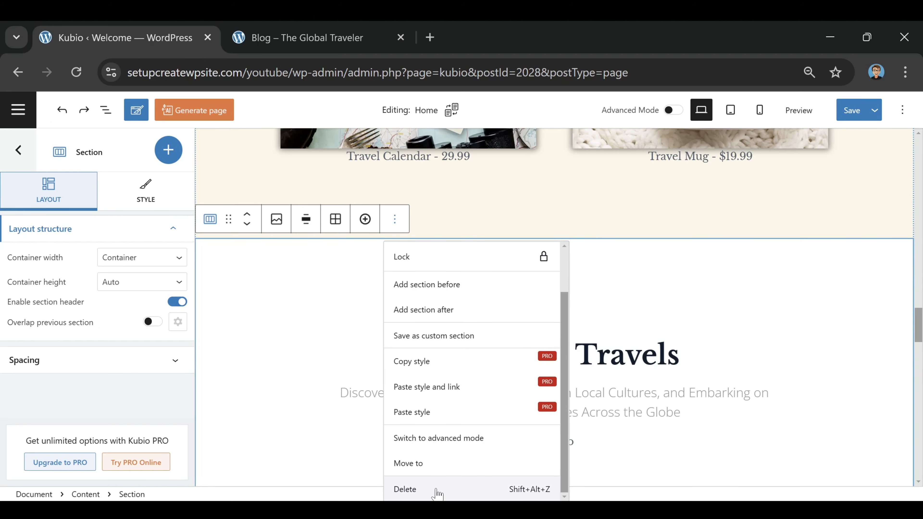
left_click(405, 489)
- Move the "Latest News" blog section up above the "Ready To Get Started?" section and check its placement below the store
scroll(494, 344, "down", 15)
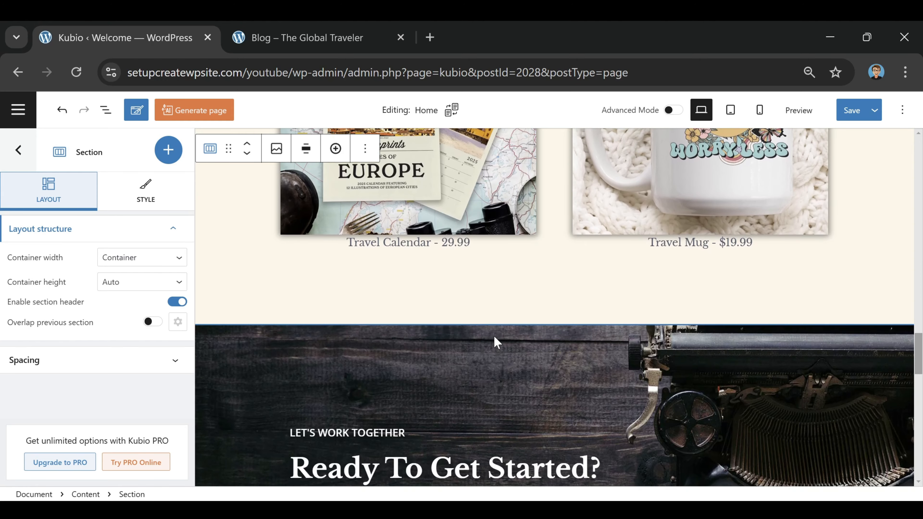
scroll(449, 243, "up", 5)
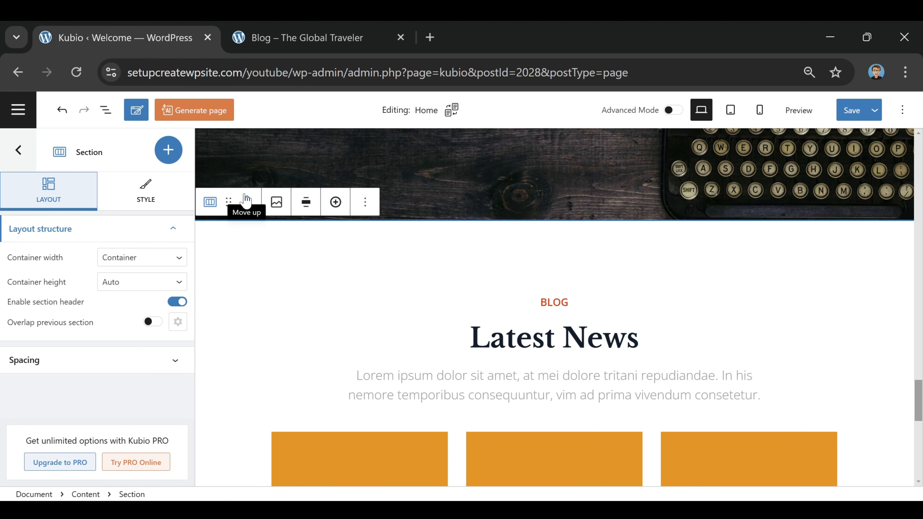
left_click(248, 206)
scroll(701, 344, "up", 4)
scroll(701, 344, "down", 3)
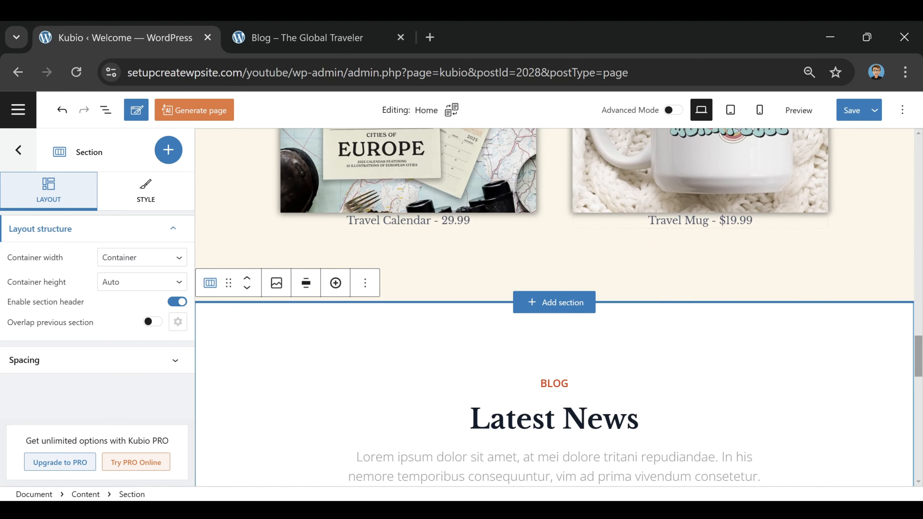
scroll(704, 351, "up", 3)
scroll(636, 239, "down", 8)
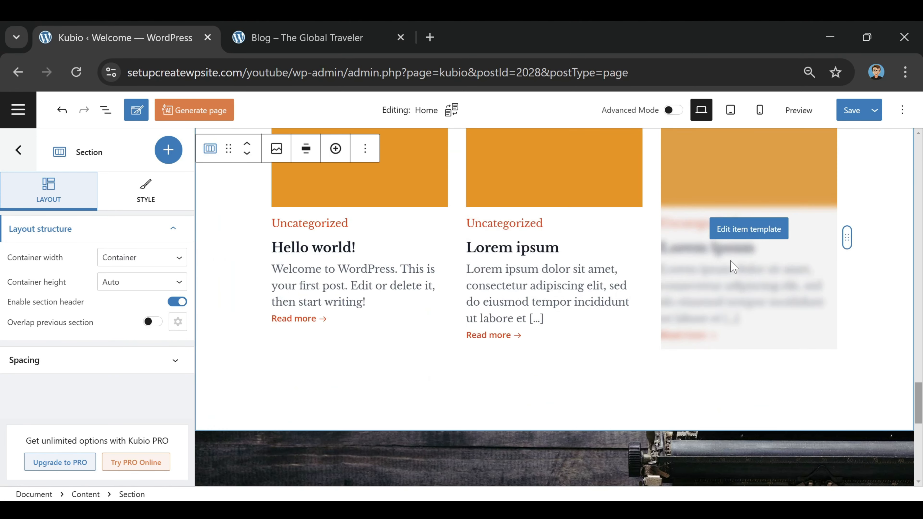
scroll(738, 269, "up", 5)
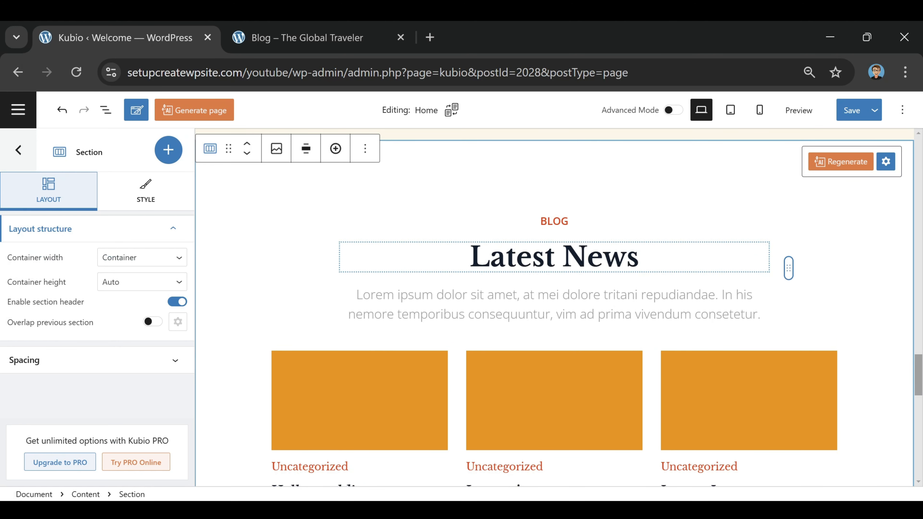
- Replace the blog heading with "My Latest Travels" and its paragraph with "Discovering Hidden Gems, Immersing in Local Cultures, and Embarking on Unforgettable Adventures Across the Globe"
triple_click(523, 258)
right_click(535, 262)
left_click(585, 156)
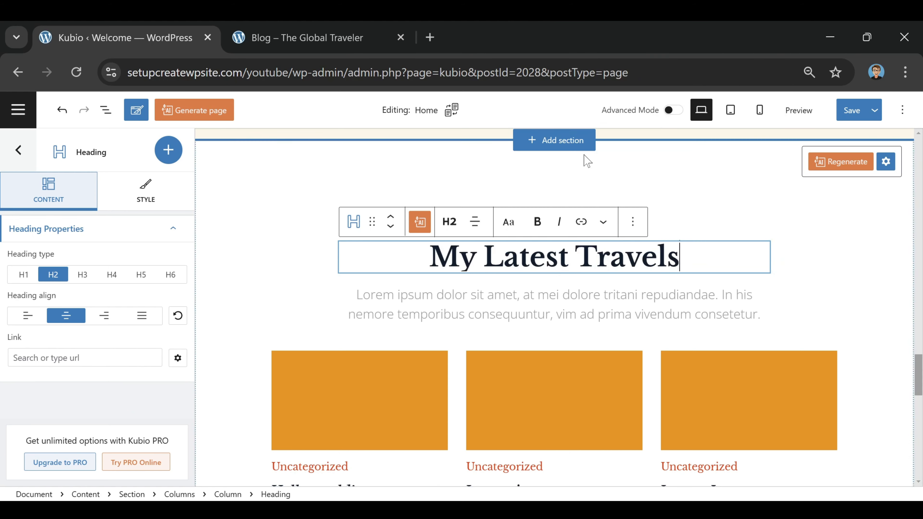
triple_click(570, 303)
right_click(570, 303)
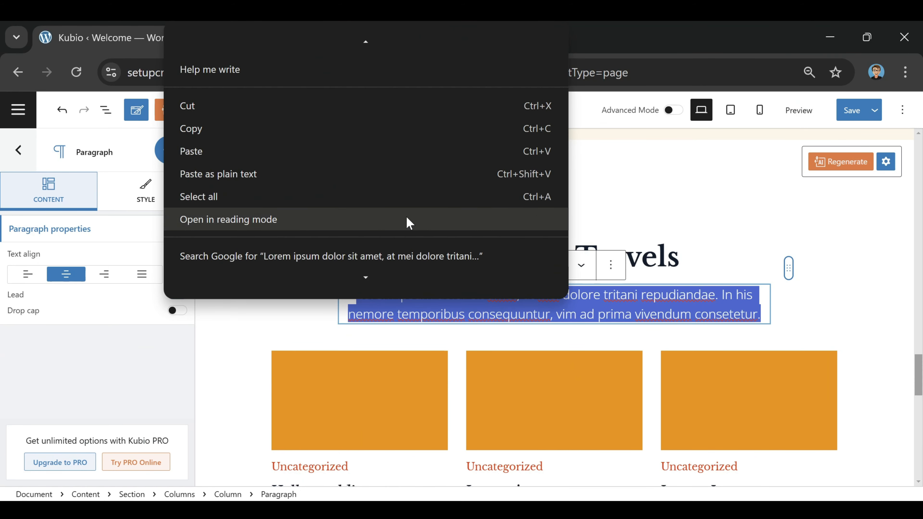
left_click(335, 161)
left_click(897, 284)
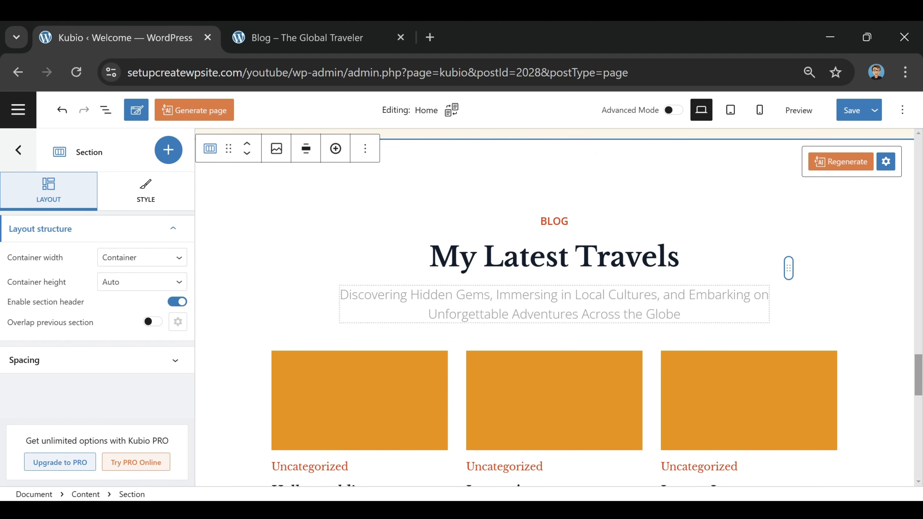
- Look over the blog post cards, the "Ready To Get Started?" section and the footer at the end of the page
scroll(872, 339, "down", 4)
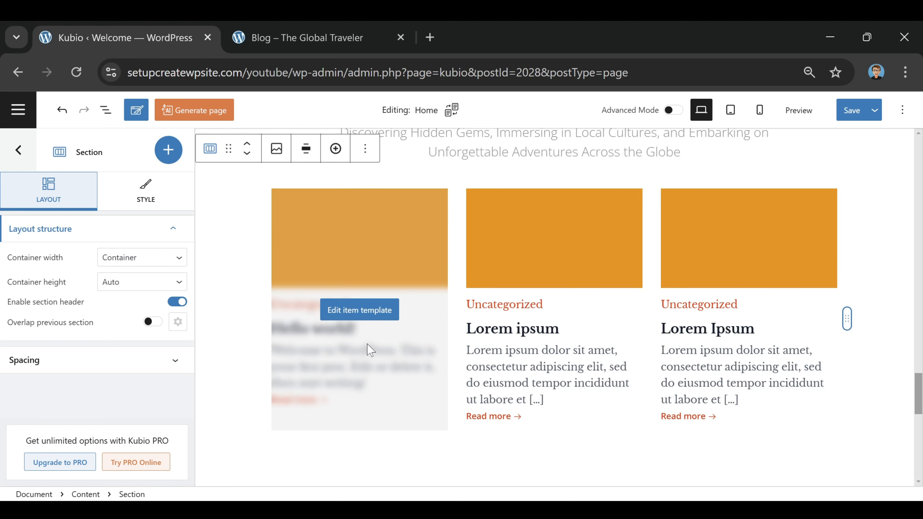
scroll(903, 293, "down", 6)
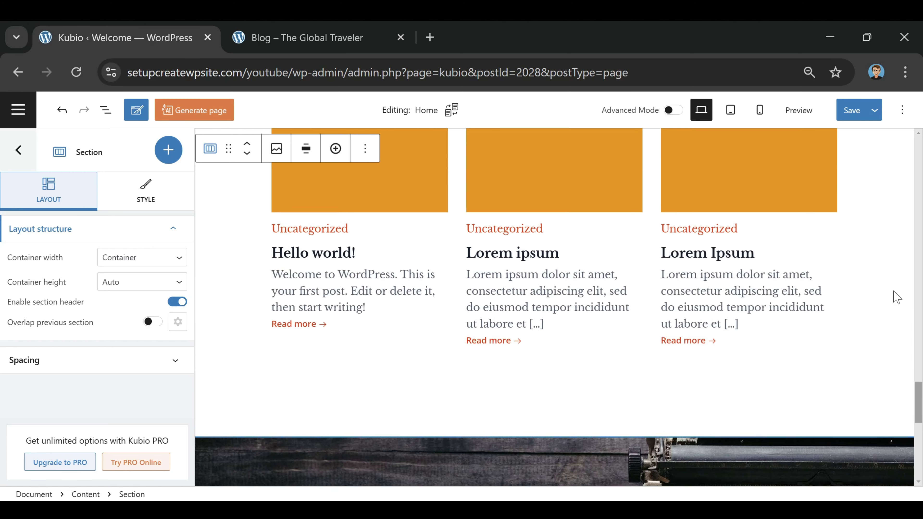
right_click(841, 187)
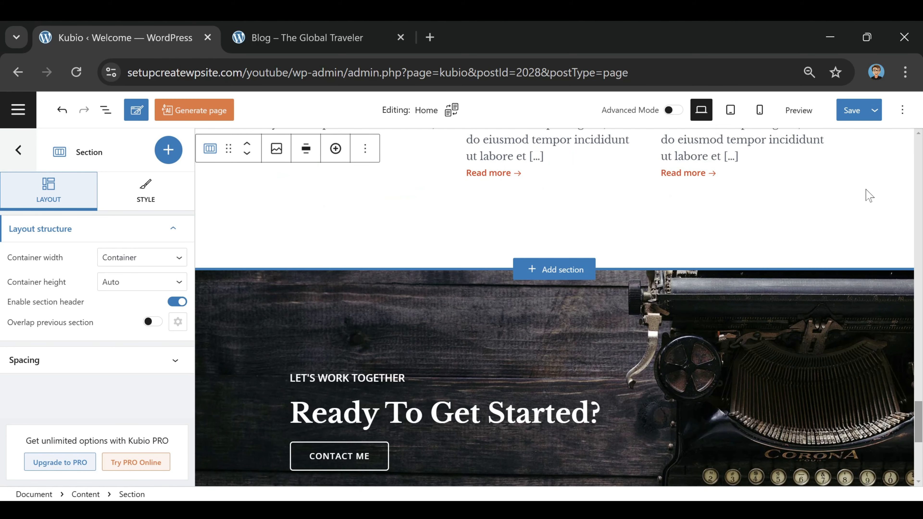
scroll(870, 196, "down", 2)
scroll(860, 254, "up", 1)
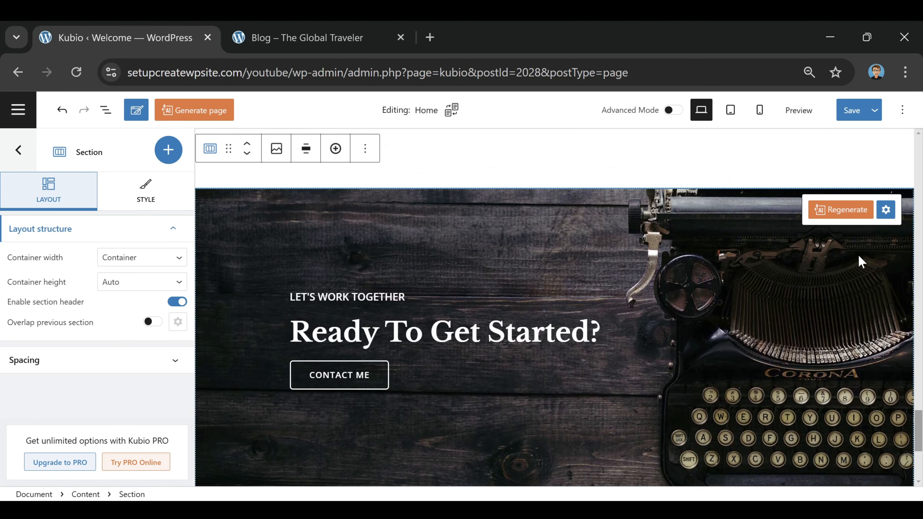
scroll(861, 261, "down", 2)
scroll(763, 273, "down", 3)
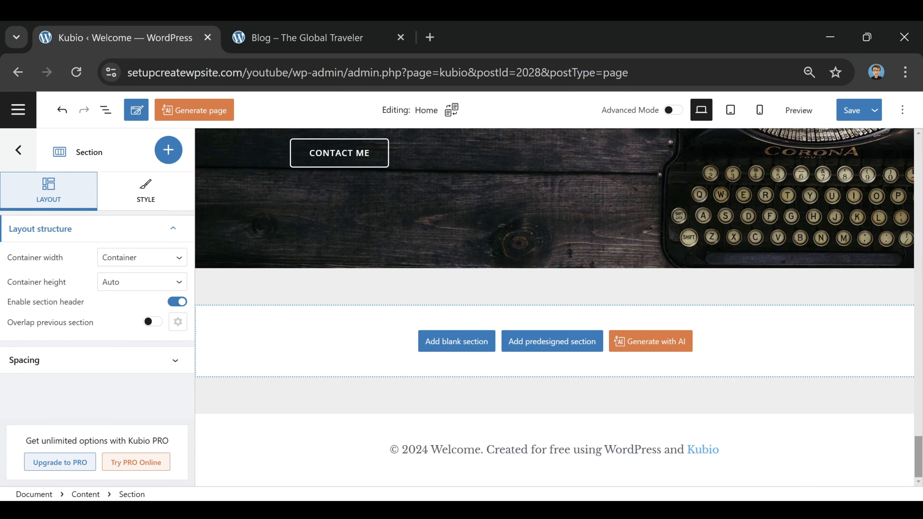
scroll(705, 283, "up", 3)
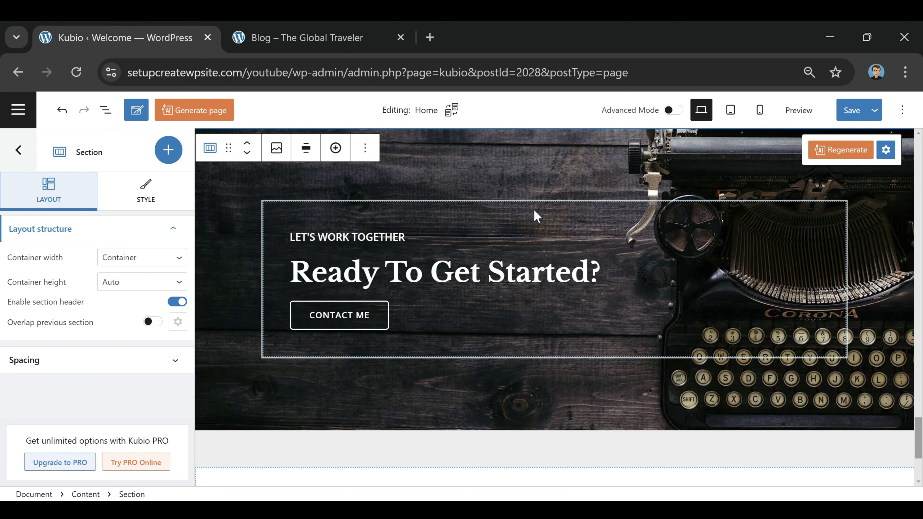
scroll(618, 320, "up", 5)
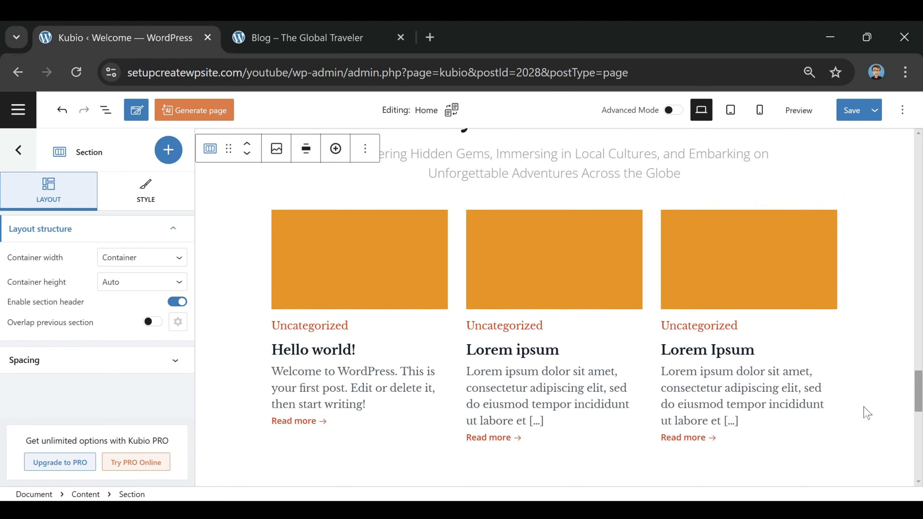
scroll(871, 409, "down", 5)
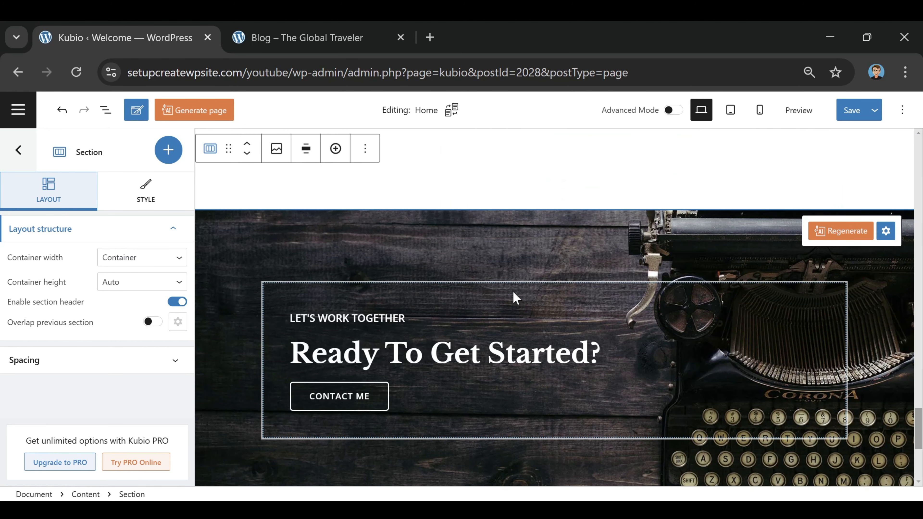
scroll(516, 297, "down", 2)
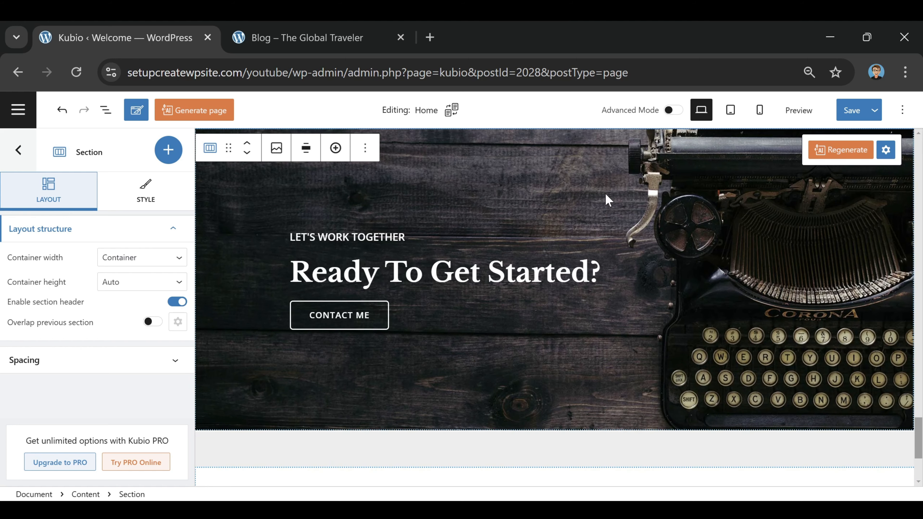
scroll(545, 392, "up", 4)
scroll(582, 364, "down", 2)
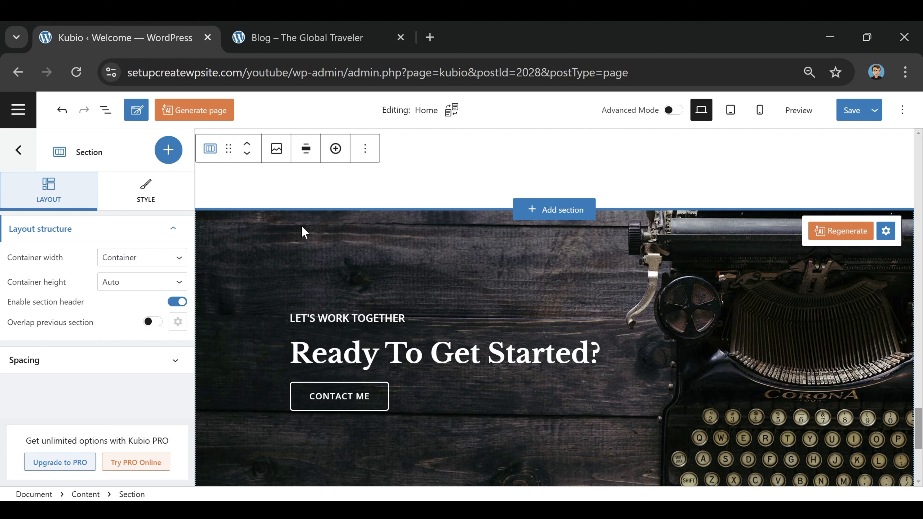
- Set the "Ready To Get Started?" section's background image to vw-bus-1845719_1920.jpg from the media library
left_click(256, 240)
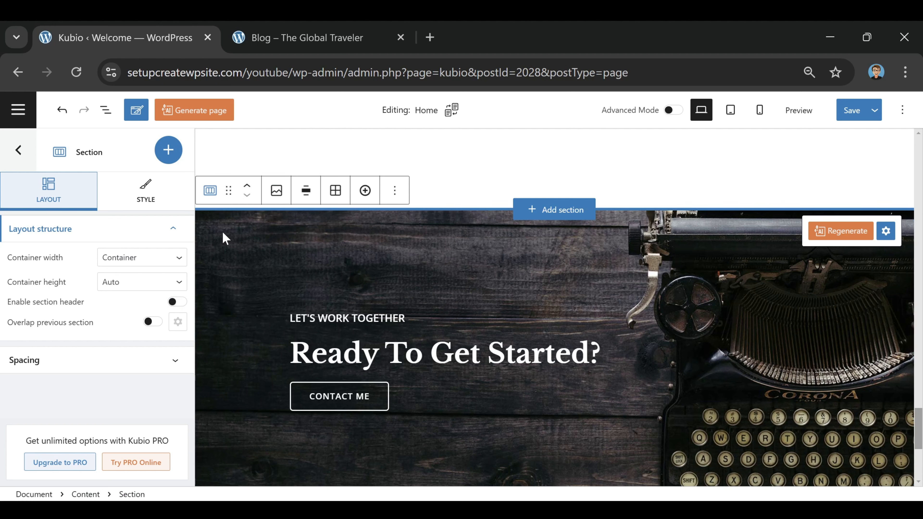
left_click(145, 192)
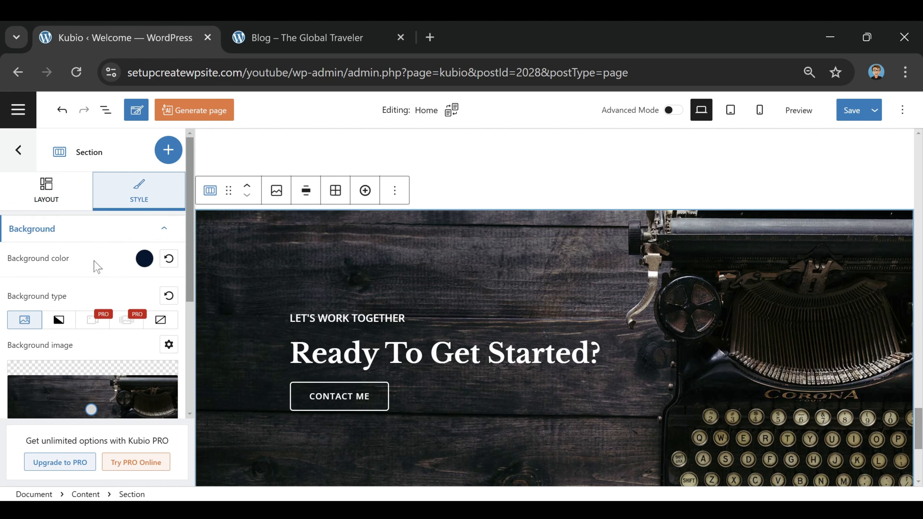
scroll(95, 266, "down", 3)
scroll(96, 268, "down", 2)
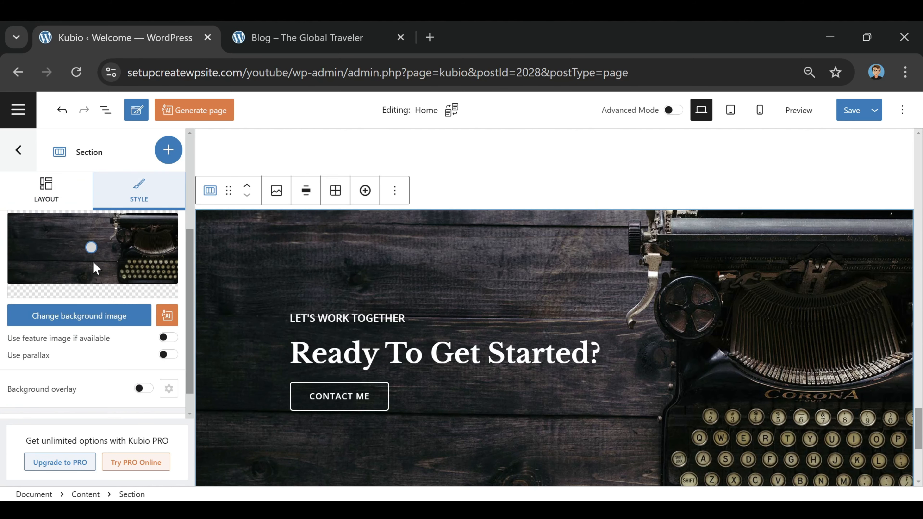
left_click(110, 319)
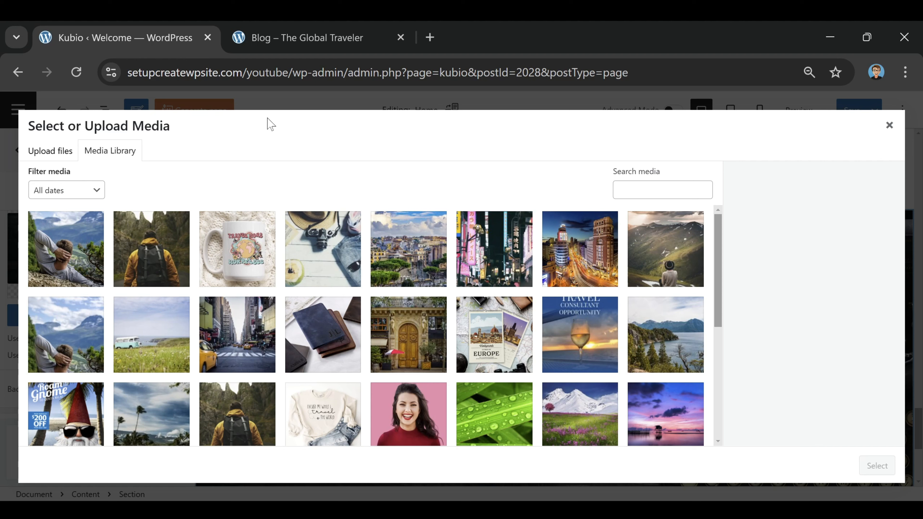
left_click(152, 338)
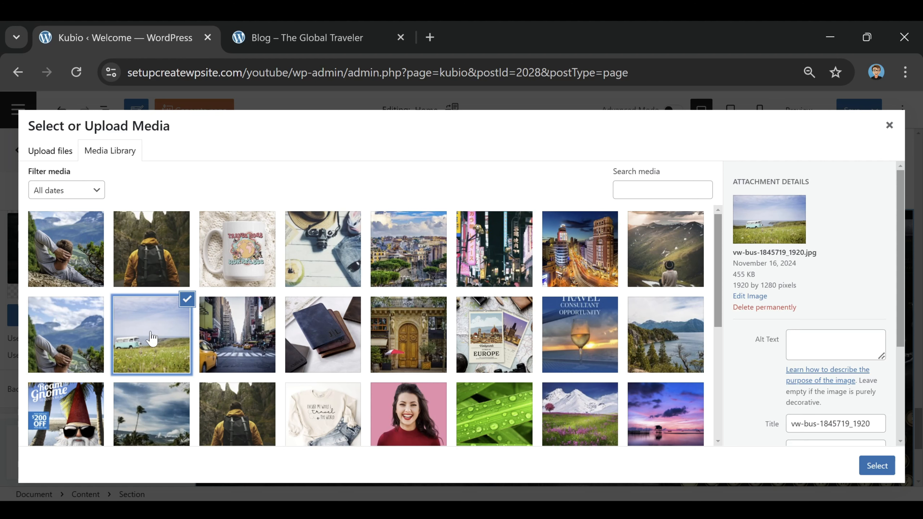
left_click(878, 467)
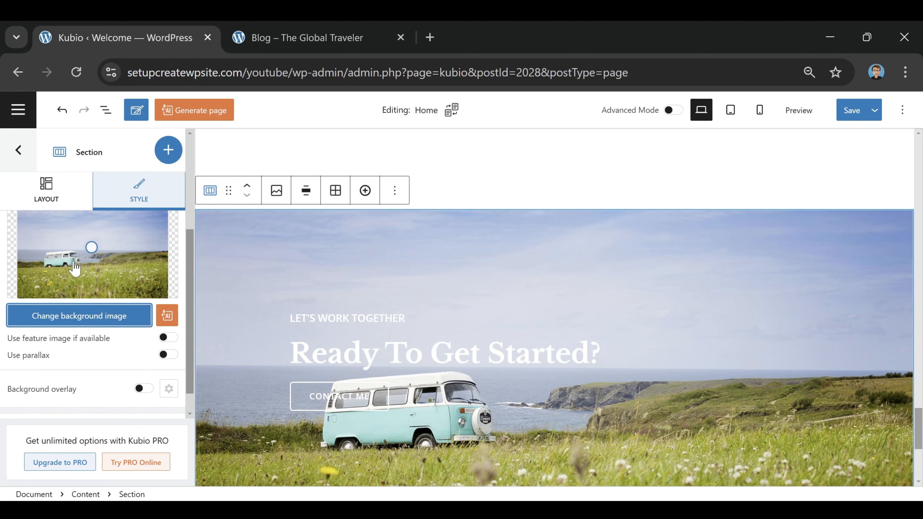
- Shift the van background image's focal point slightly right and down, and right-align the content column of the "Ready To Get Started?" section
mouse_move(91, 245)
left_mouse_down()
mouse_move(103, 224)
mouse_move(106, 251)
left_mouse_up()
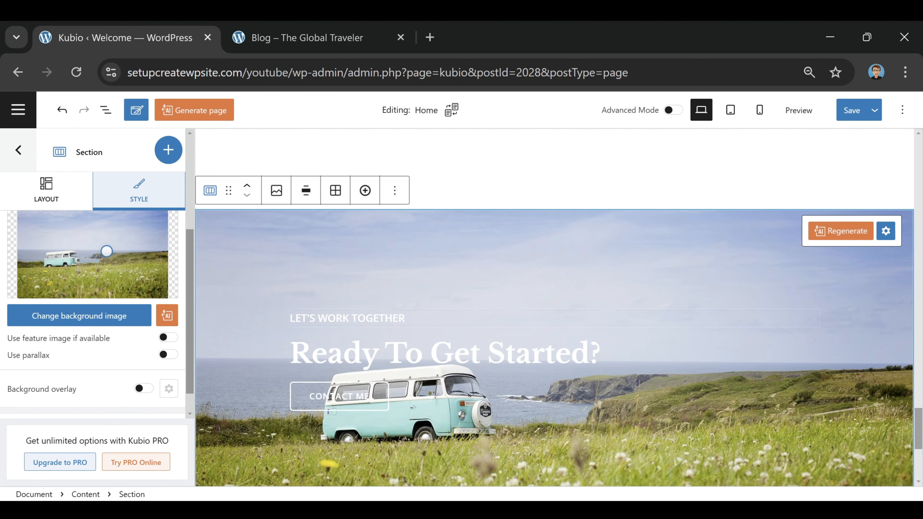
left_click(503, 305)
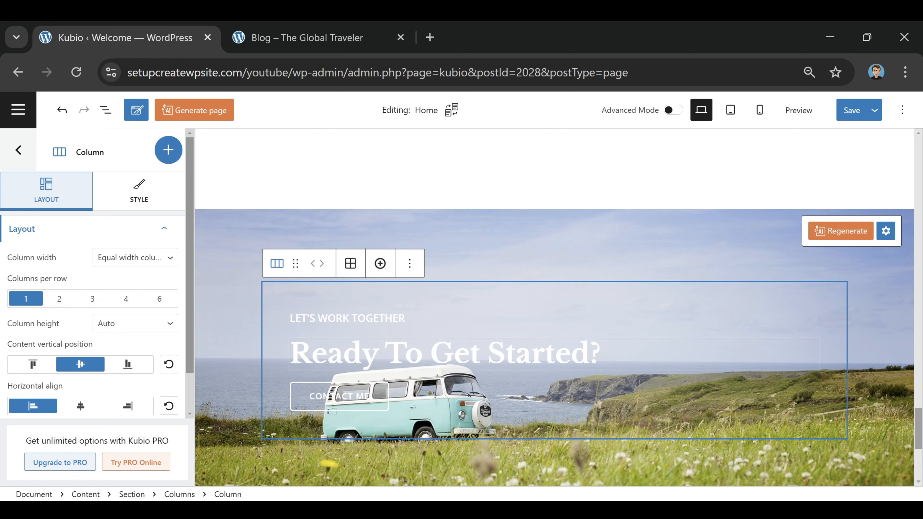
left_click(129, 406)
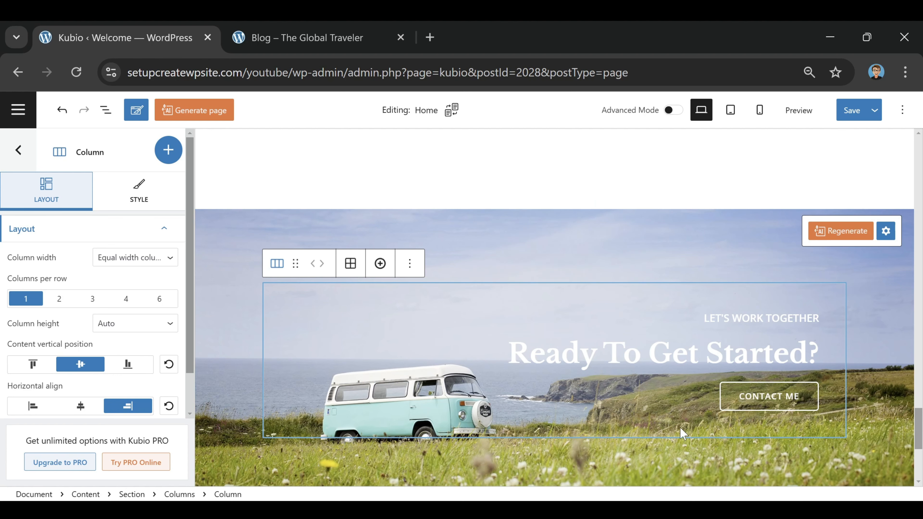
- Set the normal background of the "Contact Me" button to the yellow of the current color scheme
left_click(732, 394)
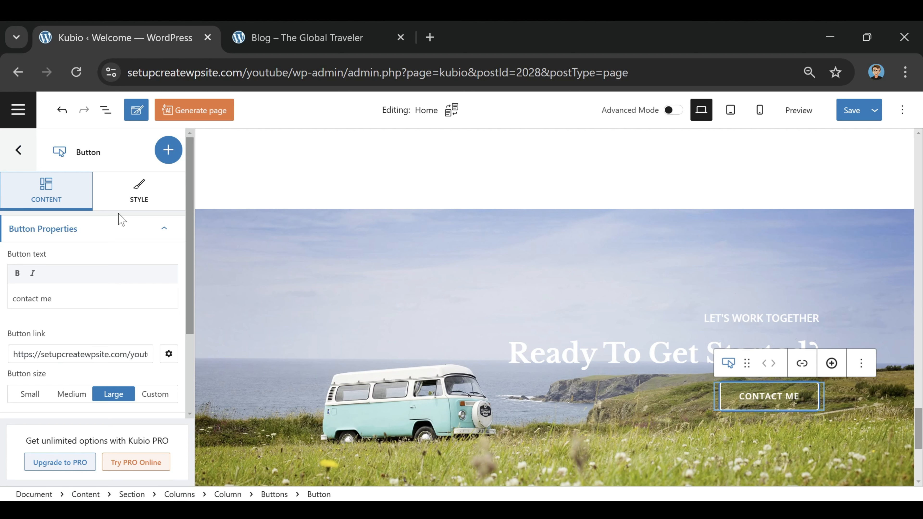
left_click(138, 202)
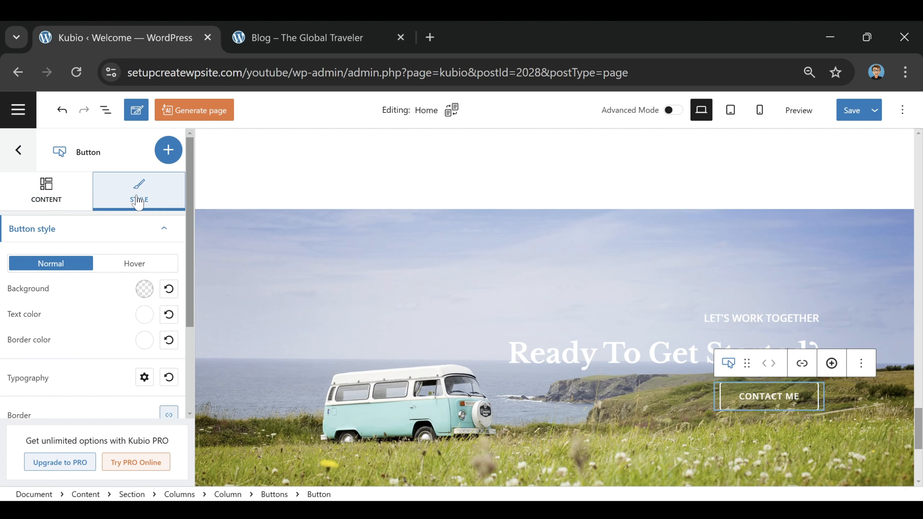
left_click(145, 289)
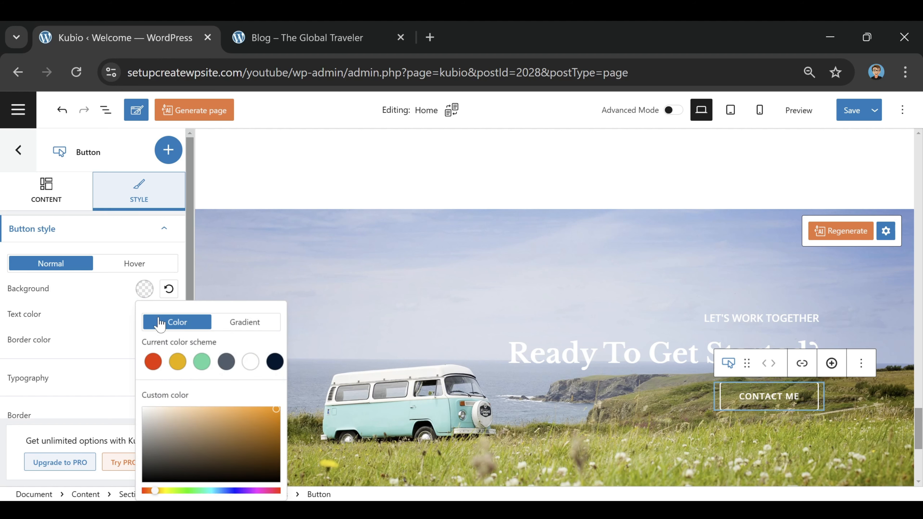
left_click(177, 361)
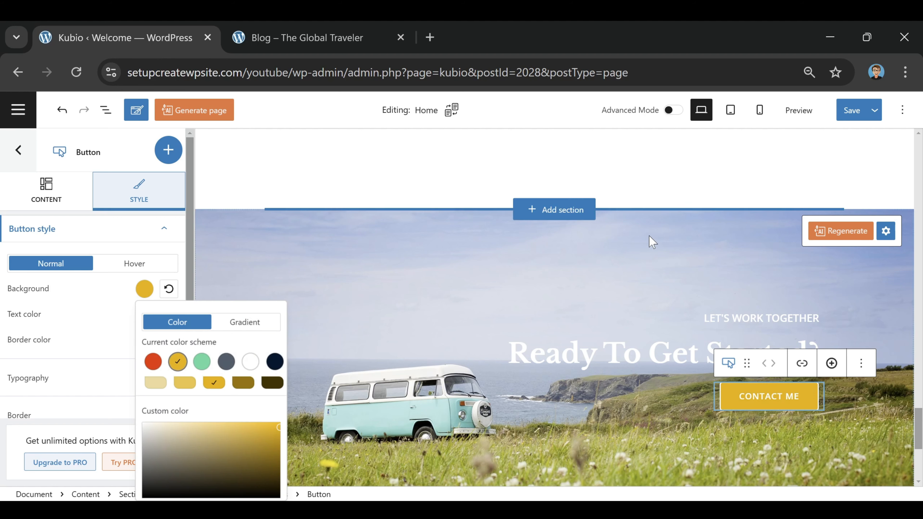
left_click(650, 245)
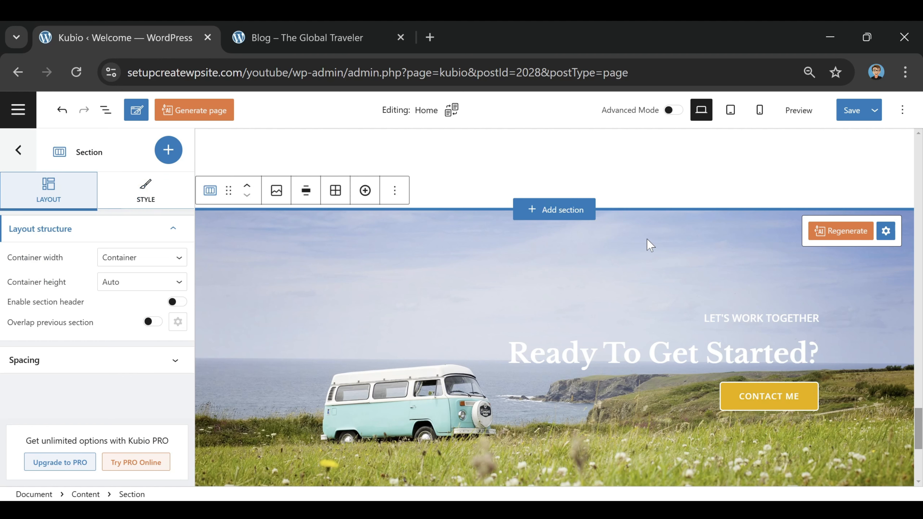
- Change the "Contact Me" button's border color to the same color-scheme yellow
left_click(815, 394)
left_click(104, 196)
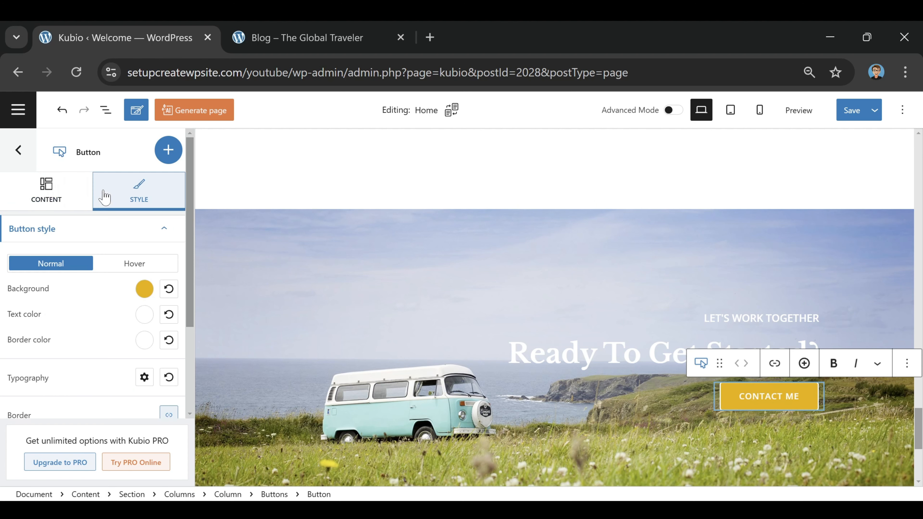
left_click(149, 343)
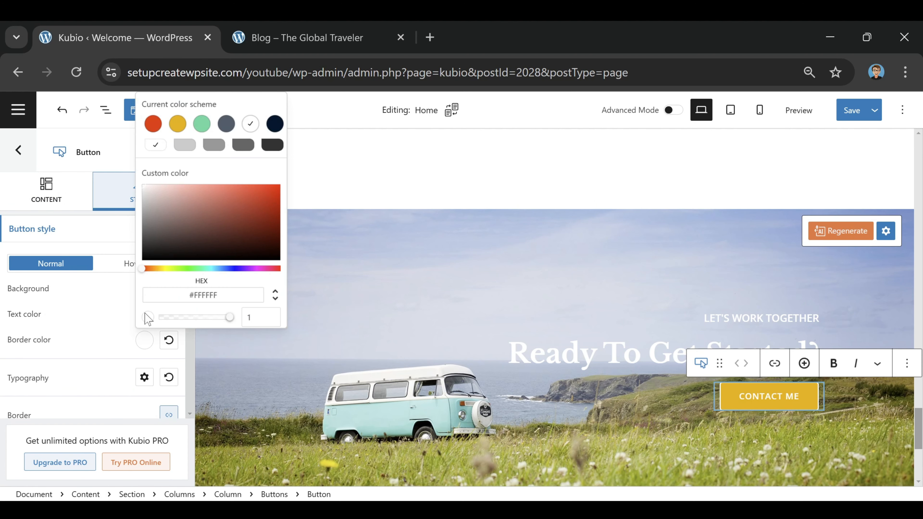
left_click(182, 125)
left_click(774, 476)
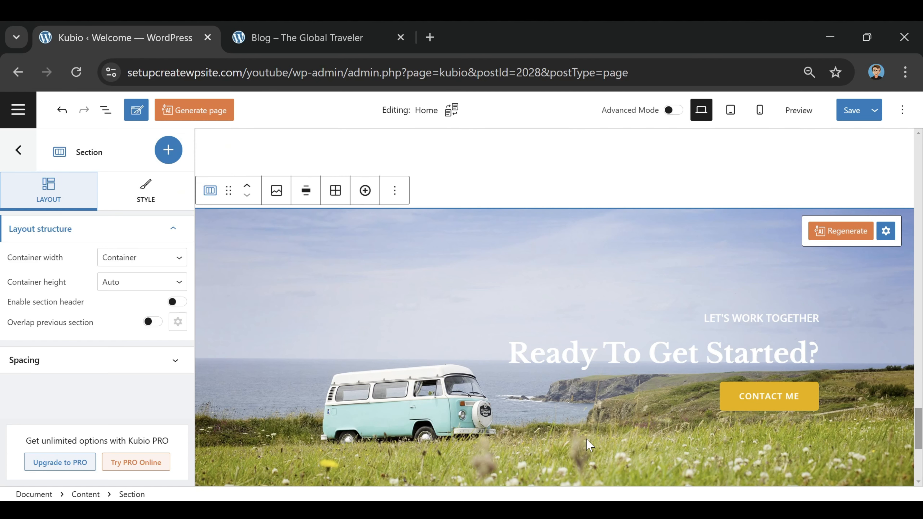
- Add the Testimonials #6 section from the templates gallery between the blog posts and the "Ready To Get Started?" section
scroll(575, 313, "up", 5)
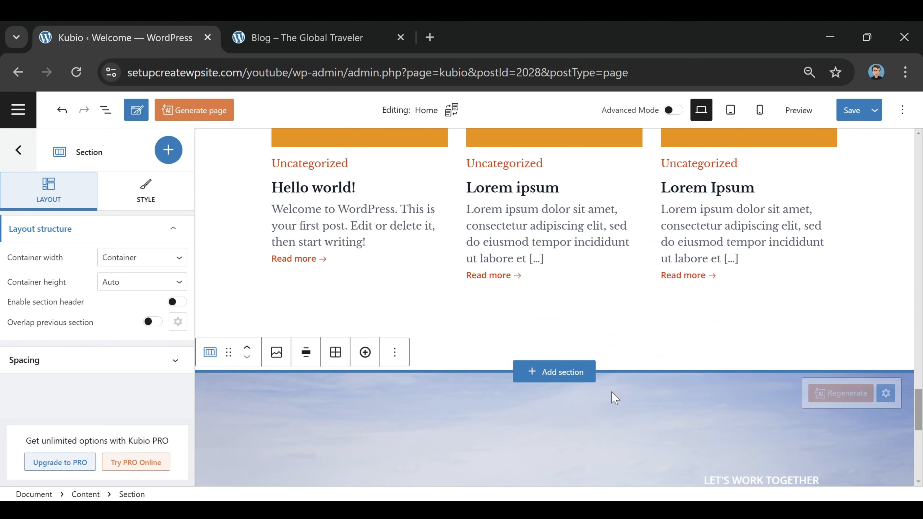
left_click(543, 378)
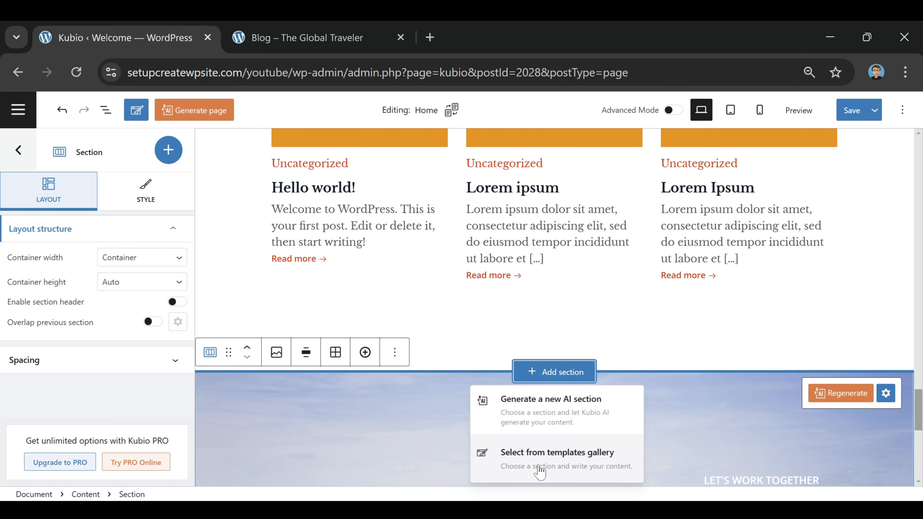
left_click(565, 468)
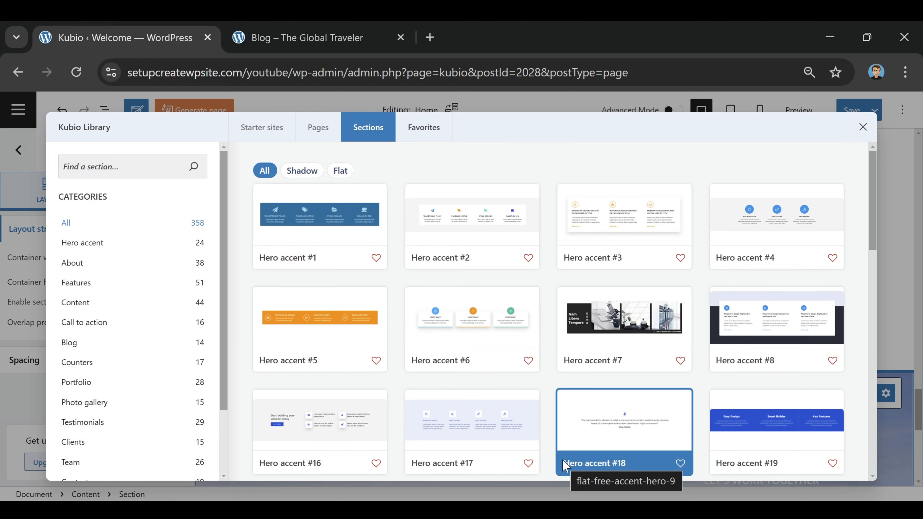
scroll(486, 168, "down", 1)
scroll(487, 167, "down", 20)
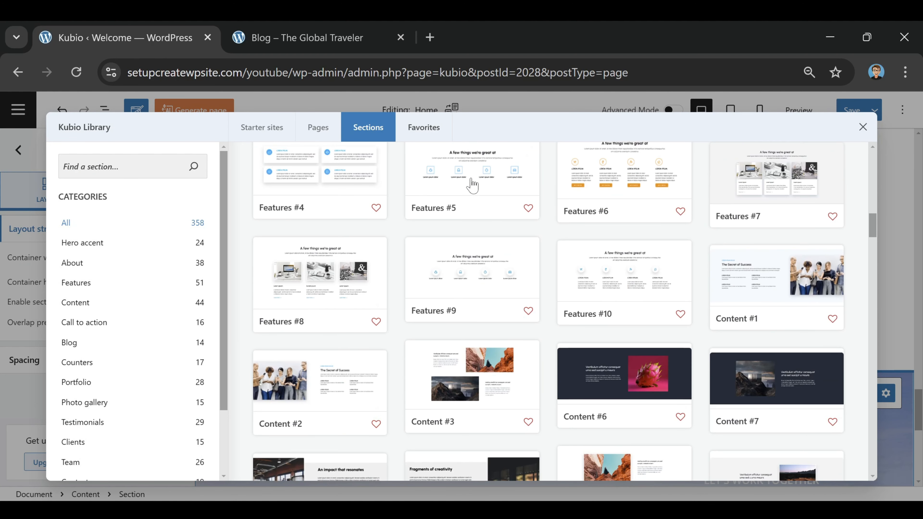
scroll(472, 185, "down", 20)
scroll(479, 191, "down", 15)
scroll(480, 191, "down", 15)
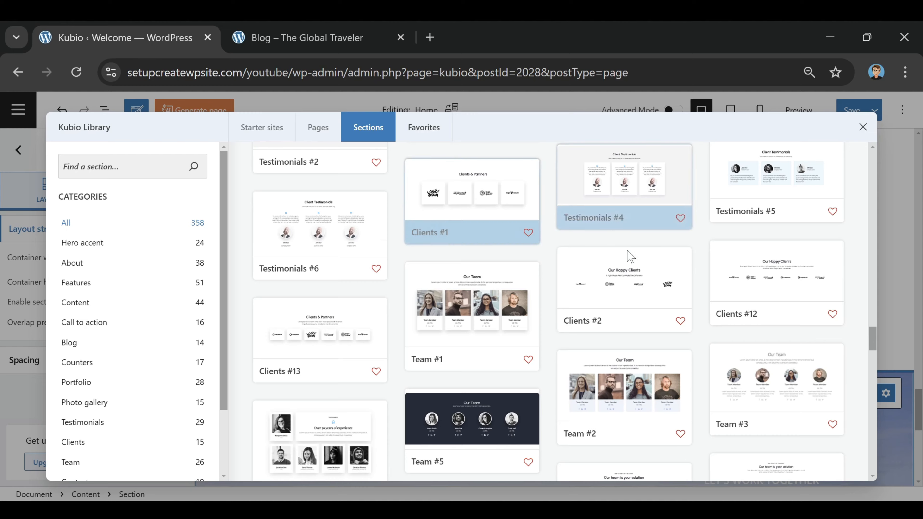
scroll(632, 262, "up", 2)
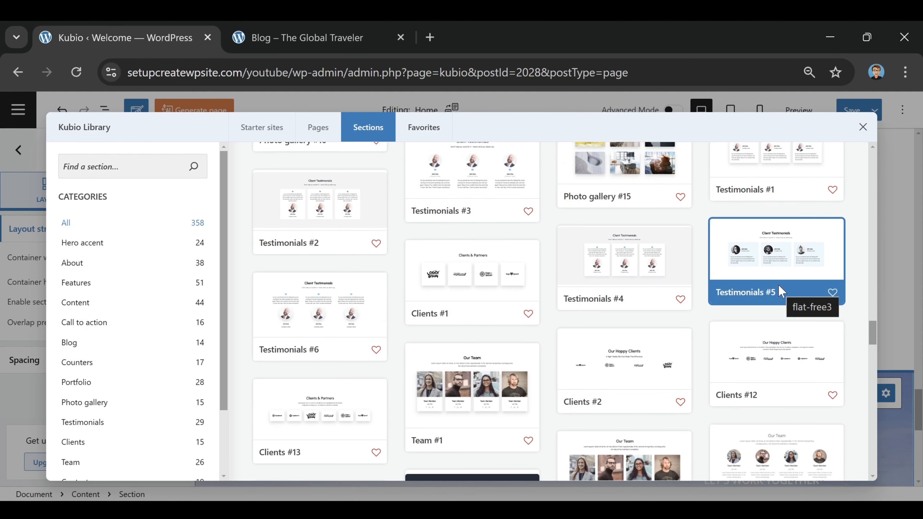
scroll(779, 291, "up", 2)
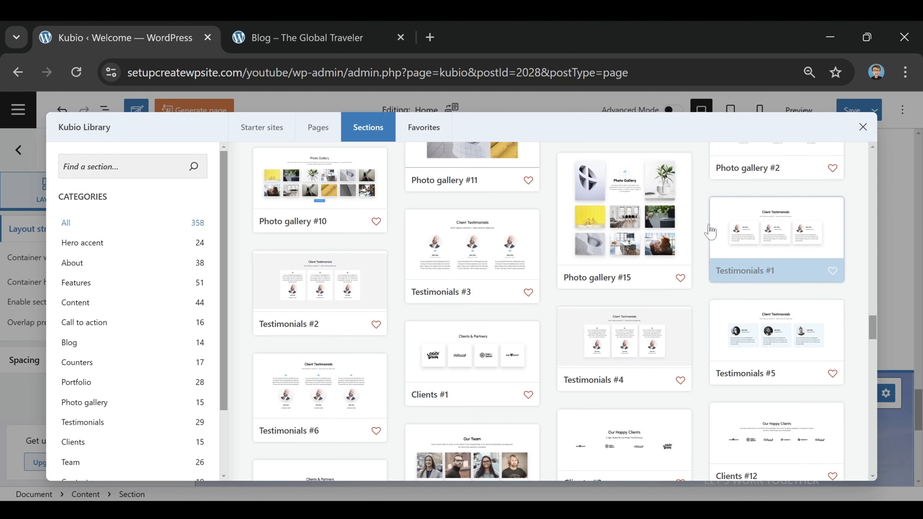
left_click(333, 397)
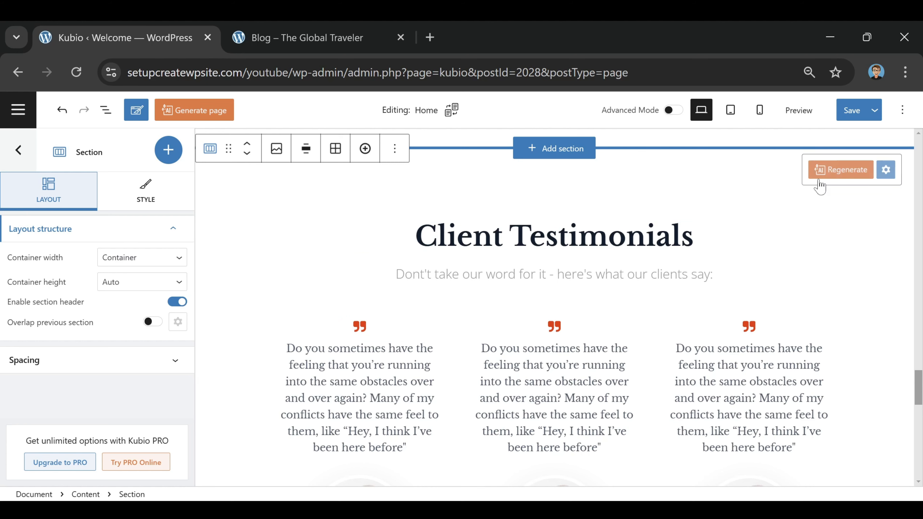
- Review the new Client Testimonials section and replace the first testimonial's photo with rome-4087275_640.jpg from the media library
scroll(787, 251, "down", 4)
scroll(620, 306, "up", 10)
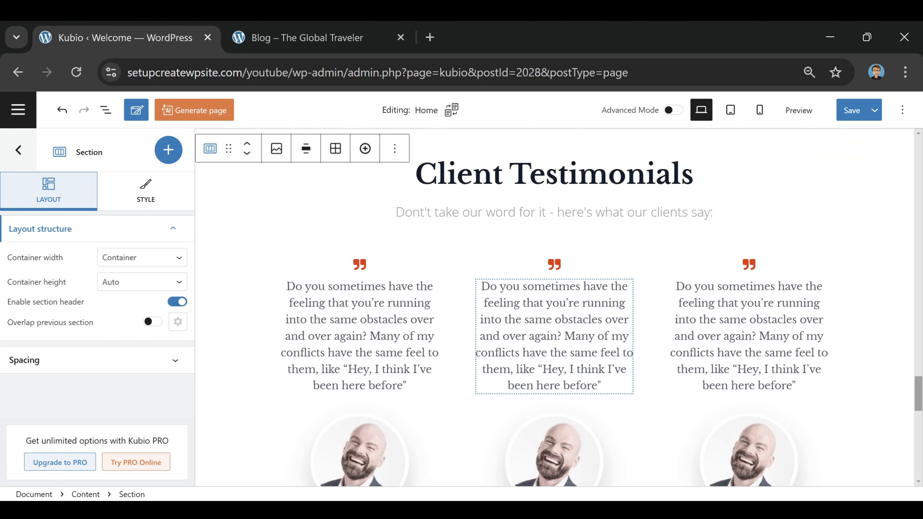
scroll(527, 247, "up", 4)
scroll(554, 205, "down", 15)
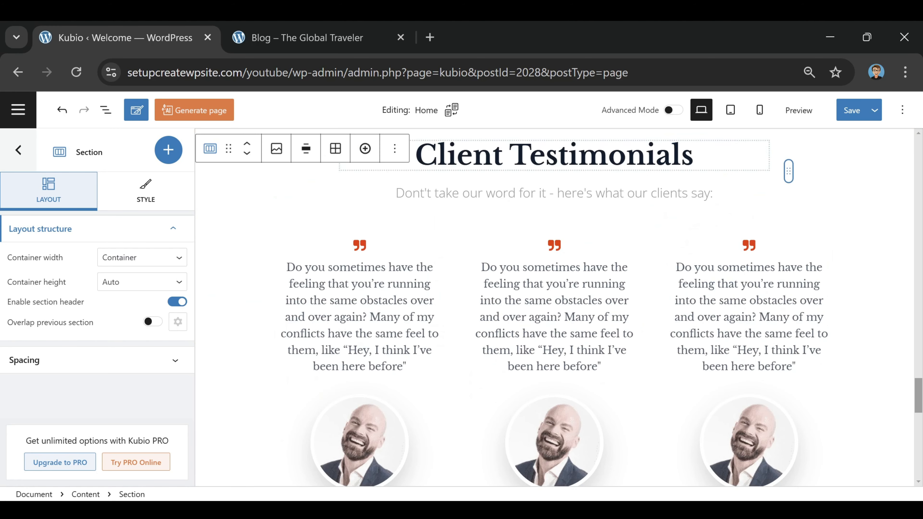
scroll(451, 314, "down", 2)
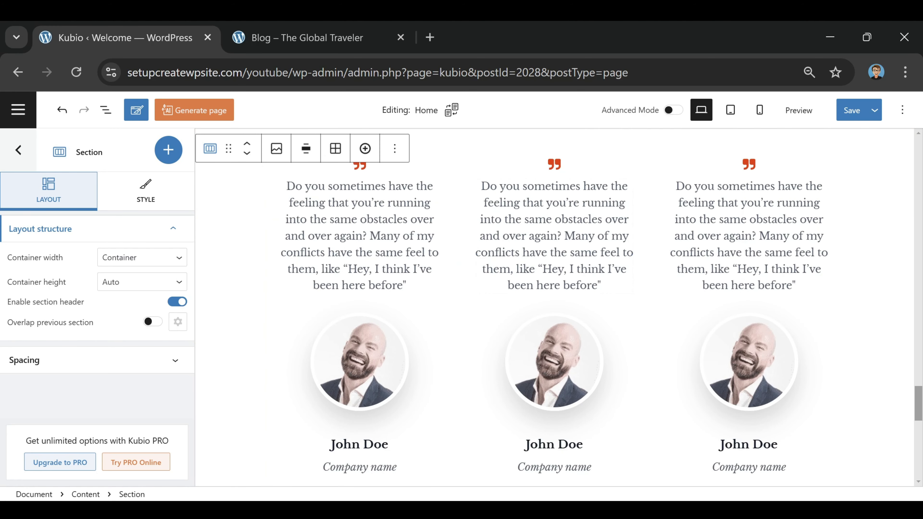
scroll(554, 308, "down", 2)
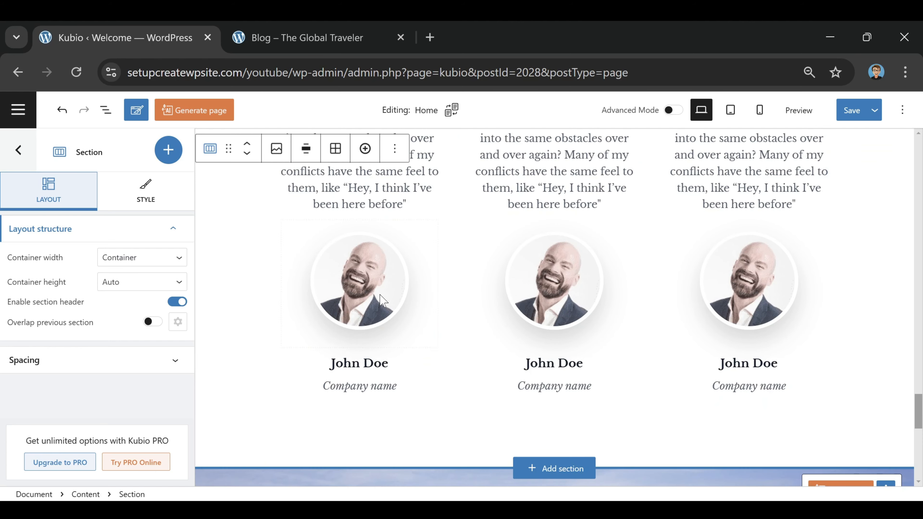
left_click(363, 289)
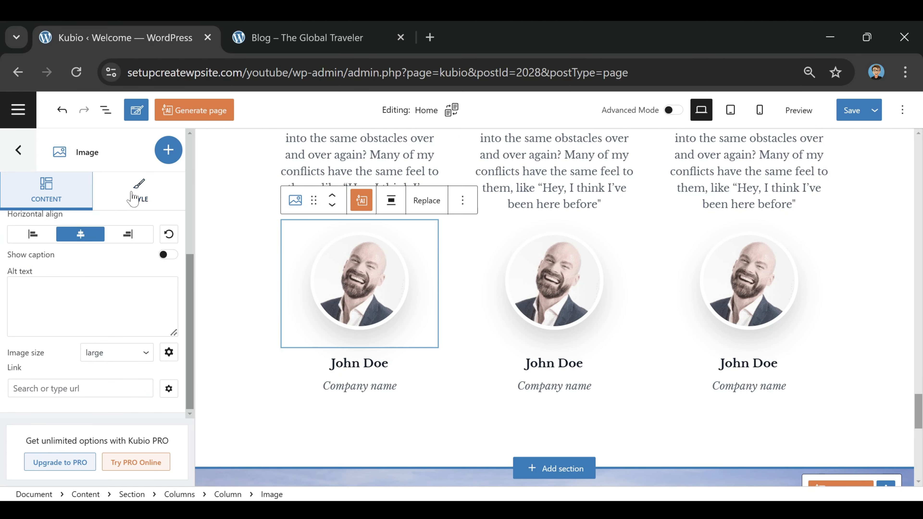
left_click(133, 198)
scroll(87, 280, "up", 5)
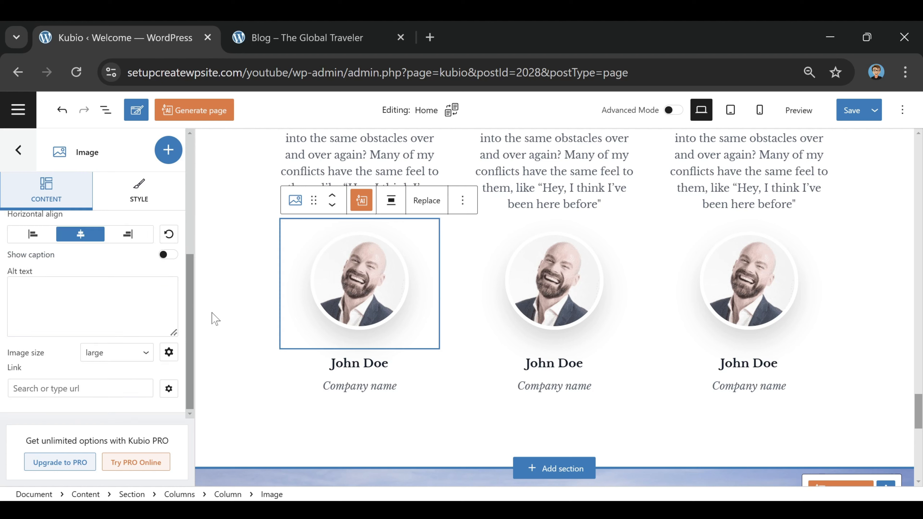
scroll(71, 291, "up", 5)
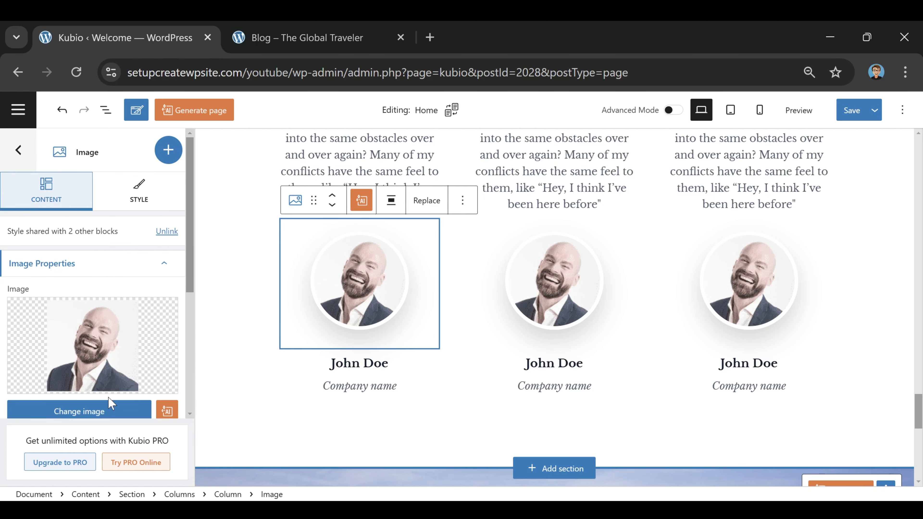
left_click(107, 410)
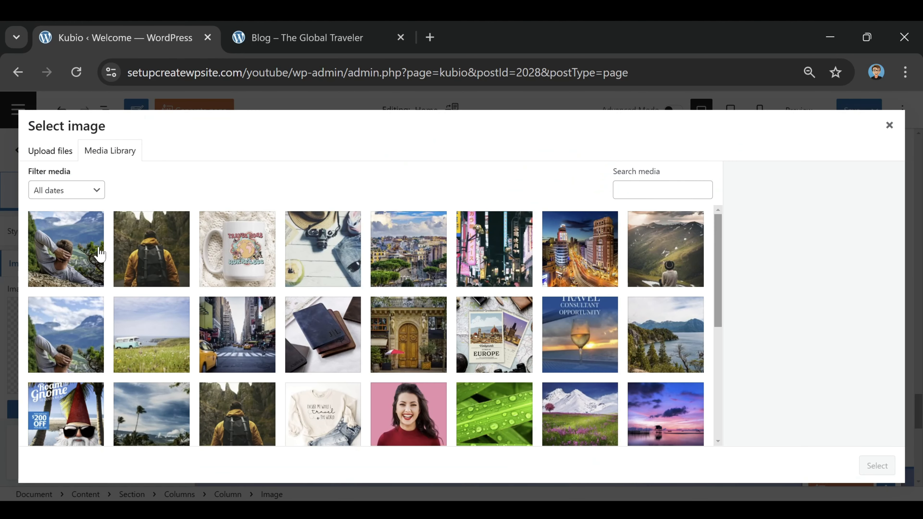
left_click(400, 234)
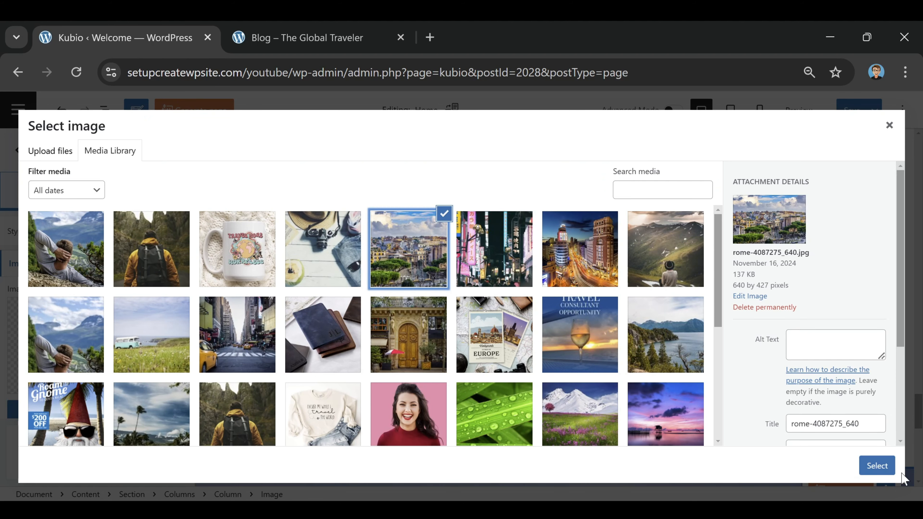
left_click(884, 466)
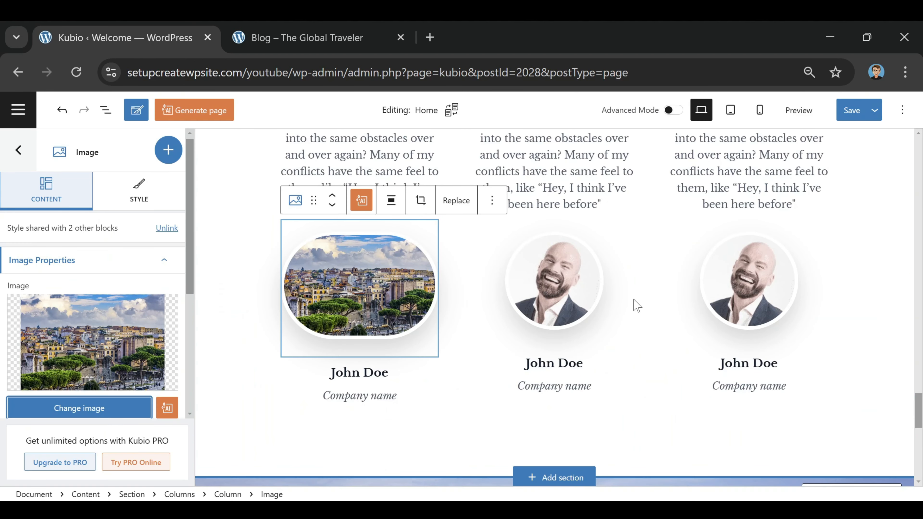
- Replace the second testimonial's photo with city-4807268_640.jpg from the media library and crop it to the Square aspect ratio
left_click(580, 291)
scroll(88, 284, "up", 5)
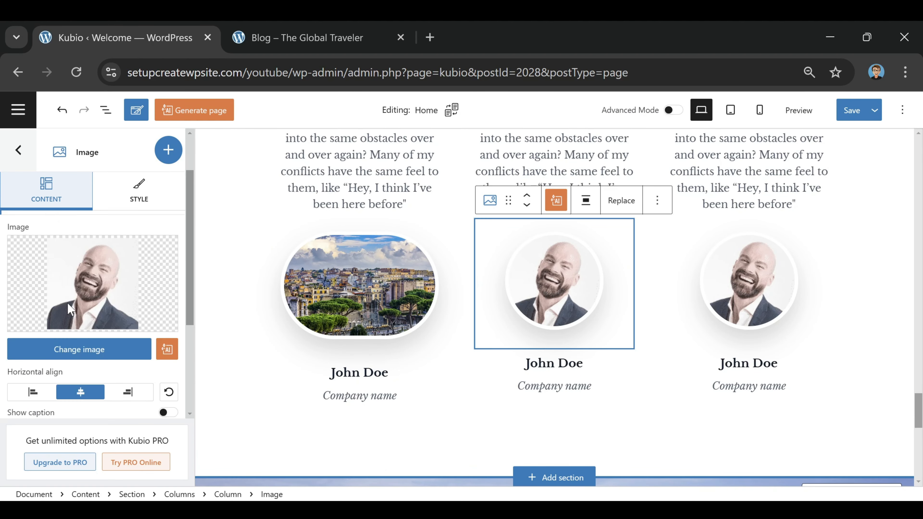
left_click(89, 354)
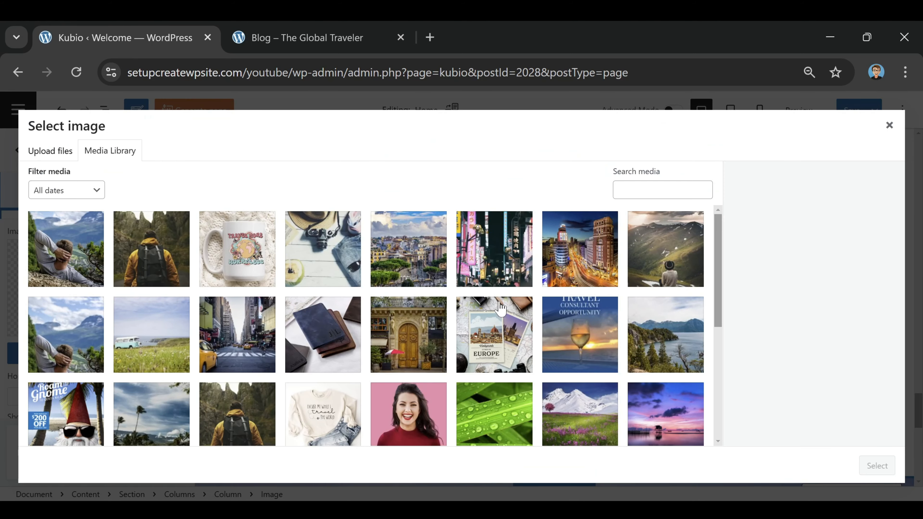
left_click(522, 241)
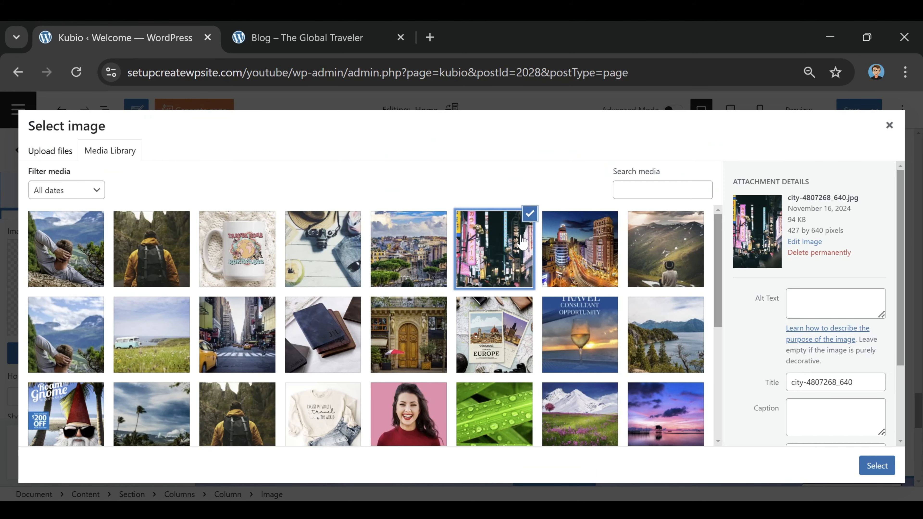
left_click(877, 466)
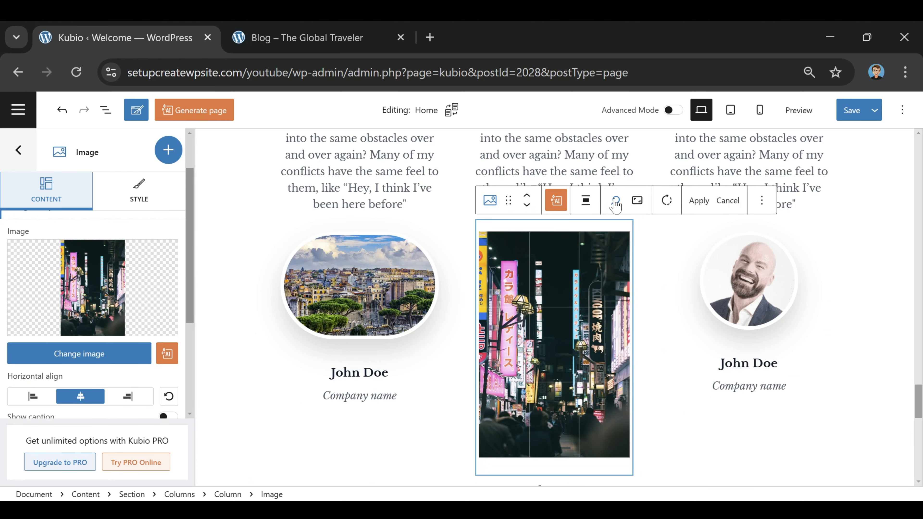
left_click(637, 200)
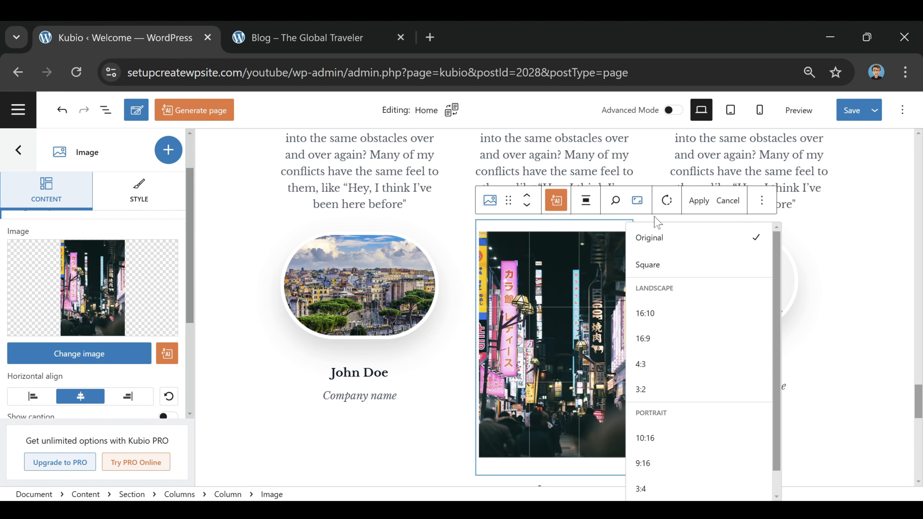
left_click(679, 271)
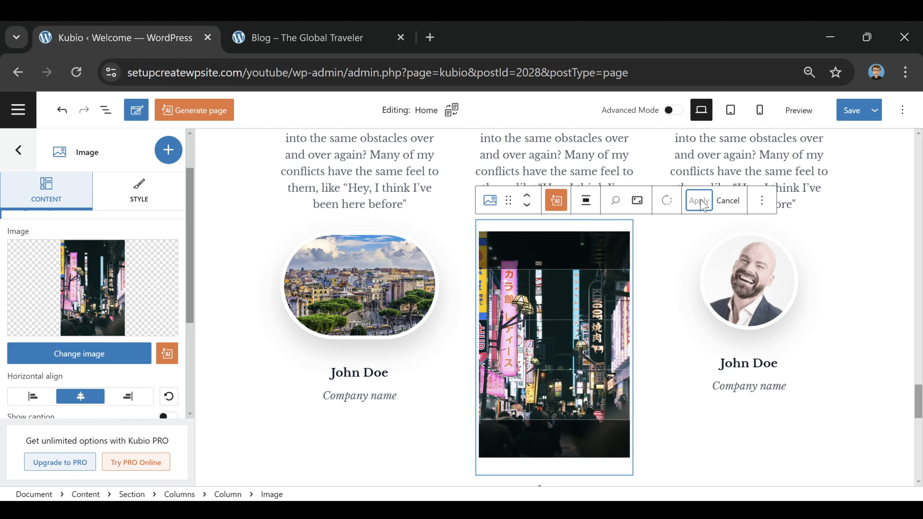
- Apply the second testimonial photo's crop and crop the first testimonial's photo to the Square aspect ratio
left_click(699, 200)
left_click(402, 259)
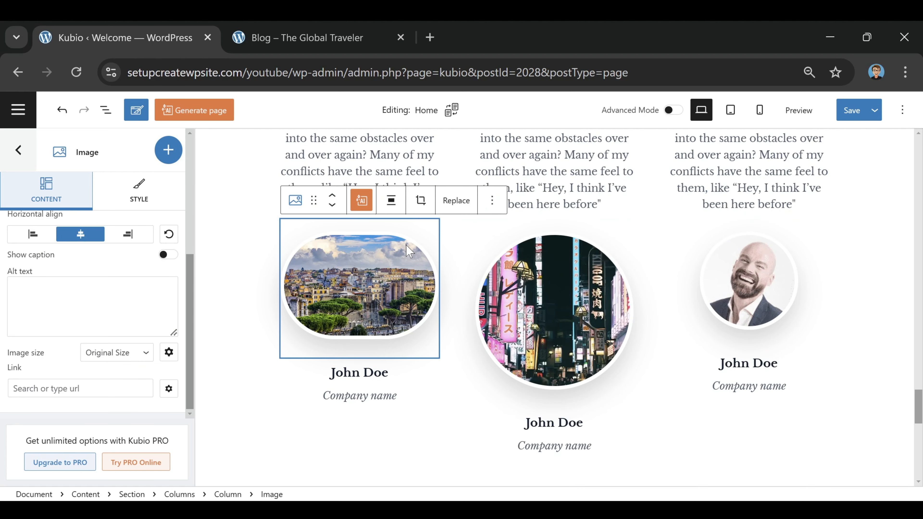
left_click(420, 200)
left_click(442, 210)
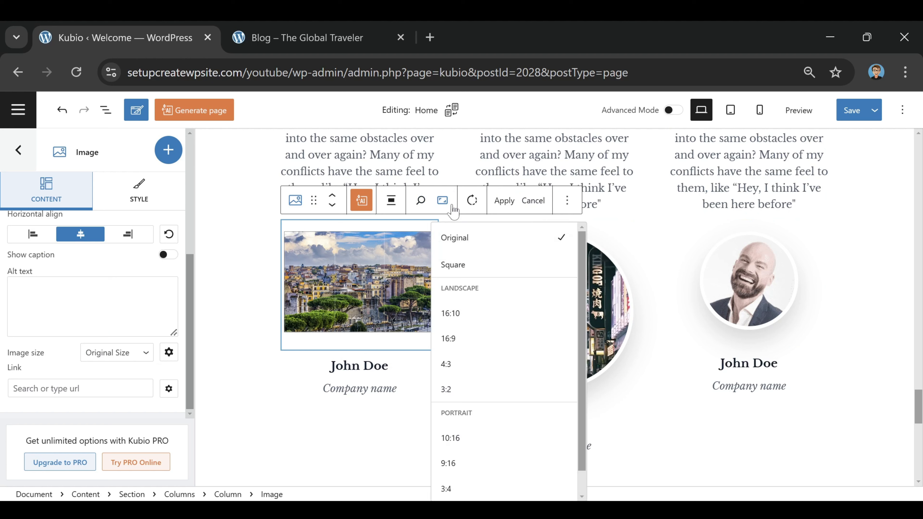
left_click(474, 265)
left_click(504, 200)
- Replace the third testimonial's photo with madrid-3021998_640.jpg from the media library
left_click(687, 339)
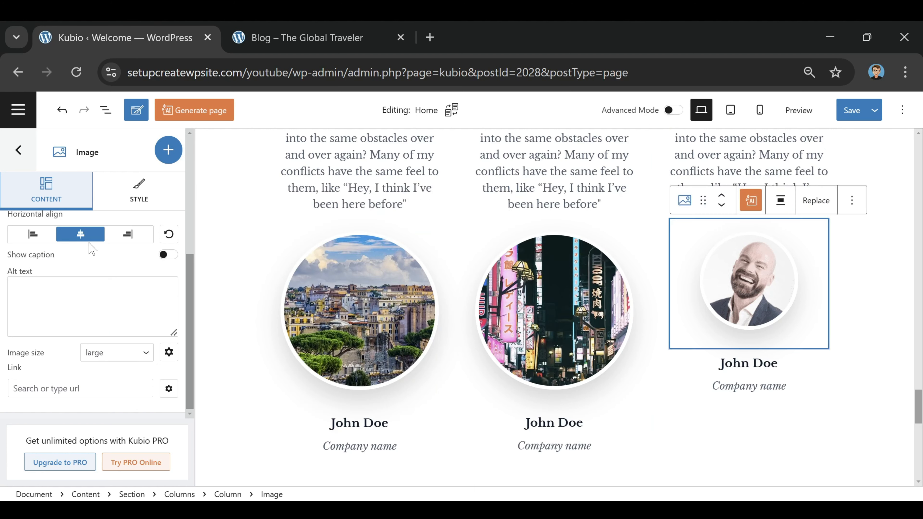
scroll(91, 277, "up", 5)
left_click(68, 352)
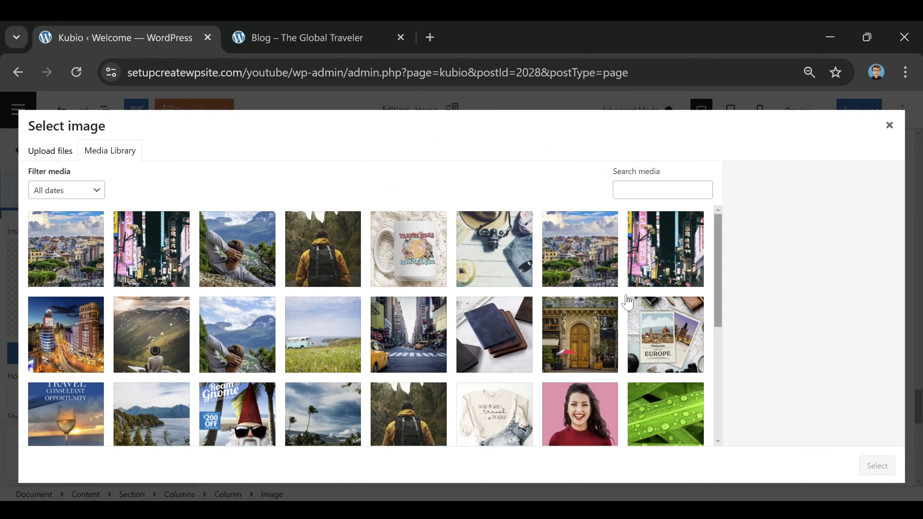
left_click(77, 360)
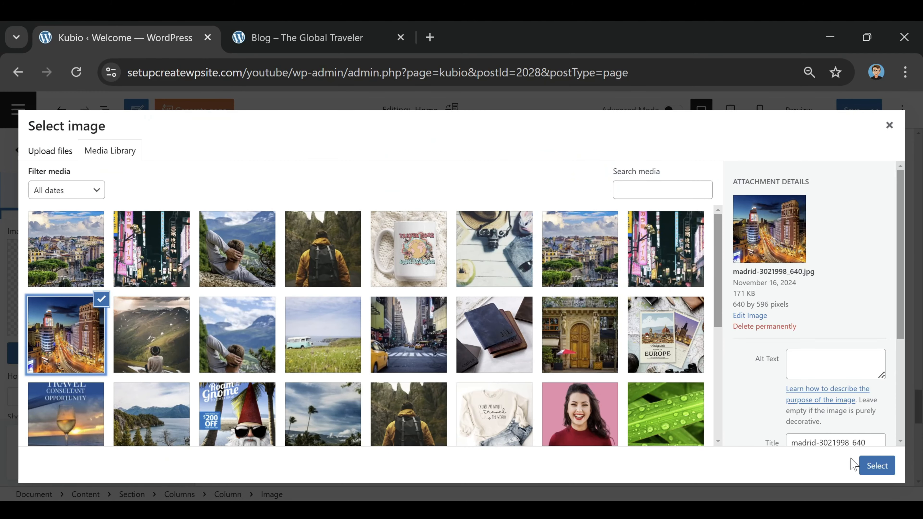
left_click(876, 467)
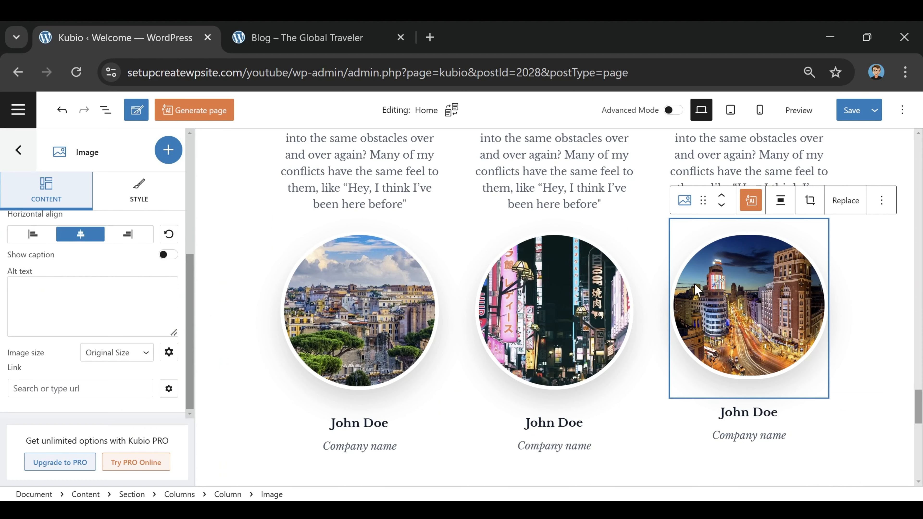
- Crop the third testimonial's Madrid photo to the Square aspect ratio
left_click(811, 202)
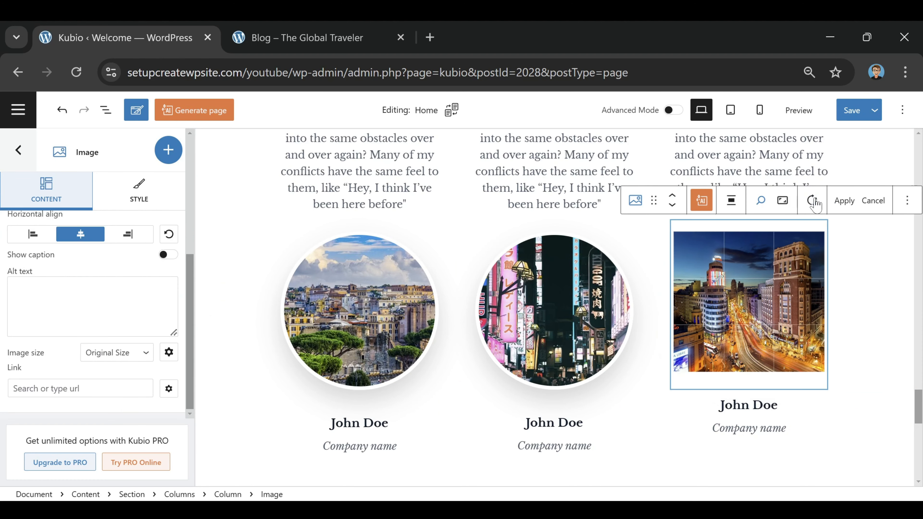
left_click(782, 200)
left_click(705, 267)
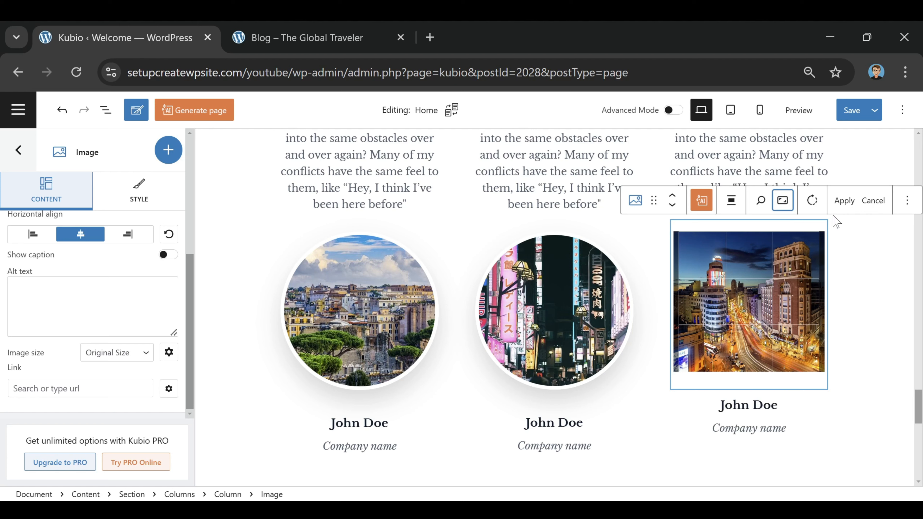
left_click(844, 201)
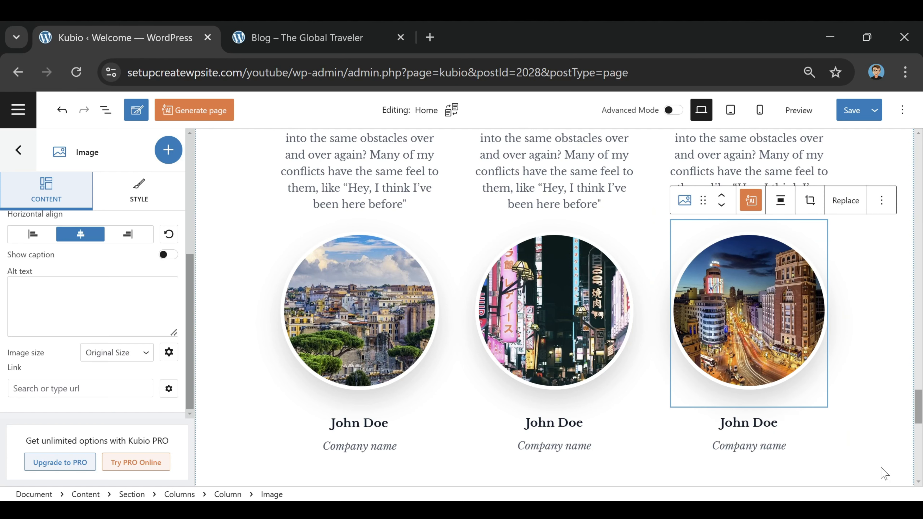
left_click(871, 453)
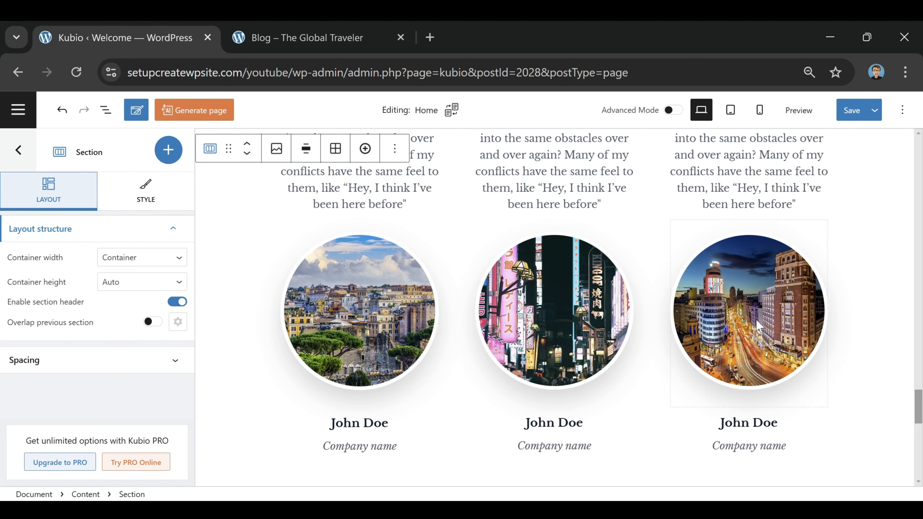
- Replace the name heading under the first testimonial's photo with "Rome, Italy"
left_click(428, 474)
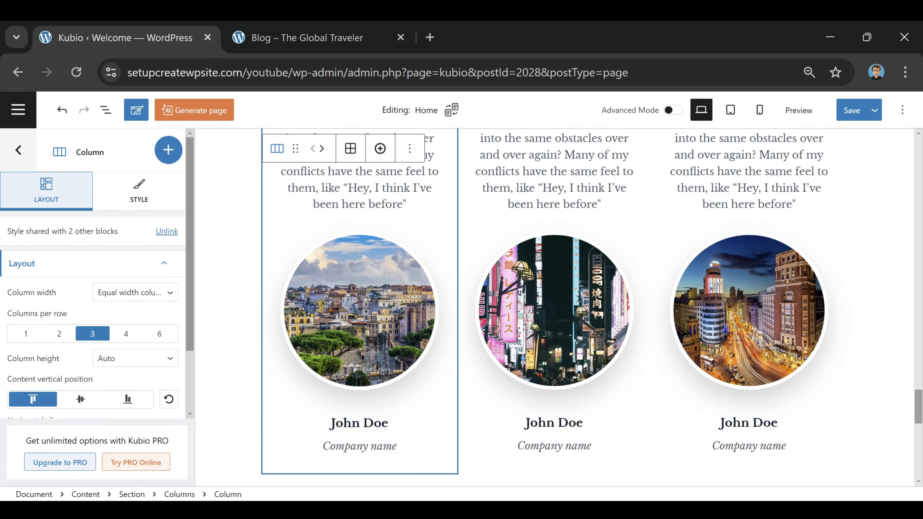
triple_click(359, 423)
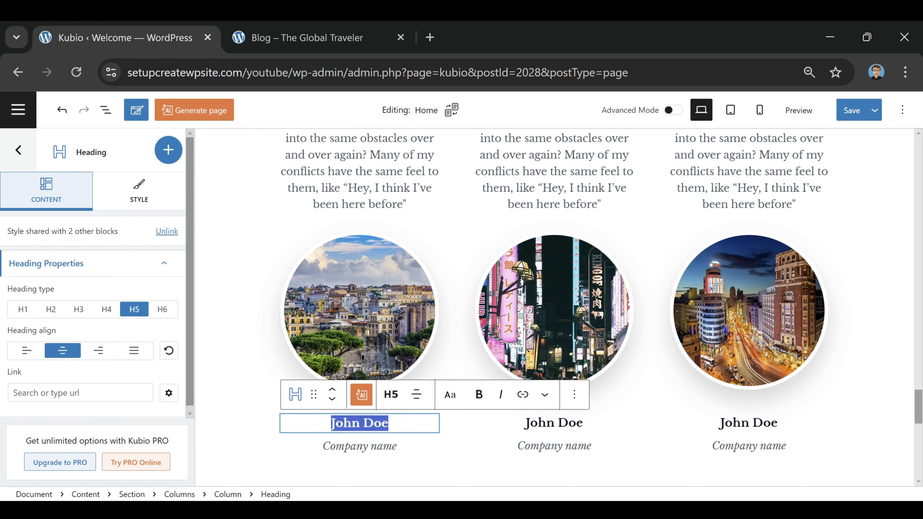
type("Rome, I")
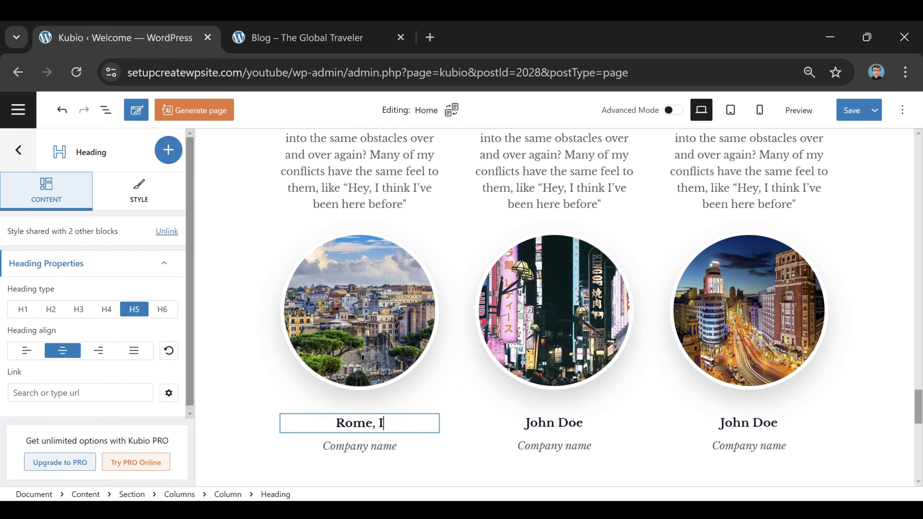
type("taly")
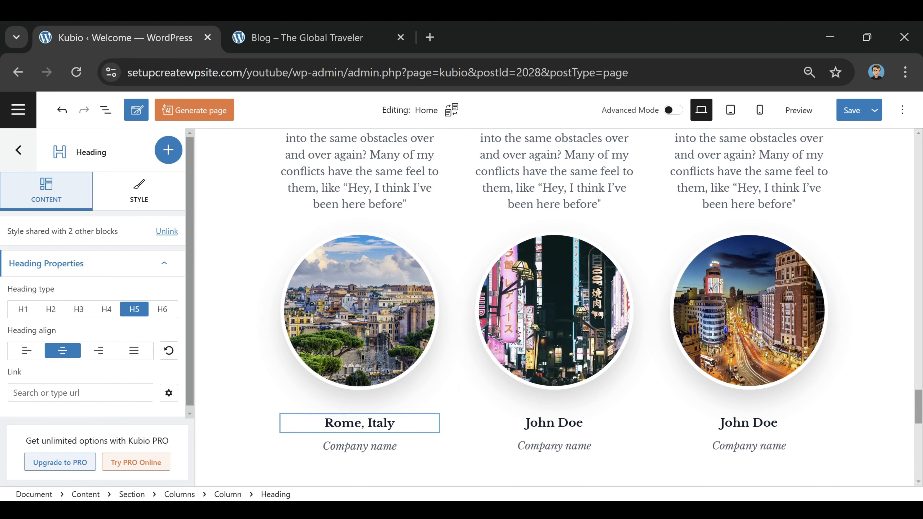
- Clear the "Company name" text under the "Rome, Italy" heading and delete its paragraph block
left_click(383, 446)
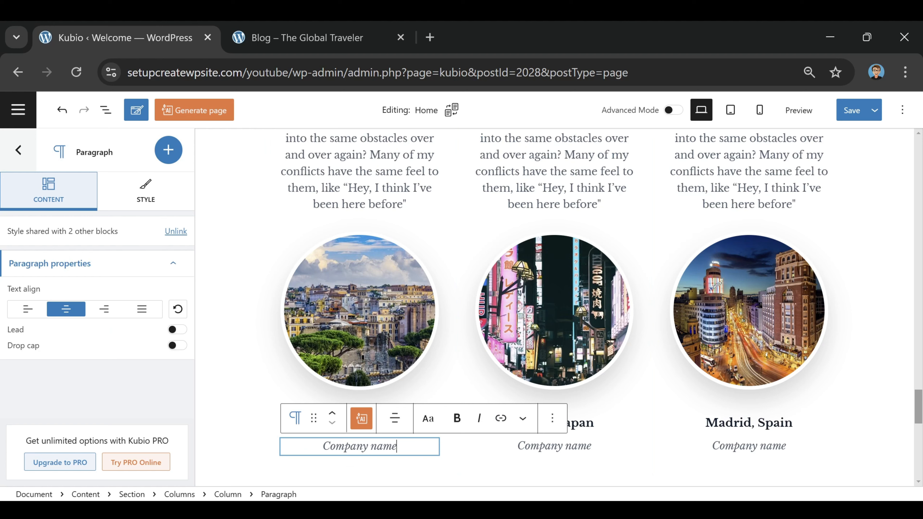
triple_click(336, 446)
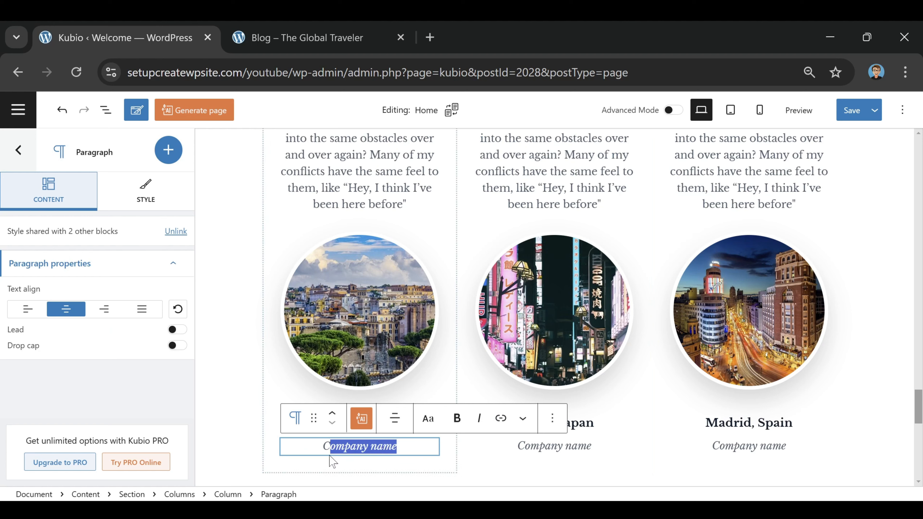
key("BackSpace")
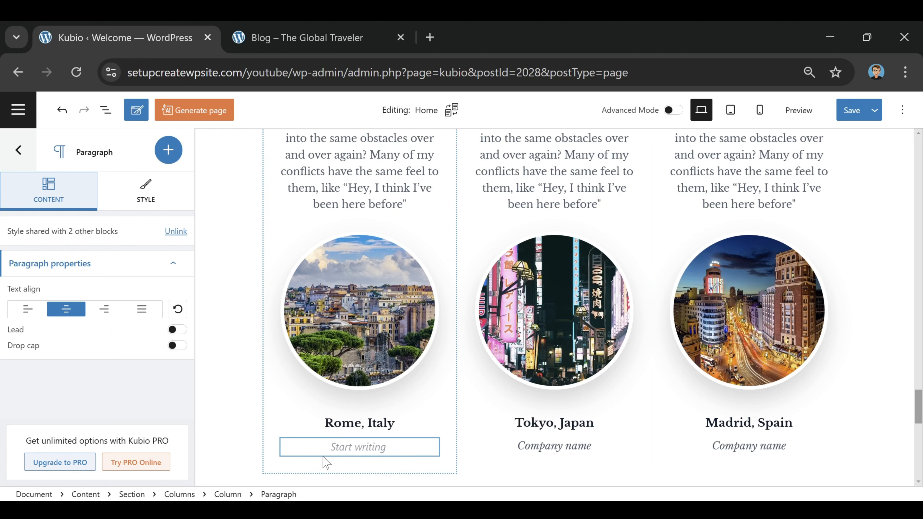
left_click(586, 450)
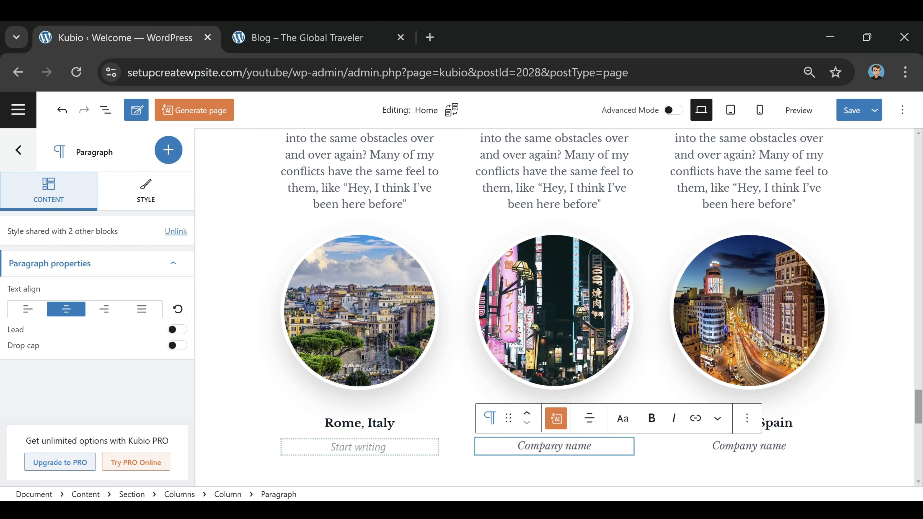
left_click(357, 448)
left_click(552, 418)
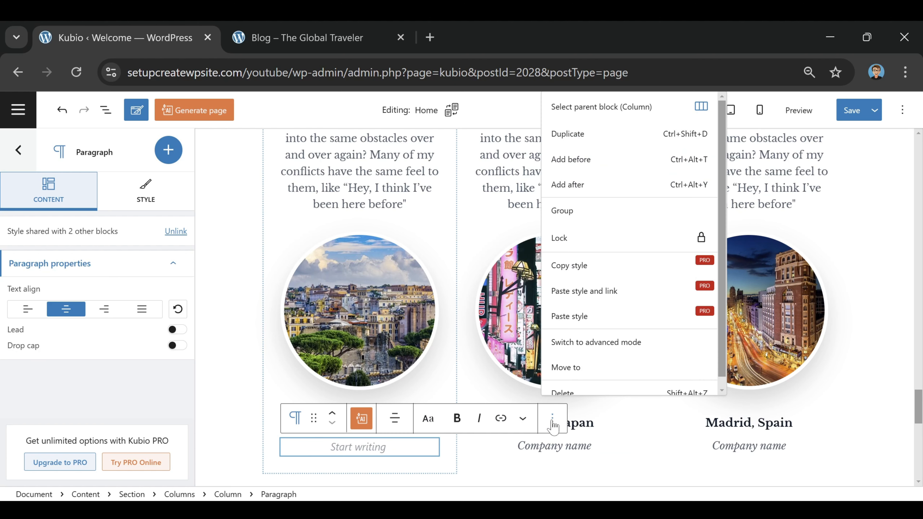
left_click(574, 392)
- Delete the "Company name" paragraph blocks under the "Tokyo, Japan" and "Madrid, Spain" headings
left_click(578, 445)
left_click(746, 418)
left_click(759, 392)
left_click(749, 446)
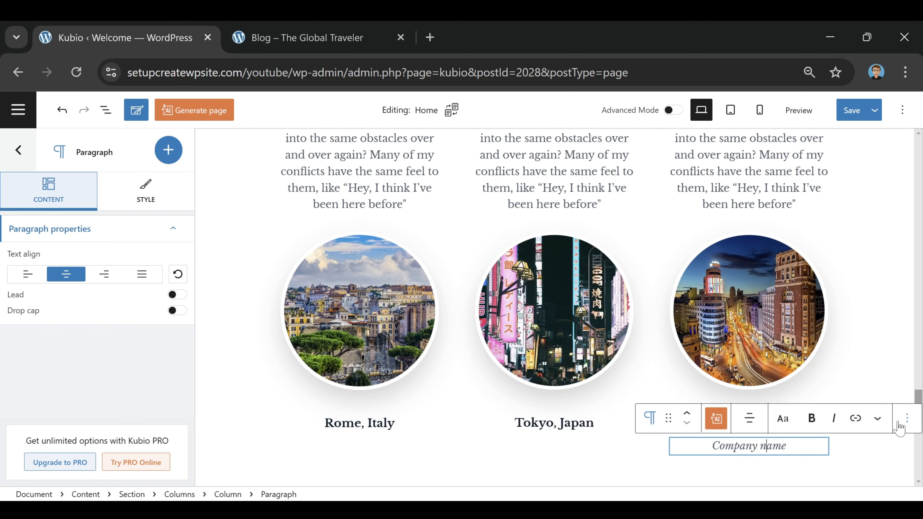
left_click(905, 417)
left_click(829, 393)
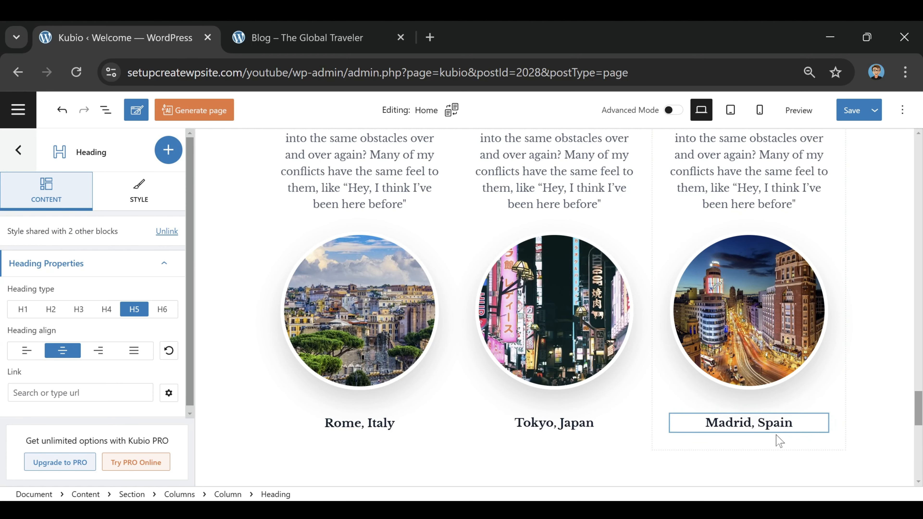
left_click(659, 476)
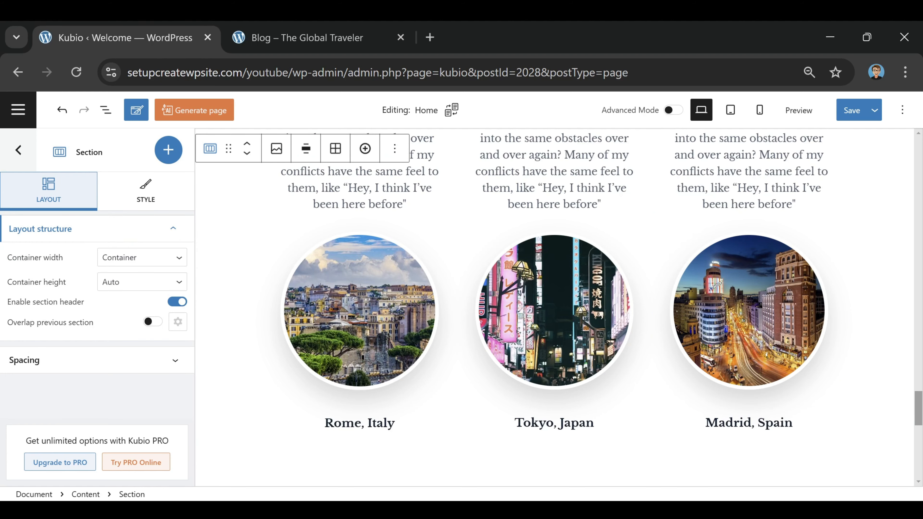
- Replace the Madrid testimonial's placeholder text with a paragraph beginning "Madrid was a vibrant adventure—exploring the Prado Museum" and ending "The passion was unforgettable."
scroll(659, 454, "up", 4)
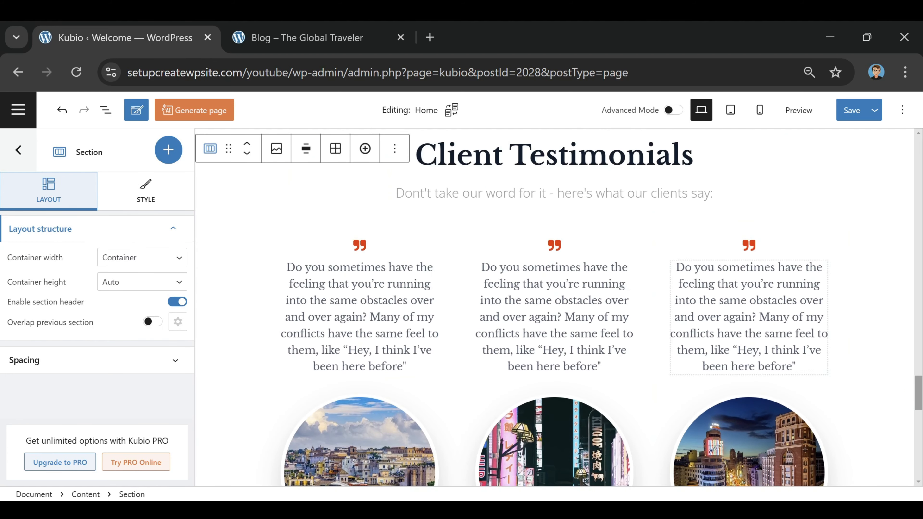
scroll(647, 386, "down", 4)
scroll(617, 363, "up", 4)
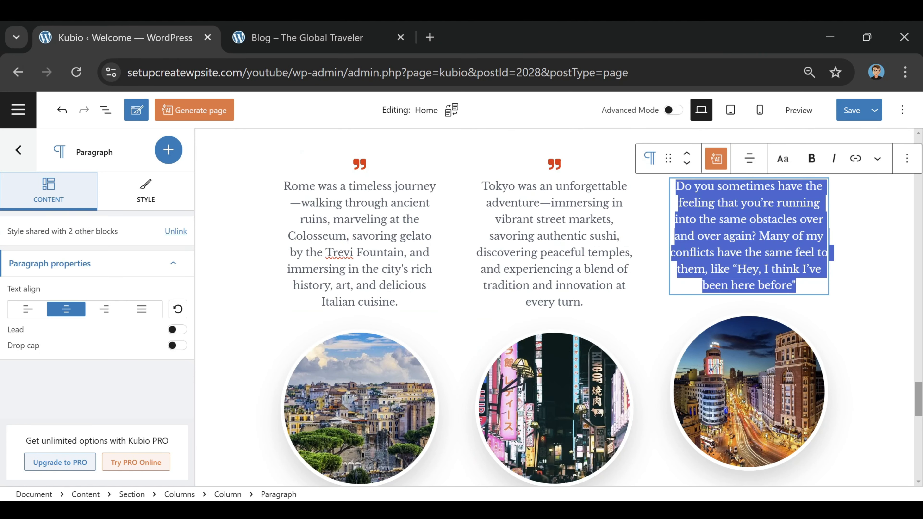
type("Madrid was a vibrant adventure—exploring the Prado Museum, strolling through Retiro Park, indulging in tapas, and experiencing the lively energy of Plaza Mayor. The passion was unforgettable.")
left_click(885, 317)
scroll(886, 317, "up", 2)
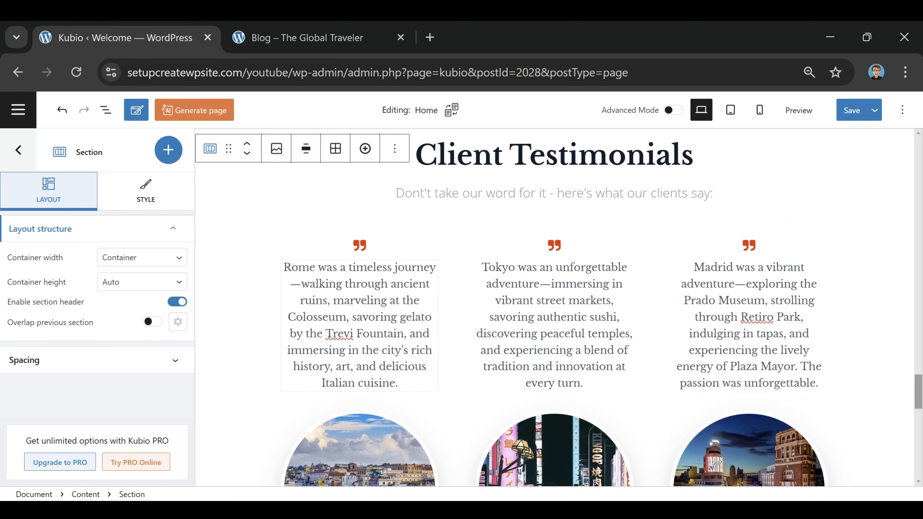
scroll(531, 318, "down", 2)
scroll(532, 318, "down", 3)
scroll(638, 357, "up", 5)
scroll(651, 371, "up", 2)
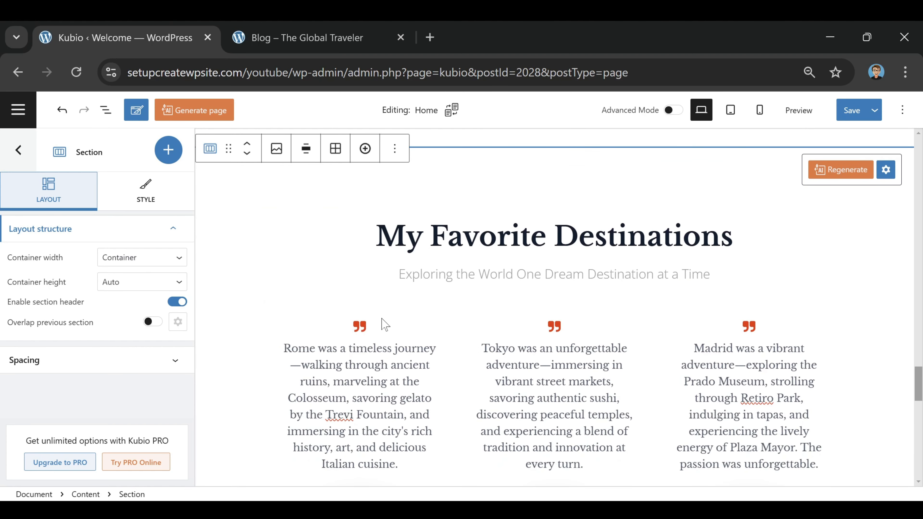
- Move the "Ready To Get Started?" section above the "My Favorite Destinations" section on the home page
scroll(552, 366, "down", 5)
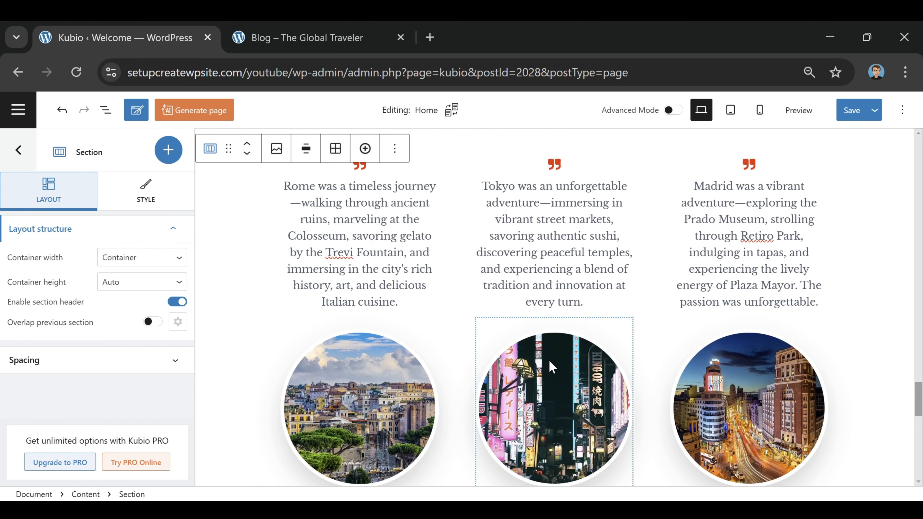
scroll(531, 346, "down", 6)
scroll(483, 298, "down", 5)
scroll(483, 298, "up", 5)
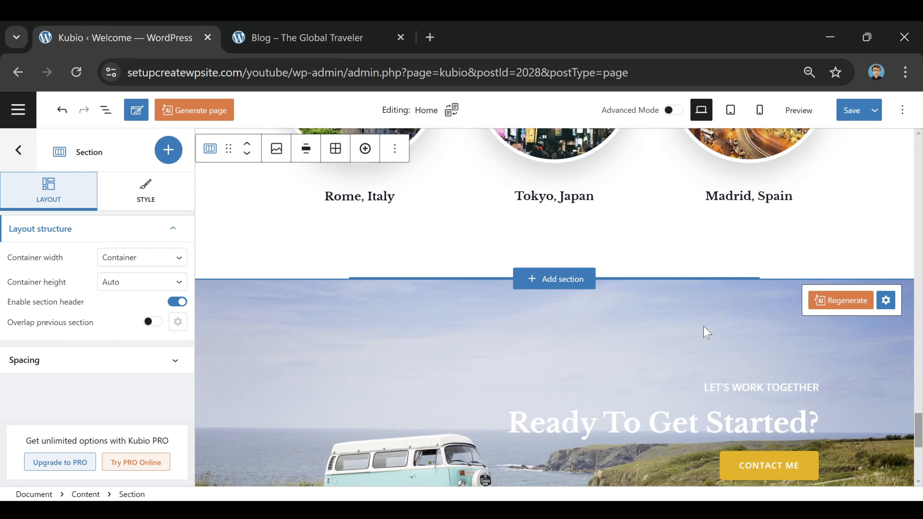
left_click(233, 313)
left_click(248, 255)
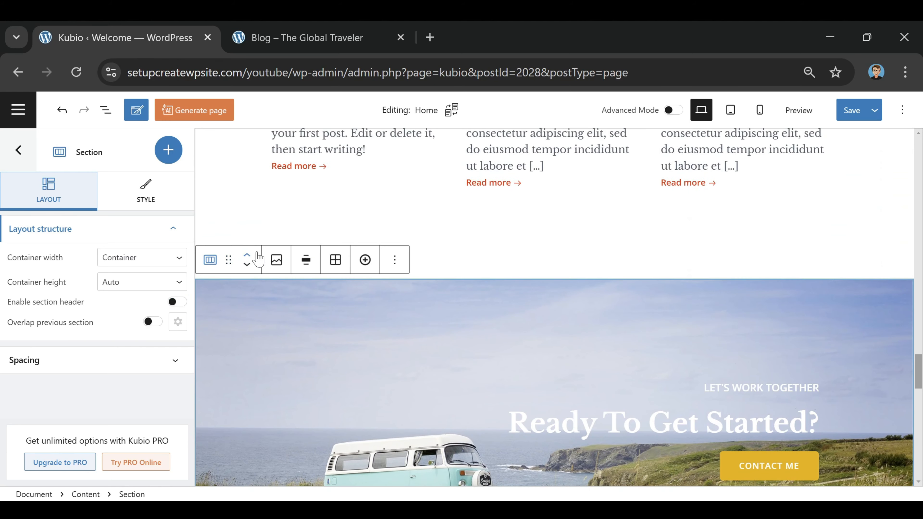
- Check the order of the home page sections from "My Latest Travels" down to "My Favorite Destinations"
scroll(625, 320, "down", 15)
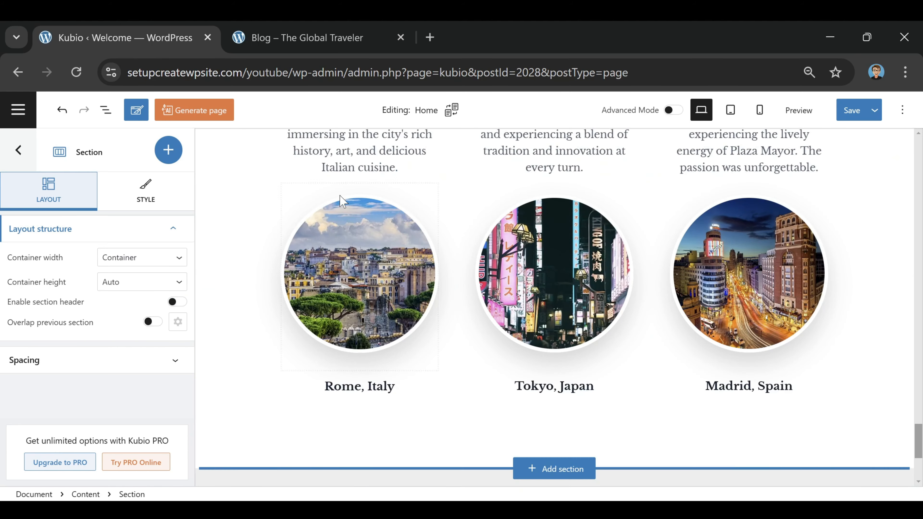
scroll(569, 285, "down", 5)
scroll(783, 287, "up", 15)
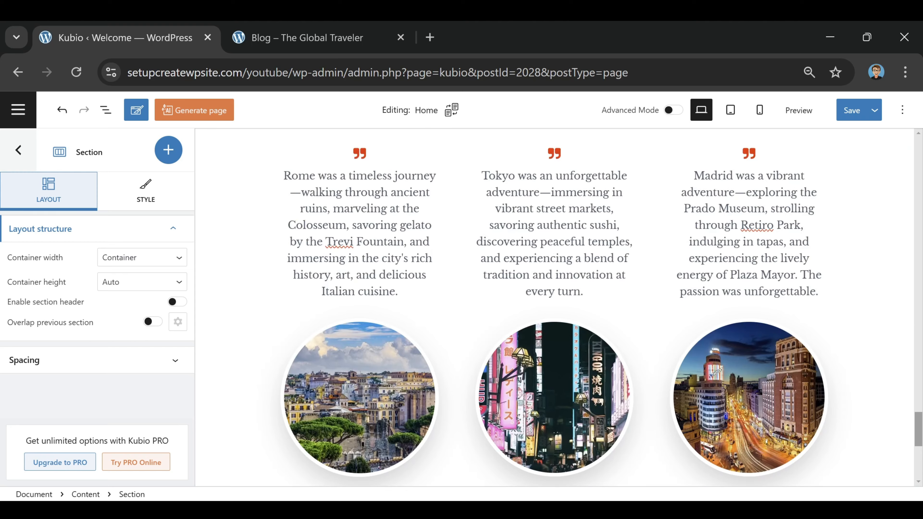
scroll(778, 291, "up", 10)
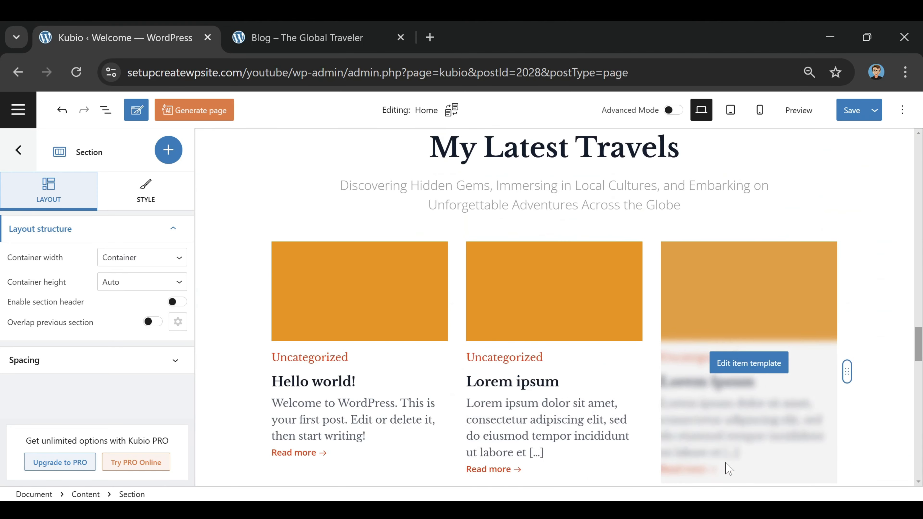
scroll(849, 295, "up", 2)
scroll(849, 295, "up", 5)
scroll(844, 309, "down", 5)
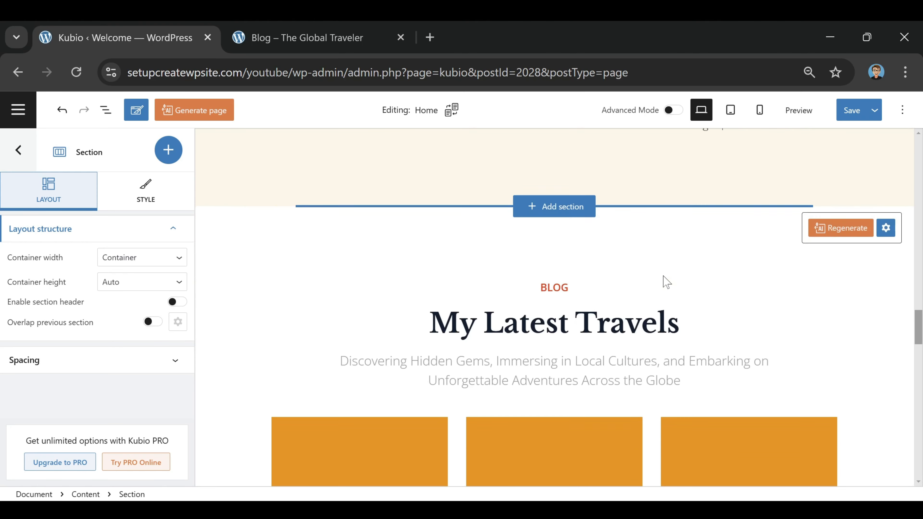
scroll(325, 387, "down", 2)
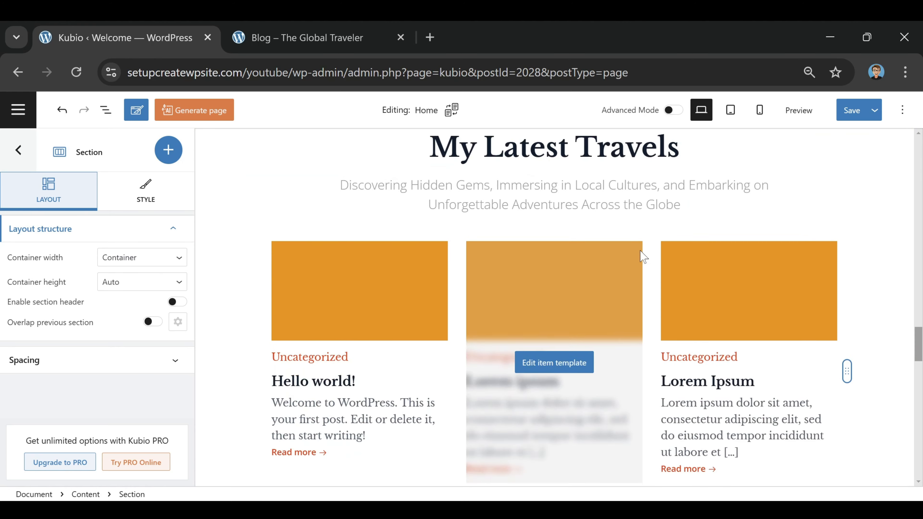
scroll(545, 352, "up", 2)
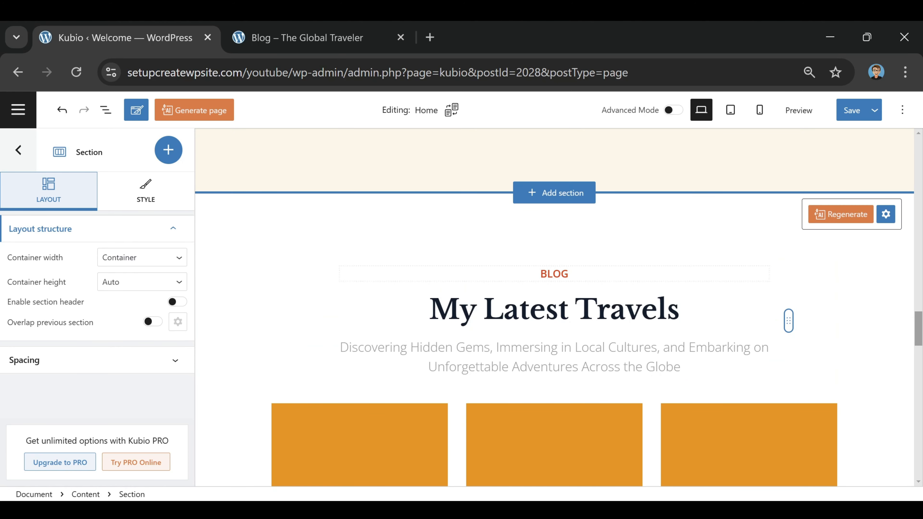
scroll(865, 370, "up", 3)
scroll(863, 371, "down", 5)
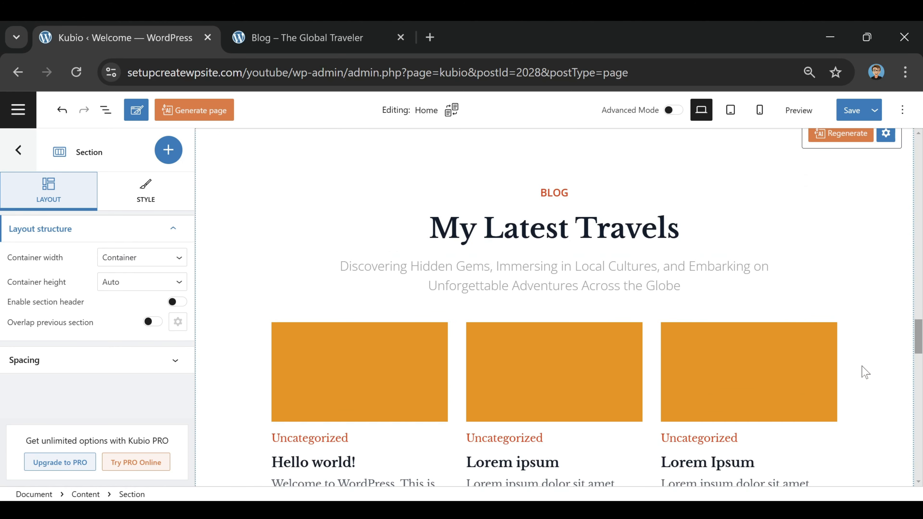
- Select the "My Latest Travels" section and save the changes to the home page
left_click(871, 227)
scroll(403, 305, "up", 2)
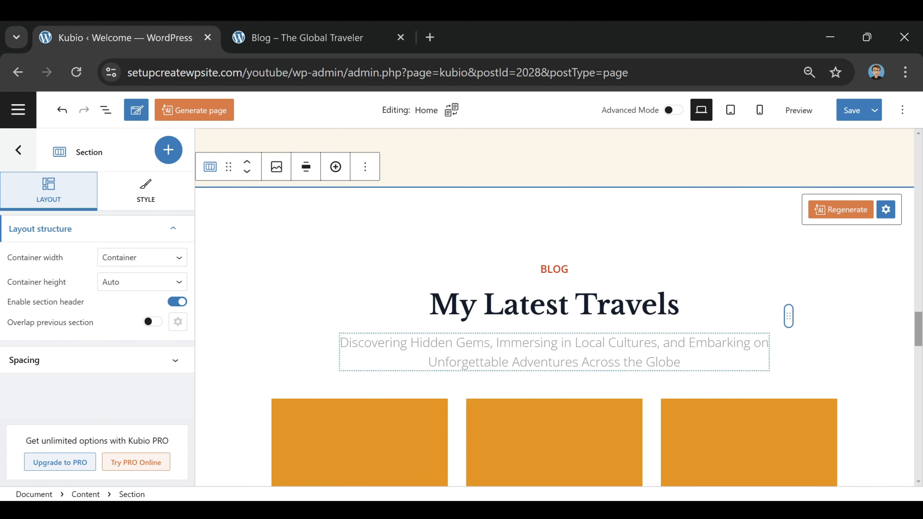
left_click(850, 113)
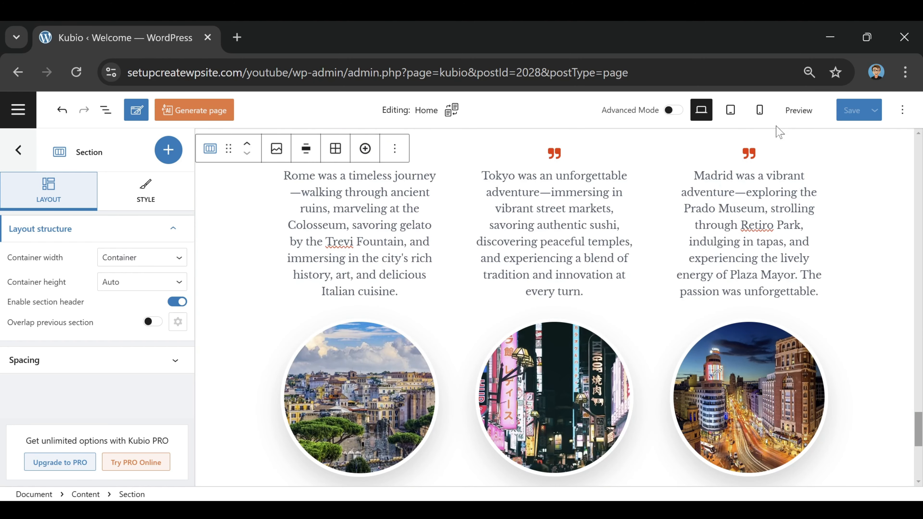
- Preview the saved home page, review its sections from the header to the footer, and close the preview
left_click(798, 110)
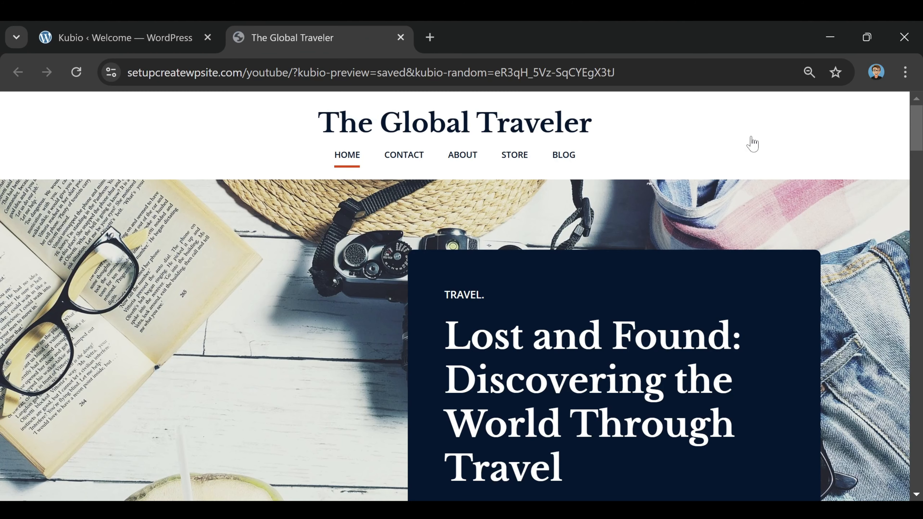
scroll(316, 271, "down", 6)
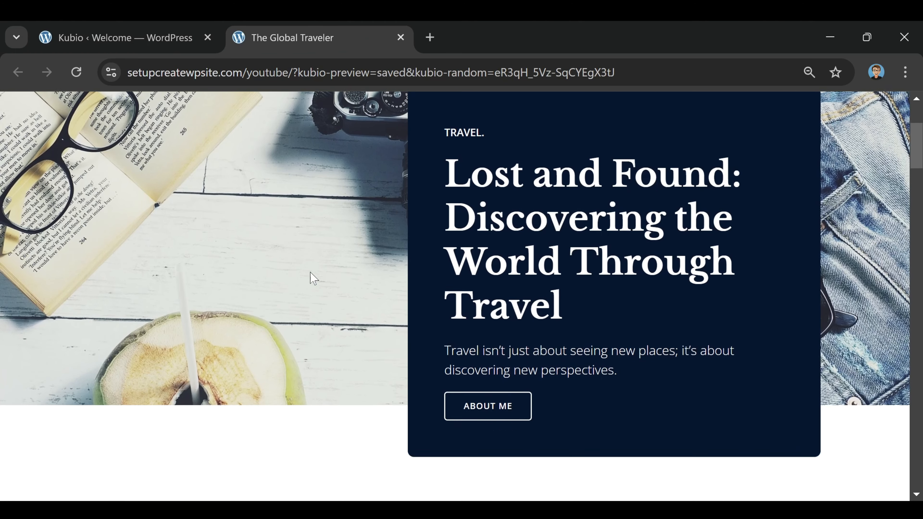
scroll(312, 272, "down", 8)
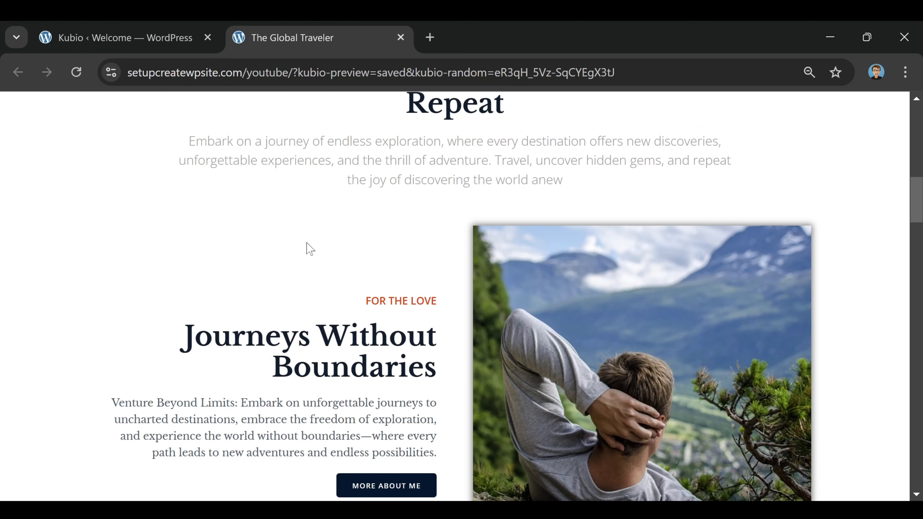
scroll(310, 249, "down", 10)
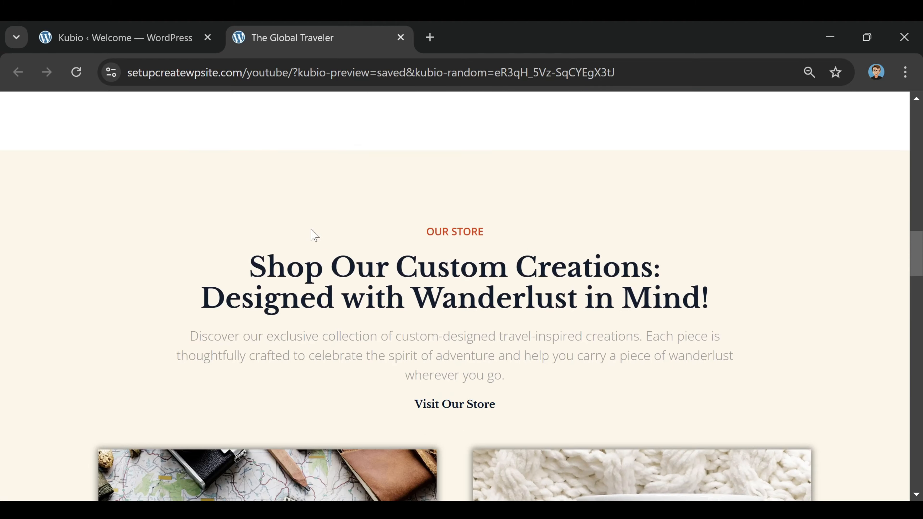
scroll(318, 220, "down", 2)
scroll(317, 189, "down", 9)
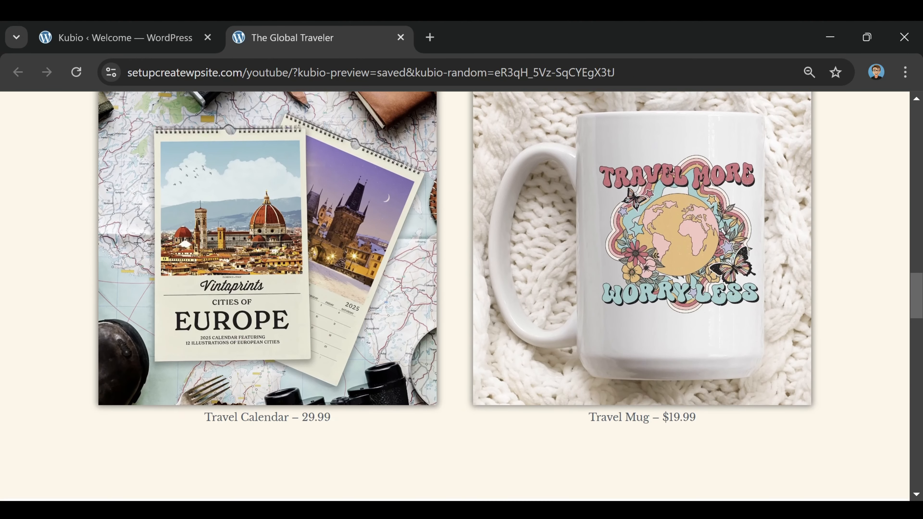
scroll(317, 166, "down", 8)
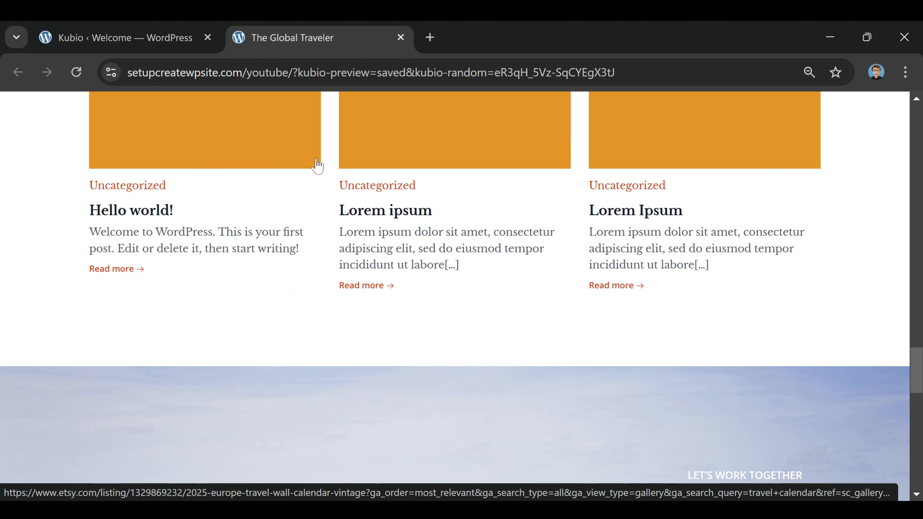
scroll(416, 231, "up", 3)
scroll(527, 270, "down", 6)
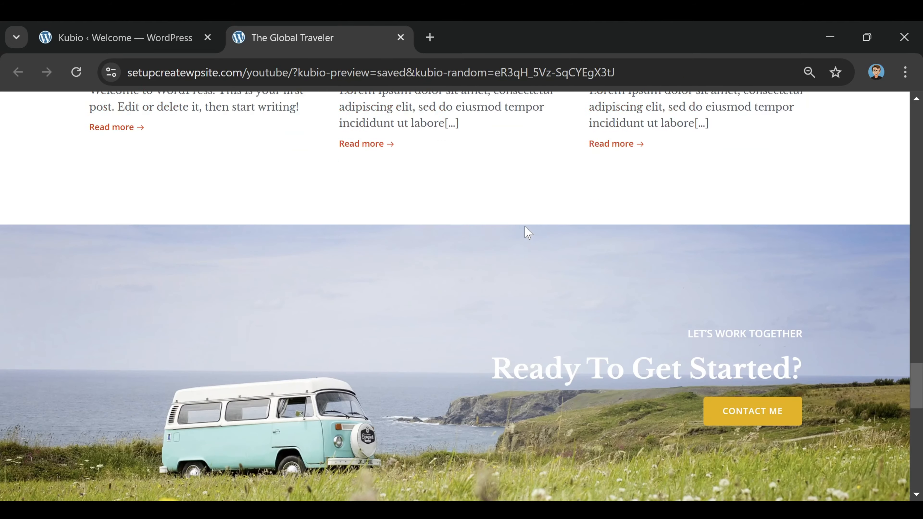
scroll(501, 185, "down", 8)
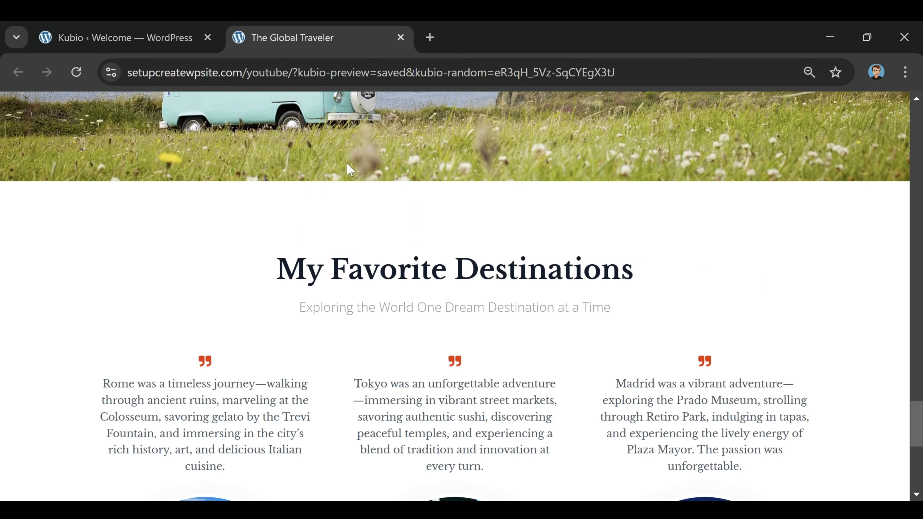
scroll(694, 165, "down", 6)
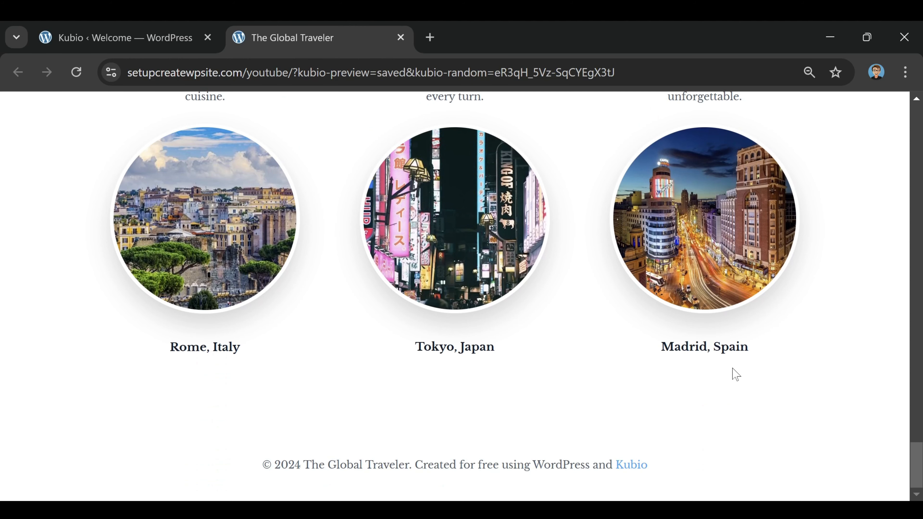
scroll(734, 375, "up", 20)
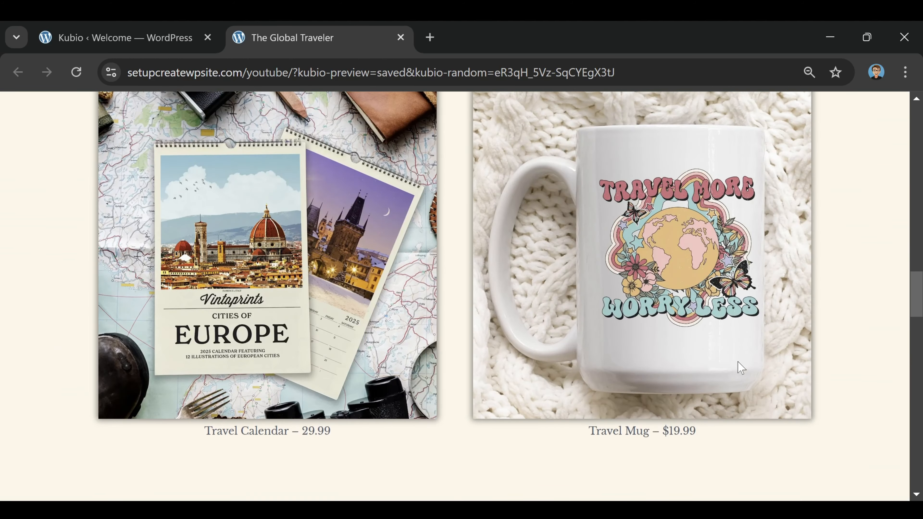
scroll(734, 360, "up", 8)
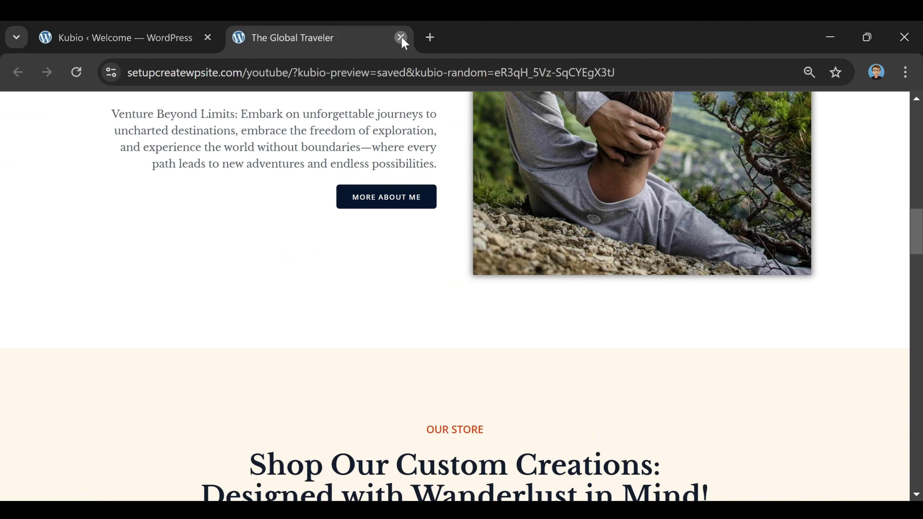
left_click(401, 36)
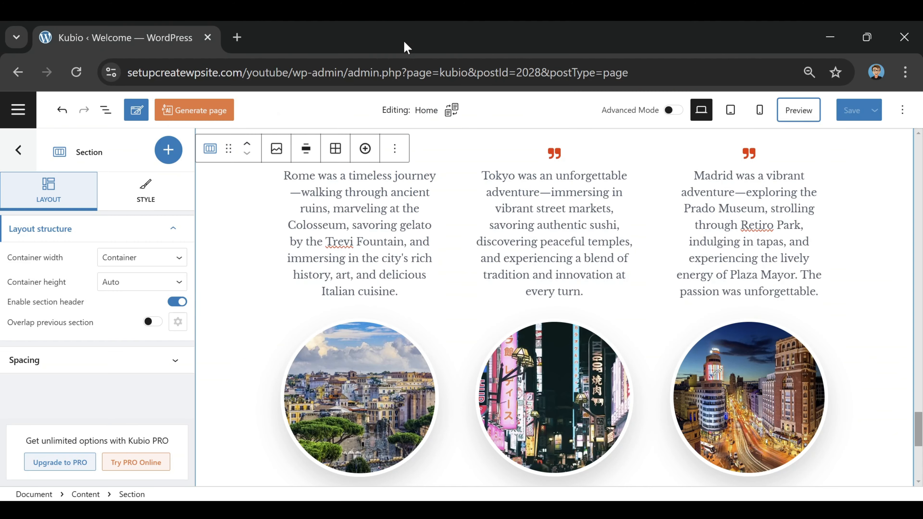
- Leave the page editor for the WordPress dashboard and open the list of all posts
left_click(19, 116)
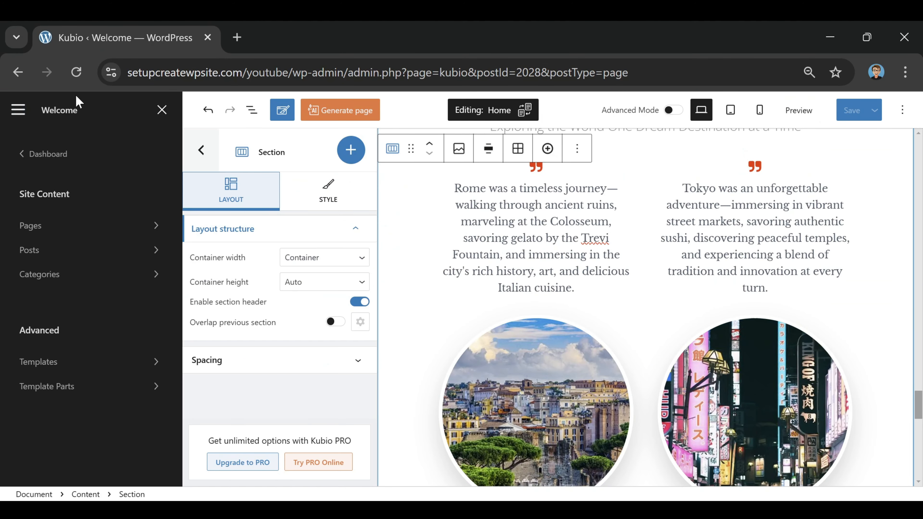
left_click(44, 155)
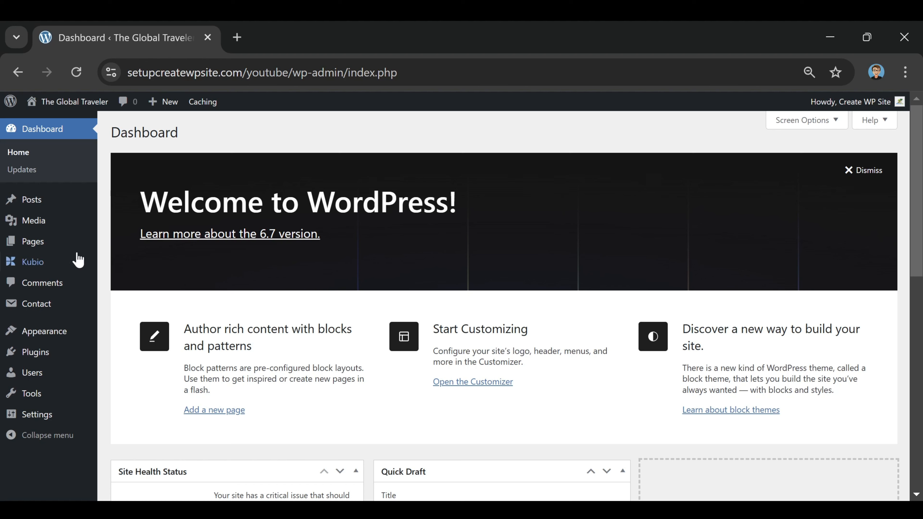
mouse_move(29, 207)
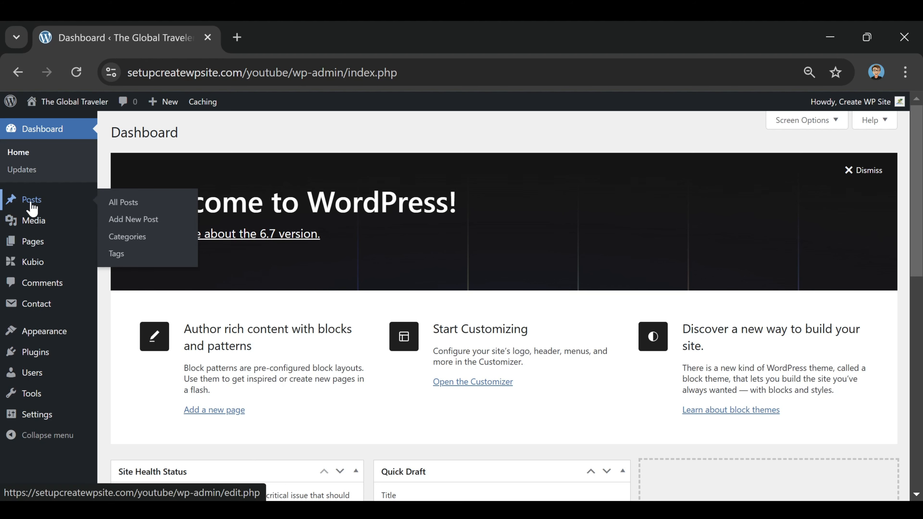
left_click(32, 207)
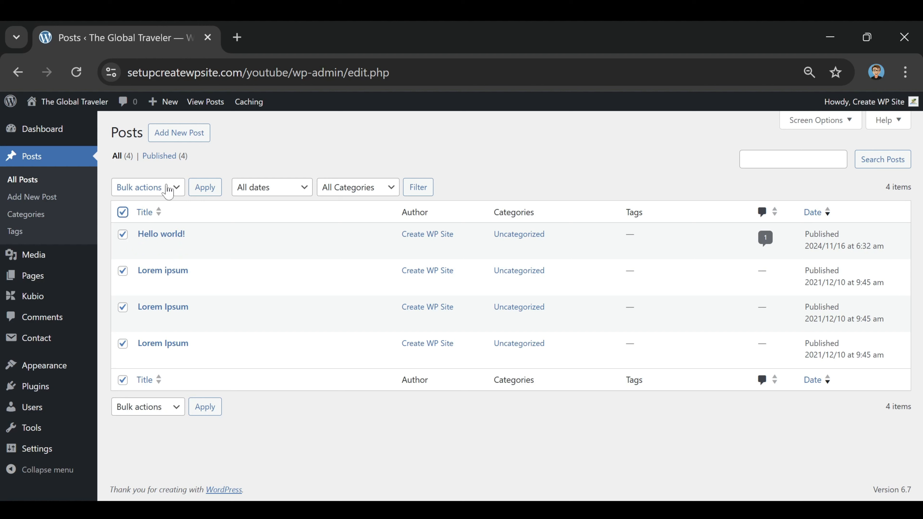
- Select all the sample posts in the list and move them to the trash in bulk
left_click(123, 213)
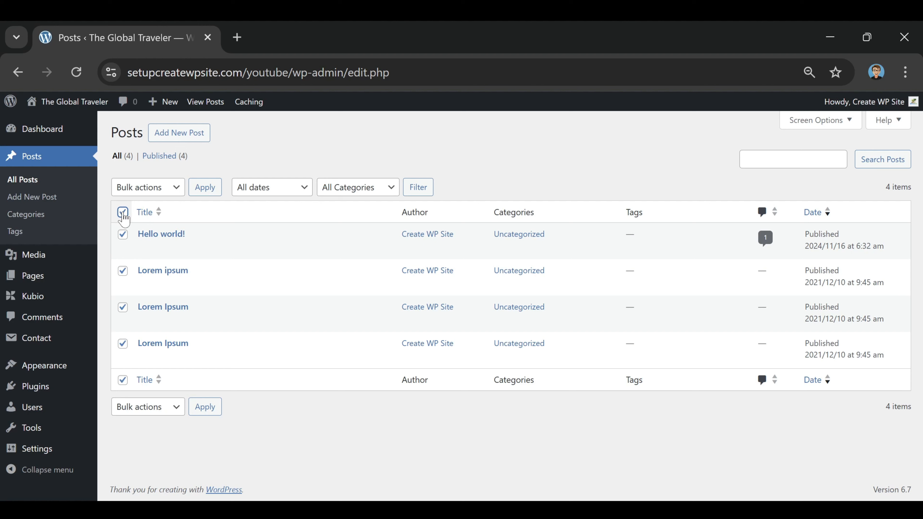
left_click(176, 189)
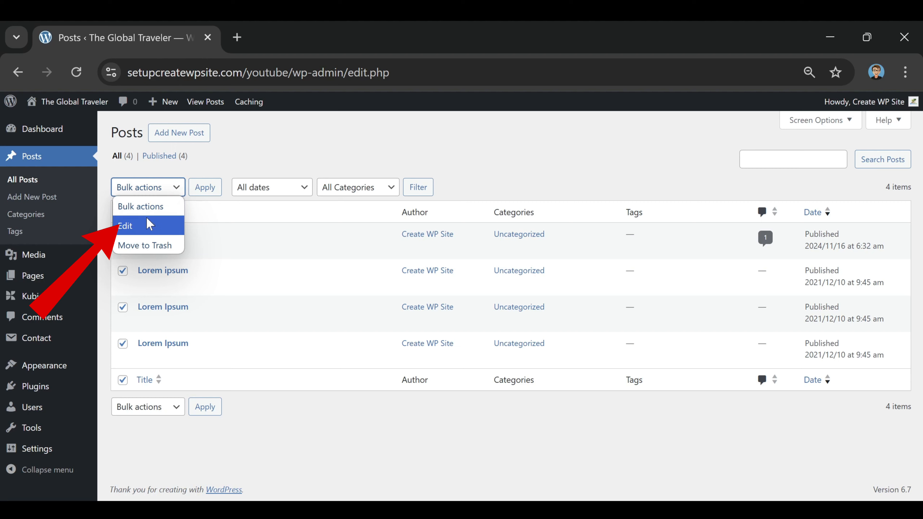
left_click(125, 244)
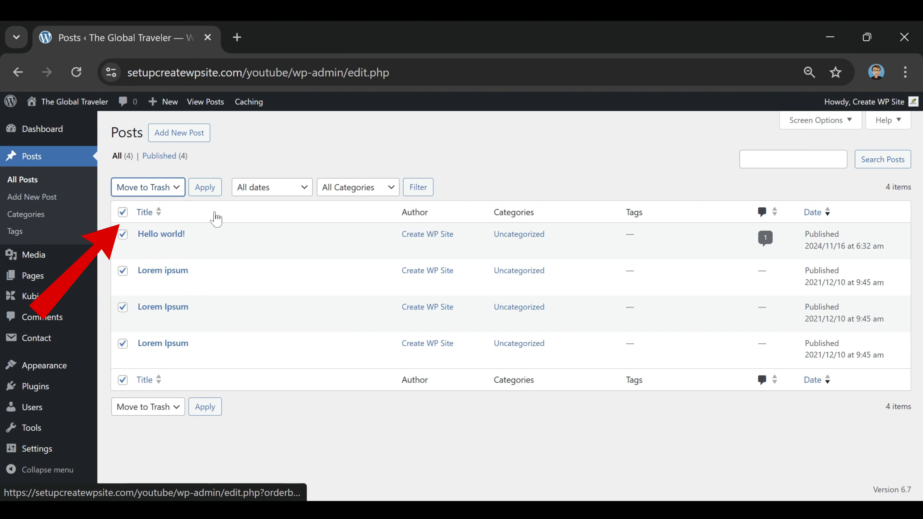
left_click(205, 187)
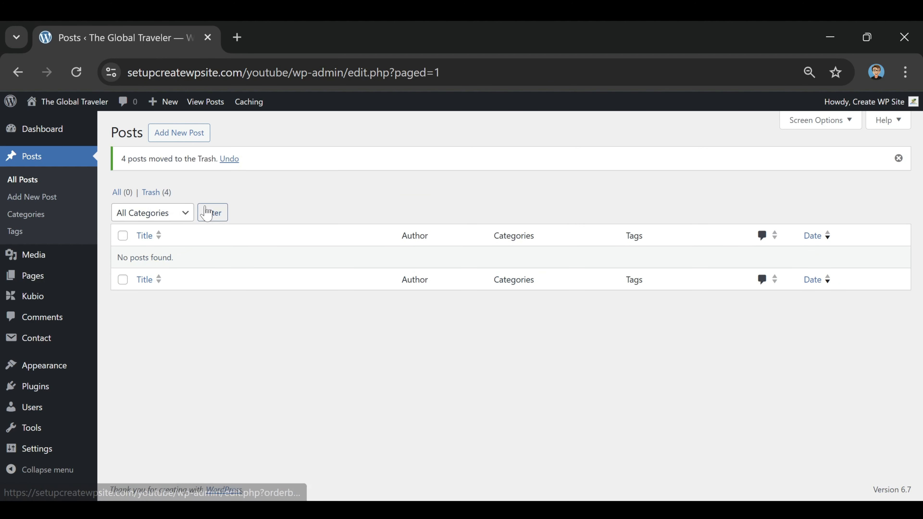
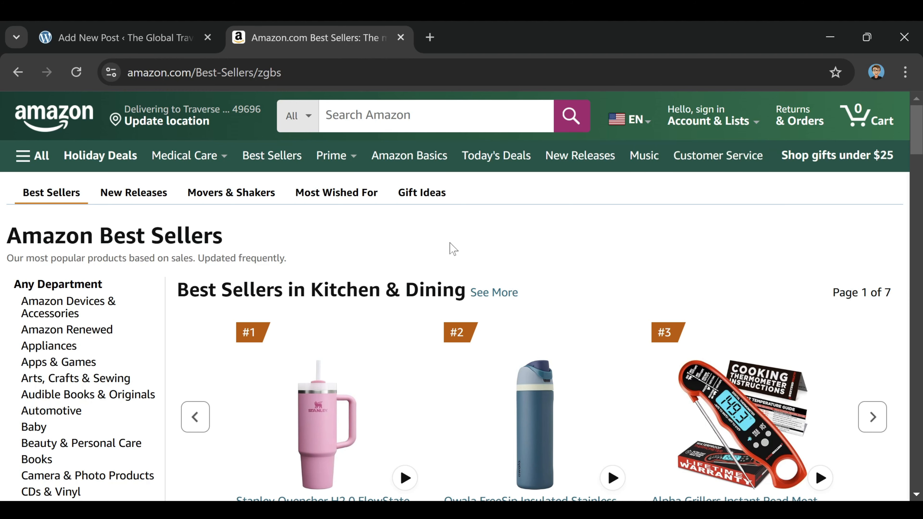
- Browse the Amazon Best Sellers page through Kitchen & Dining, Electronics, and Clothing, Shoes & Jewelry
scroll(469, 239, "down", 8)
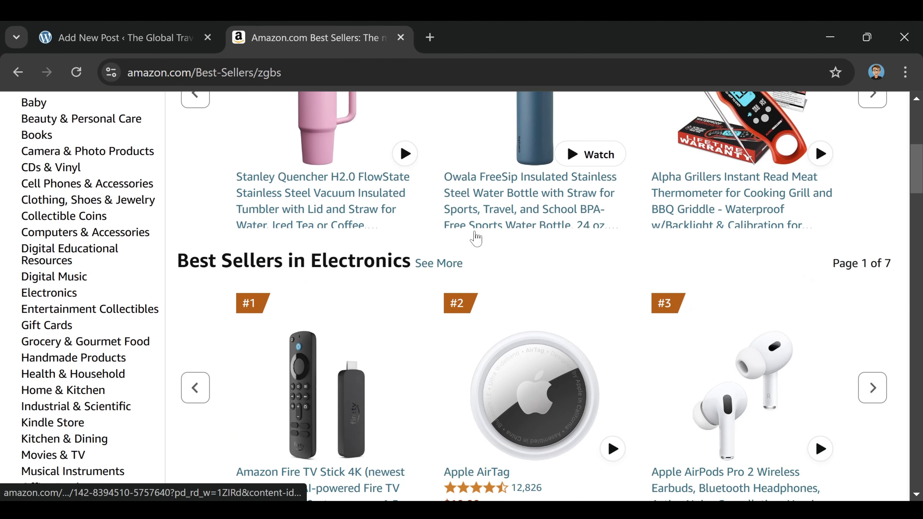
scroll(503, 241, "down", 4)
scroll(692, 200, "down", 2)
scroll(595, 340, "up", 1)
scroll(595, 340, "up", 1)
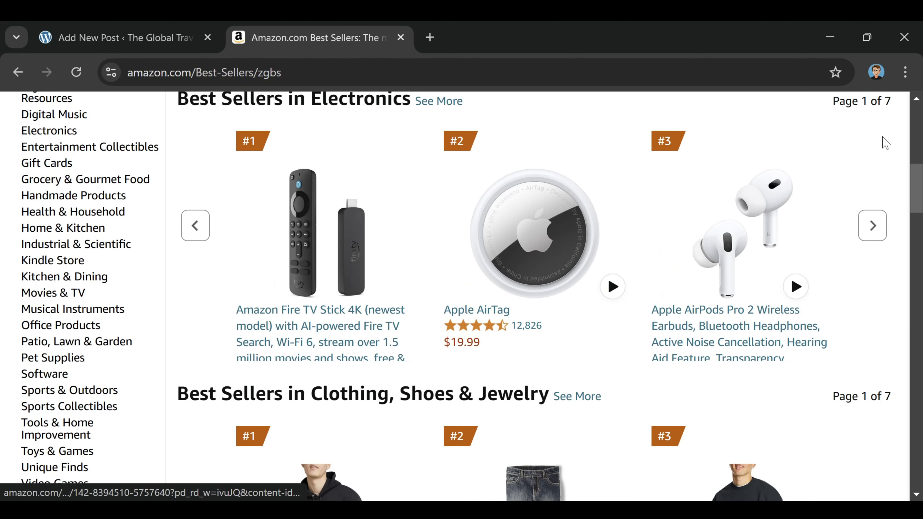
- Open the Apple AirPods Pro 2 product page and save its product images, including the noise cancellation and box contents pictures
left_click(736, 331)
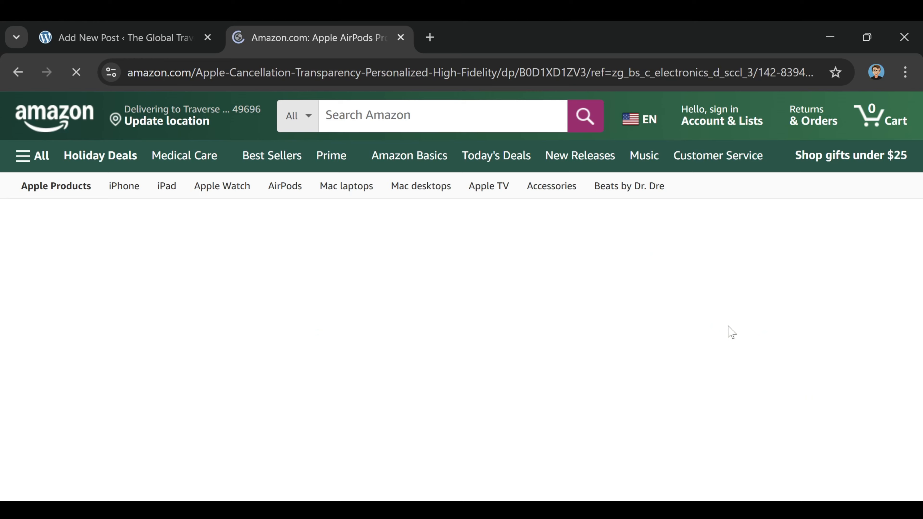
scroll(577, 302, "down", 2)
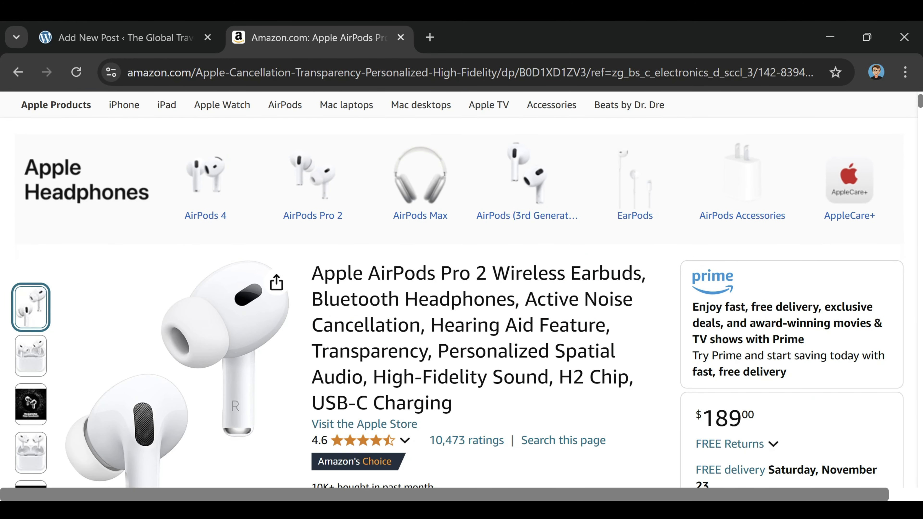
scroll(462, 291, "down", 2)
scroll(461, 290, "down", 2)
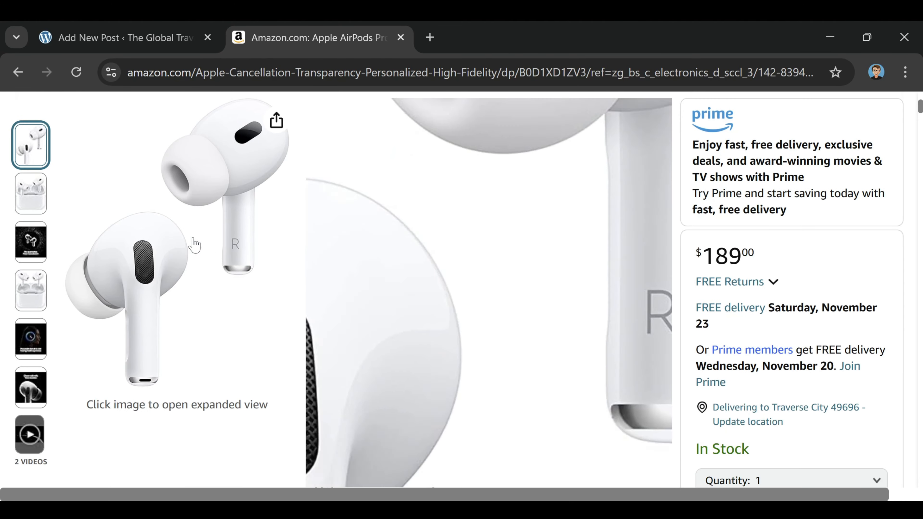
left_click(241, 145)
right_click(376, 287)
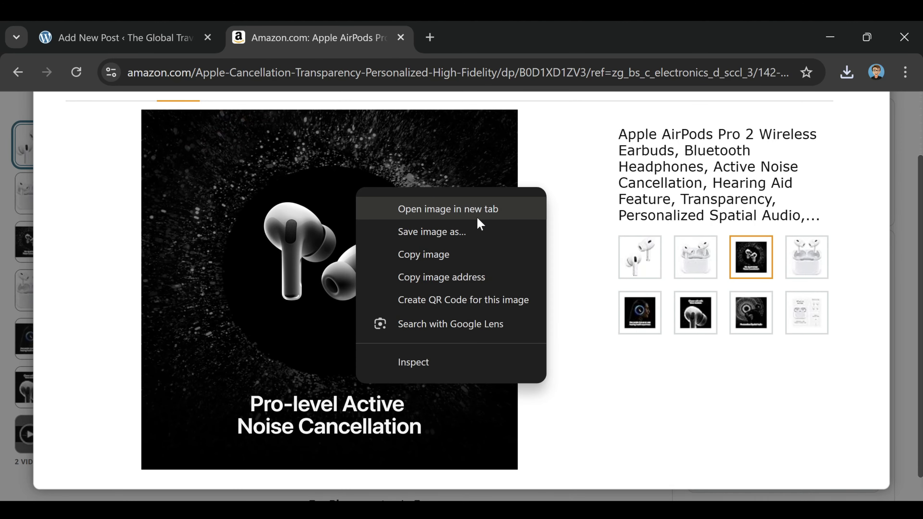
left_click(468, 228)
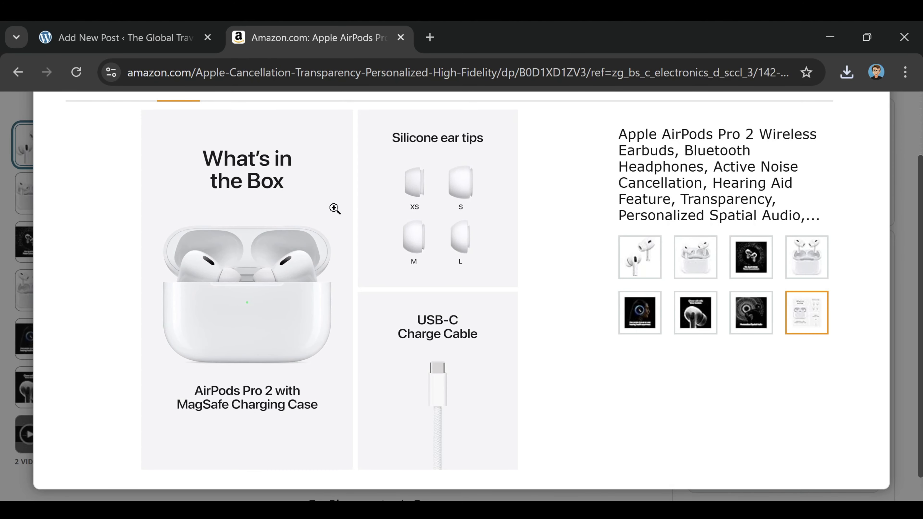
right_click(334, 209)
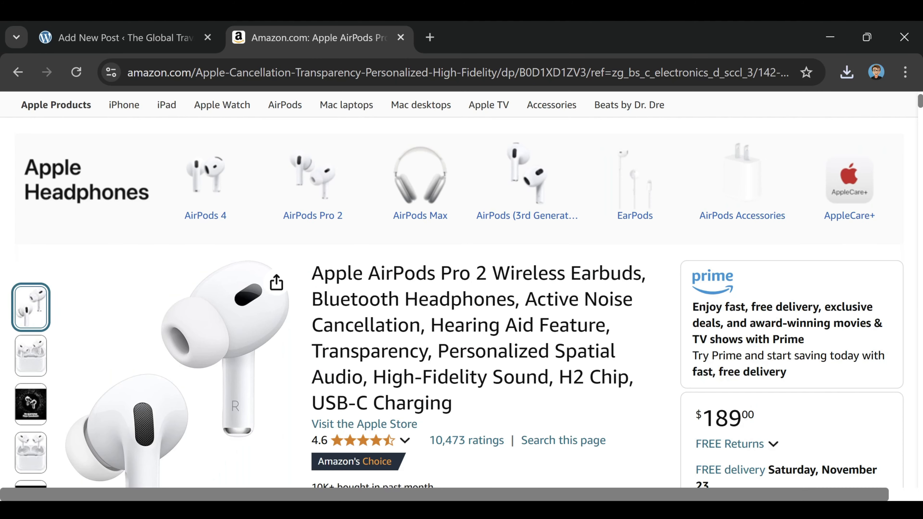
- Copy the product name from the Amazon page and title the new WordPress post "Apple AirPods Pro 2 Wireless Earbuds Review"
left_click_drag(311, 274, 641, 273)
key("ctrl+c")
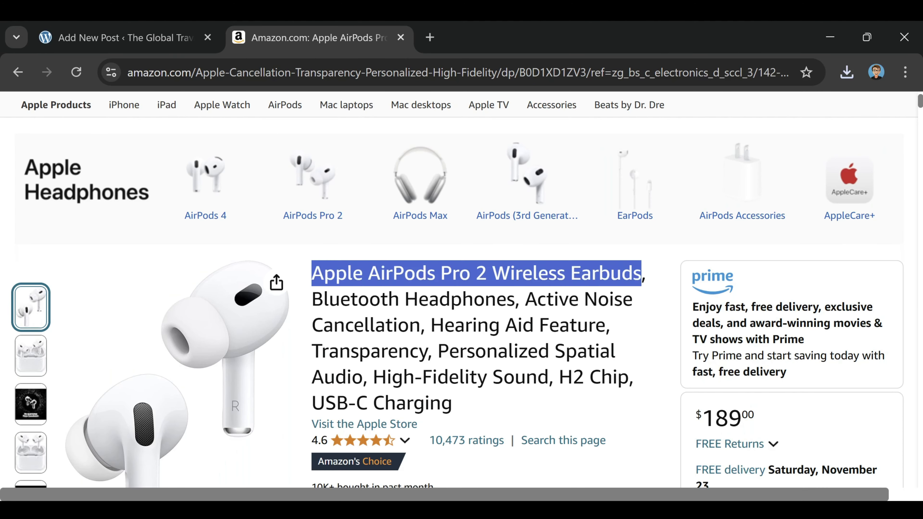
left_click(163, 41)
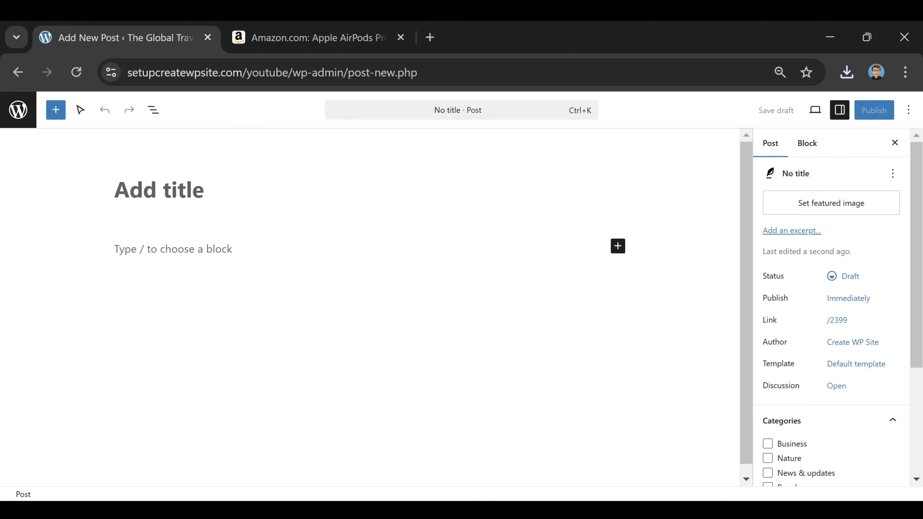
key("ctrl+v")
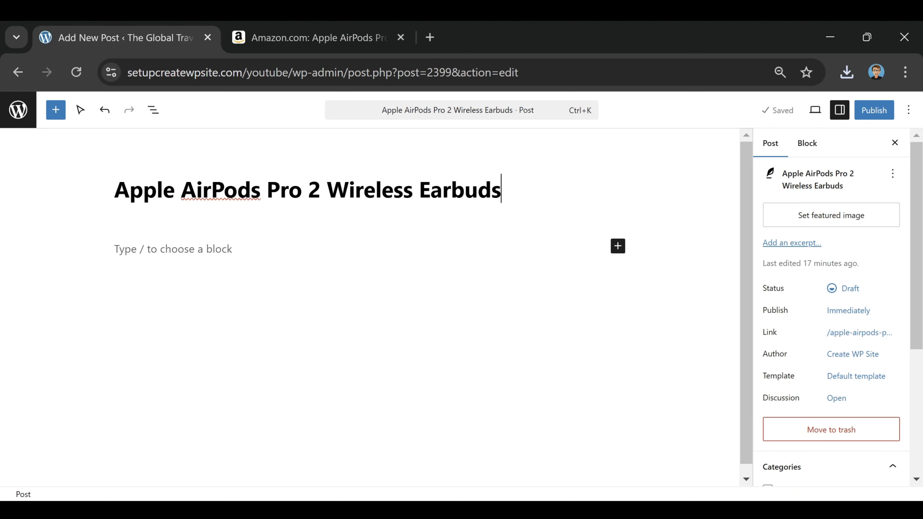
type("Review")
key("Return")
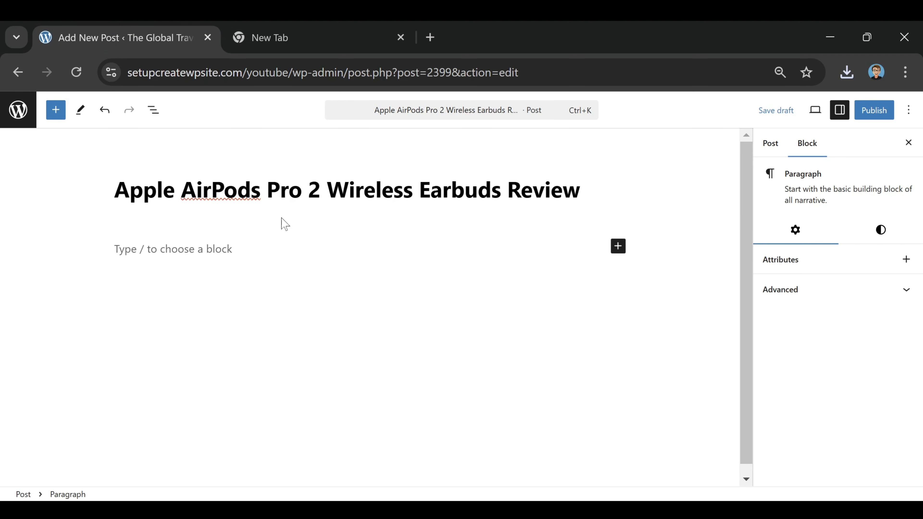
- Switch to ChatGPT and submit the prompt "write me a review of Apple AirPods Pro 2 Wireless Earbuds"
left_click(366, 35)
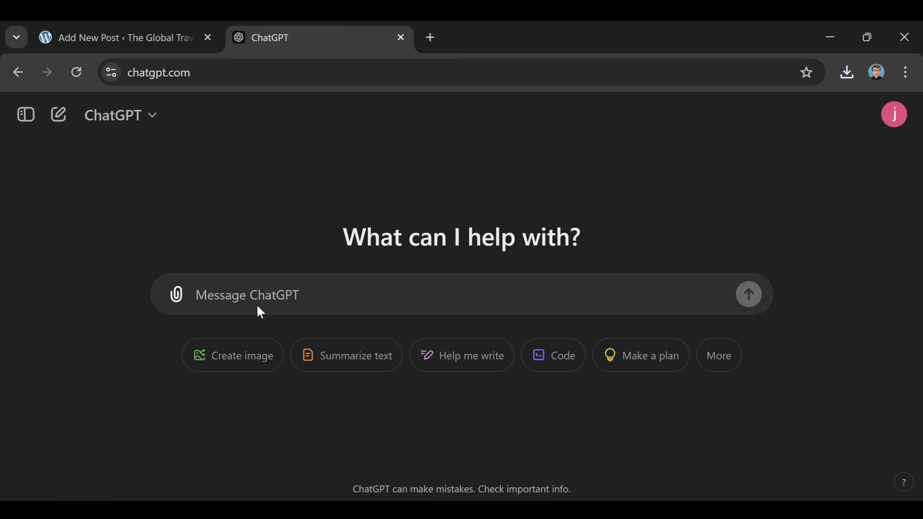
type("write me a review of")
key("alt")
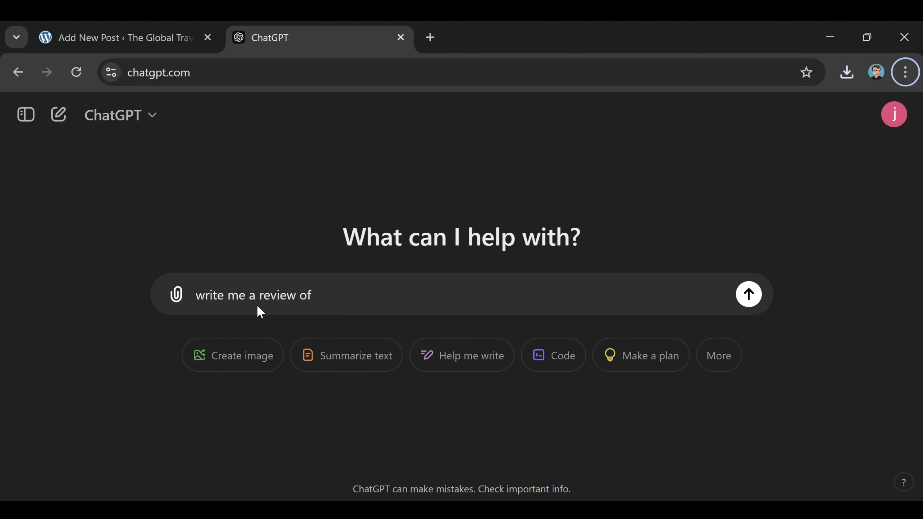
left_click(430, 313)
key("ctrl+v")
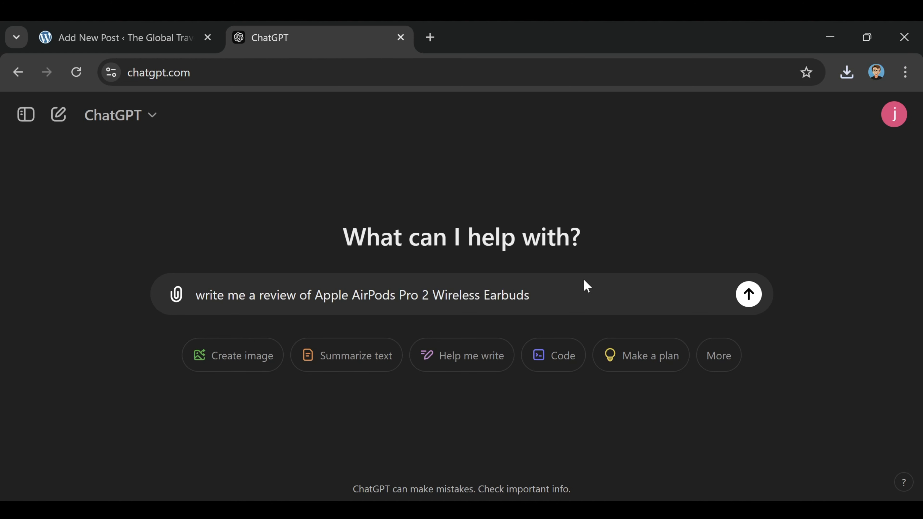
key("Return")
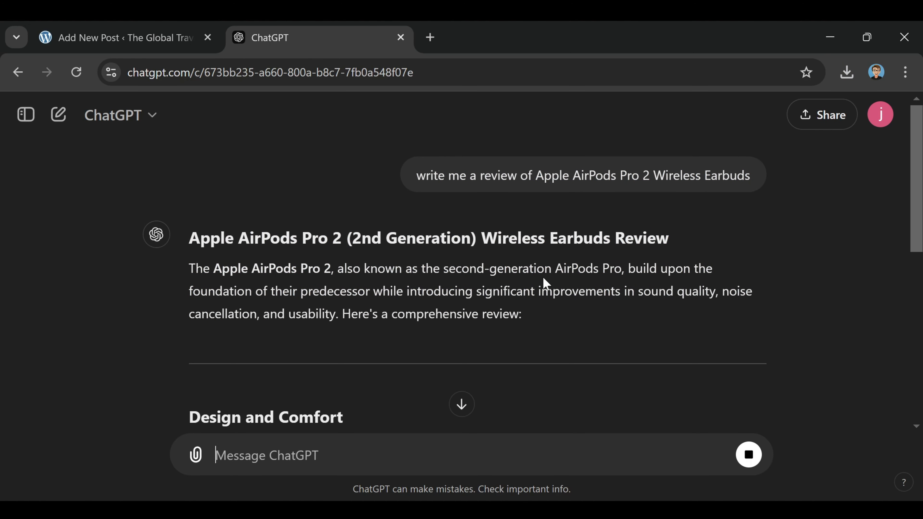
- Read through the generated review from the introduction and Design and Comfort to Battery Life and Cons
scroll(593, 293, "down", 7)
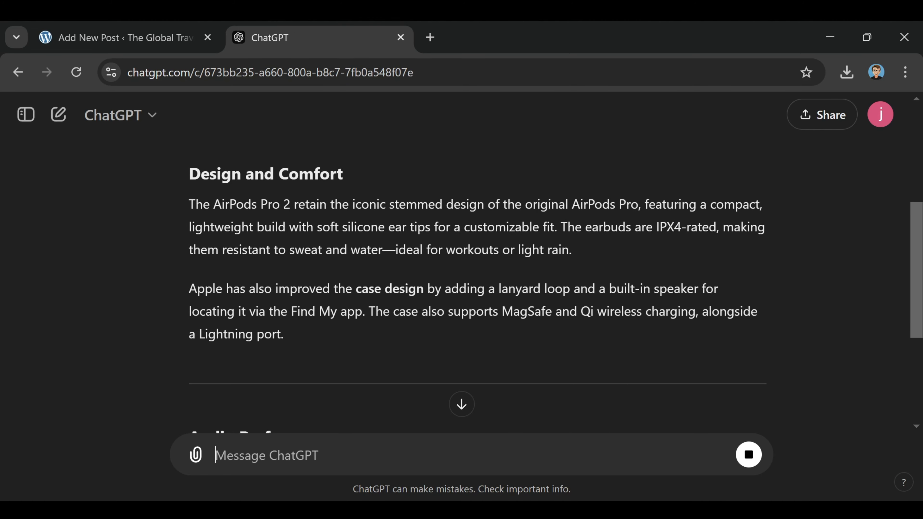
scroll(589, 295, "down", 2)
left_click(201, 44)
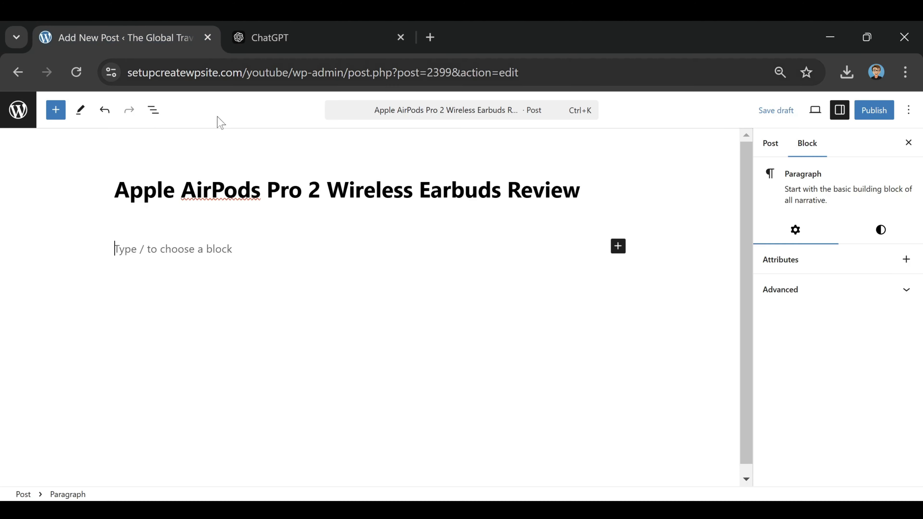
left_click(309, 45)
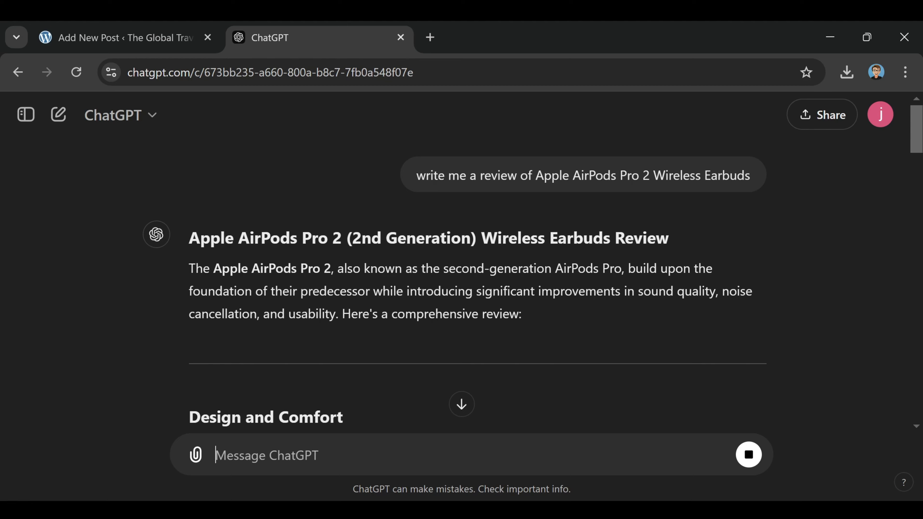
scroll(451, 266, "down", 8)
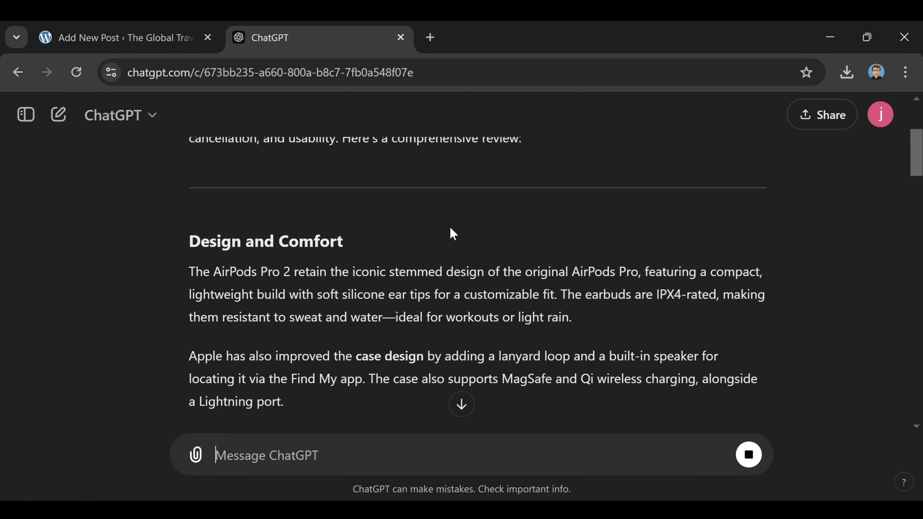
scroll(467, 240, "down", 17)
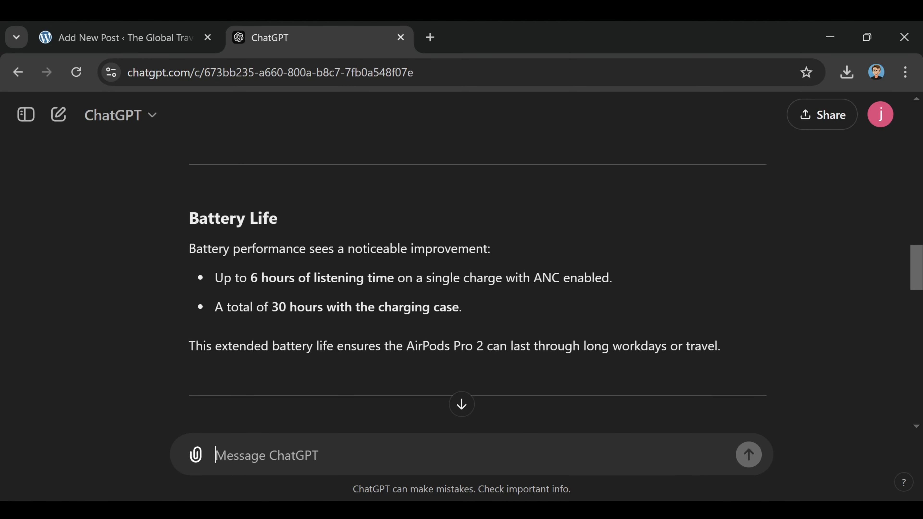
scroll(405, 262, "down", 13)
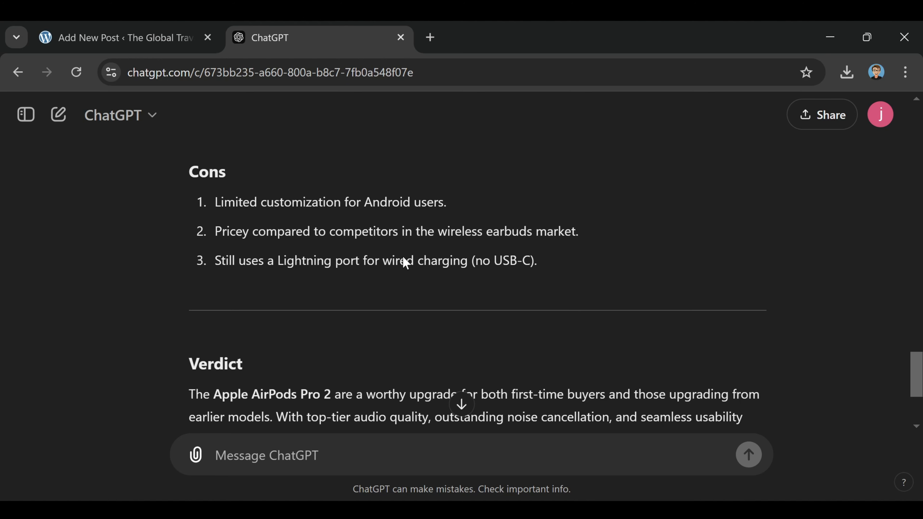
- Copy the complete ChatGPT review and paste it into the body of the WordPress post below the title
scroll(477, 255, "down", 1)
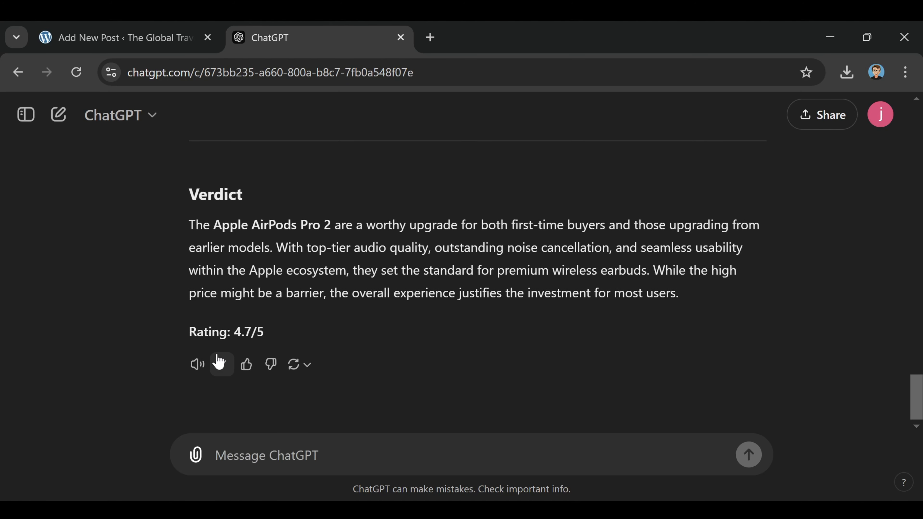
left_click(130, 37)
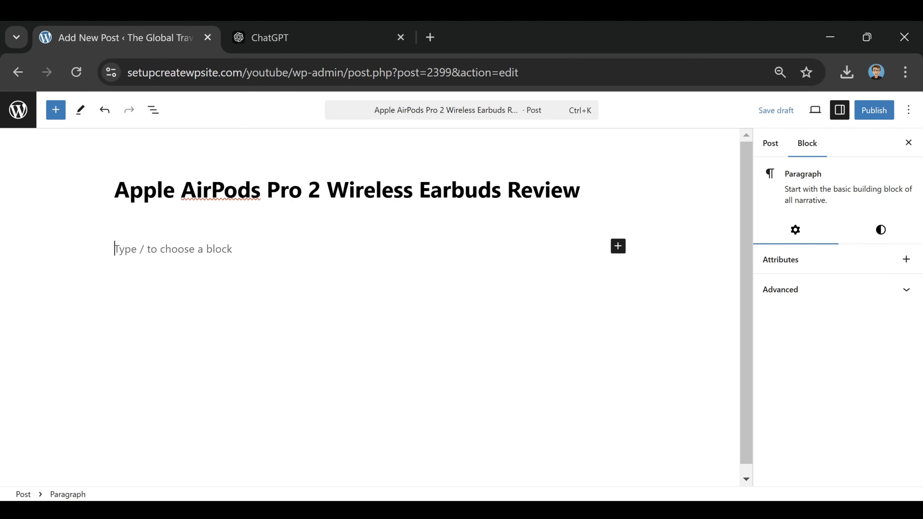
right_click(240, 251)
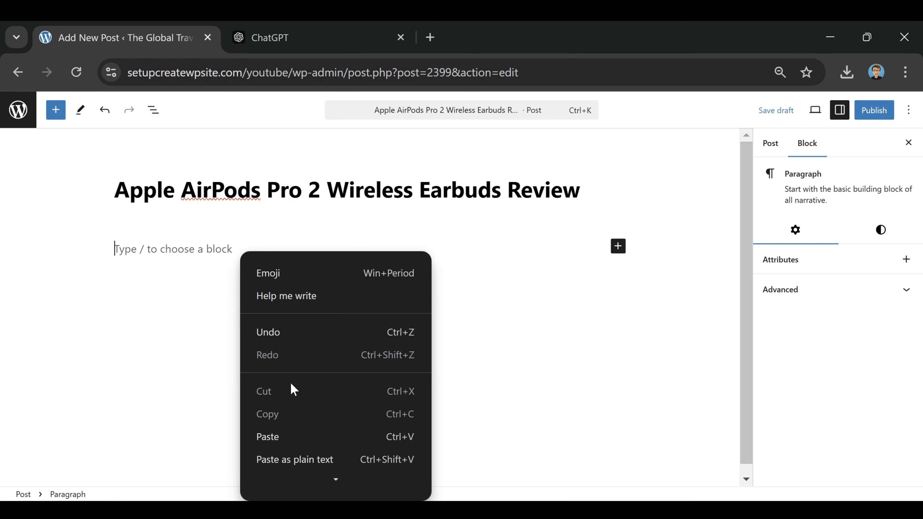
left_click(287, 435)
scroll(418, 376, "up", 15)
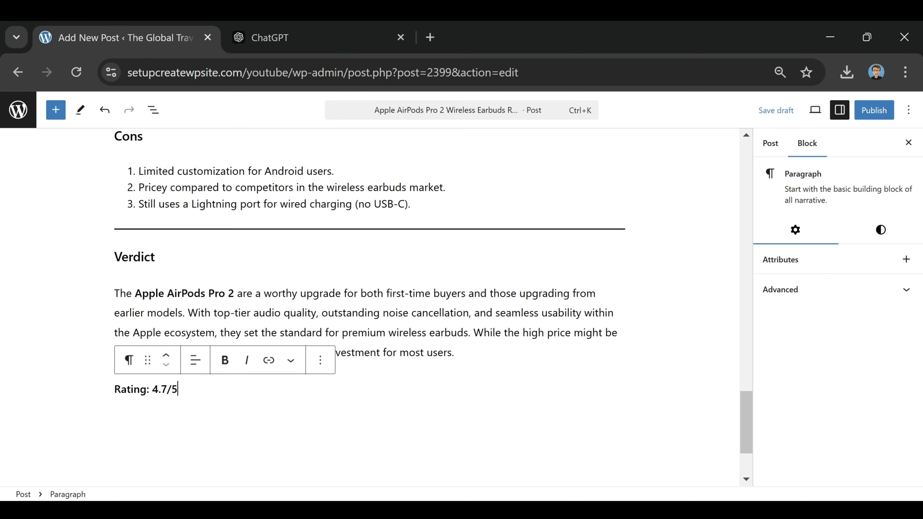
scroll(427, 307, "up", 15)
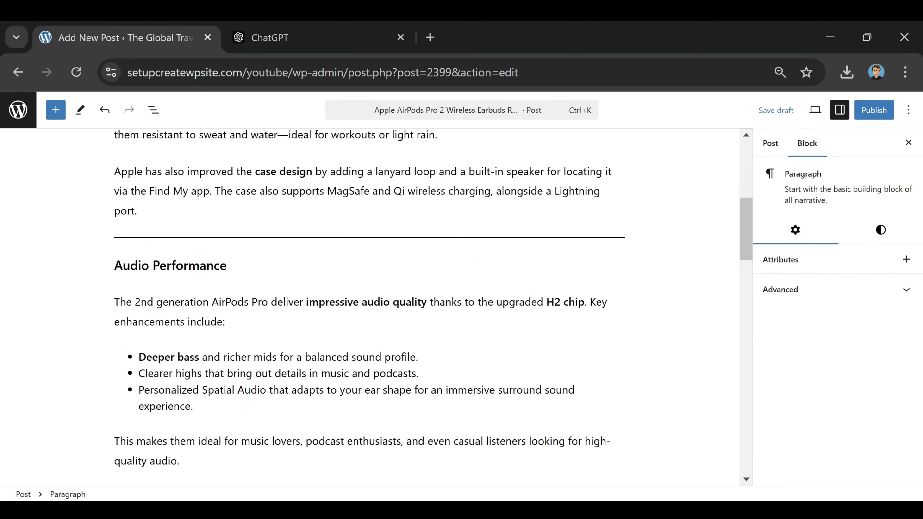
- Add an Image block after the last paragraph of the Audio Performance section, above the separator
scroll(388, 342, "down", 8)
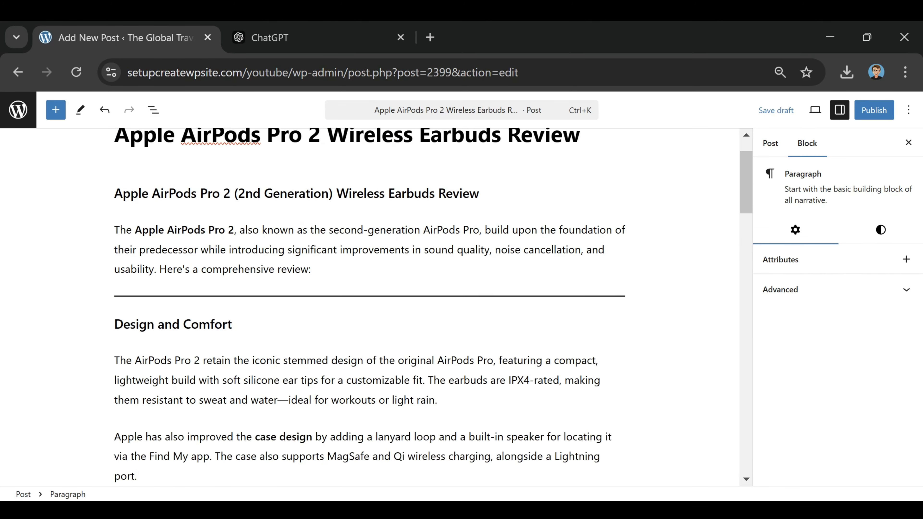
scroll(370, 307, "down", 2)
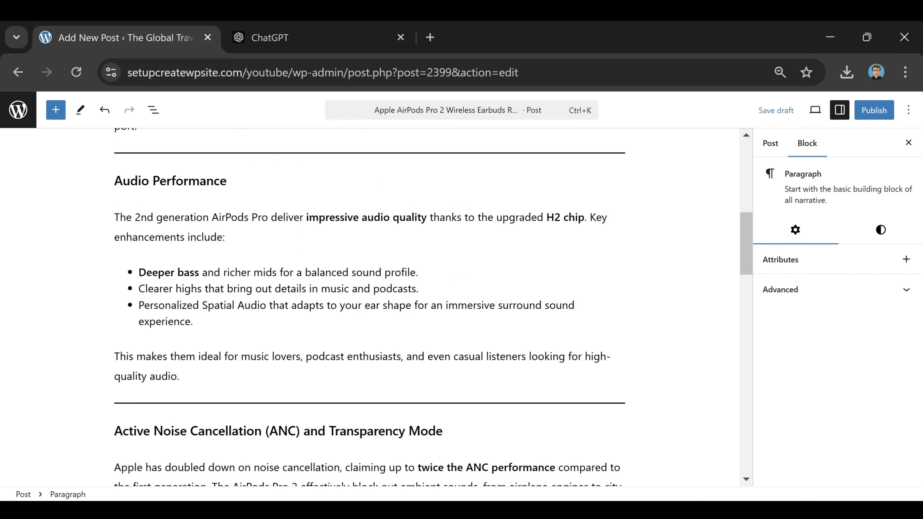
left_click(181, 376)
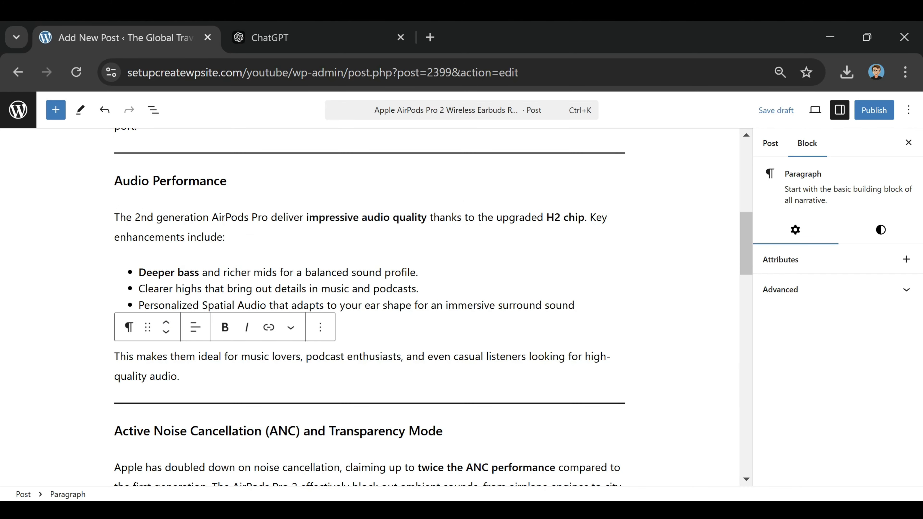
key("Return")
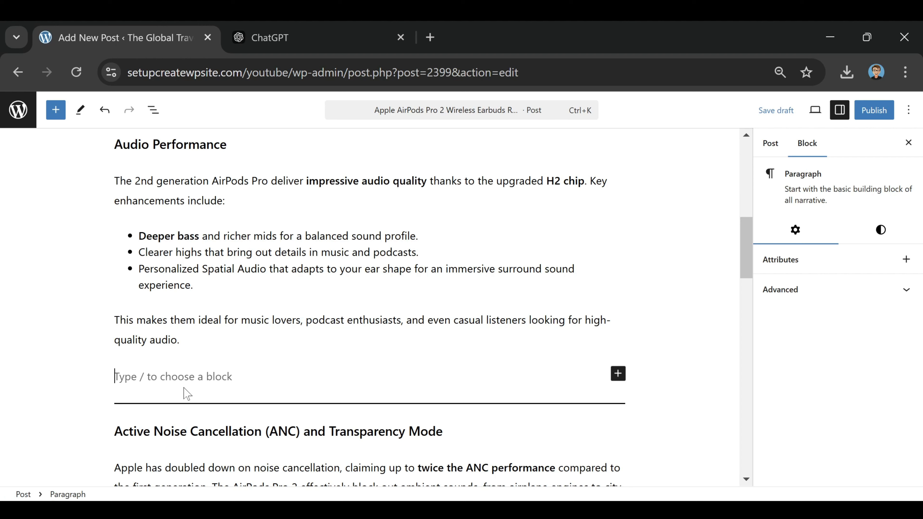
left_click(618, 373)
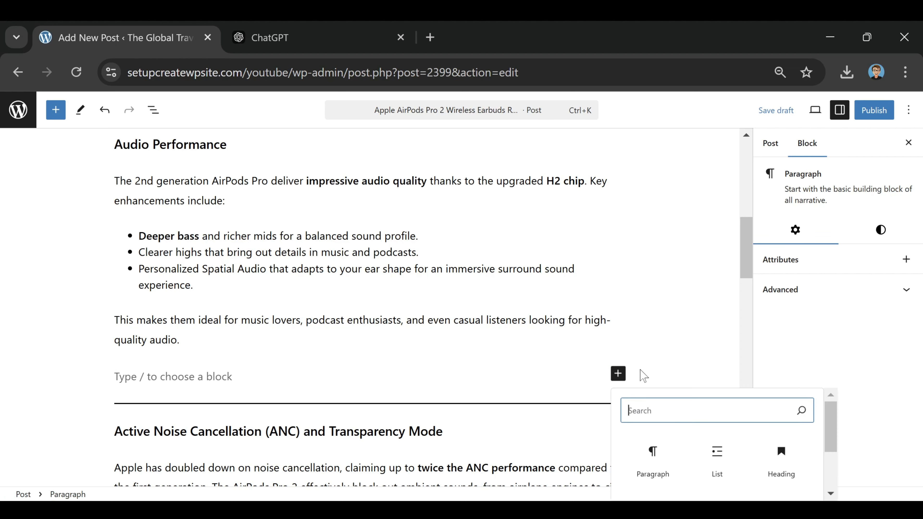
scroll(670, 325, "down", 3)
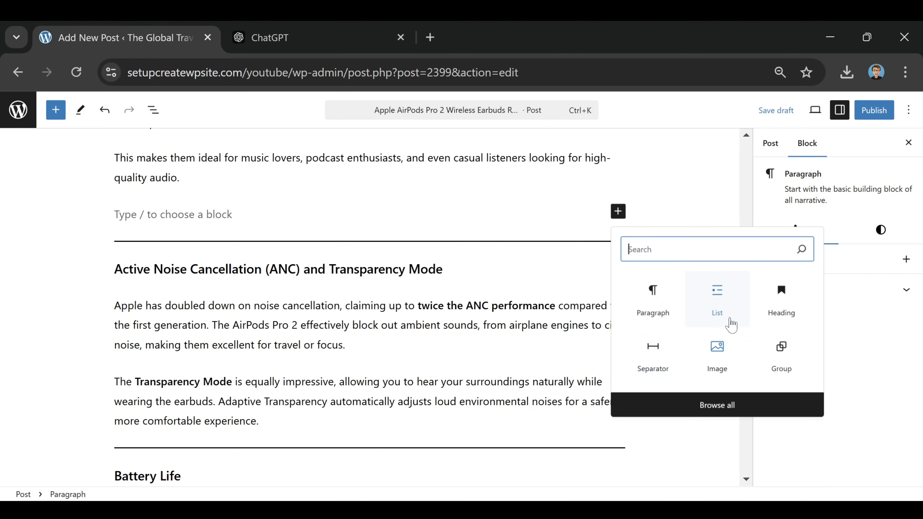
left_click(723, 368)
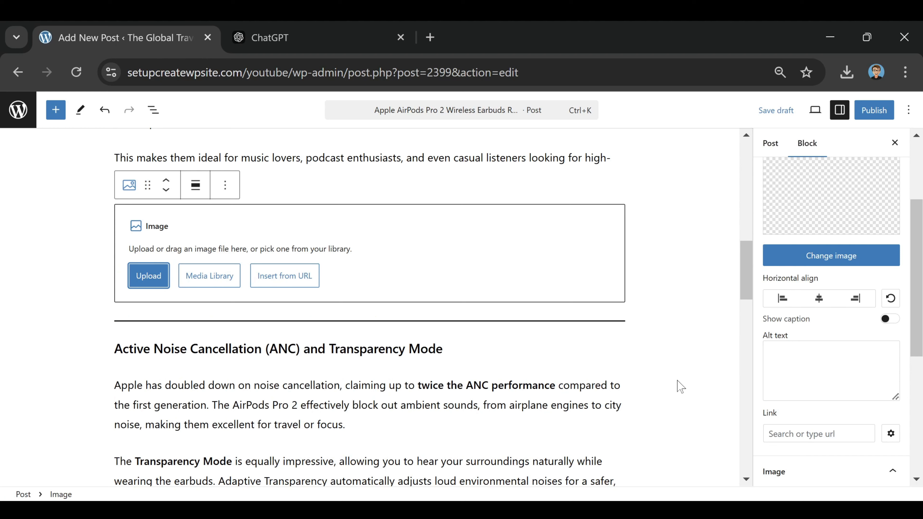
- Upload the picture of the two white earbuds from the Downloads folder into the Image block and select it
left_click(148, 280)
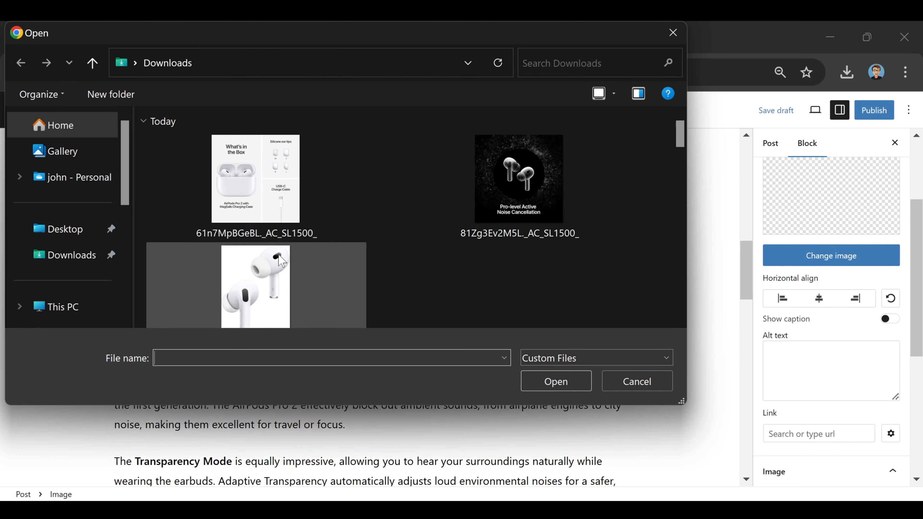
left_click(282, 261)
left_click(578, 385)
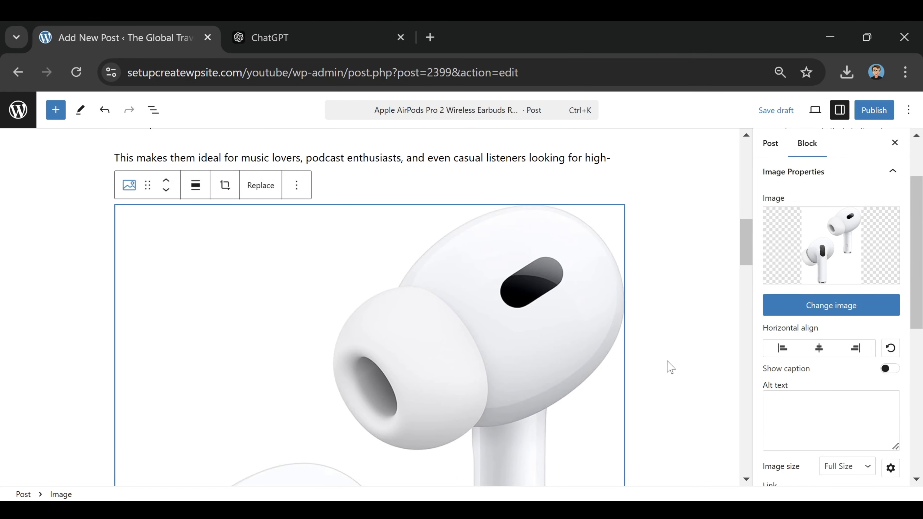
left_click(472, 309)
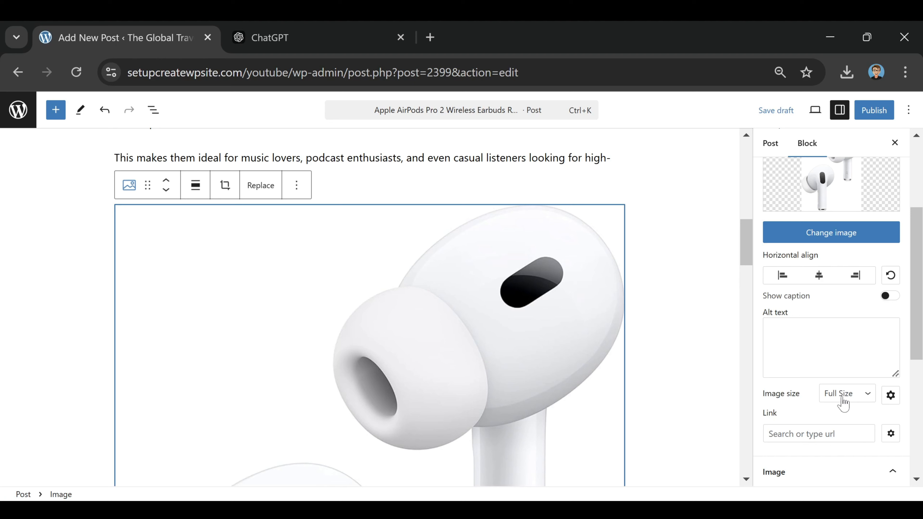
- Set the white earbuds image under Audio Performance to Medium size and align it to the center
left_click(858, 394)
left_click(839, 441)
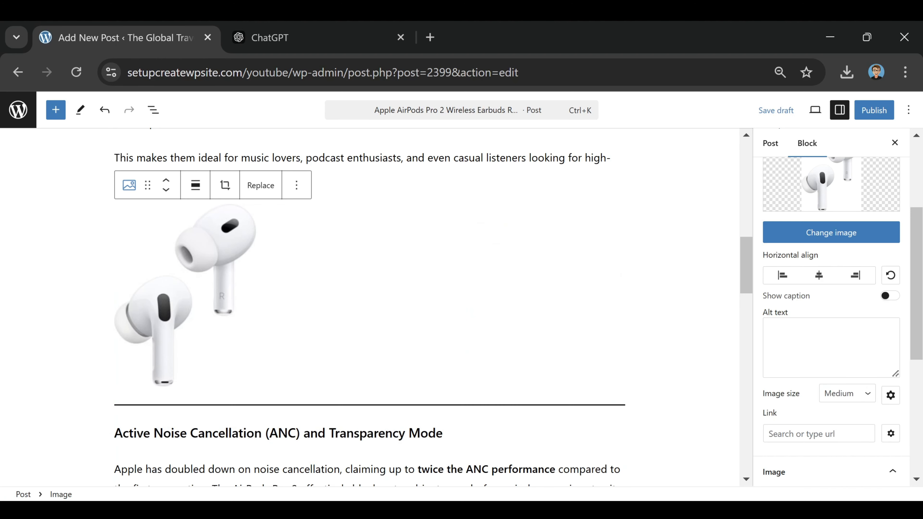
scroll(295, 360, "up", 2)
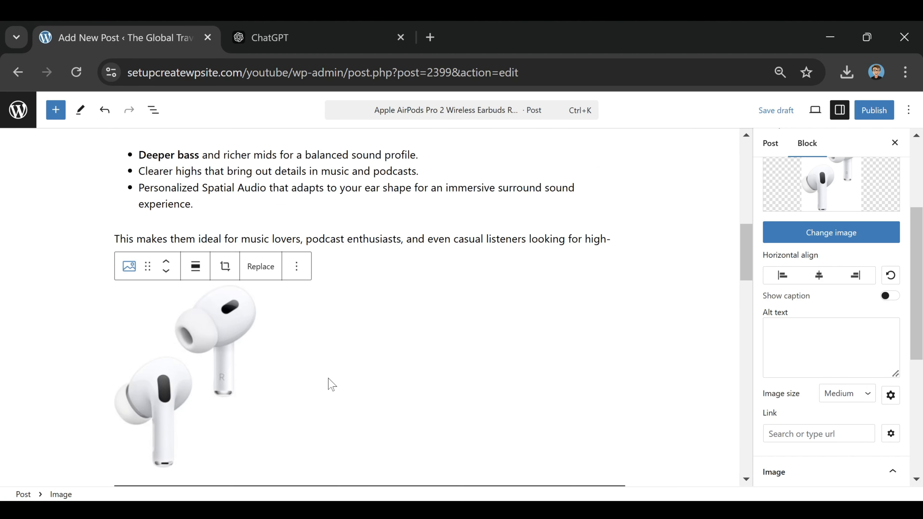
left_click(196, 274)
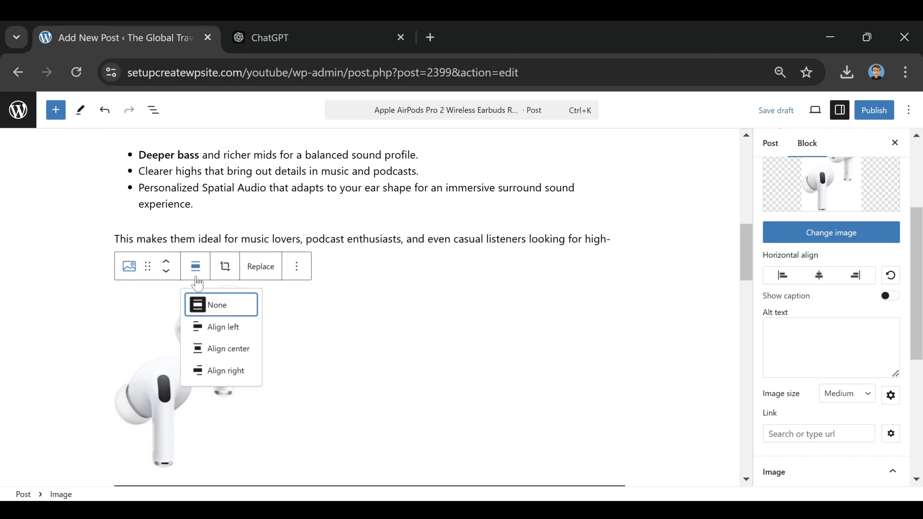
left_click(232, 351)
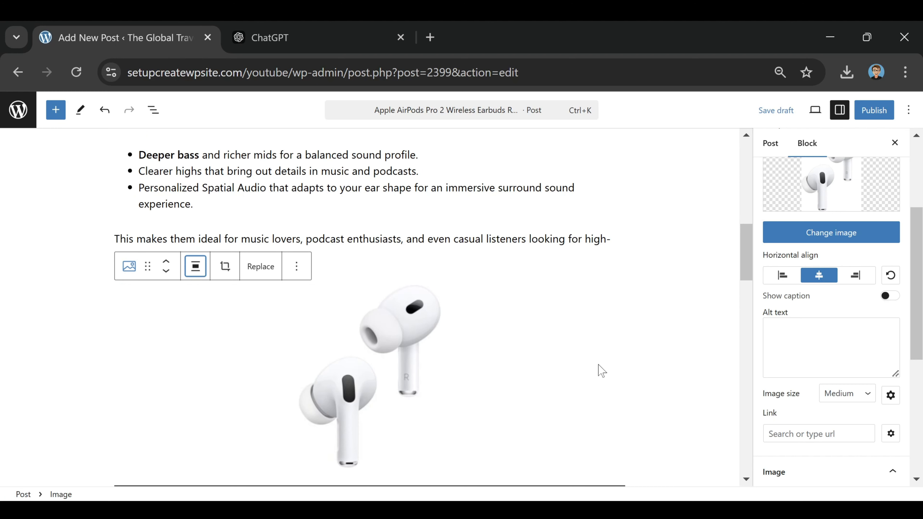
- Add a Columns block with the 50 / 50 layout below the rating line at the end of the post
scroll(529, 329, "down", 15)
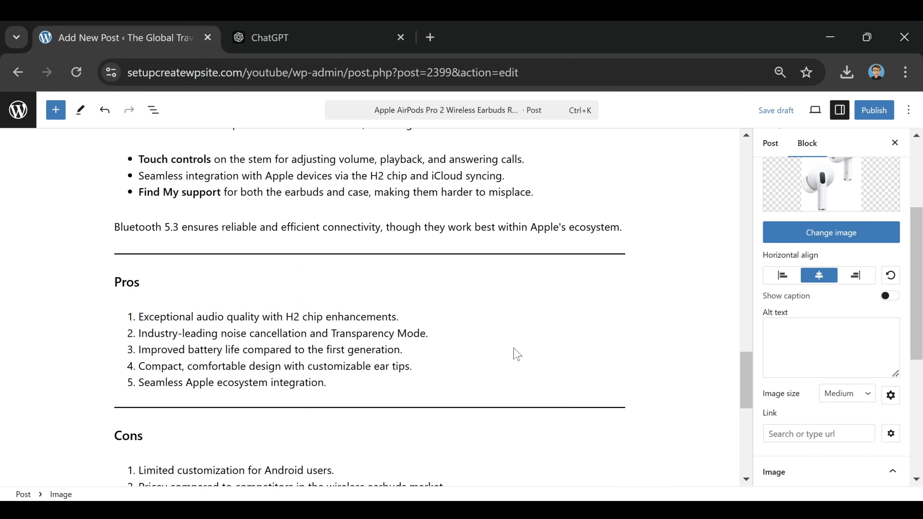
left_click(502, 345)
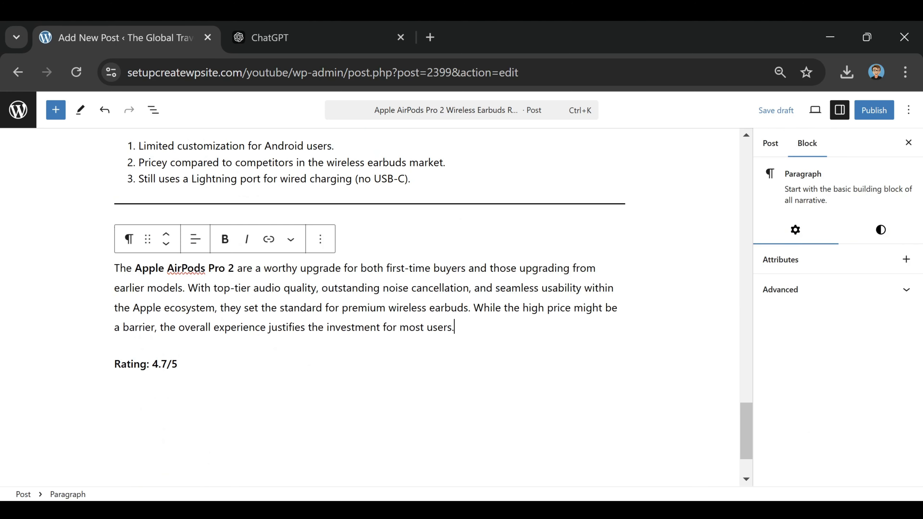
left_click(178, 364)
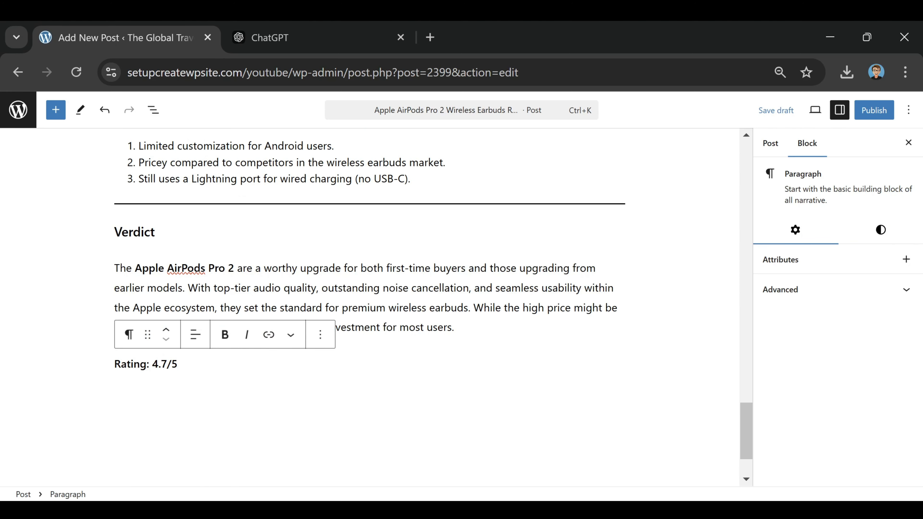
key("Return")
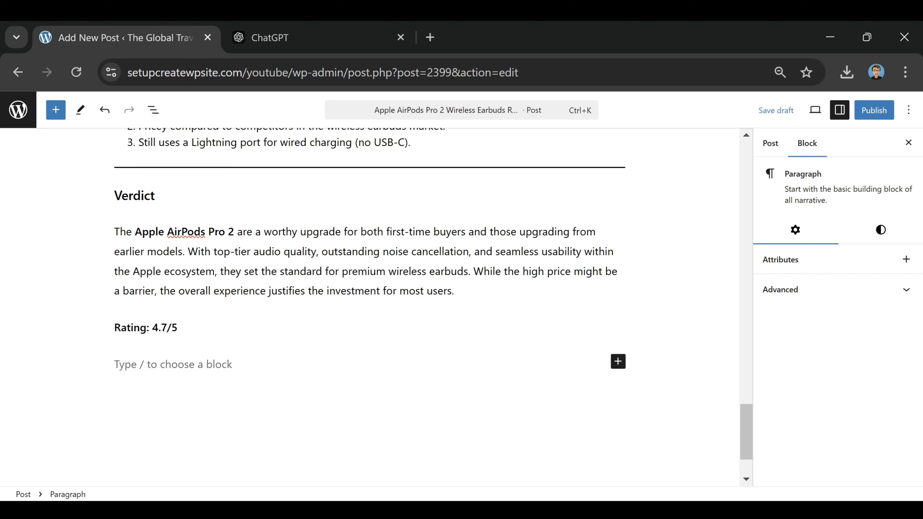
left_click(618, 362)
scroll(710, 429, "down", 2)
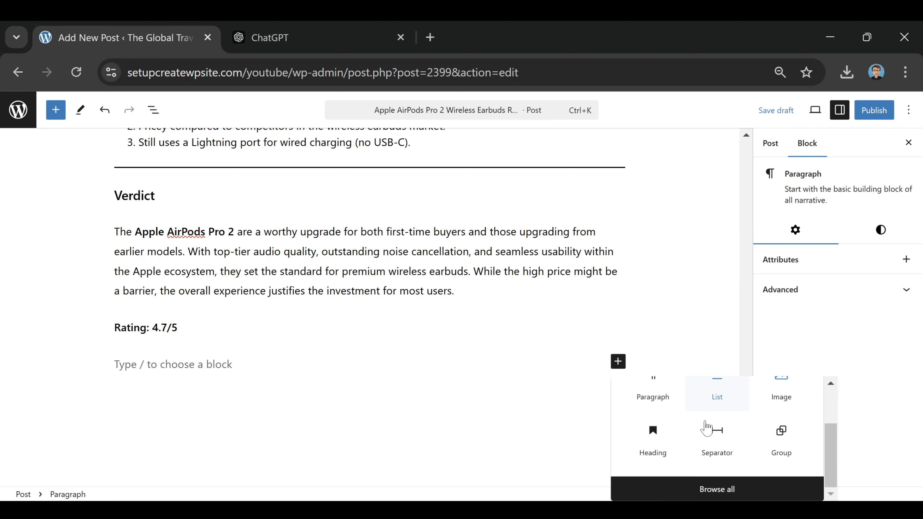
scroll(712, 429, "up", 2)
type("column")
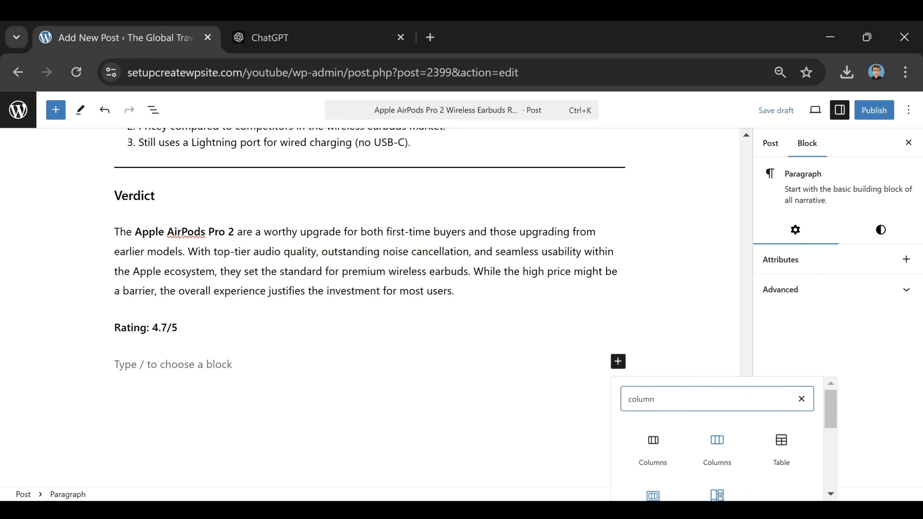
left_click(646, 467)
scroll(400, 320, "down", 4)
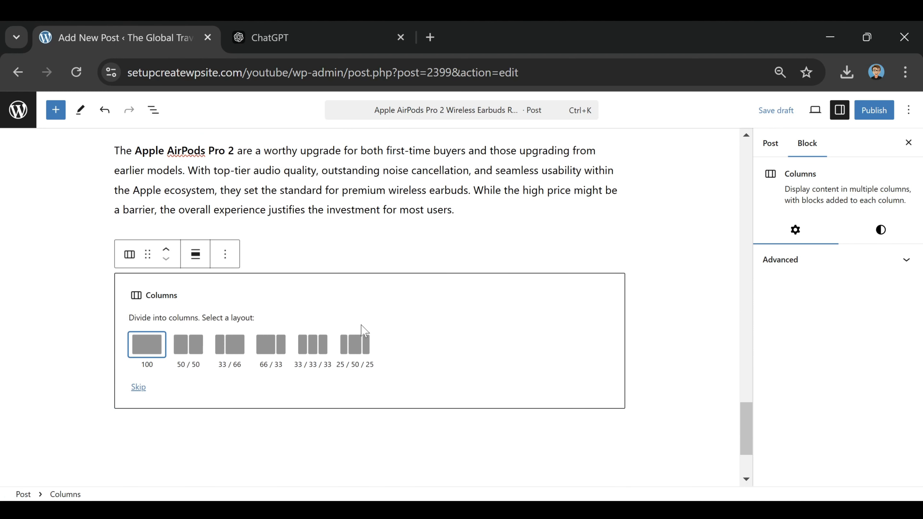
left_click(198, 275)
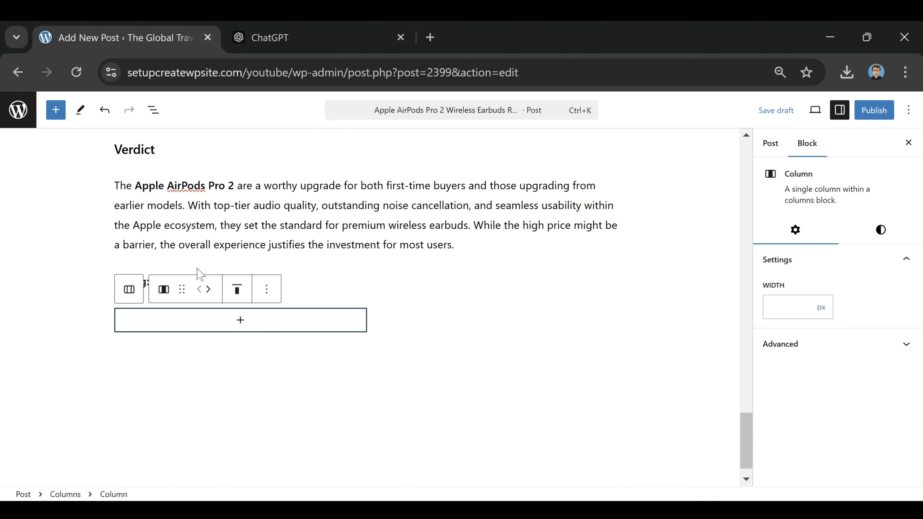
- Add an Image block to the first column and upload the "What's in the Box" picture 61n7MpBGeBL._AC_SL1500_ from Downloads
left_click(241, 324)
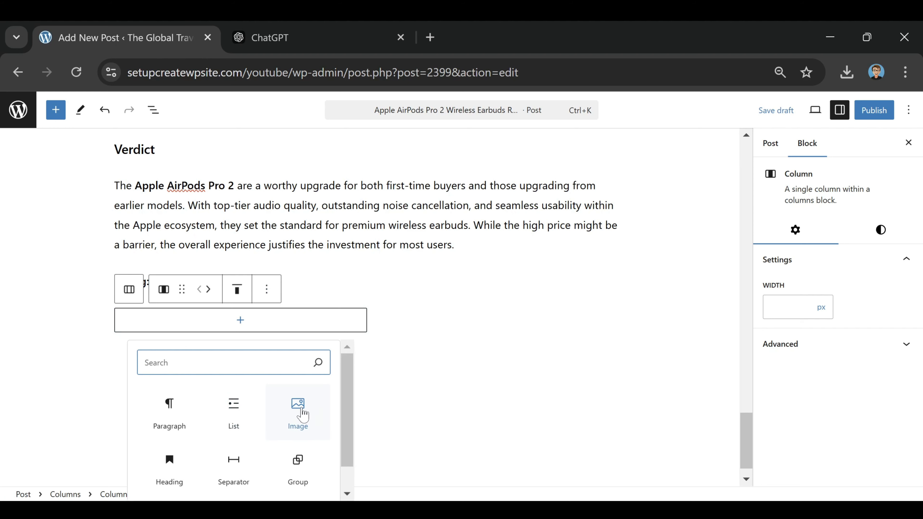
left_click(299, 412)
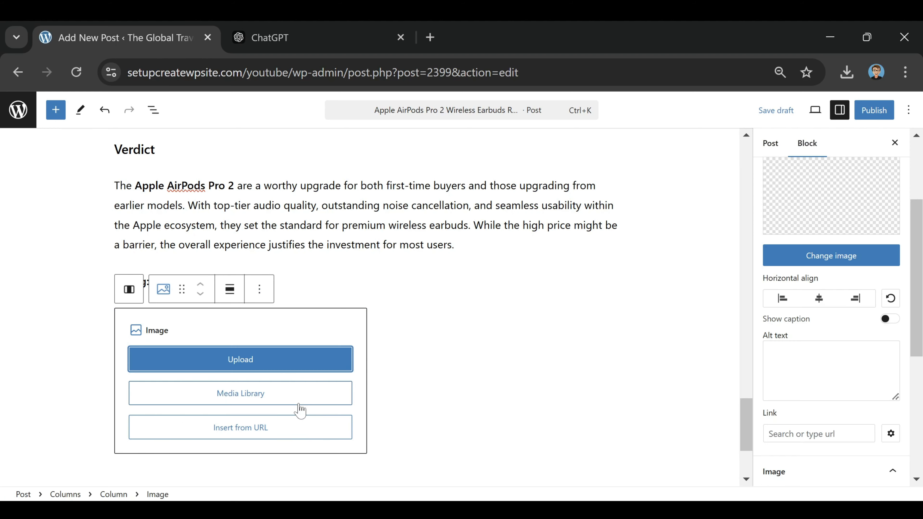
left_click(233, 363)
left_click(290, 220)
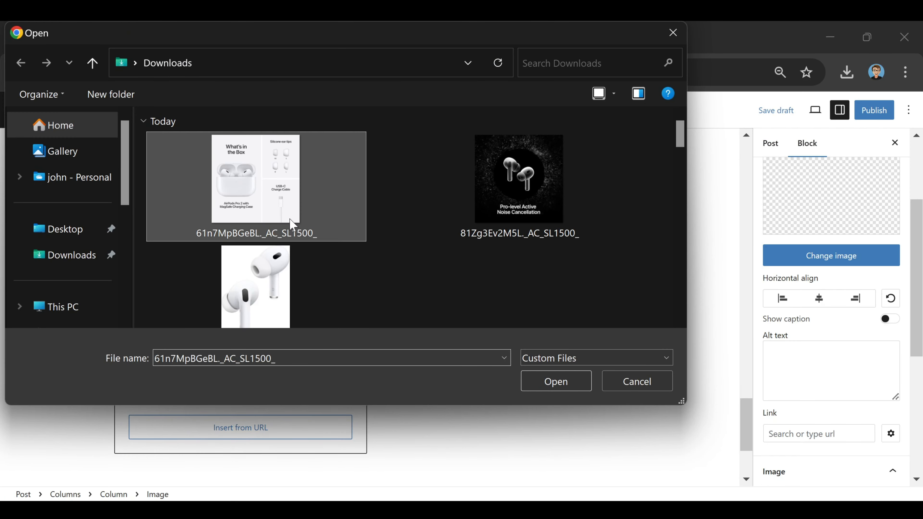
left_click(560, 383)
scroll(502, 364, "down", 3)
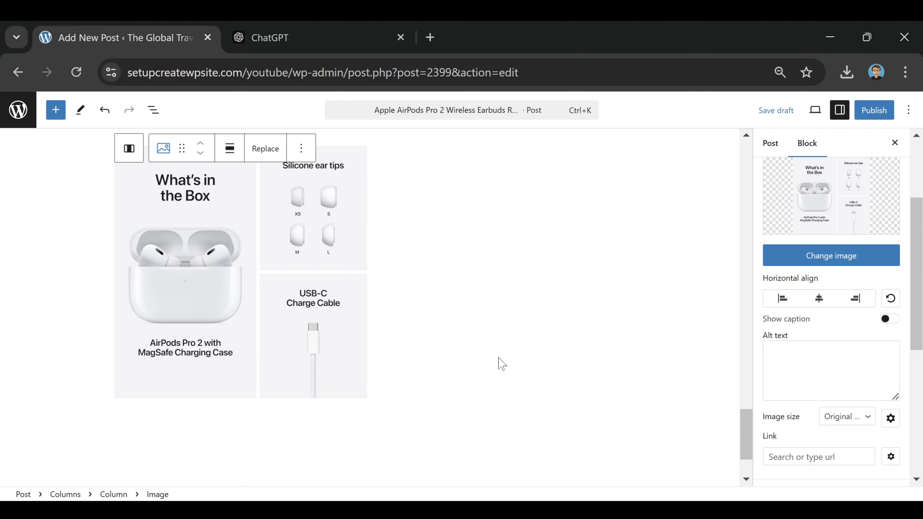
- Add an Image block to the second column and upload the Active Noise Cancellation picture 81Zg3Ev2M5L._AC_SL1500_ from Downloads
scroll(495, 365, "up", 2)
left_click(432, 311)
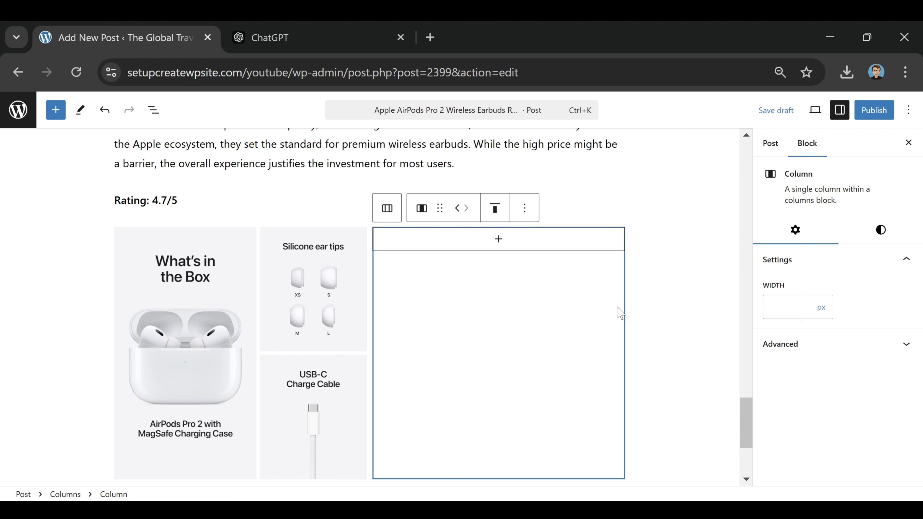
left_click(503, 243)
left_click(567, 336)
left_click(479, 277)
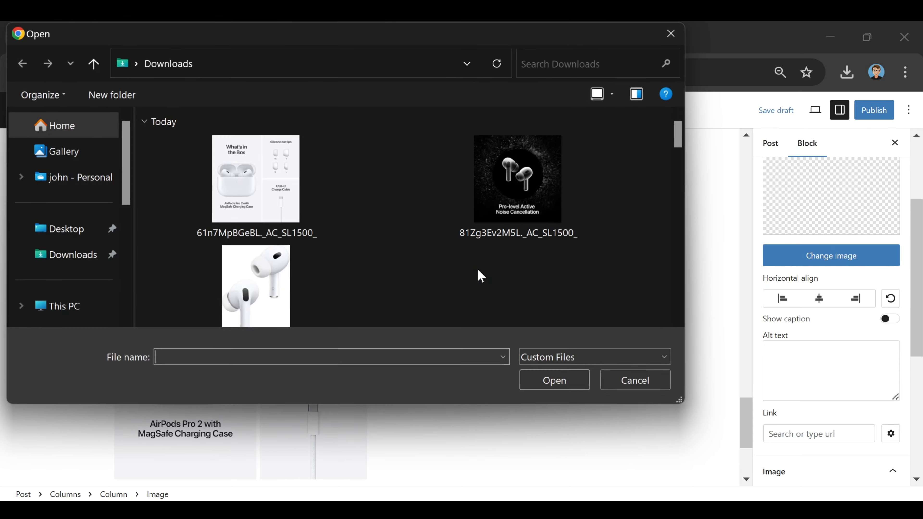
left_click(514, 222)
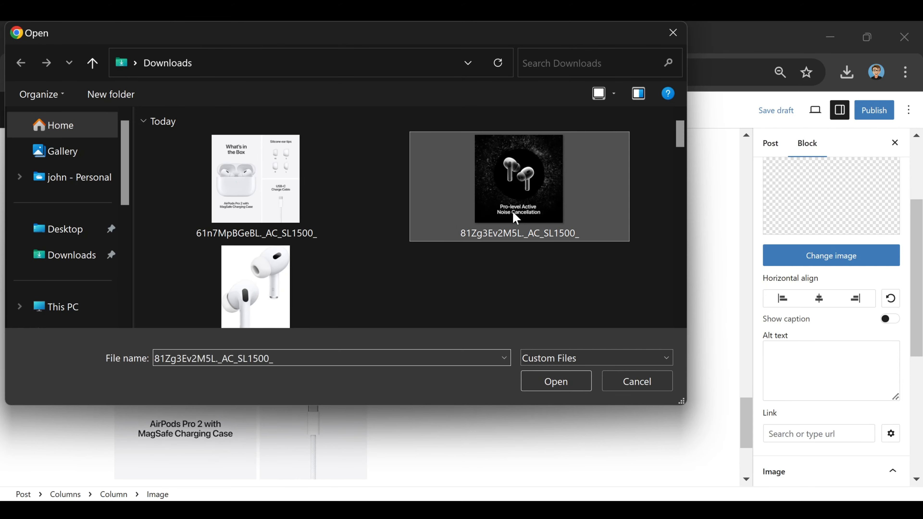
left_click(556, 375)
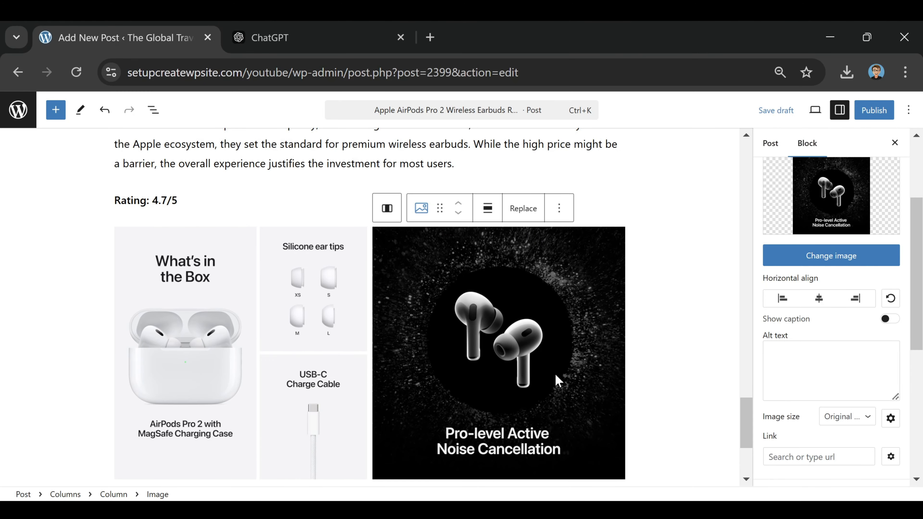
- Look over the whole review post, from the two closing images back up to the title and introduction
scroll(433, 359, "down", 4)
scroll(363, 267, "up", 7)
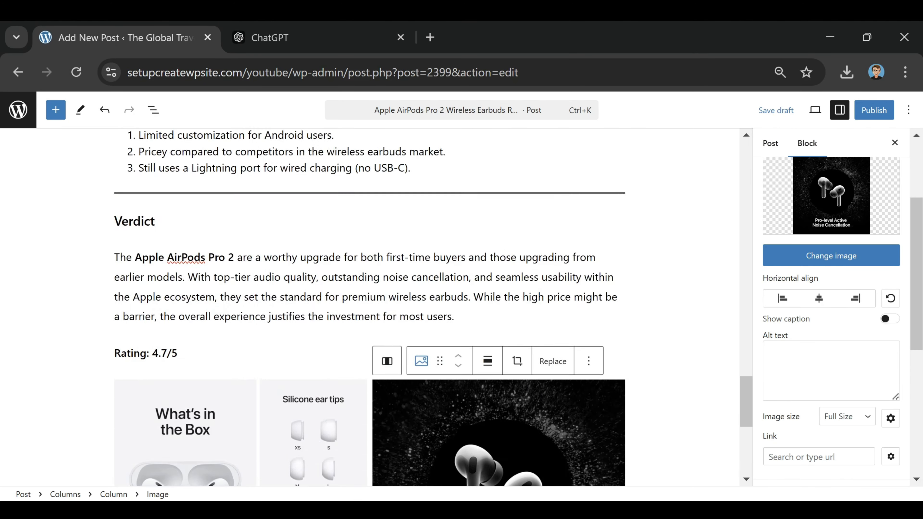
scroll(431, 319, "up", 15)
scroll(369, 307, "up", 10)
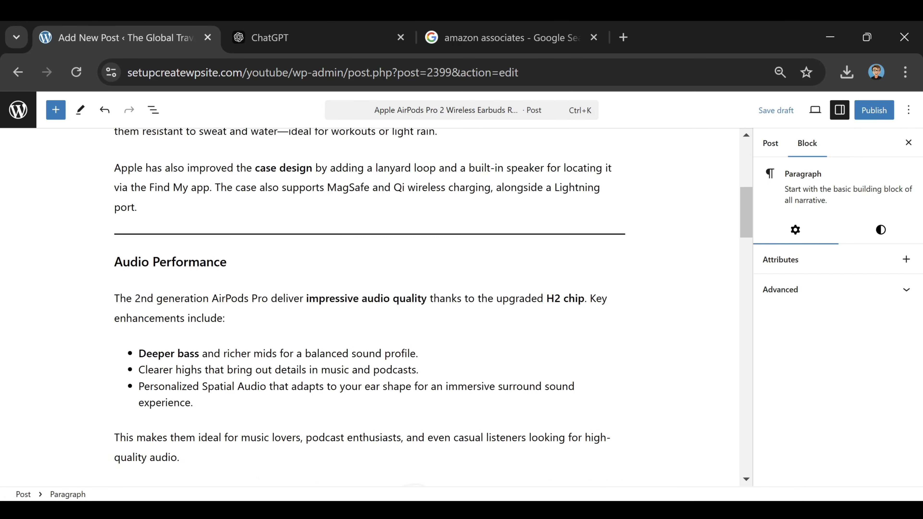
scroll(432, 351, "down", 15)
scroll(447, 371, "up", 15)
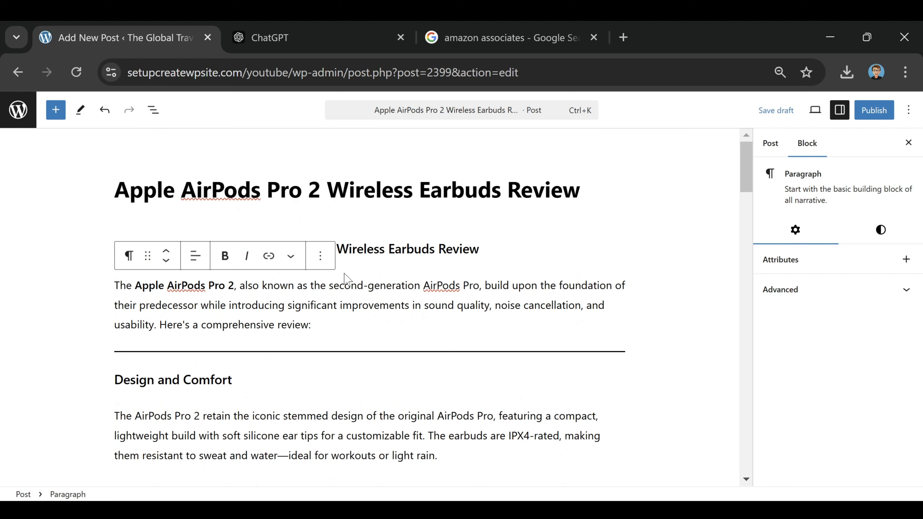
- Open Amazon.com Associates Central from the Google results and look through the page down to its end
left_click(508, 28)
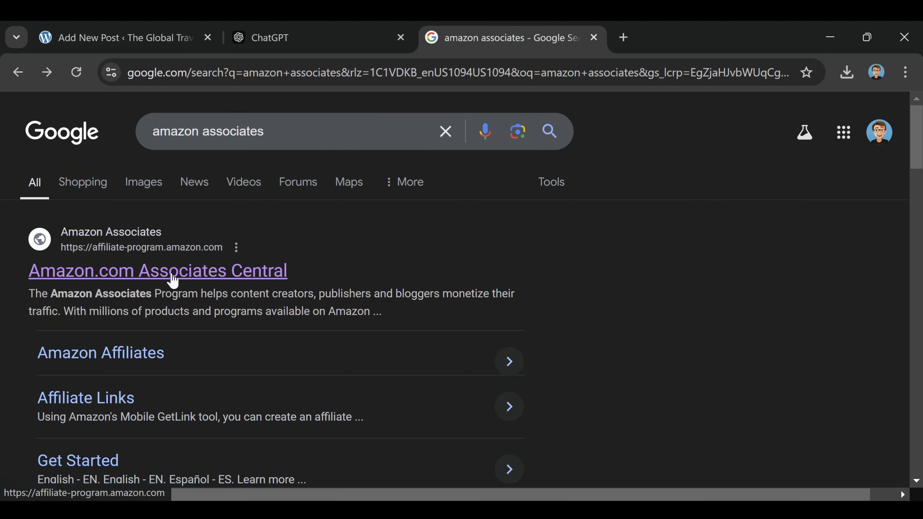
left_click(172, 279)
scroll(365, 371, "down", 15)
scroll(367, 369, "down", 10)
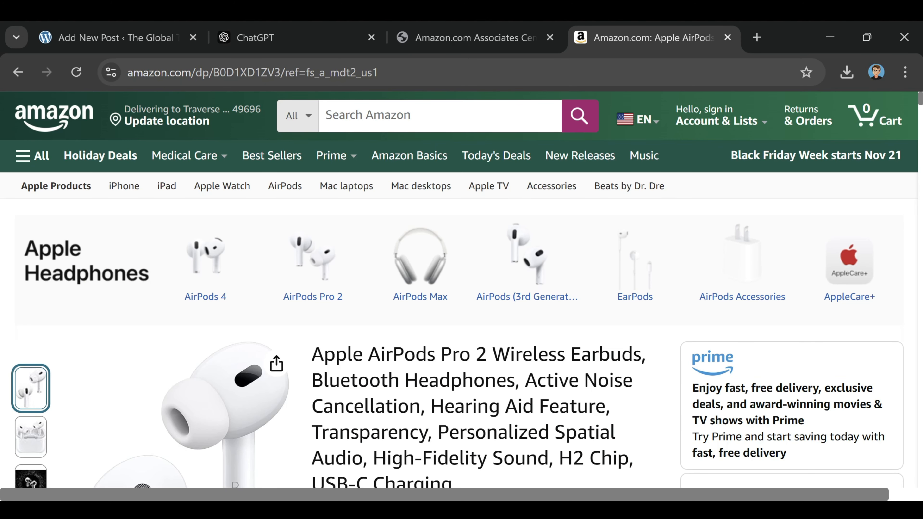
- Copy the web address of the AirPods Pro 2 product page on Amazon
left_click(238, 73)
right_click(239, 73)
left_click(310, 227)
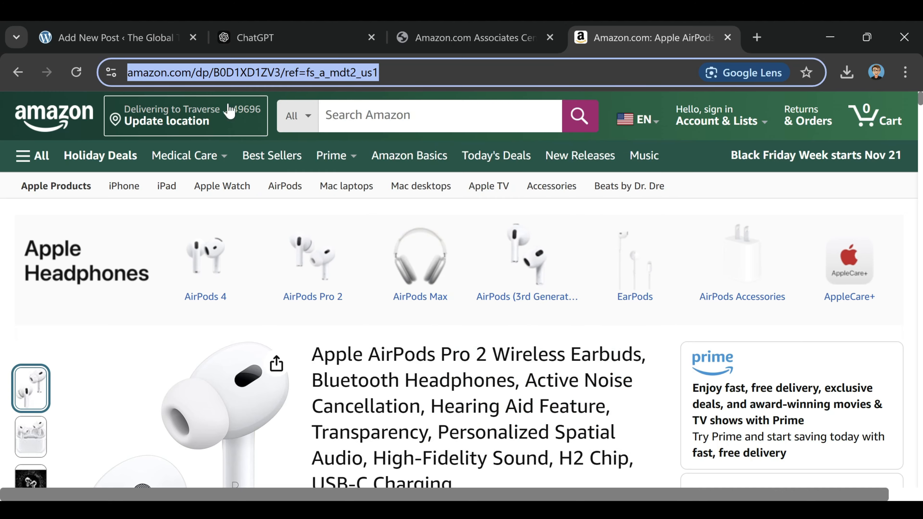
- In the WordPress post, link the words "Apple AirPods Pro 2" in the introduction to the copied Amazon product address
left_click(146, 35)
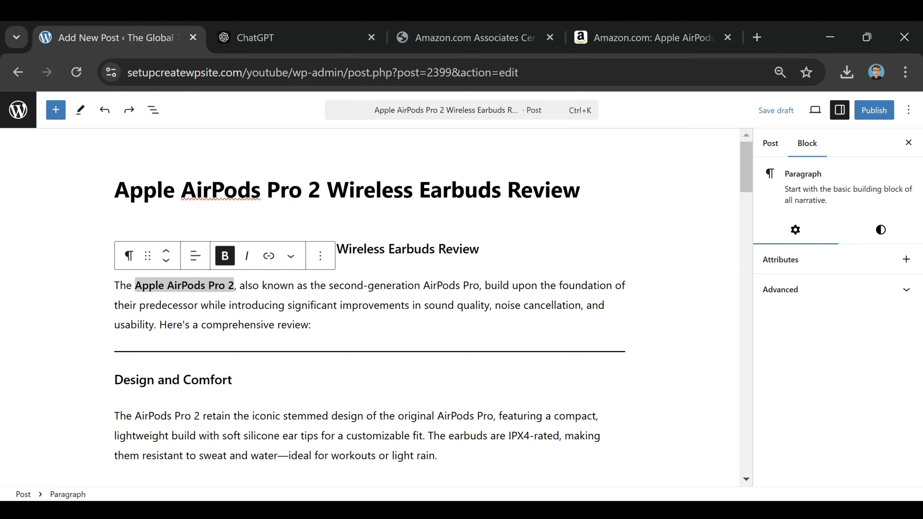
left_click(234, 284)
key("ctrl+shift+Left")
key("ctrl+shift+Left")
key("ctrl+shift+Left")
key("ctrl+shift+Left")
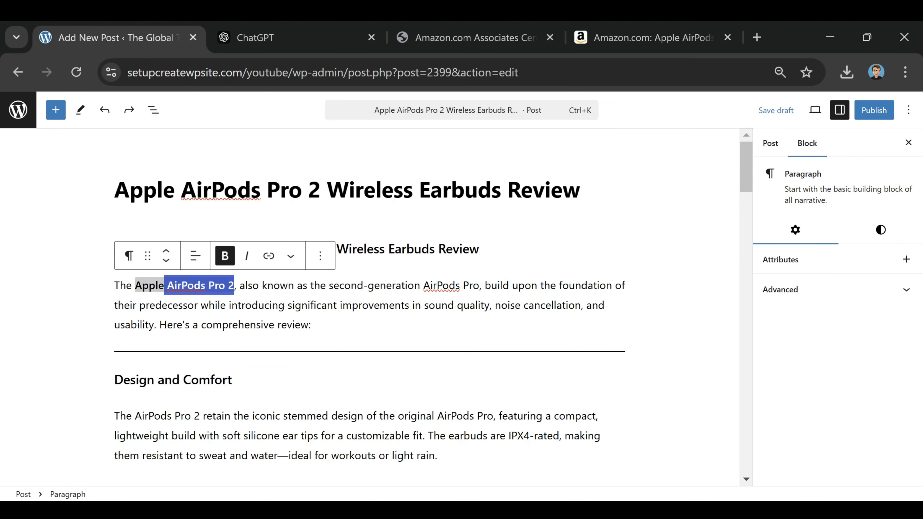
left_click(269, 256)
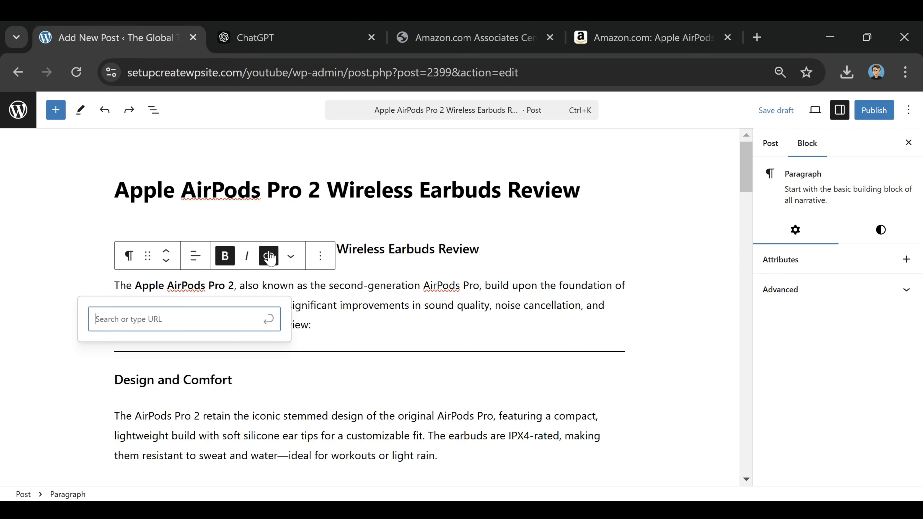
right_click(218, 322)
left_click(237, 185)
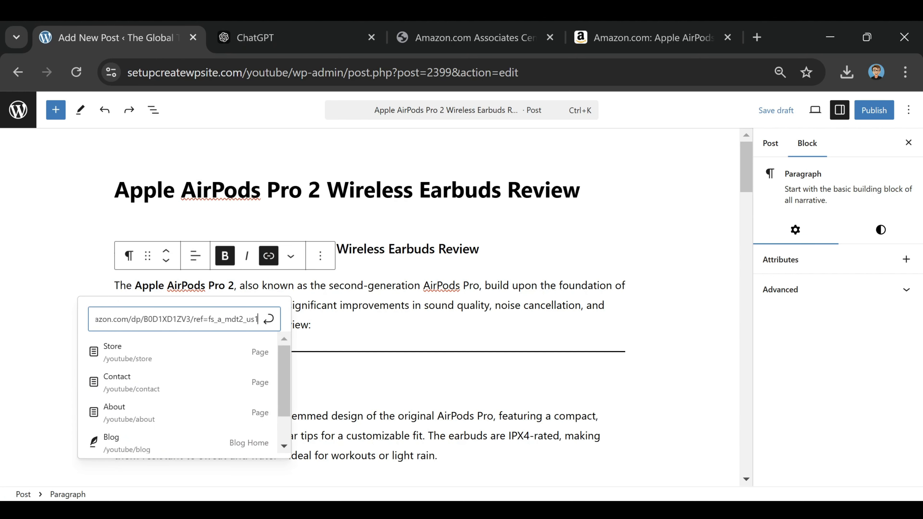
left_click(268, 320)
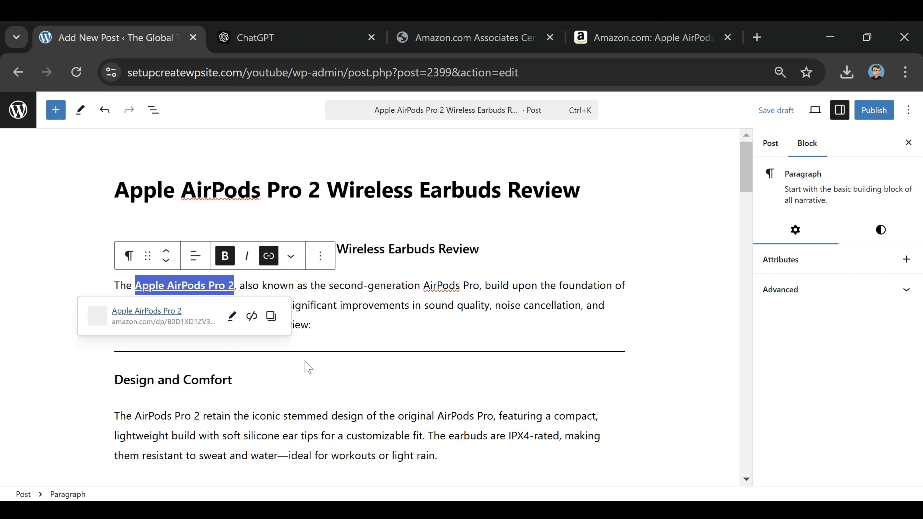
left_click(348, 324)
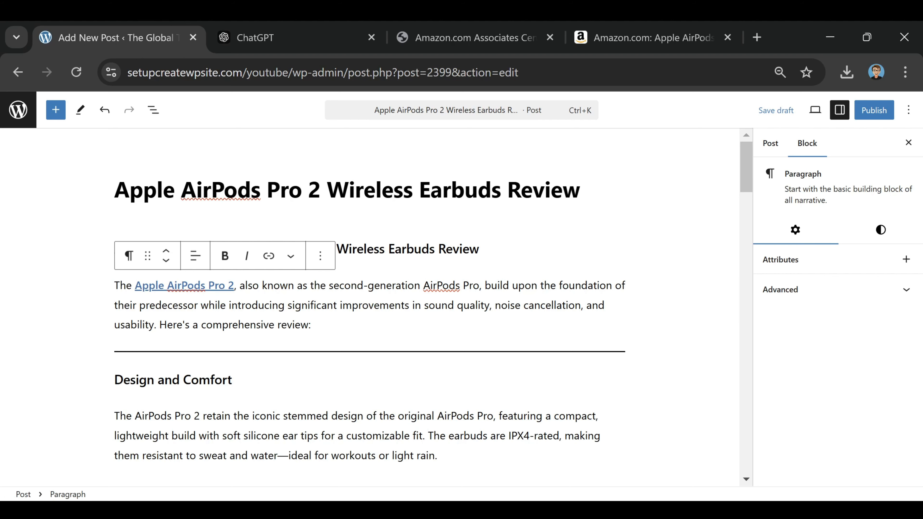
- View the ChatGPT review and the WordPress post again, and return to the Amazon Associates page with the sign-up section
left_click(283, 33)
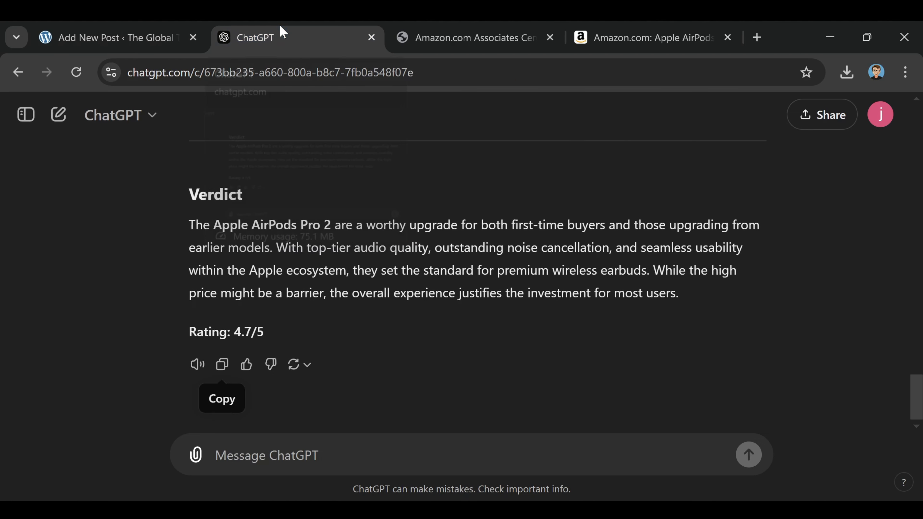
left_click(146, 27)
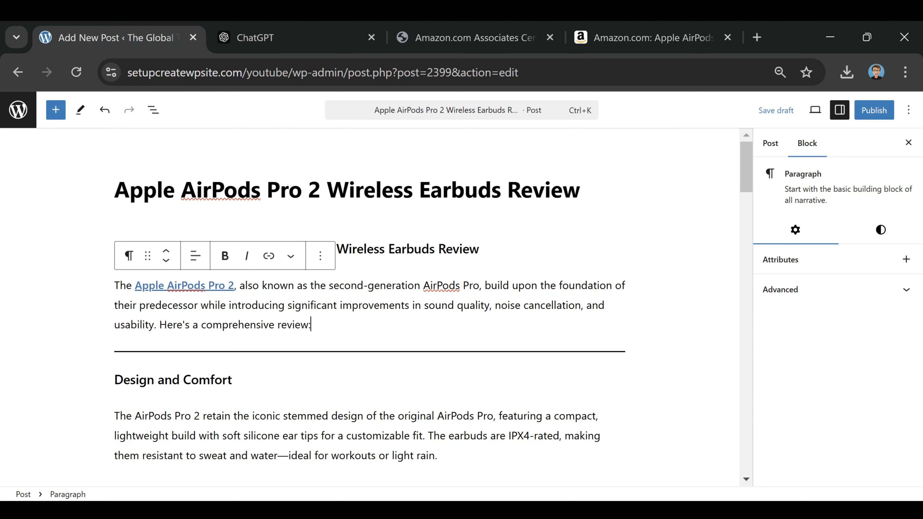
left_click(474, 36)
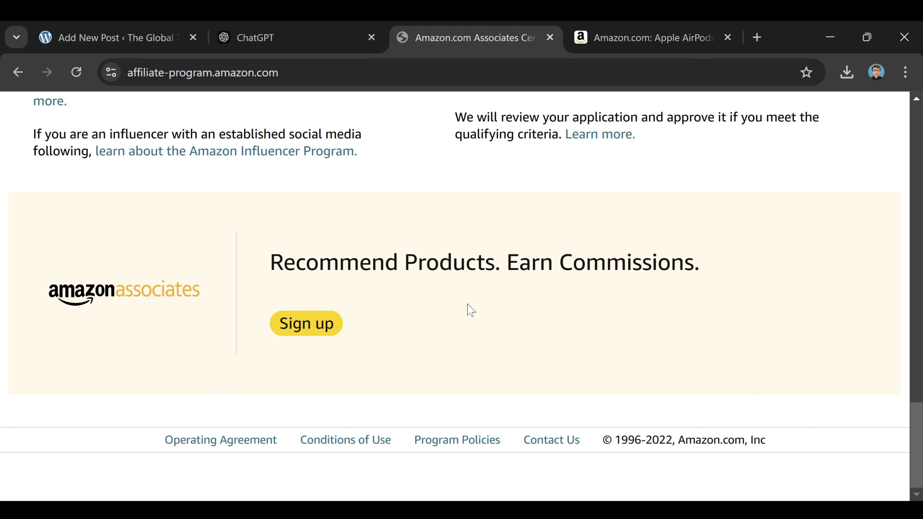
- In the WordPress AirPods review post, set the uploaded photo pexels-dina-nasyrova-2006209-3825517.jpg as the featured image
left_click(165, 36)
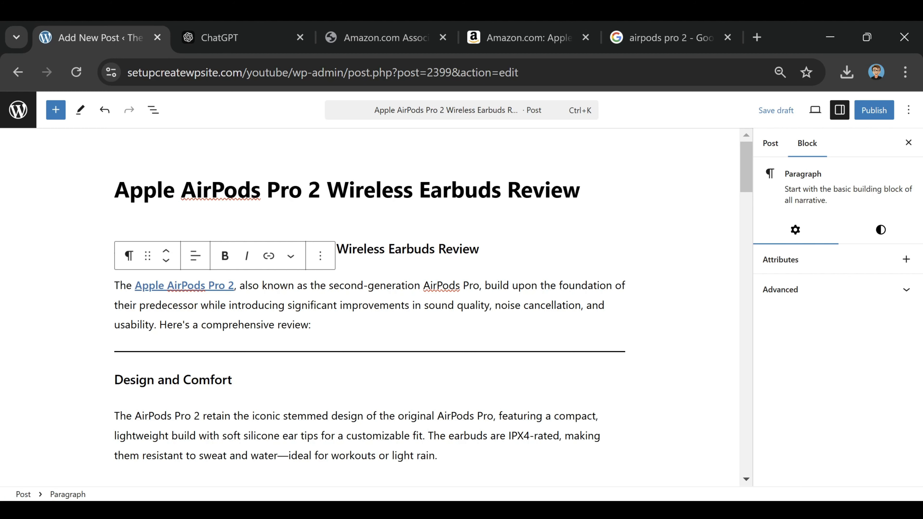
scroll(404, 305, "down", 10)
scroll(439, 320, "up", 10)
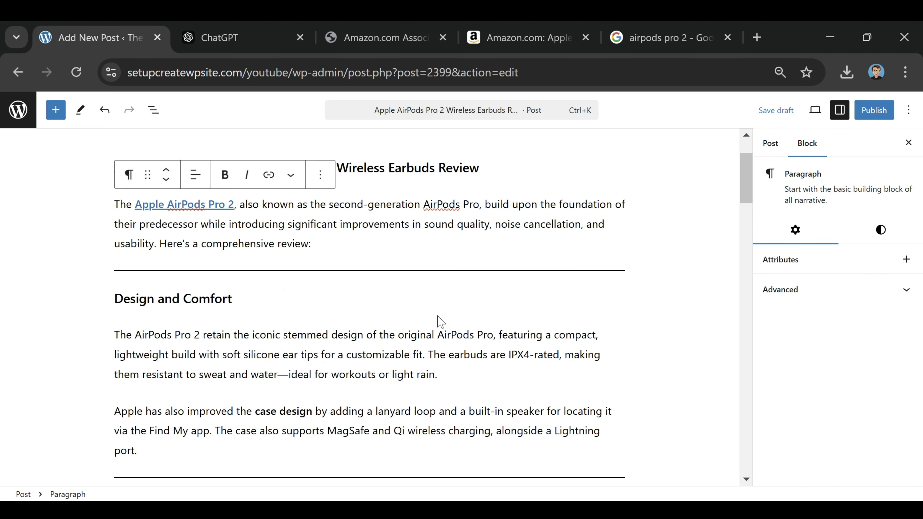
left_click(769, 143)
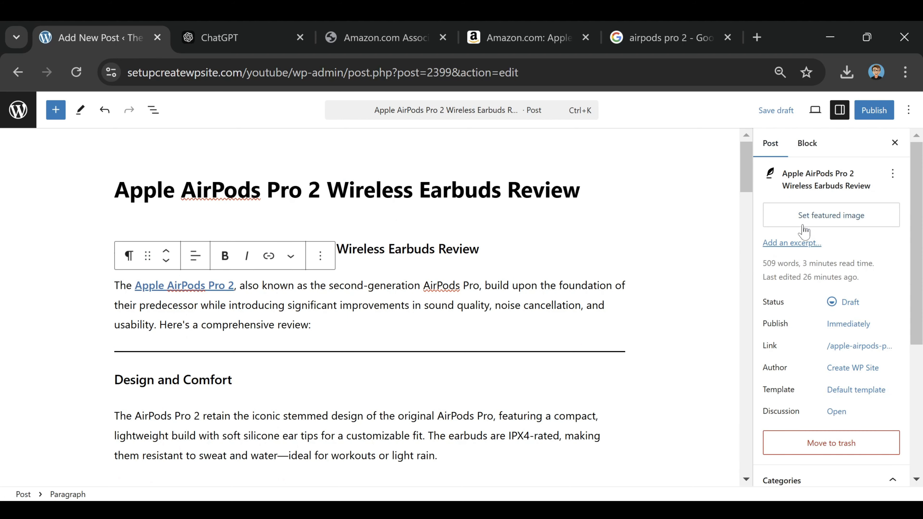
left_click(827, 218)
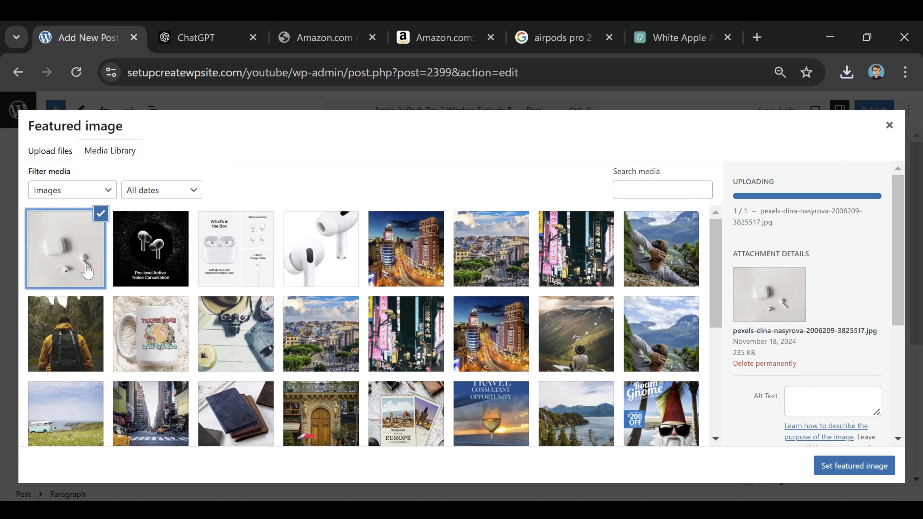
left_click(854, 466)
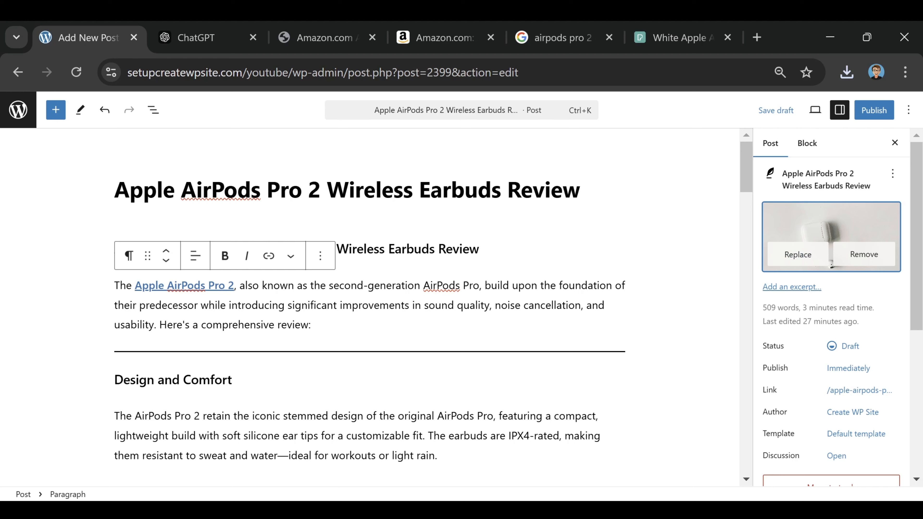
- Publish the Apple AirPods Pro 2 Wireless Earbuds Review post and open its live page
left_click(875, 114)
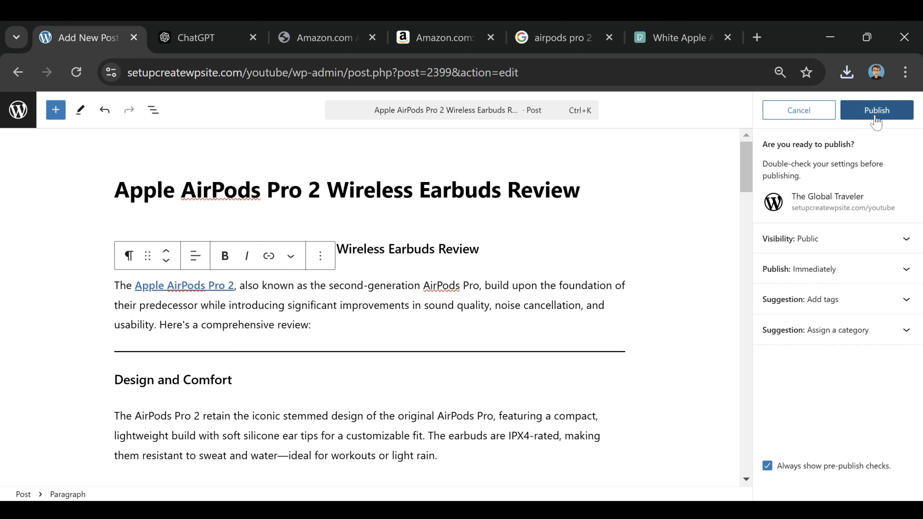
left_click(874, 116)
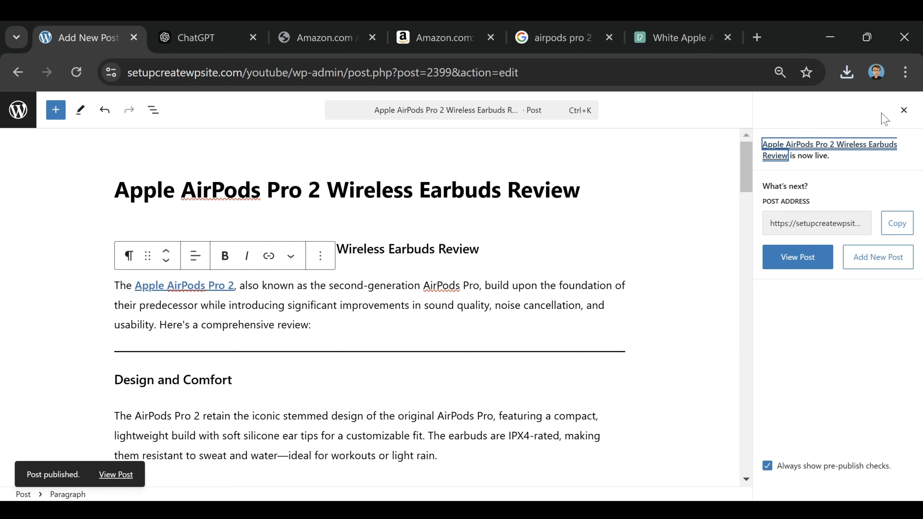
left_click(799, 270)
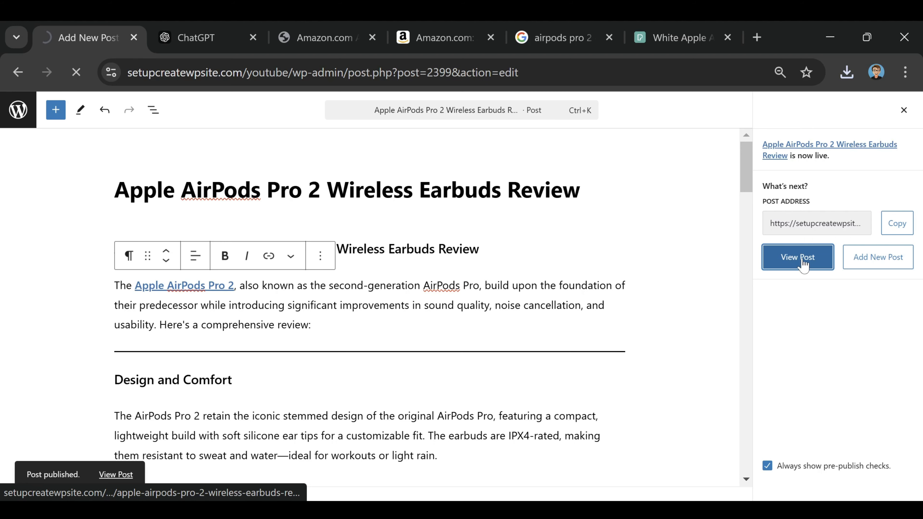
- Examine the published AirPods review, including its featured image, introduction, section headings and feature lists
scroll(822, 268, "down", 5)
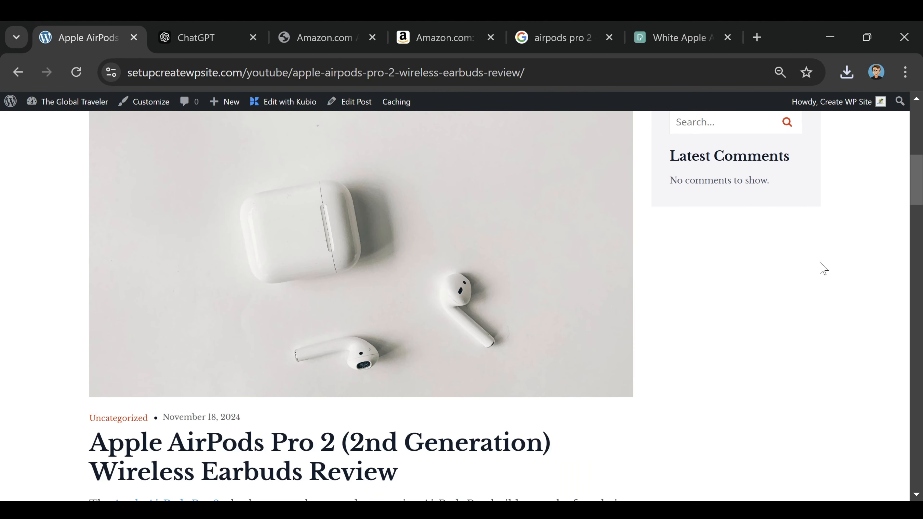
scroll(817, 268, "up", 4)
scroll(419, 277, "down", 4)
scroll(438, 195, "down", 4)
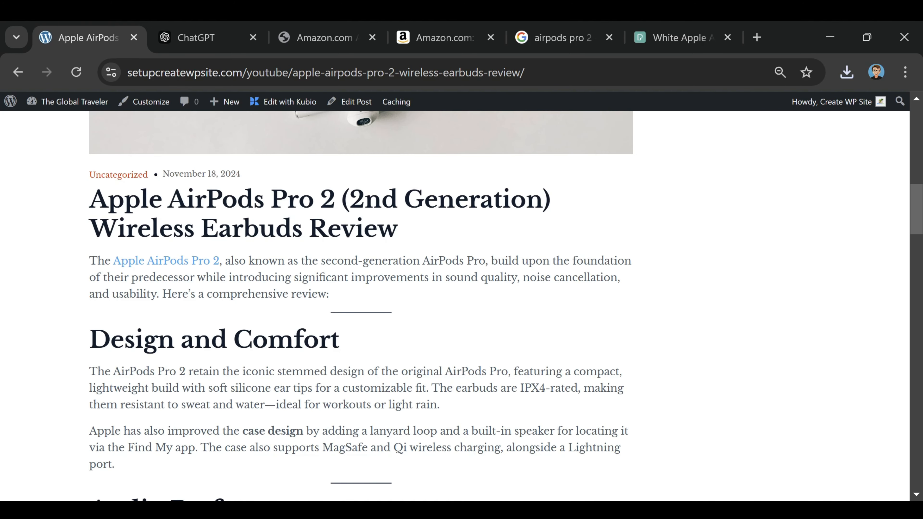
scroll(399, 255, "down", 4)
scroll(398, 254, "down", 10)
scroll(399, 255, "up", 2)
scroll(486, 272, "down", 10)
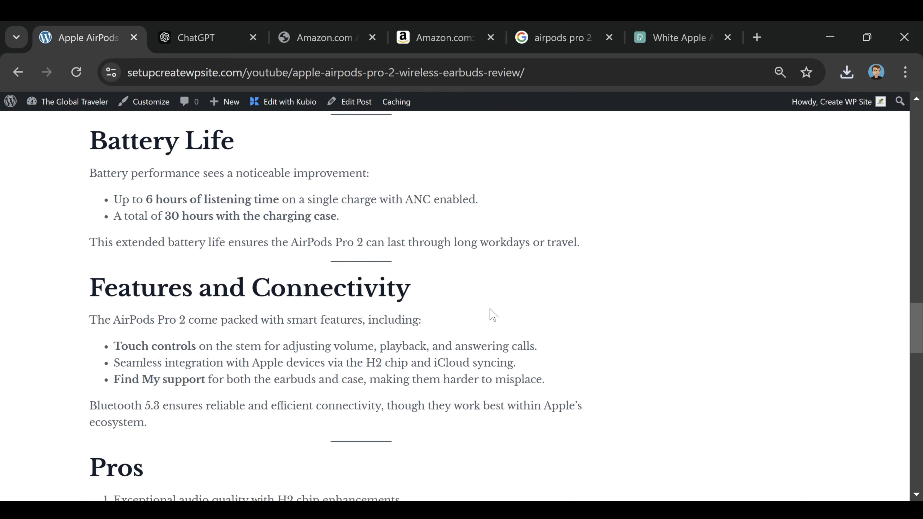
scroll(489, 315, "down", 3)
scroll(488, 315, "up", 15)
- Follow the "Apple AirPods Pro 2" link in the published review to check its Amazon destination, and return to the WordPress Posts list
left_click(168, 342)
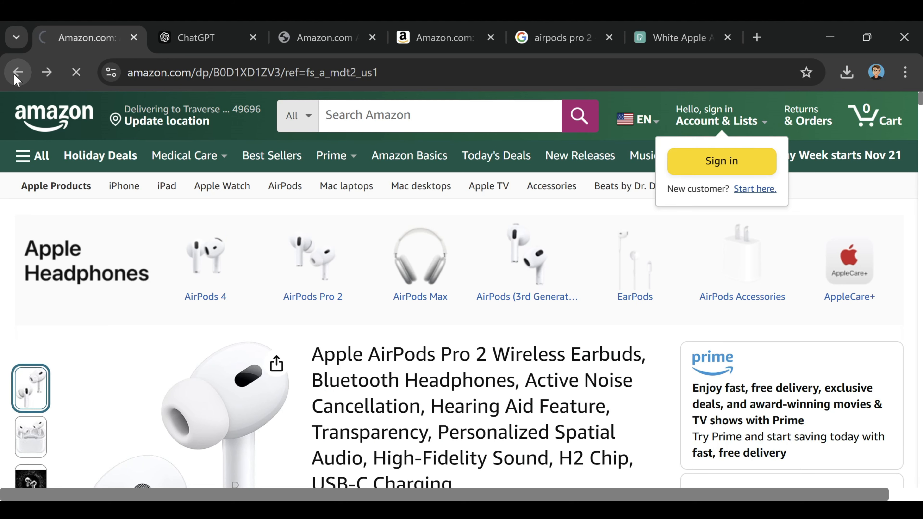
key("alt+Left")
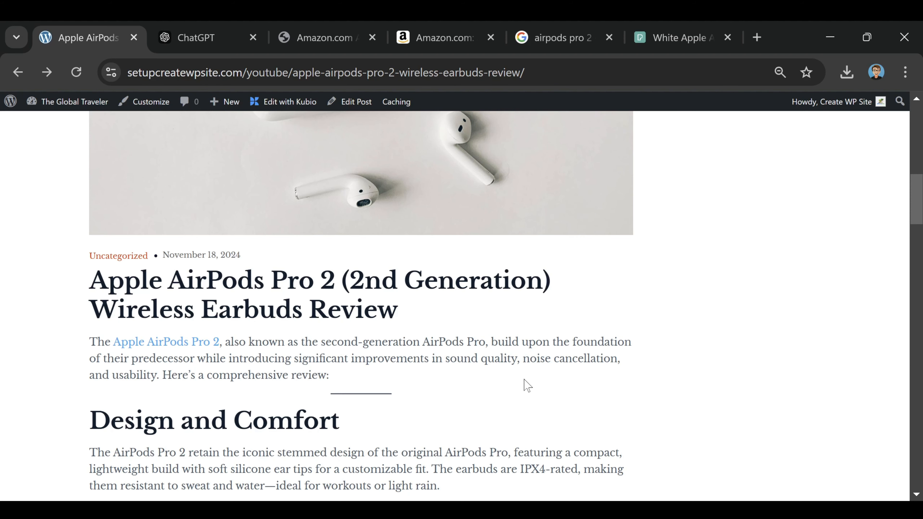
left_click(17, 71)
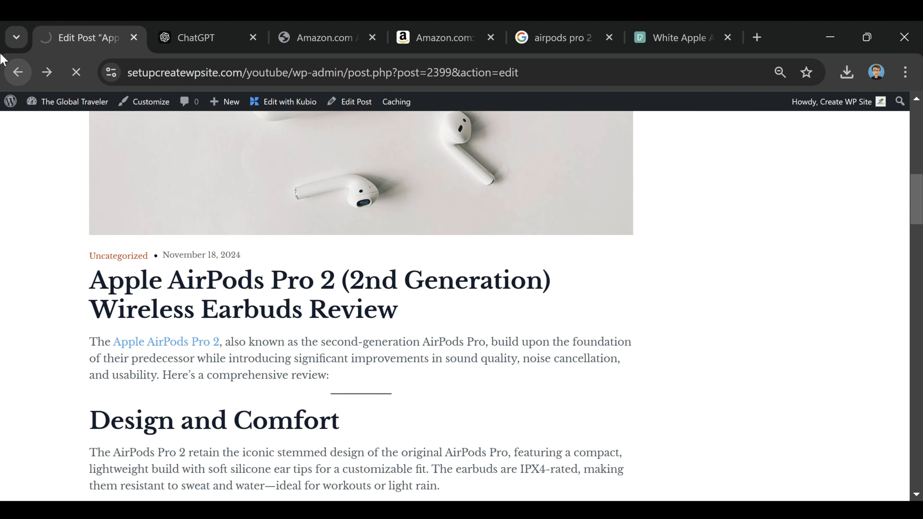
left_click(17, 111)
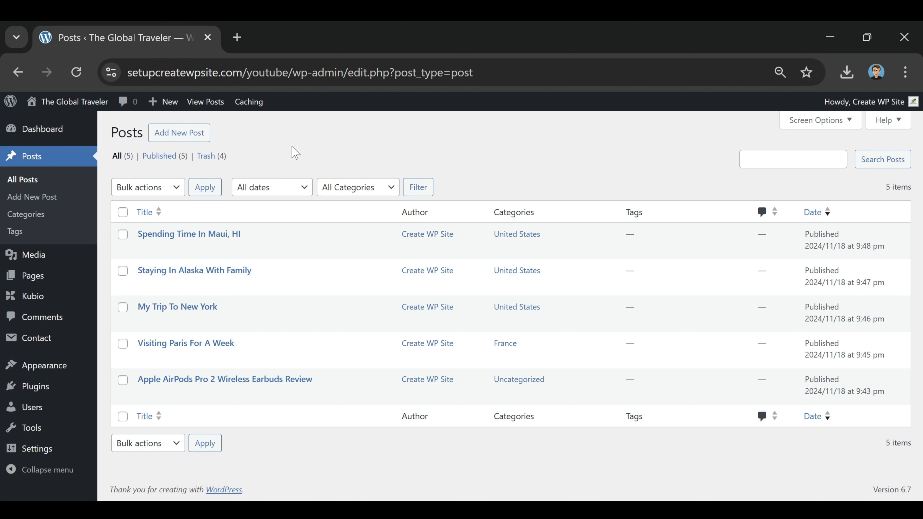
- Visit the live site's Blog page and look through the listed travel posts
mouse_move(52, 106)
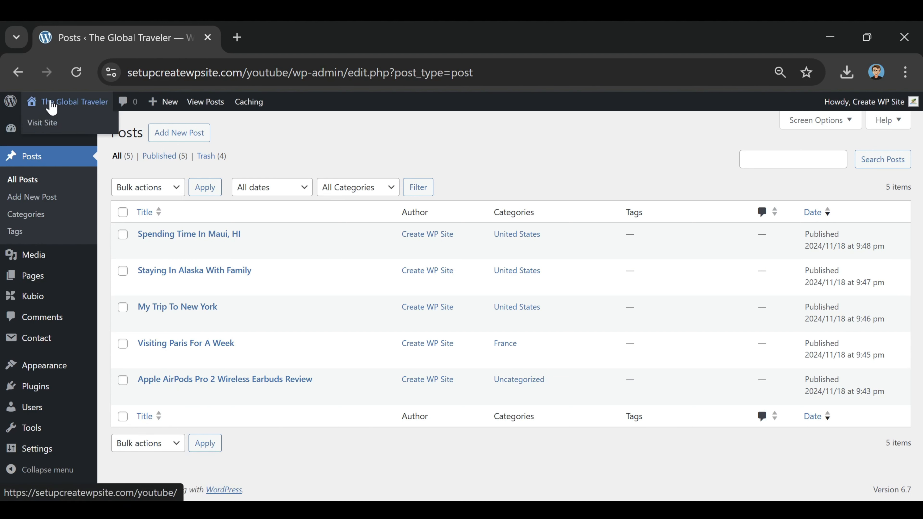
left_click(43, 123)
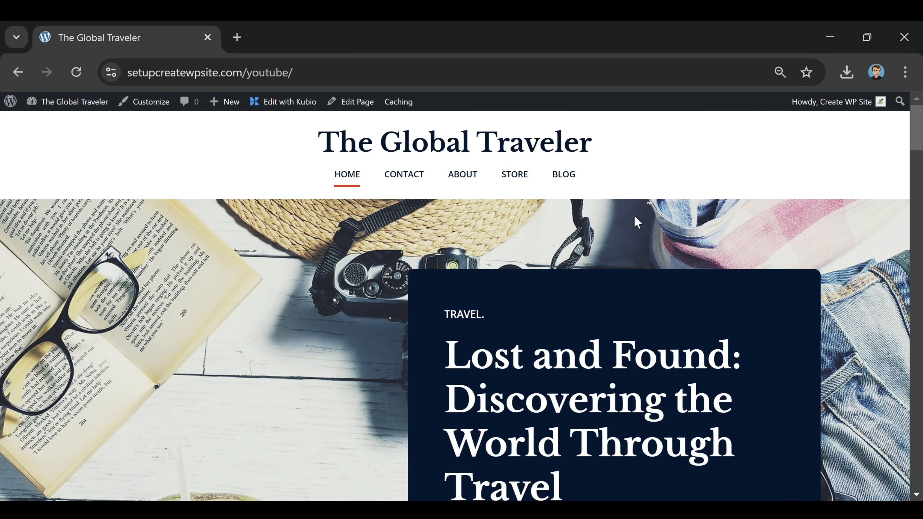
left_click(559, 184)
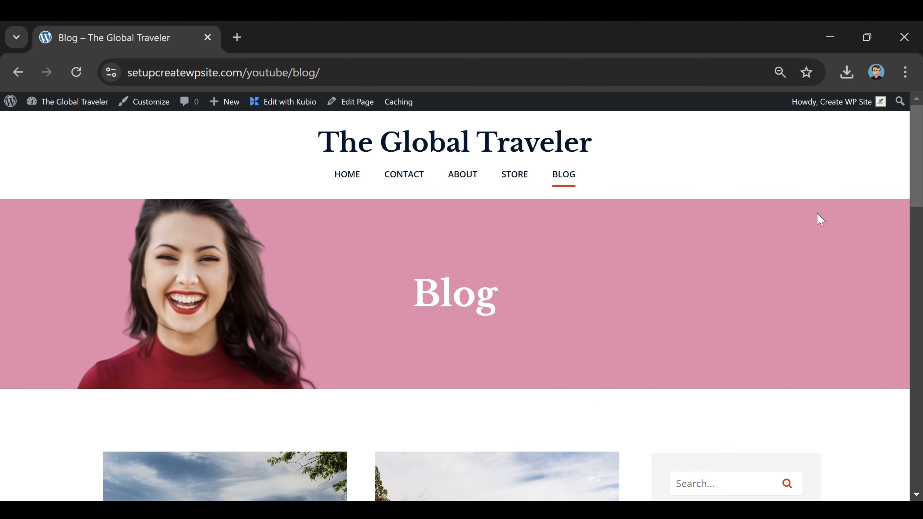
scroll(714, 242, "down", 10)
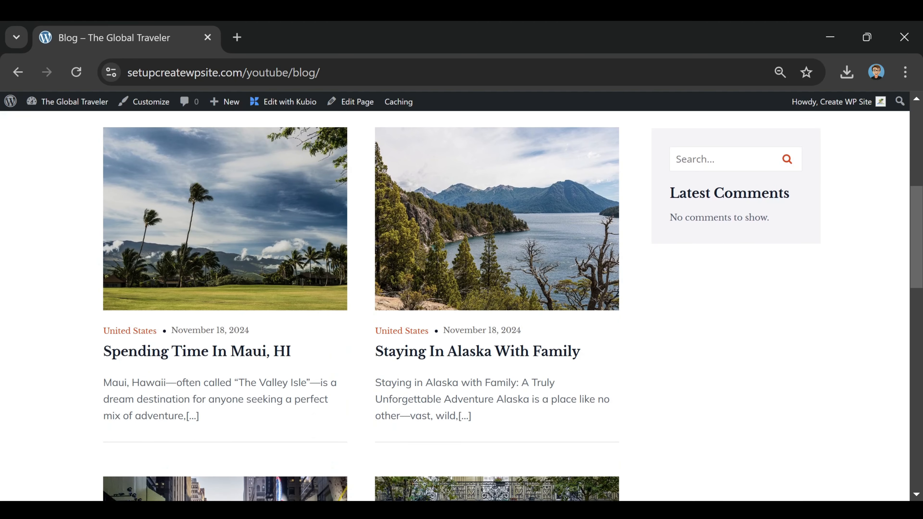
scroll(763, 364, "down", 1)
scroll(785, 433, "up", 4)
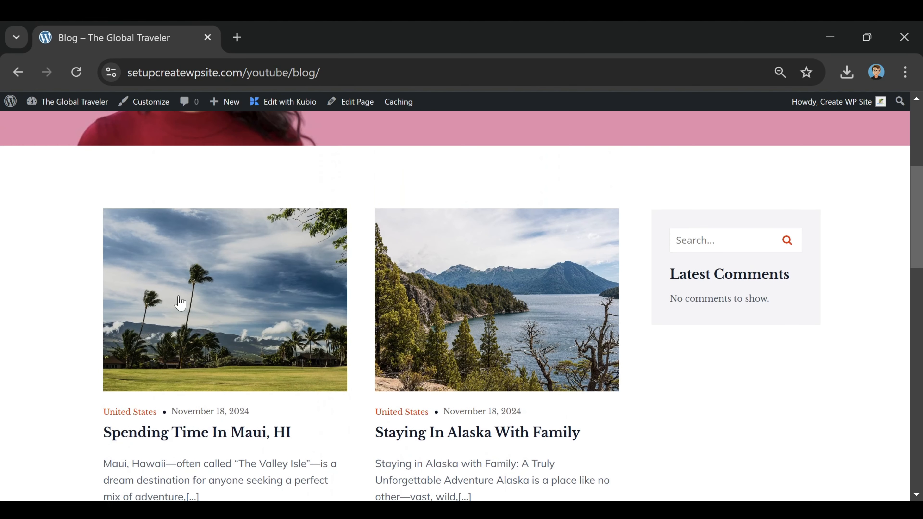
scroll(481, 278, "down", 9)
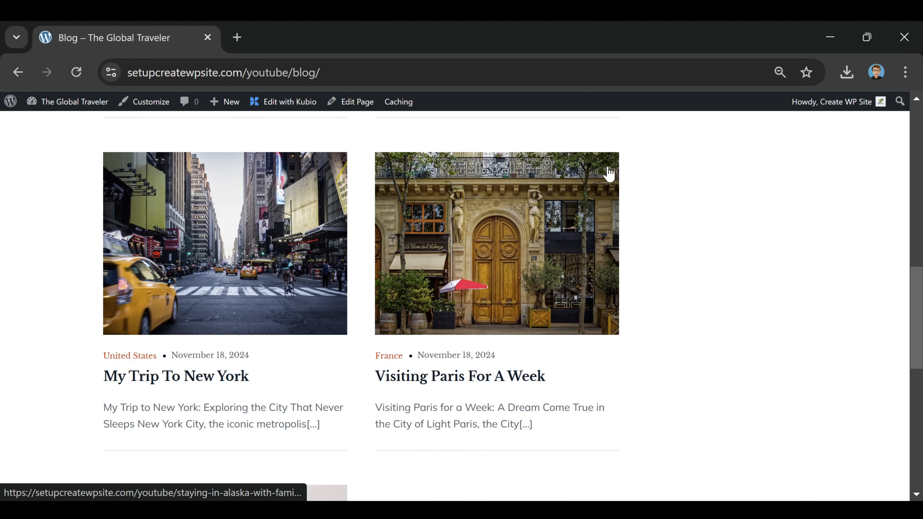
scroll(755, 288, "up", 4)
scroll(755, 287, "up", 2)
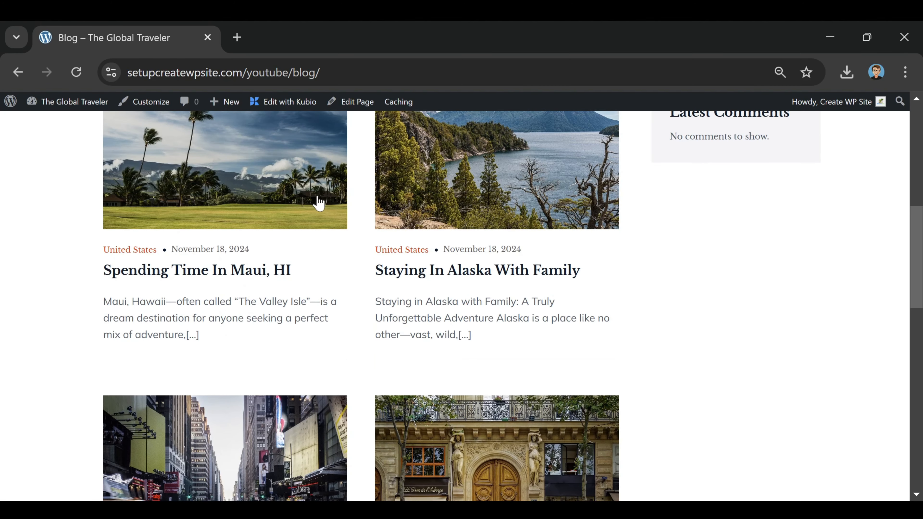
scroll(647, 293, "down", 6)
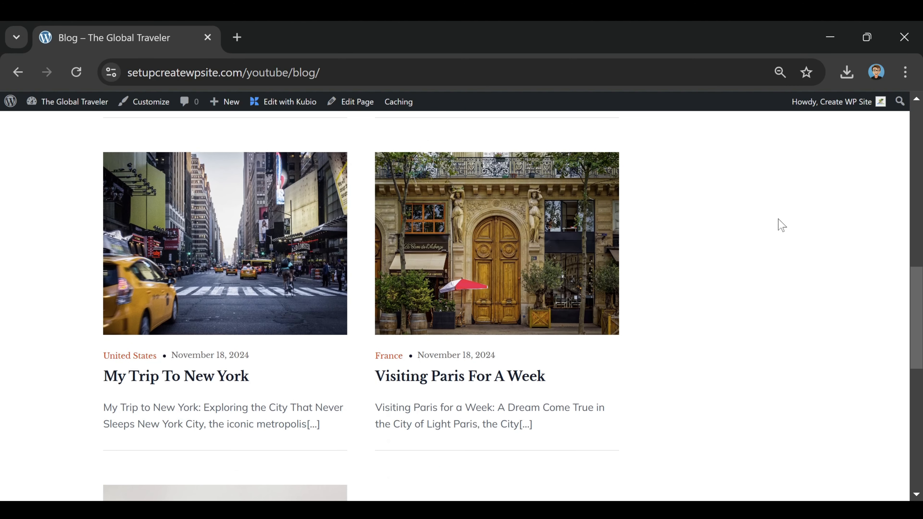
- View the "Visiting Paris For A Week" post and return to the Blog page
left_click(417, 204)
scroll(418, 209, "down", 10)
scroll(418, 217, "down", 5)
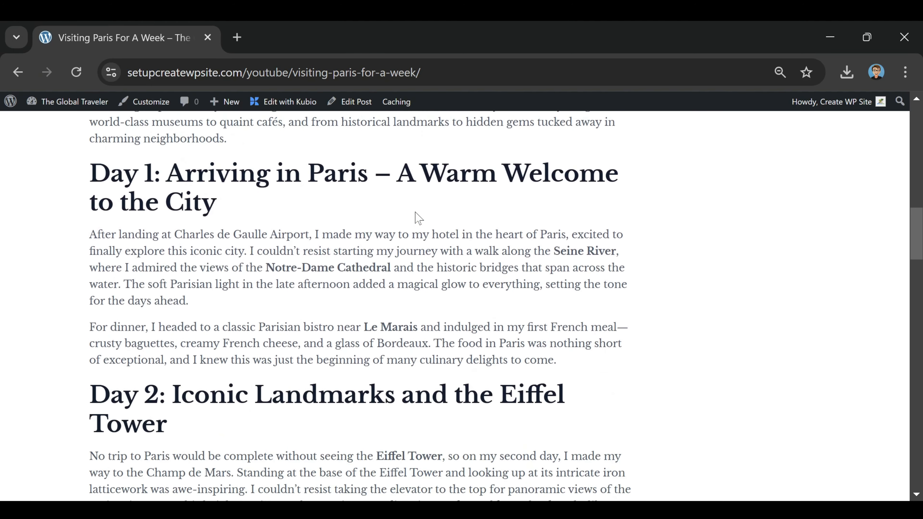
scroll(458, 262, "up", 15)
key("alt+Left")
- Check the category labels of the posts on the Blog page, down to the AirPods review
scroll(496, 260, "down", 8)
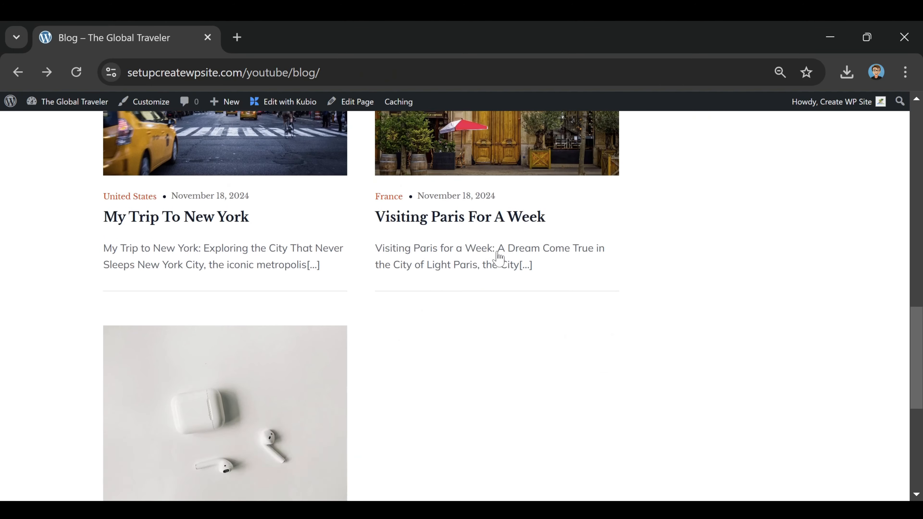
scroll(498, 242, "down", 2)
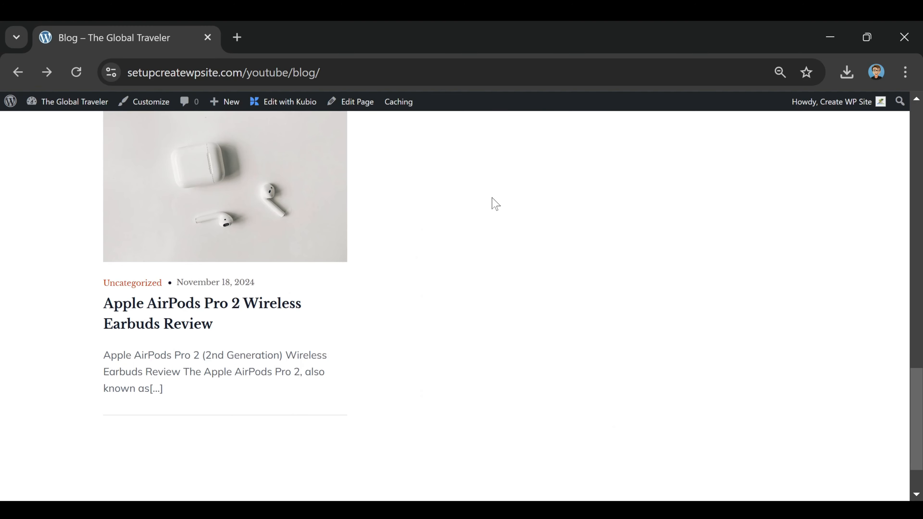
scroll(599, 248, "up", 20)
scroll(40, 287, "down", 2)
scroll(40, 288, "down", 4)
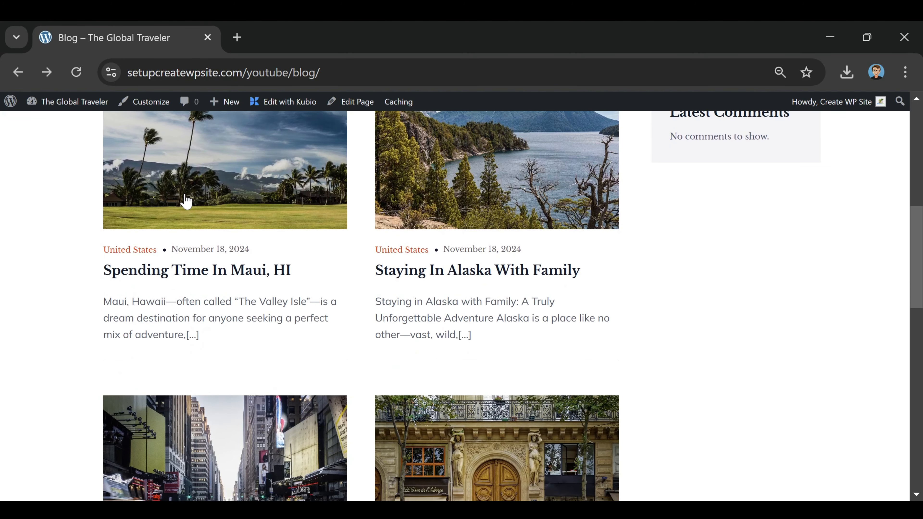
scroll(74, 276, "down", 5)
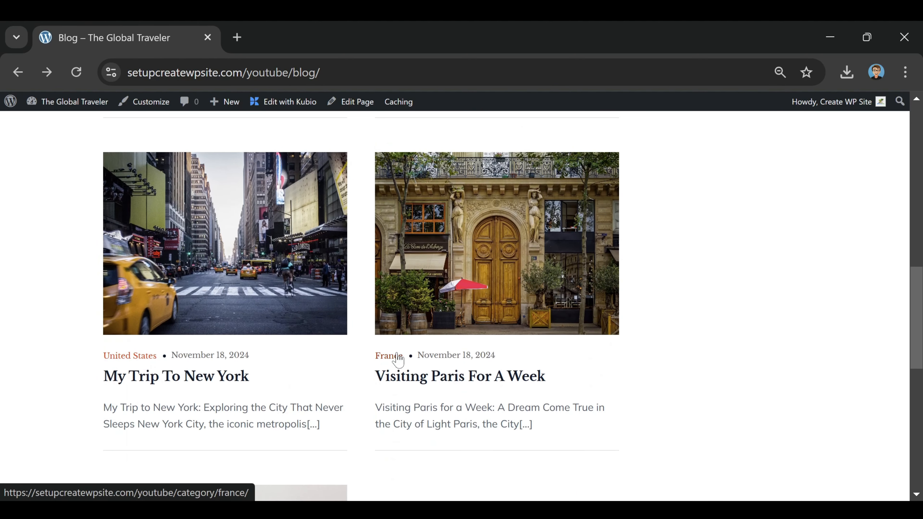
scroll(588, 329, "down", 4)
scroll(588, 329, "down", 4)
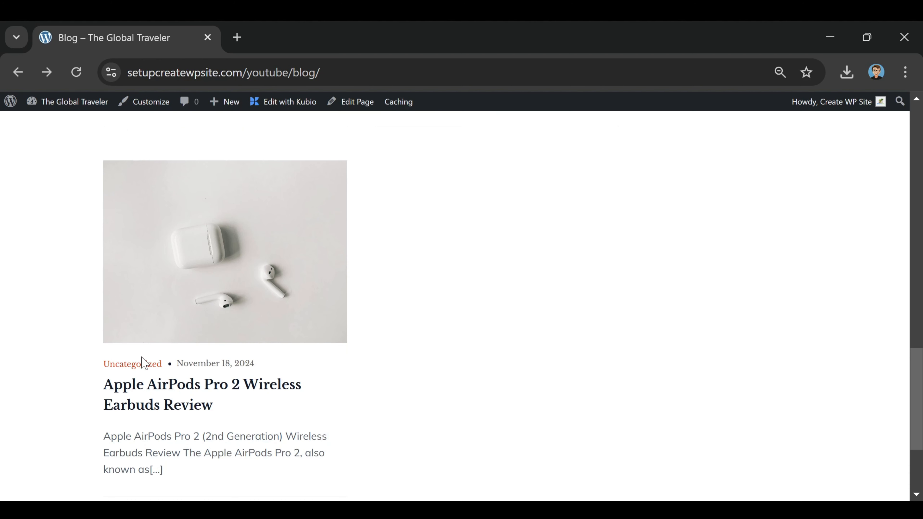
- Open the Apple AirPods Pro 2 review for editing and remove its Uncategorized category
left_click(201, 235)
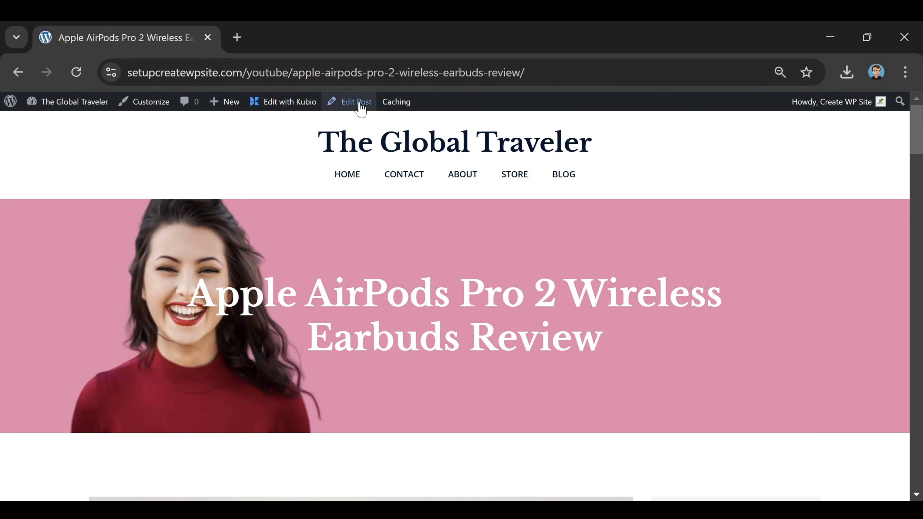
left_click(359, 103)
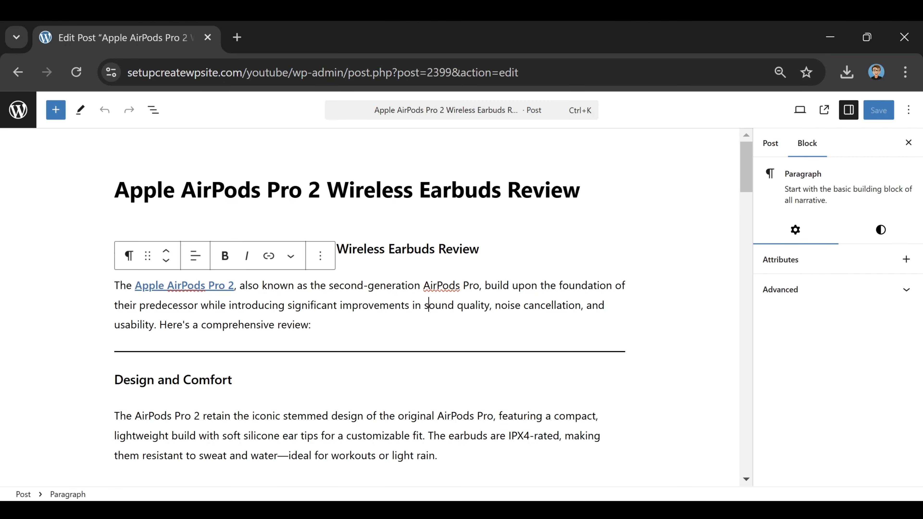
left_click(770, 143)
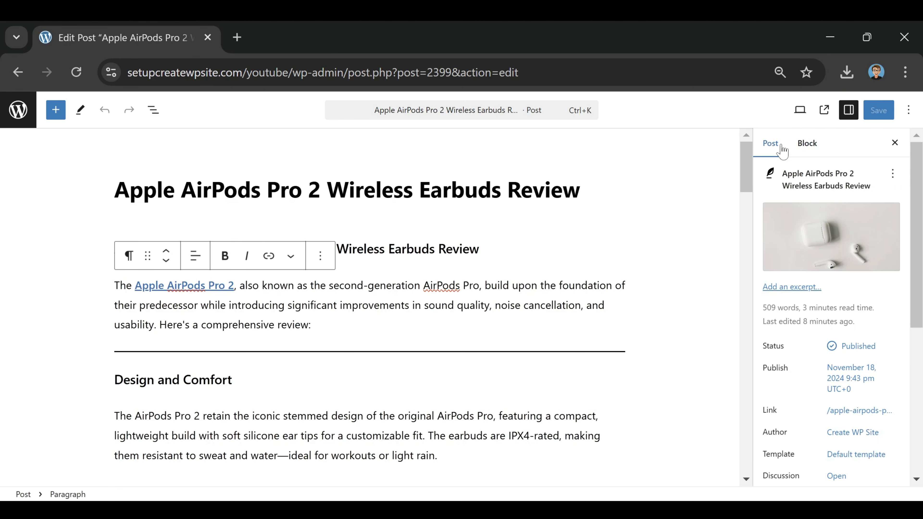
scroll(850, 302, "down", 5)
scroll(850, 302, "down", 1)
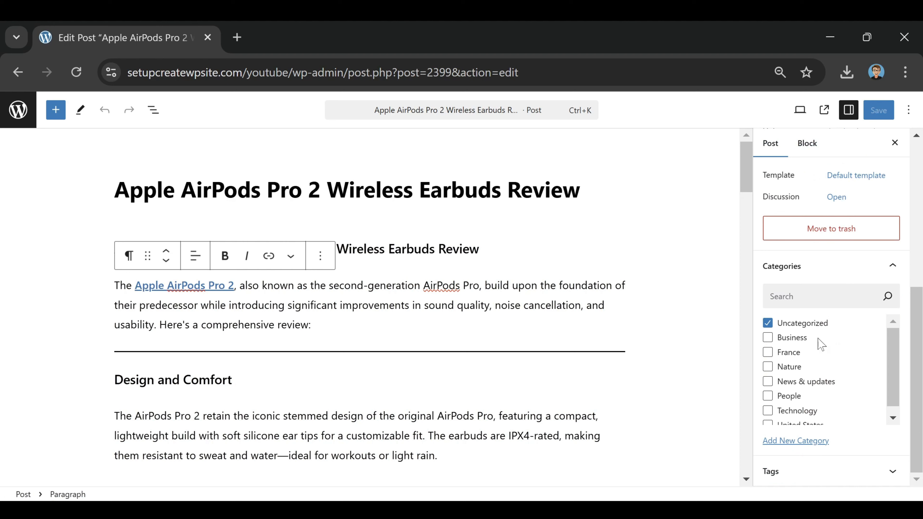
scroll(817, 349, "down", 1)
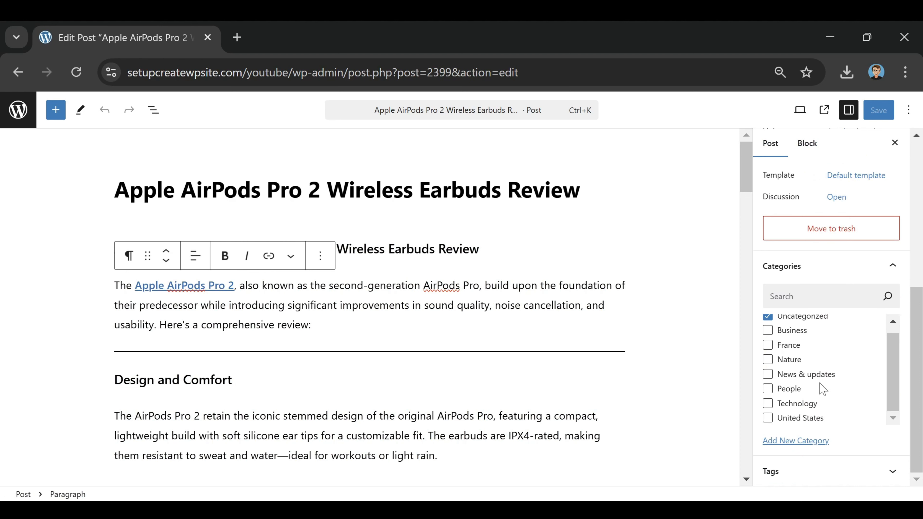
scroll(809, 371, "up", 1)
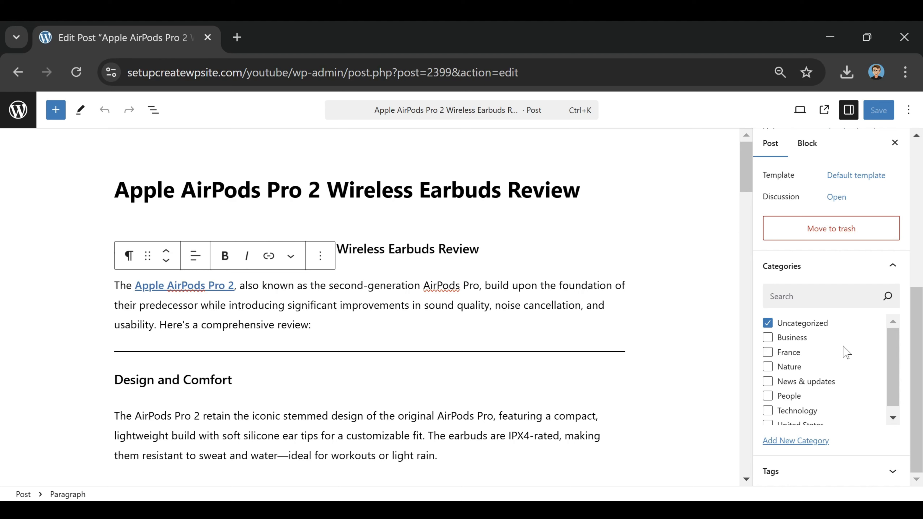
left_click(803, 323)
- Create a new category named Electronics for the AirPods review and save the post
left_click(816, 440)
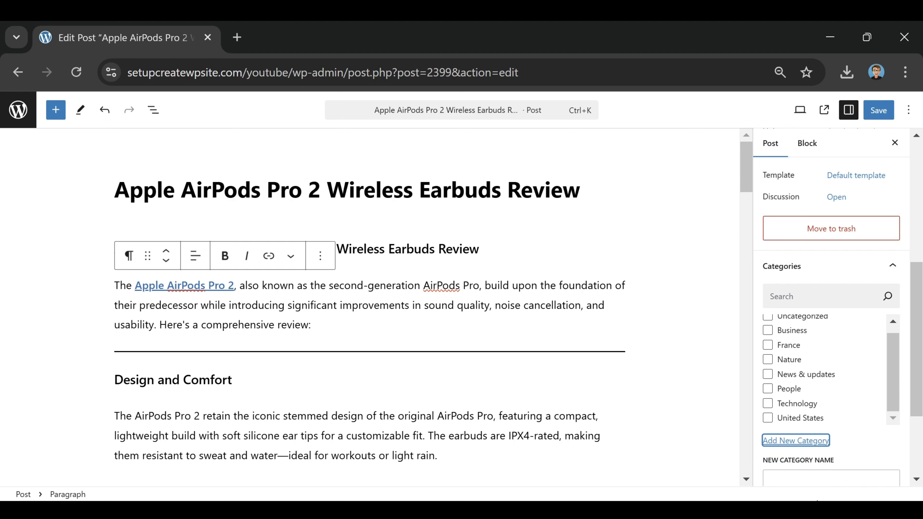
left_click(824, 482)
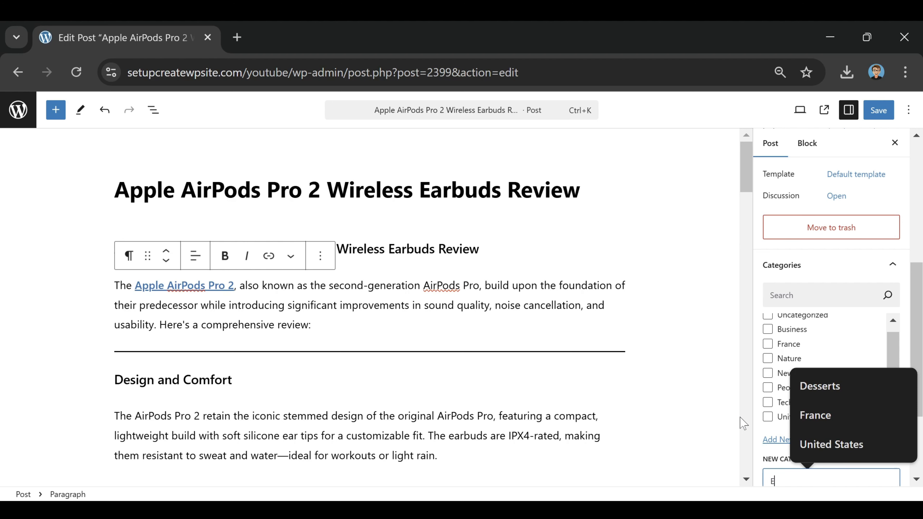
type("Electronics")
scroll(872, 439, "down", 3)
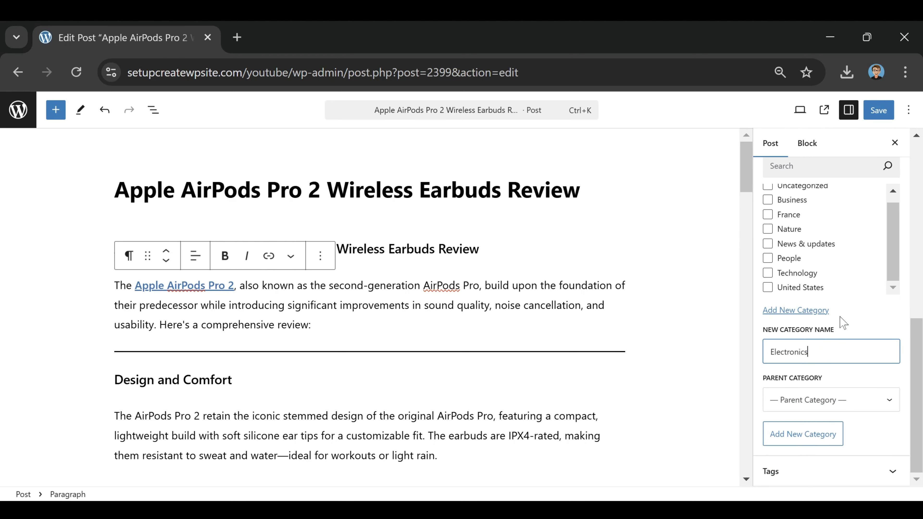
left_click(792, 440)
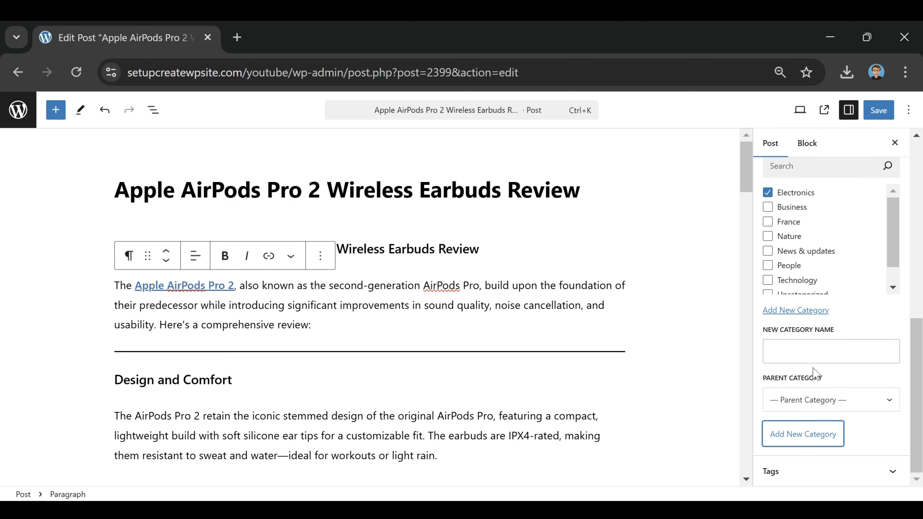
scroll(813, 375, "up", 4)
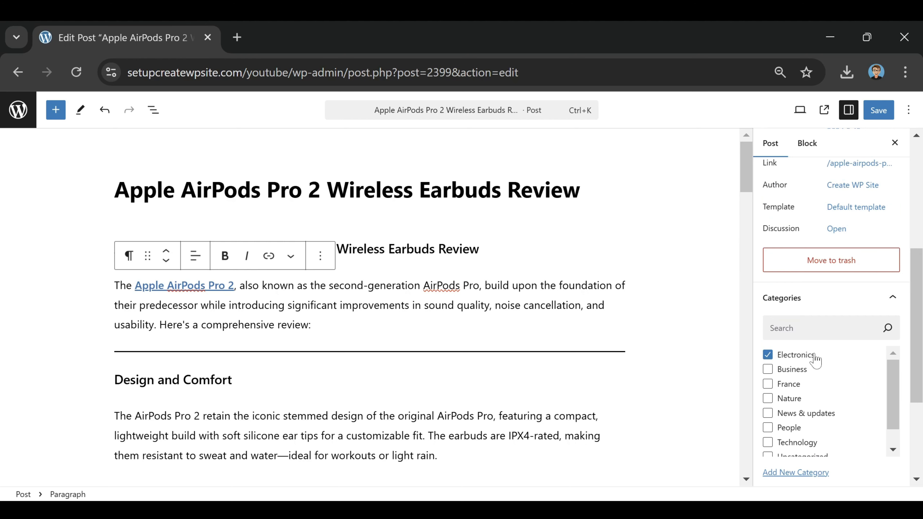
left_click(879, 110)
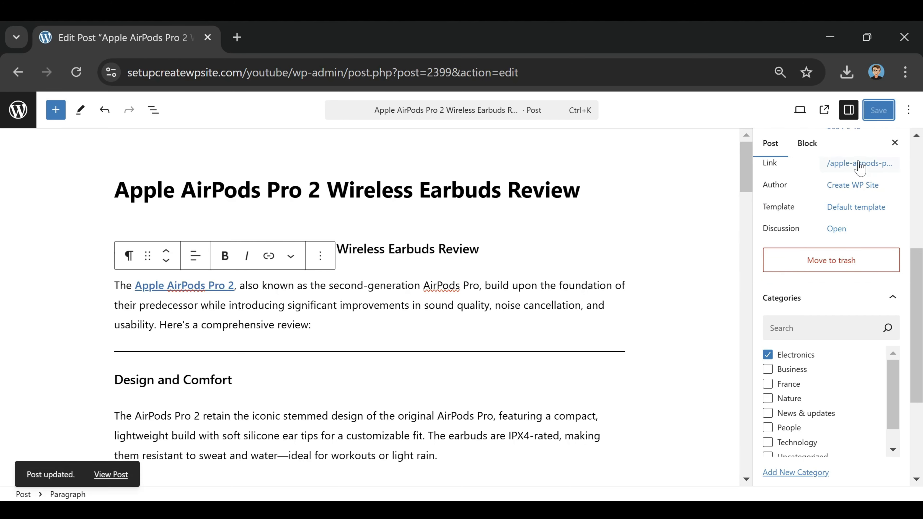
- Check the AirPods review's category label on the live Blog page and view the Electronics category archive
left_click(14, 116)
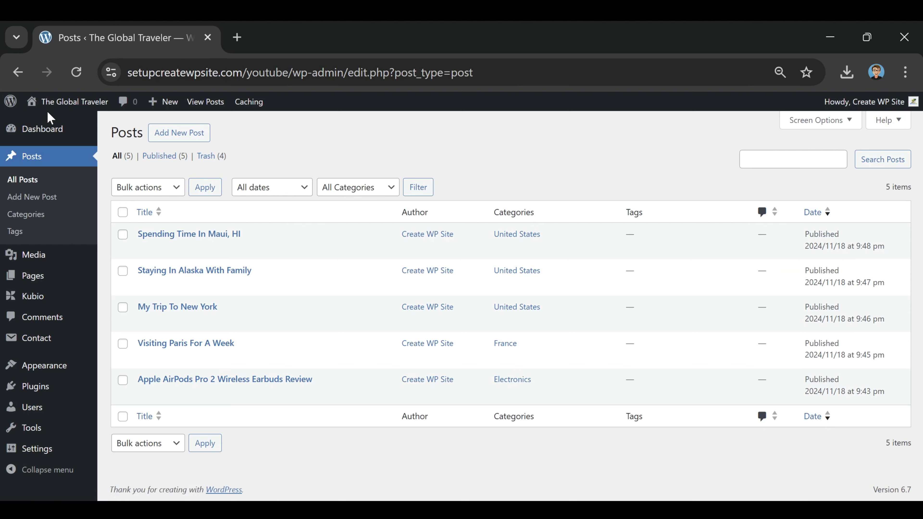
left_click(57, 104)
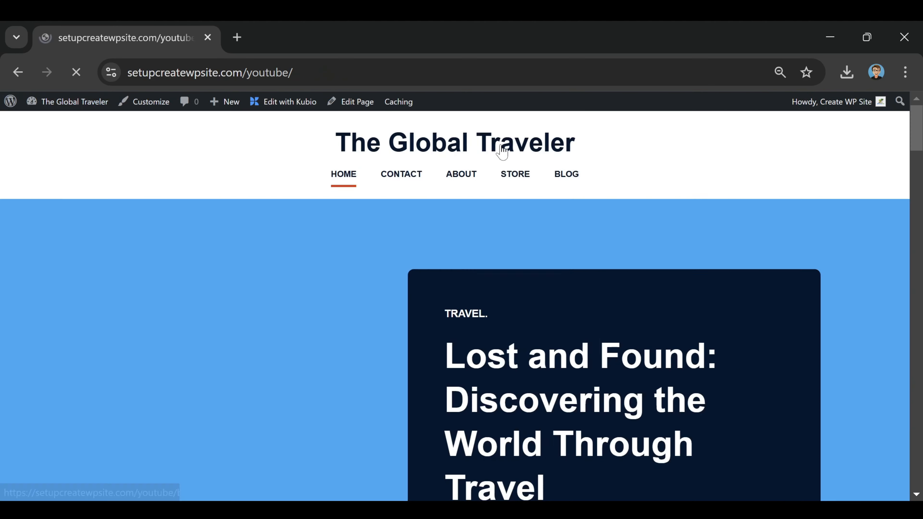
left_click(557, 175)
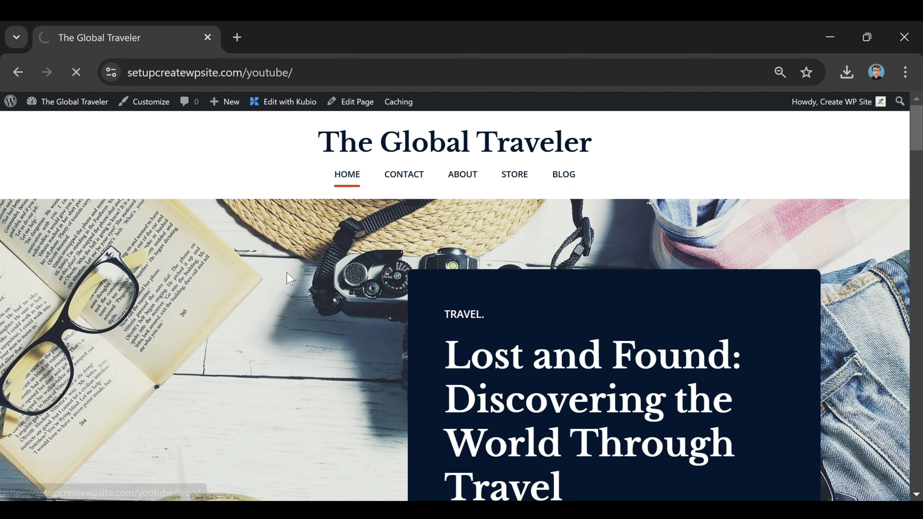
scroll(283, 283, "down", 15)
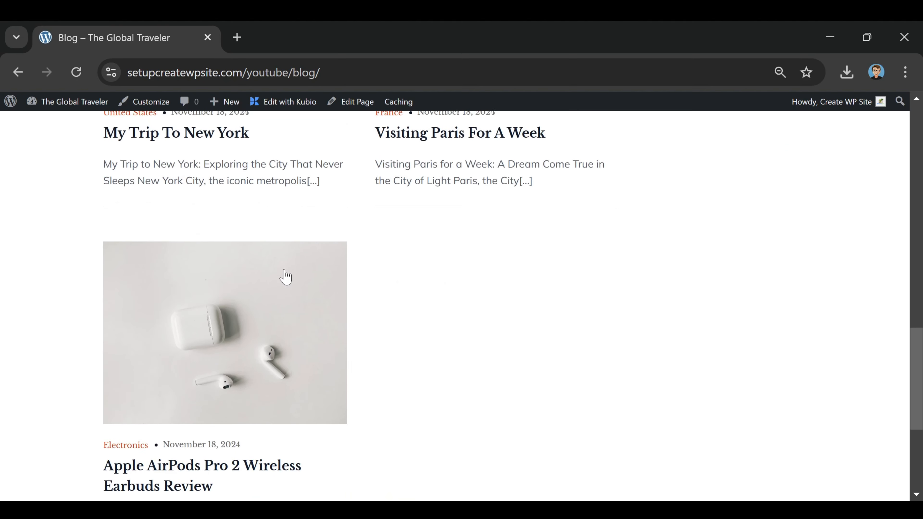
scroll(286, 276, "down", 4)
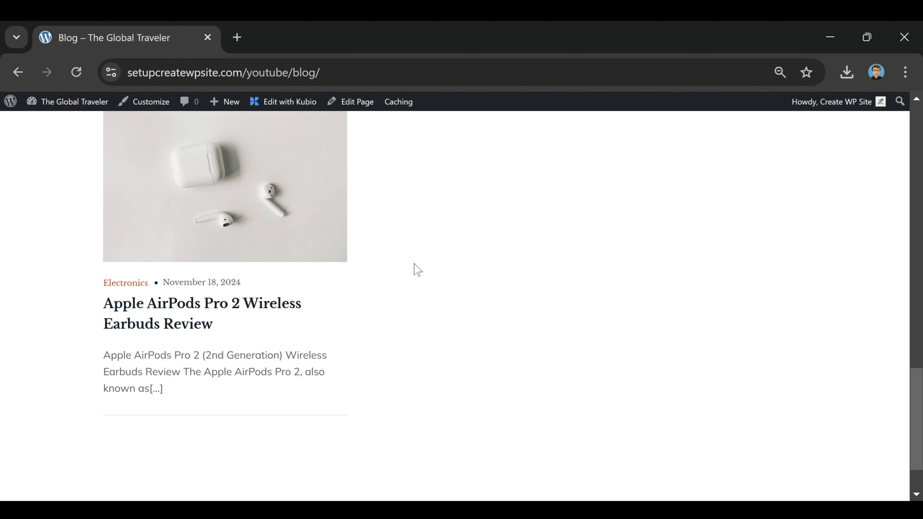
left_click(123, 284)
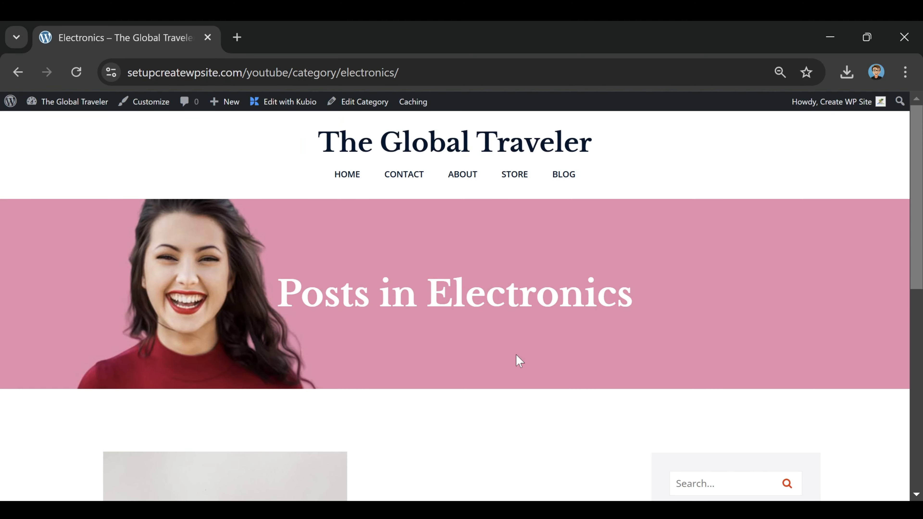
scroll(568, 357, "down", 10)
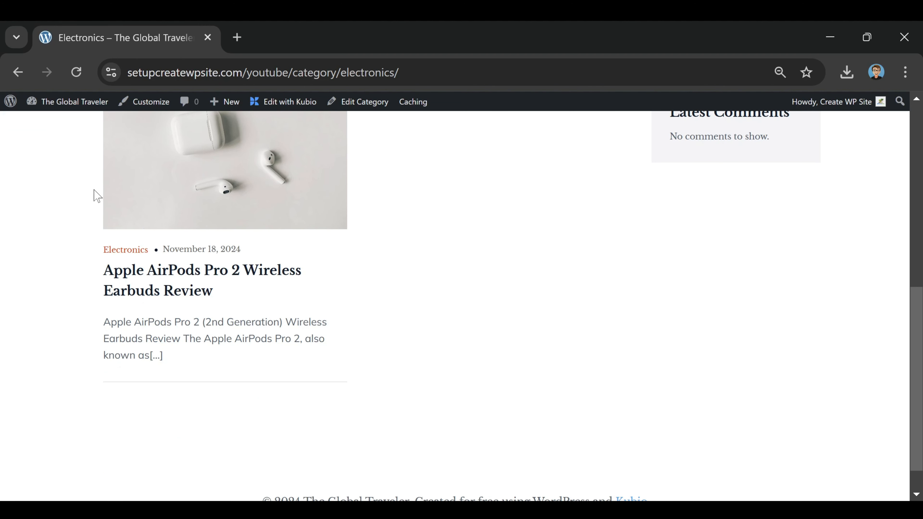
- Return to the WordPress dashboard and open the Blog page in the Kubio editor
mouse_move(56, 106)
left_click(53, 122)
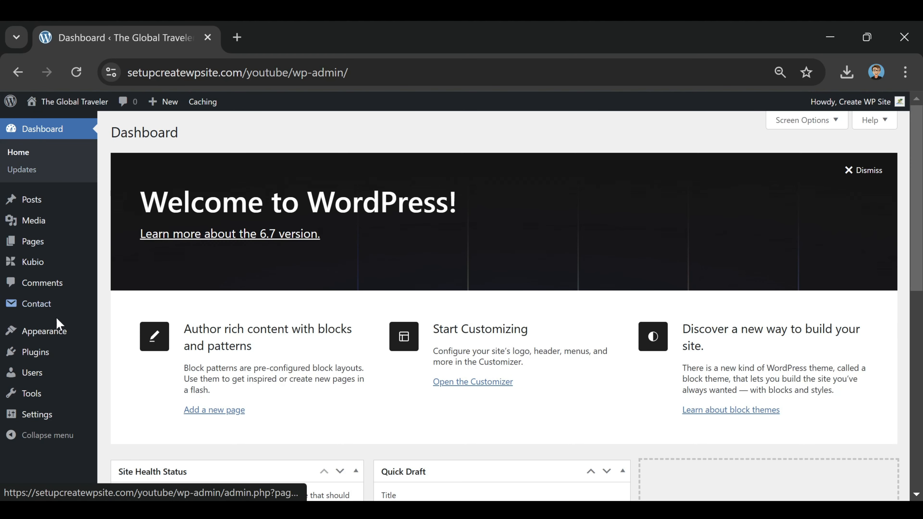
mouse_move(47, 332)
mouse_move(43, 271)
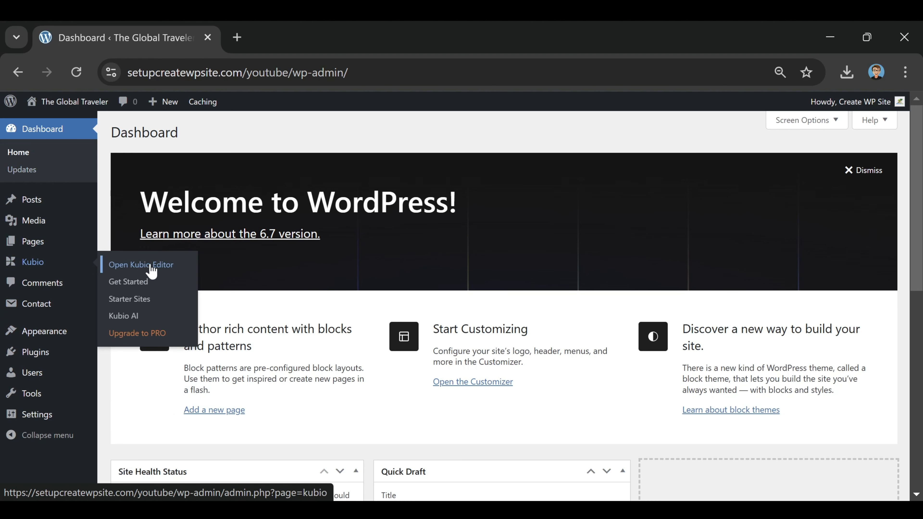
left_click(157, 269)
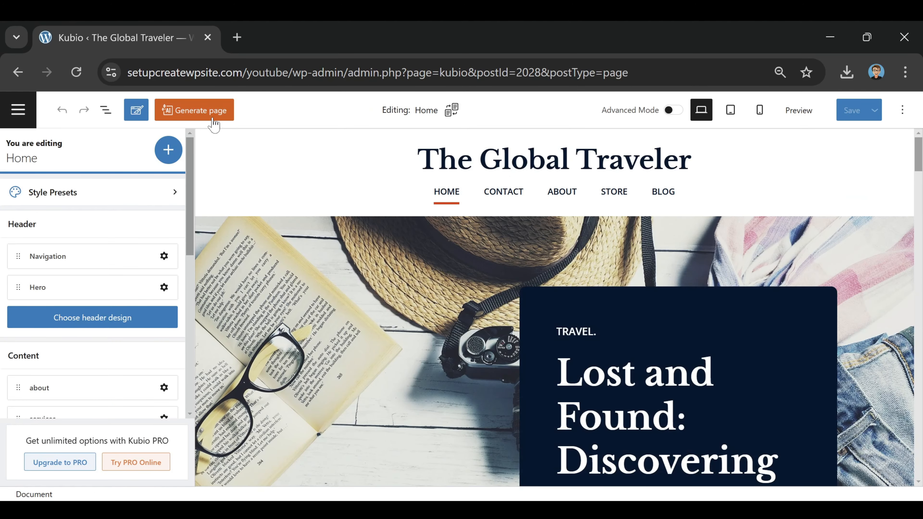
left_click(17, 123)
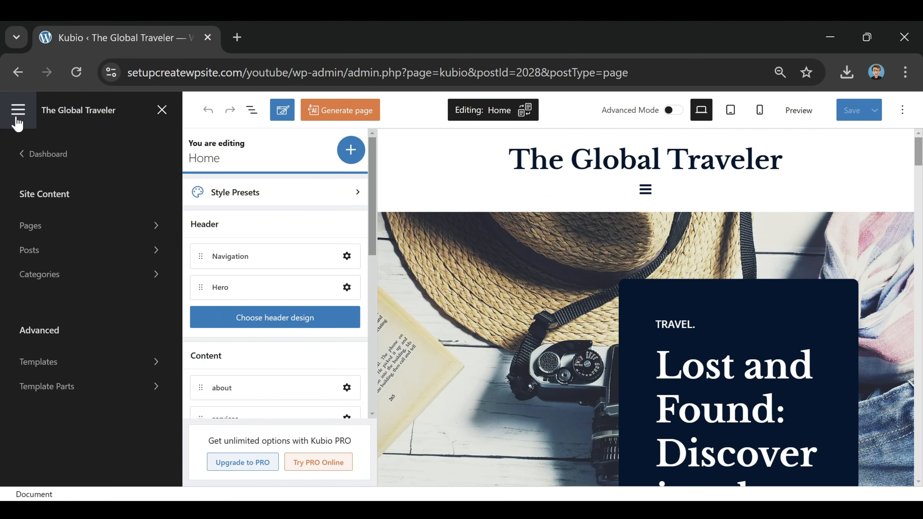
left_click(62, 225)
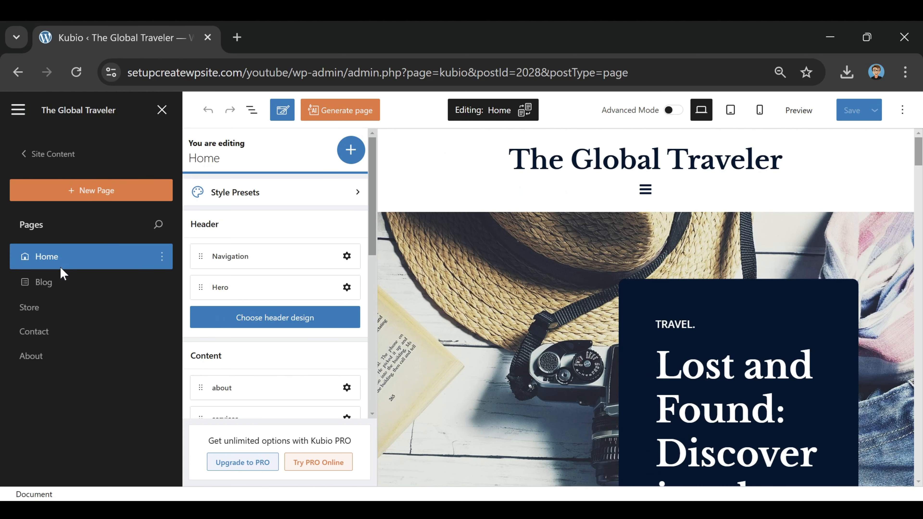
left_click(43, 282)
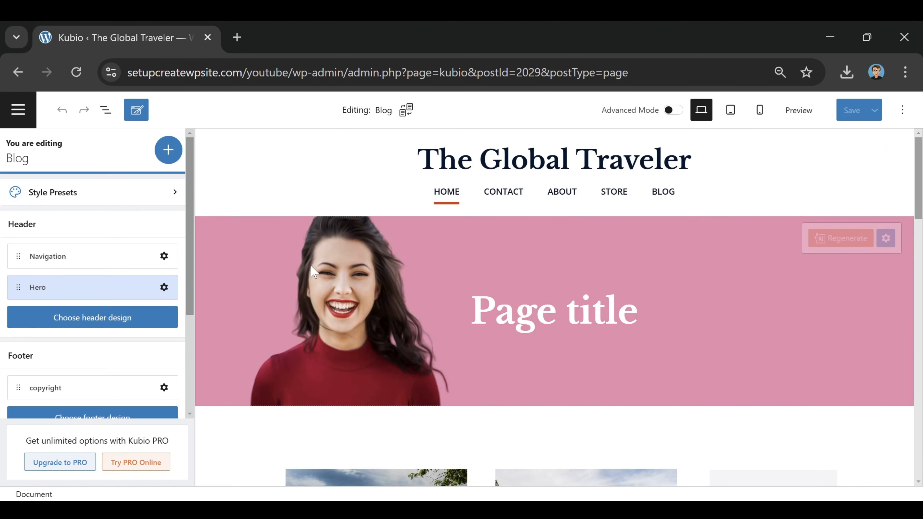
- Delete the pink "Page title" Hero section from the Blog page's header for all pages and save
left_click(210, 233)
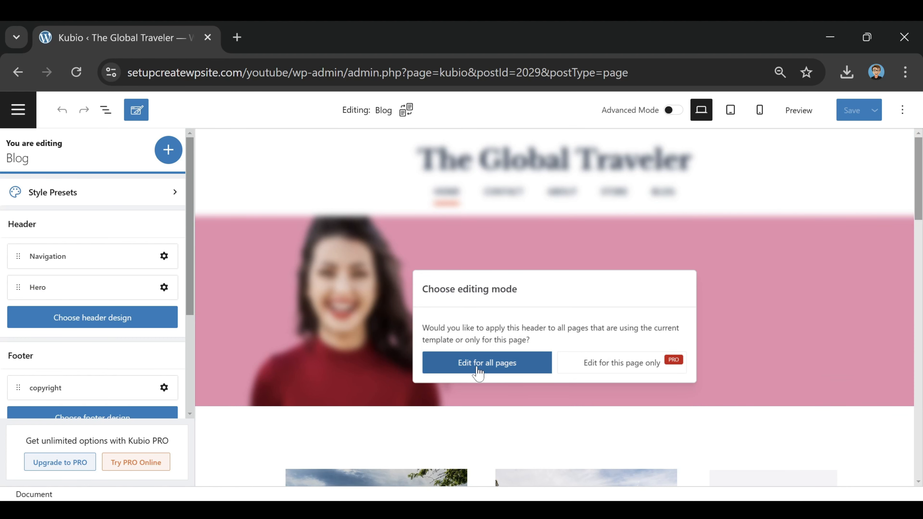
left_click(469, 371)
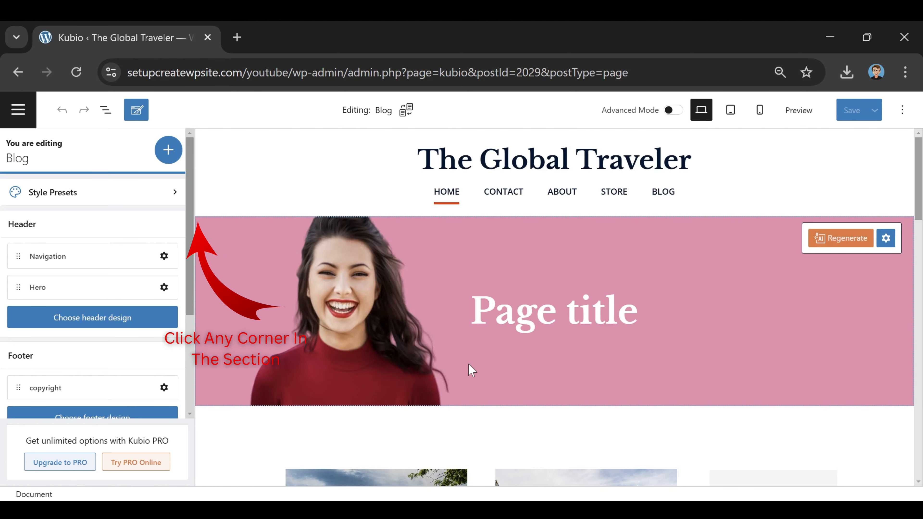
left_click(225, 230)
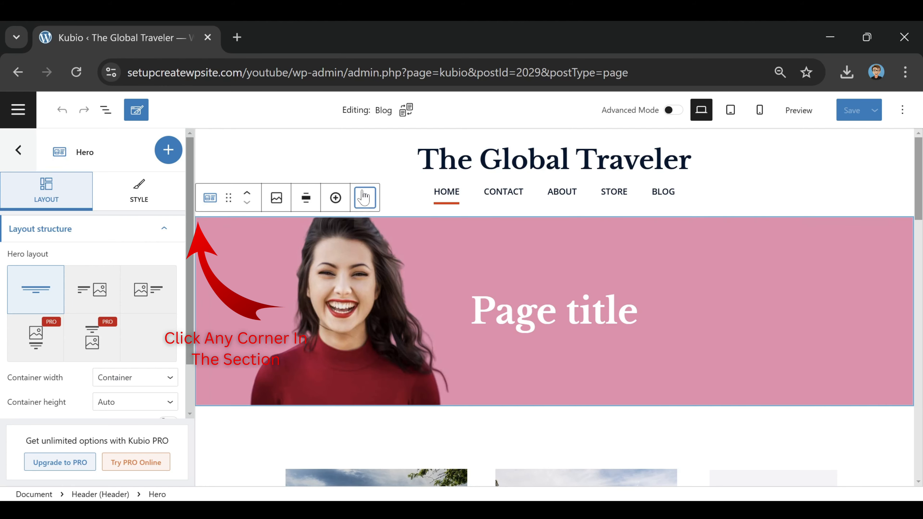
left_click(365, 198)
left_click(429, 496)
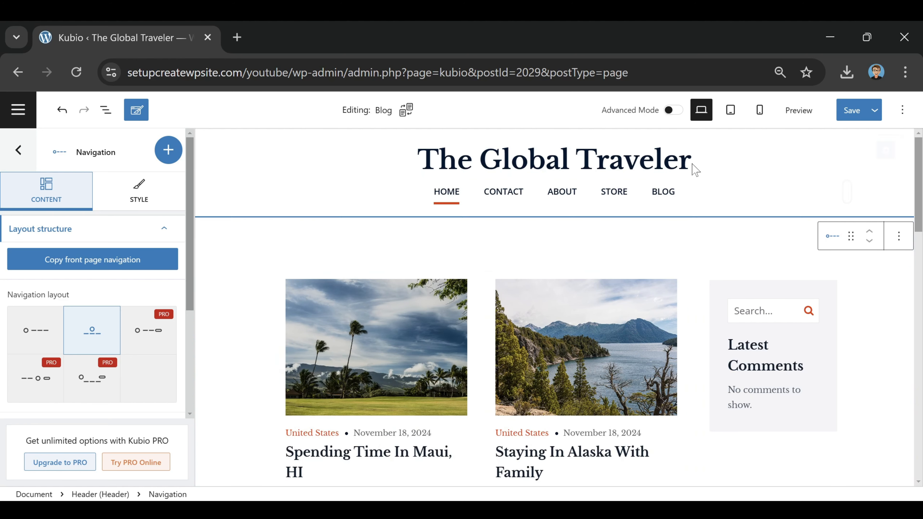
left_click(854, 114)
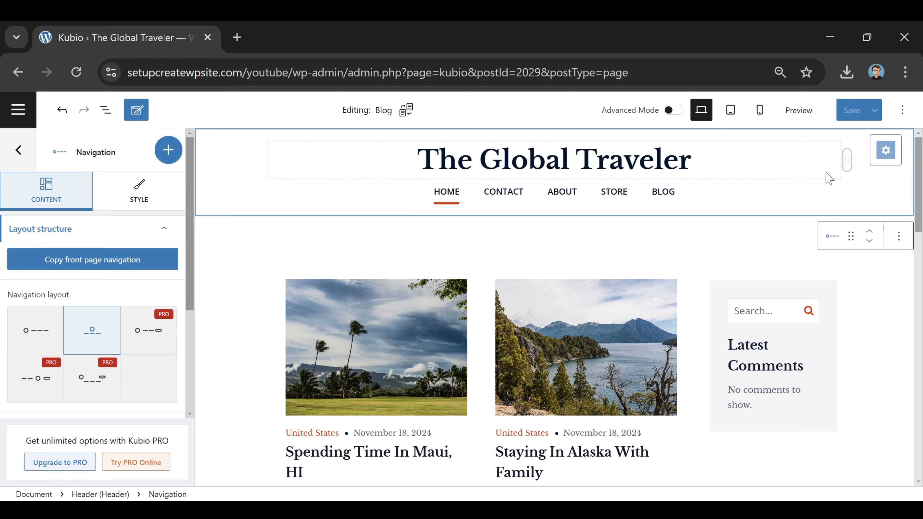
- Preview the Blog page and the Store page without the hero section, and return to the Kubio editor
left_click(798, 110)
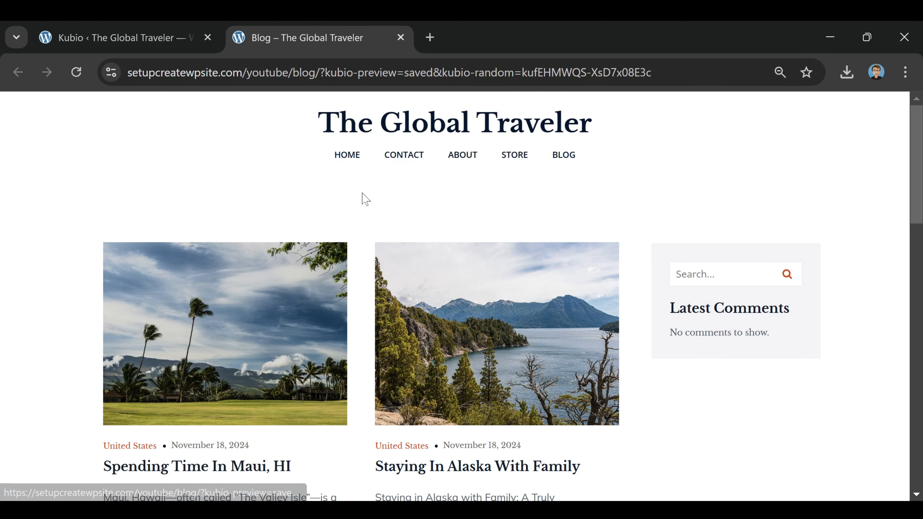
scroll(240, 220, "down", 10)
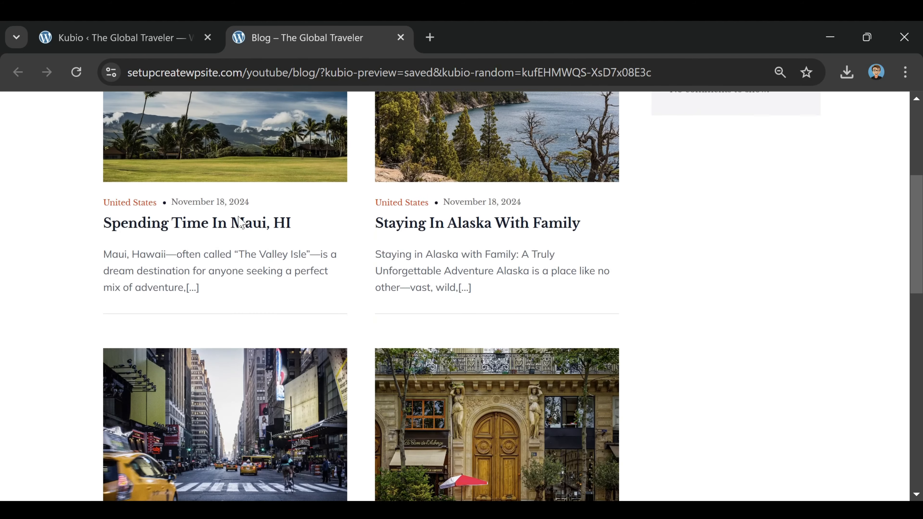
scroll(238, 248, "up", 8)
scroll(239, 250, "up", 2)
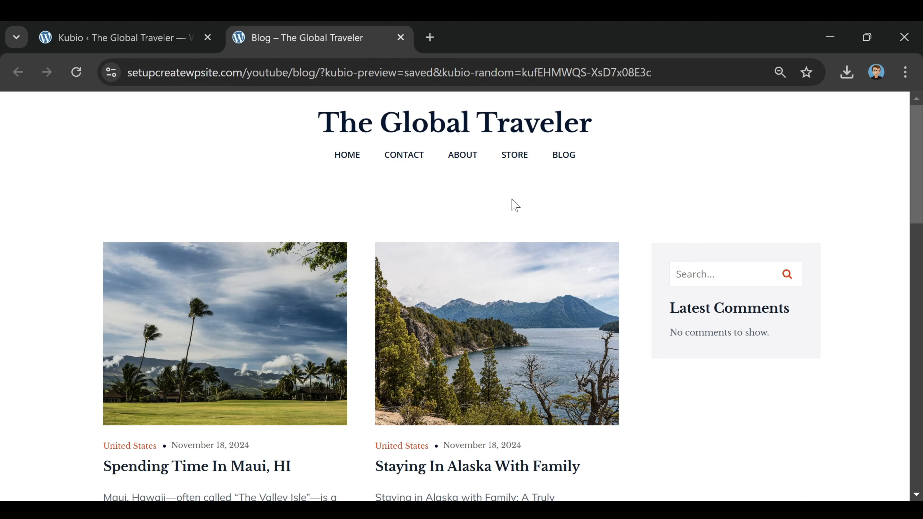
left_click(522, 164)
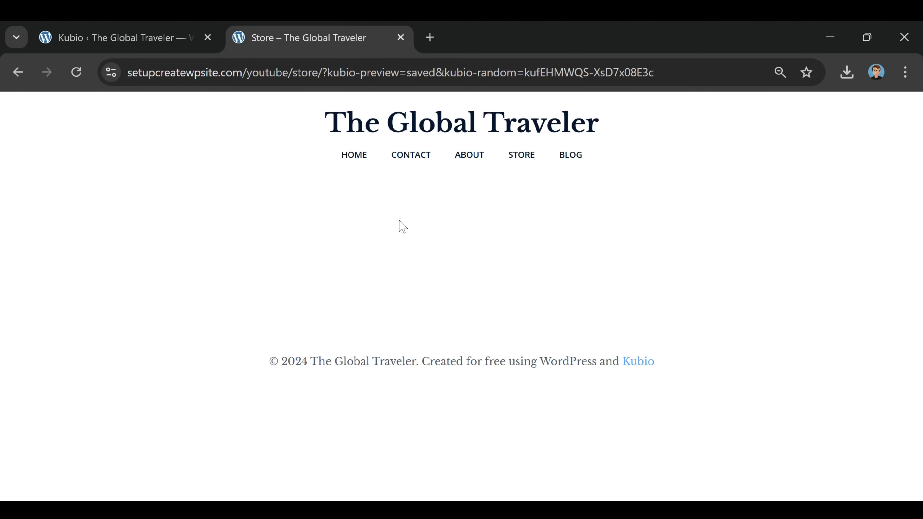
left_click(401, 37)
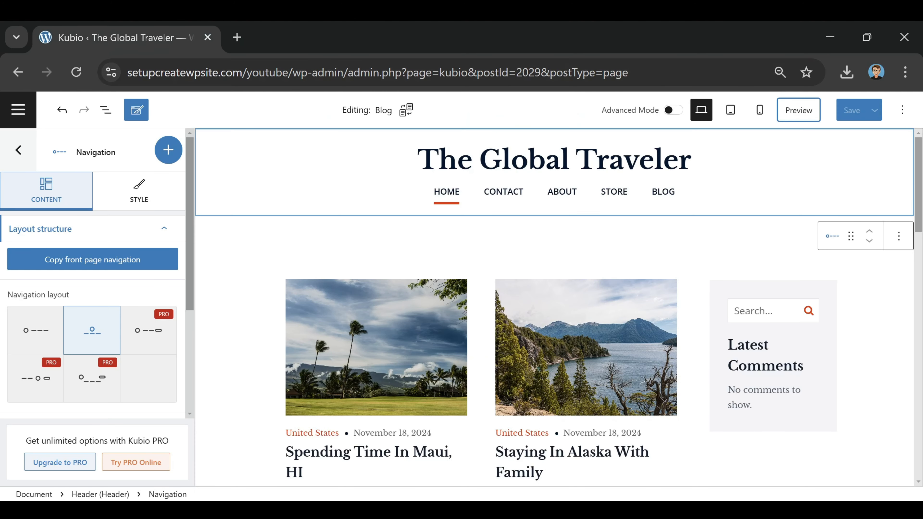
- Open the Store page for editing and choose to create its content from scratch
left_click(18, 109)
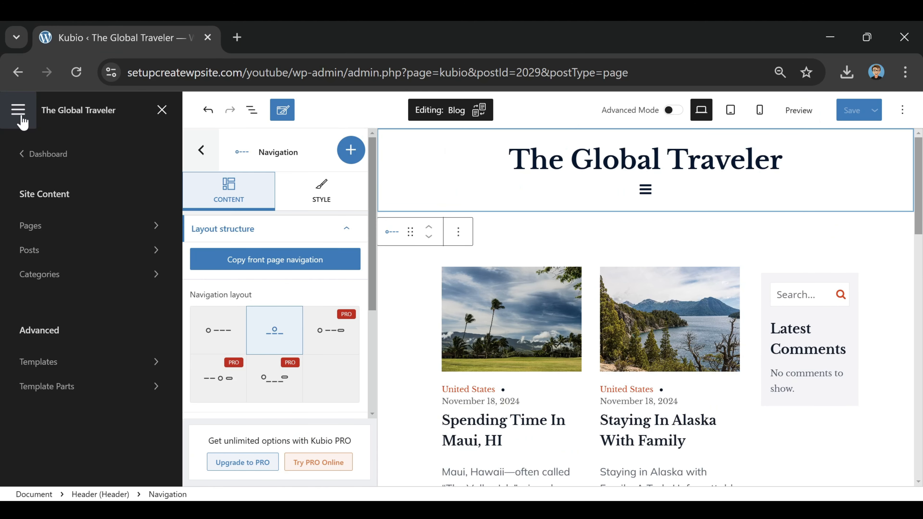
left_click(89, 224)
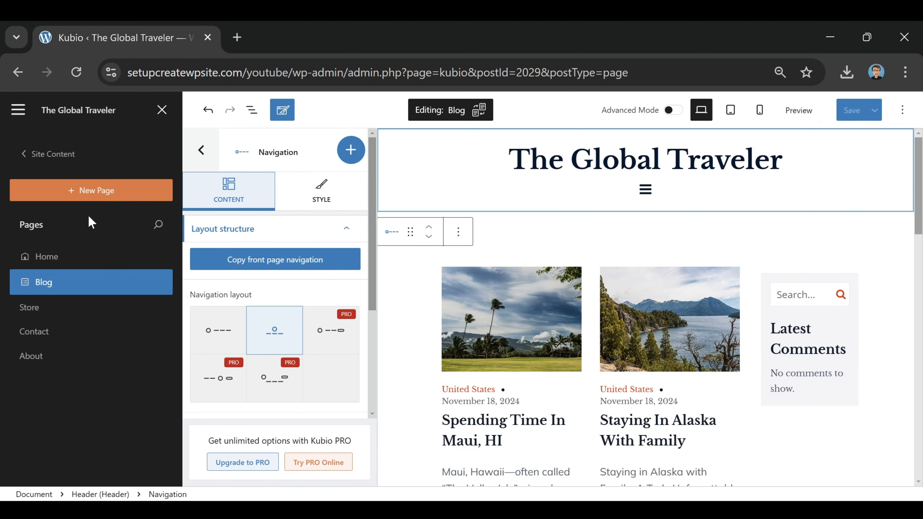
left_click(52, 311)
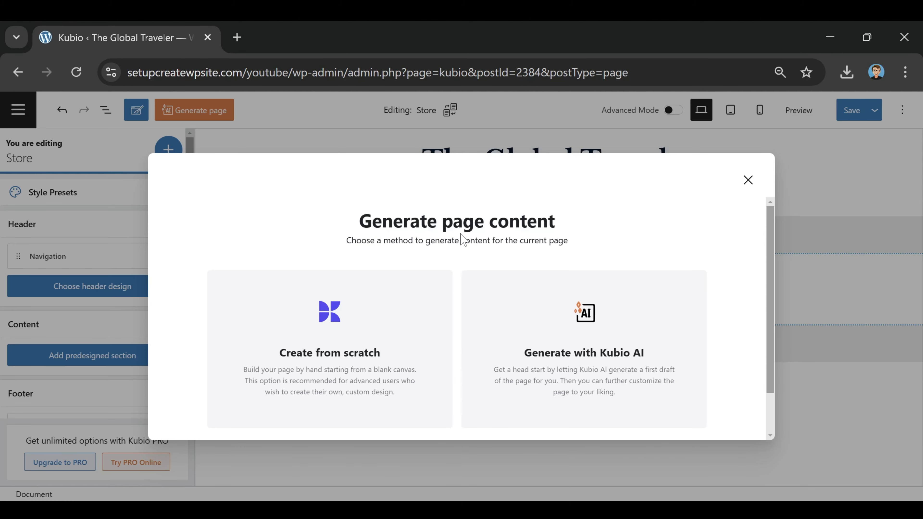
left_click(335, 358)
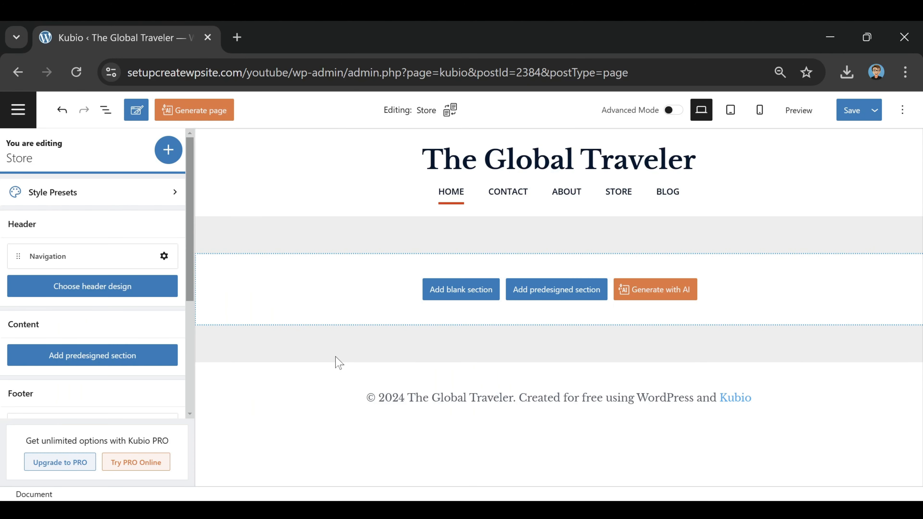
- Add a blank section with a single-column layout to the Store page's content area
left_click(434, 362)
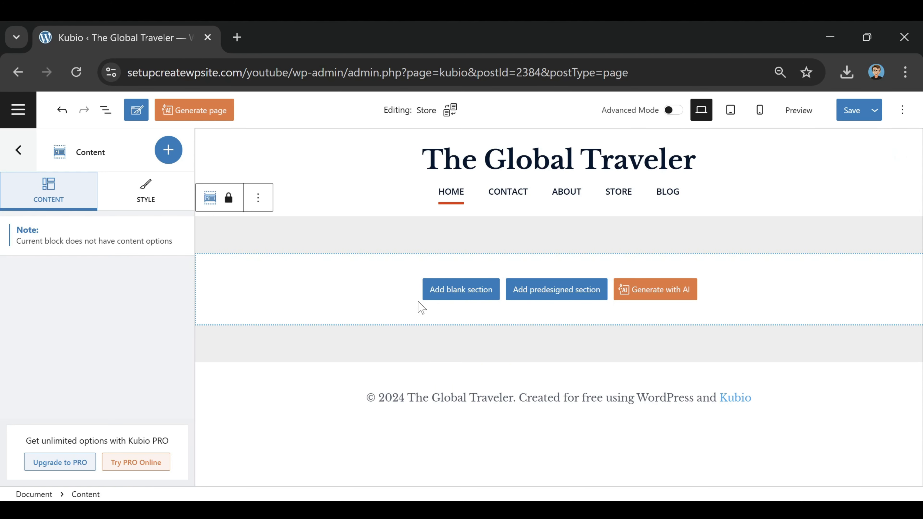
left_click(462, 297)
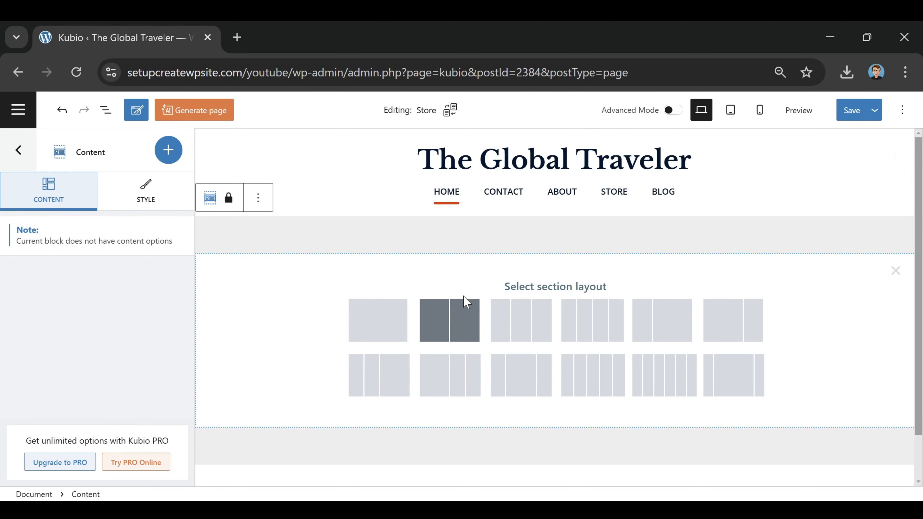
left_click(385, 331)
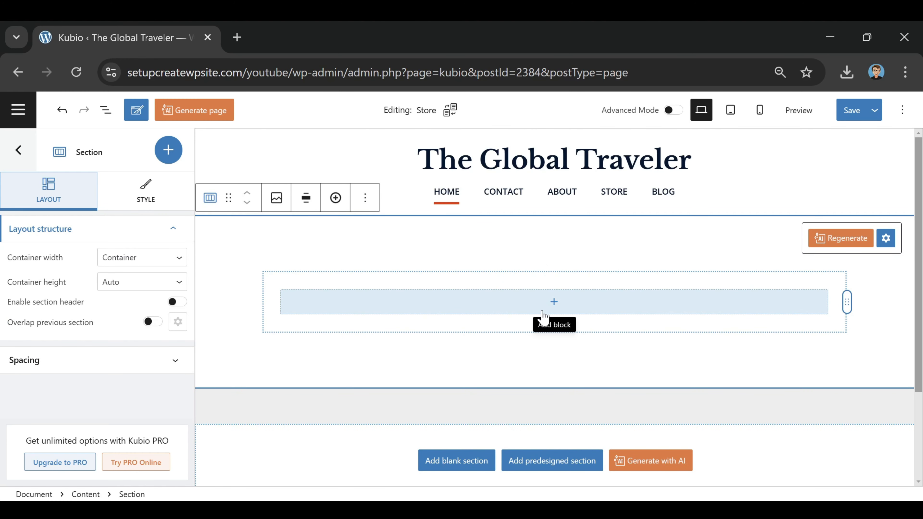
- Insert a Columns block in the new section and extend it to four columns
left_click(553, 302)
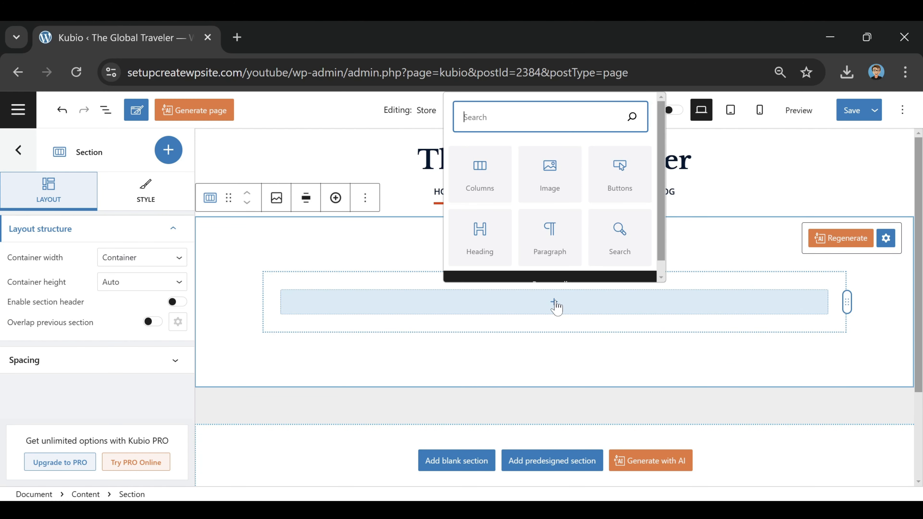
left_click(481, 192)
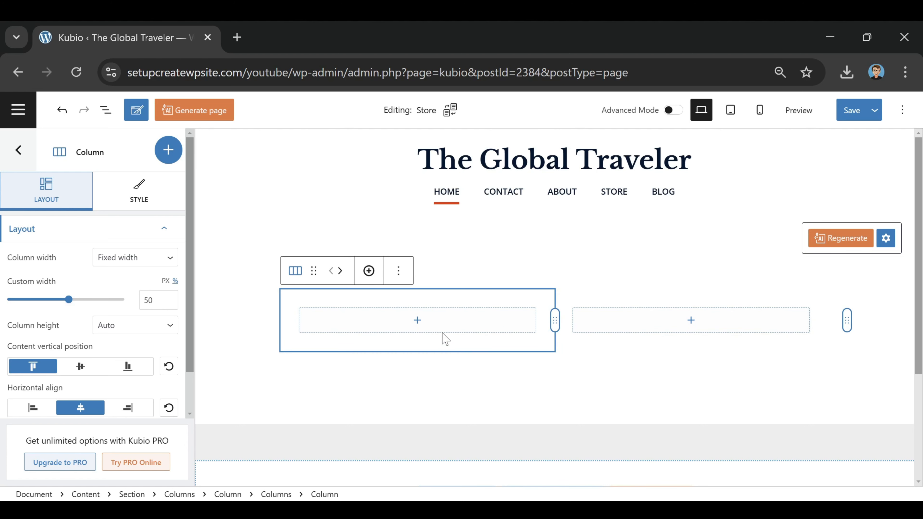
left_click(368, 271)
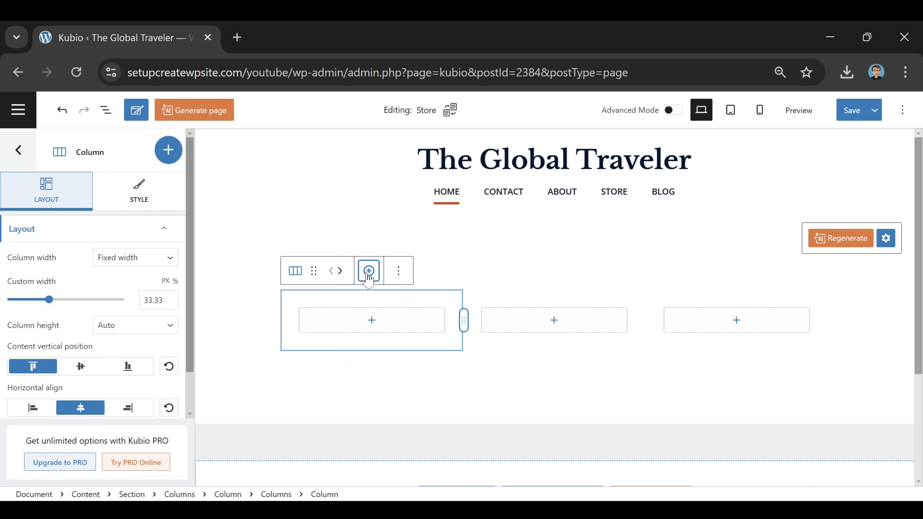
left_click(367, 272)
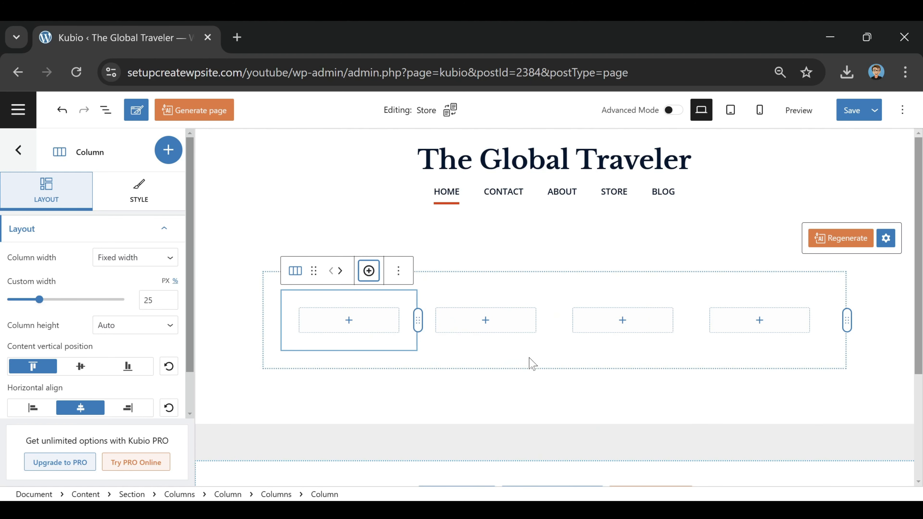
left_click(532, 363)
- Add an Image block to the first column and fill it with the Europe calendar picture from the media library
left_click(348, 327)
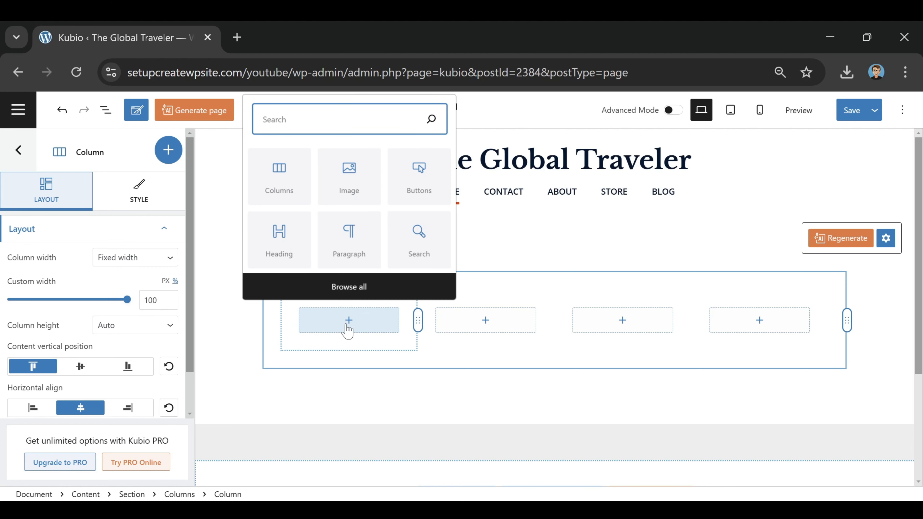
left_click(347, 171)
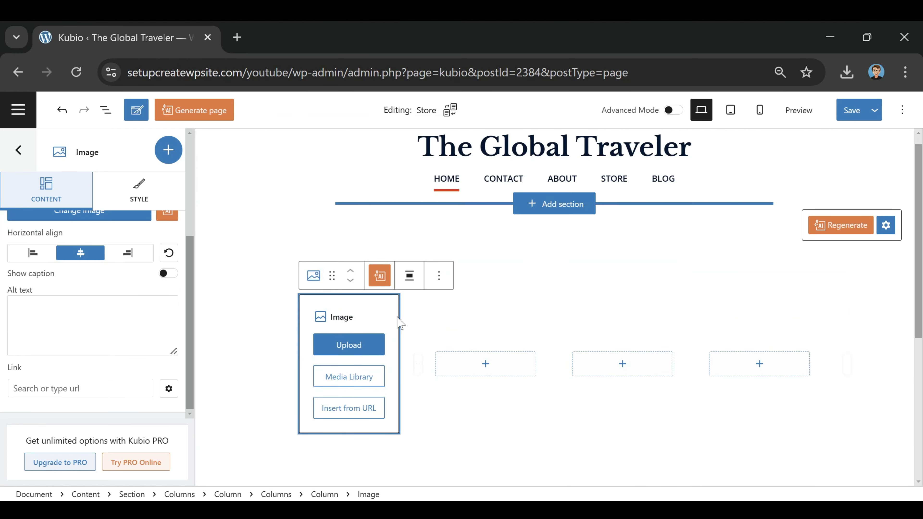
left_click(355, 377)
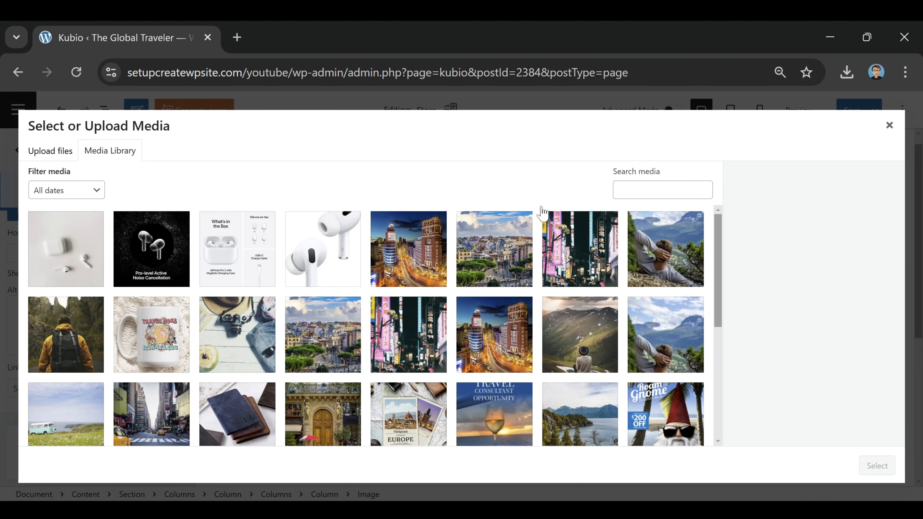
left_click(155, 343)
left_click(392, 411)
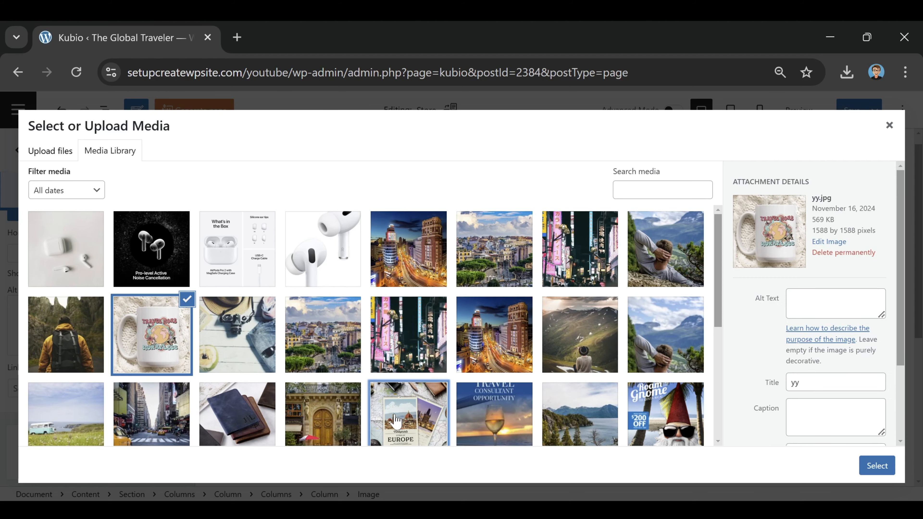
left_click(877, 466)
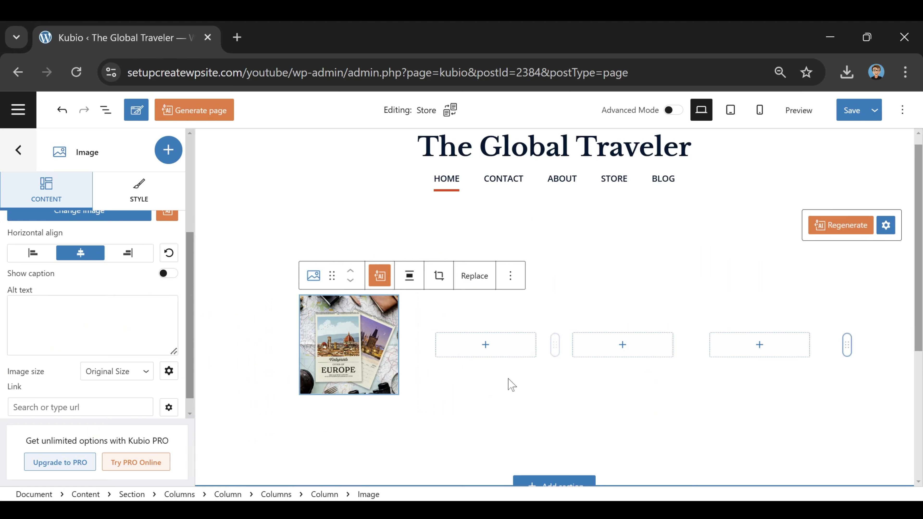
- Place the travel mug picture yy.jpg from the media library in an Image block in the second column
left_click(485, 344)
left_click(471, 198)
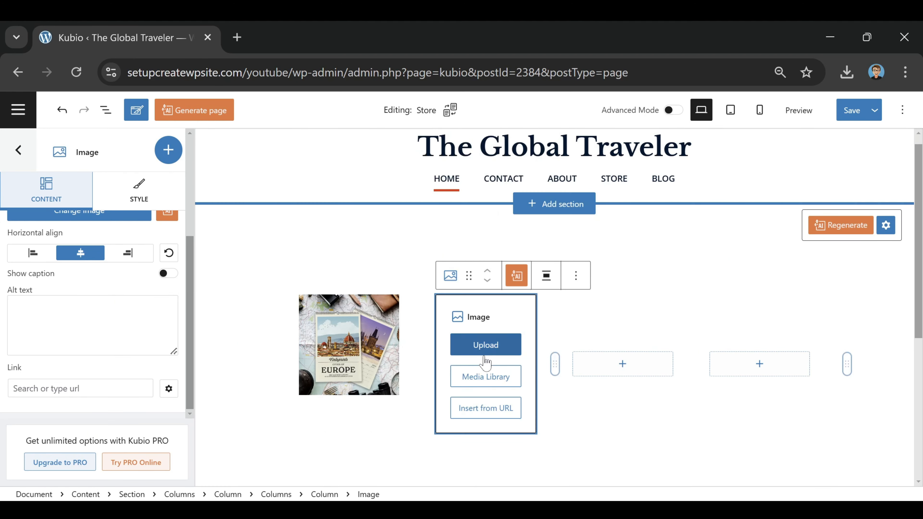
left_click(485, 368)
left_click(171, 333)
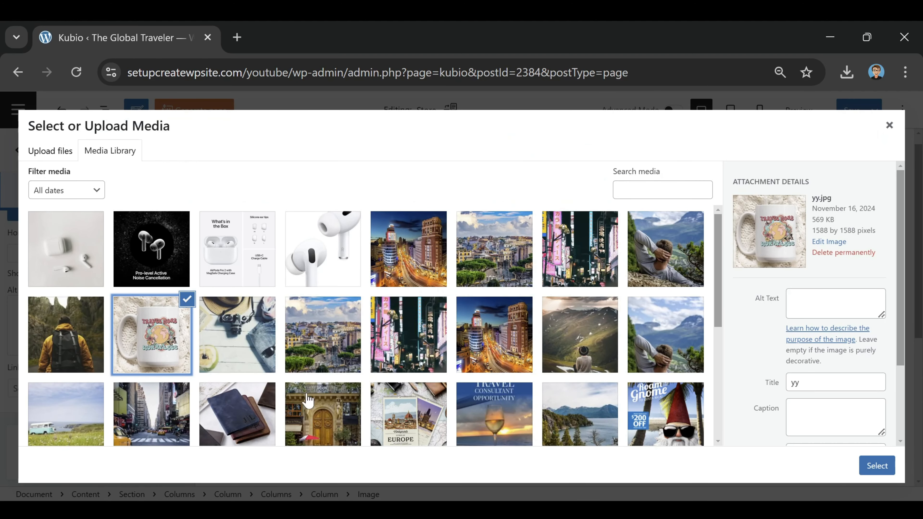
left_click(877, 466)
- Add an Image block to the third column with the leather wallets picture from the media library
left_click(623, 345)
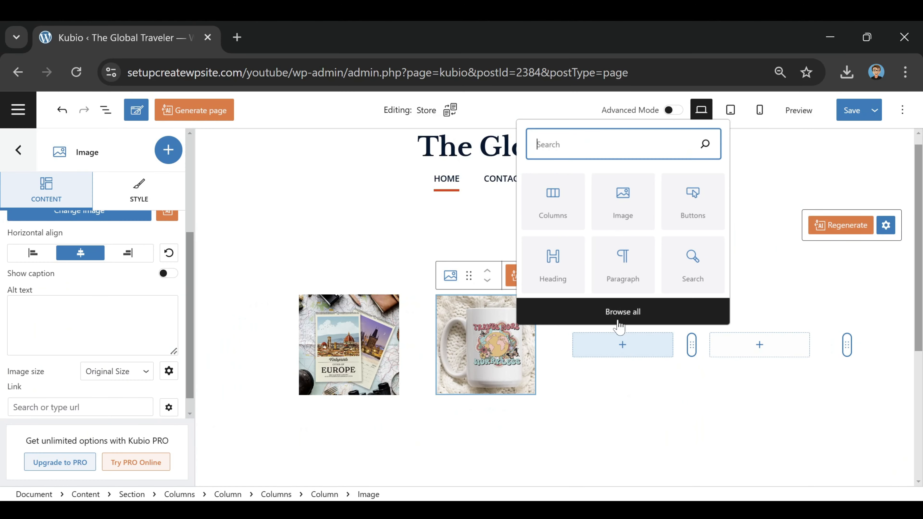
left_click(619, 204)
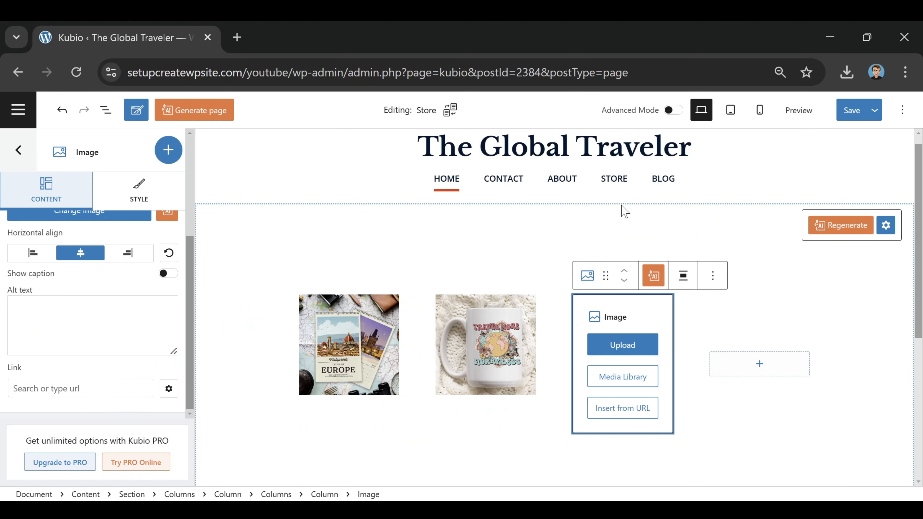
left_click(636, 383)
scroll(580, 343, "down", 2)
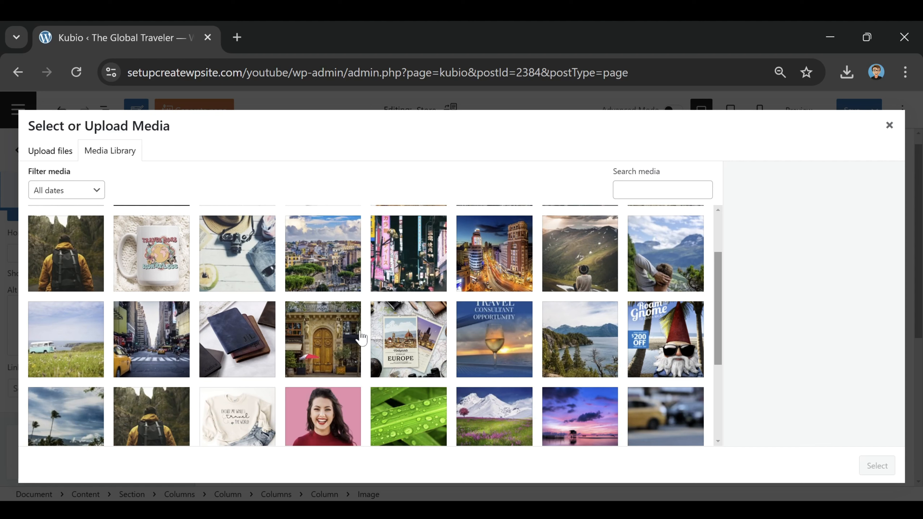
left_click(233, 344)
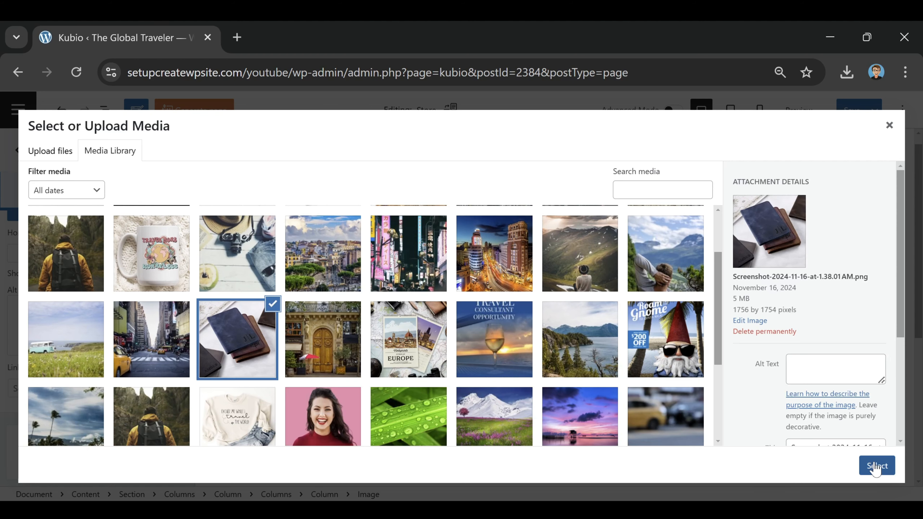
left_click(877, 466)
- Add an Image block to the fourth column with the travel sweatshirt picture from the media library
left_click(749, 345)
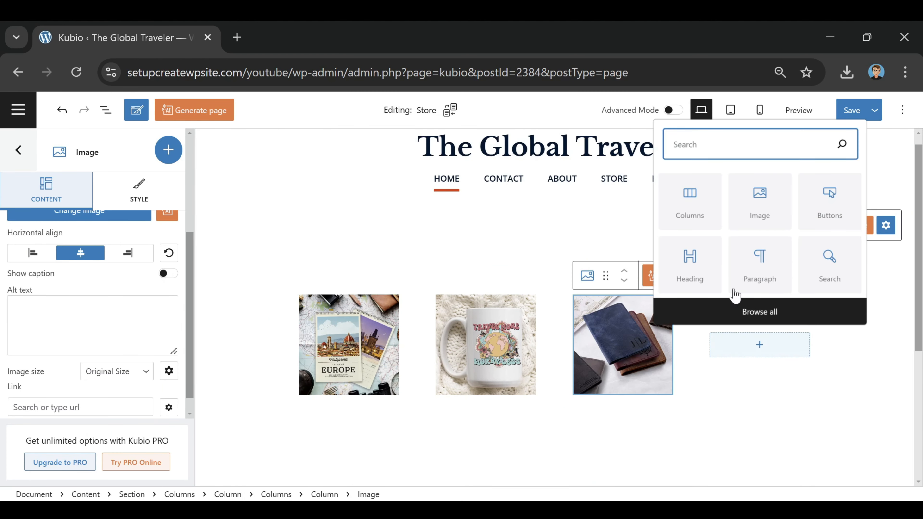
left_click(777, 205)
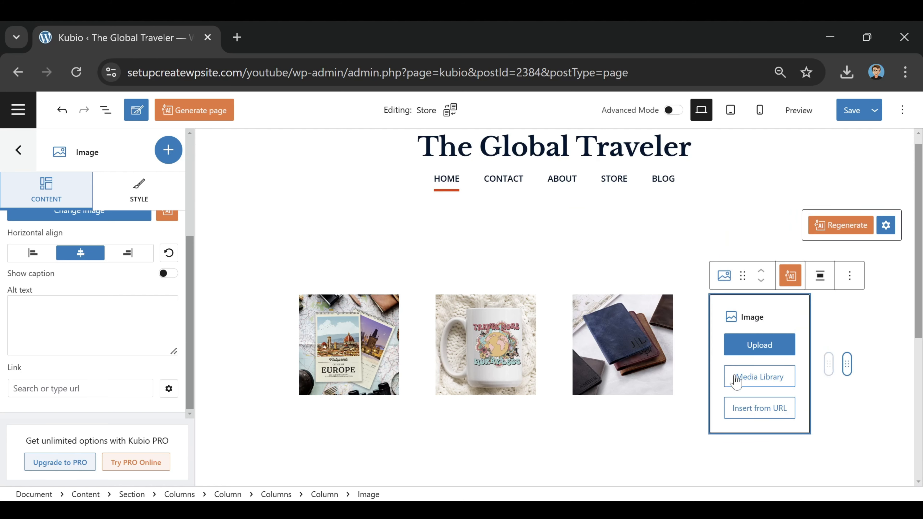
left_click(778, 382)
scroll(253, 352, "down", 5)
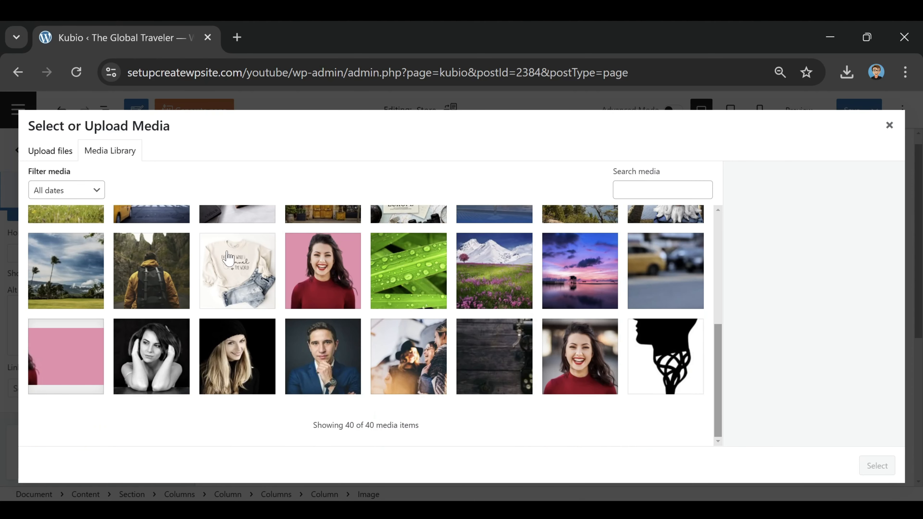
left_click(231, 249)
left_click(888, 475)
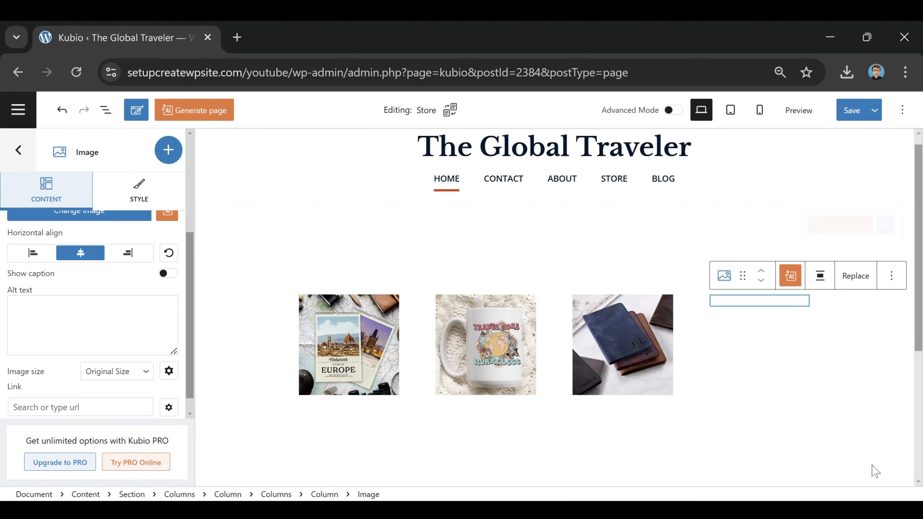
- Enable the caption on the Europe calendar image and enter "Travel Calendar 34.99" without a dash or leading line break
left_click(363, 345)
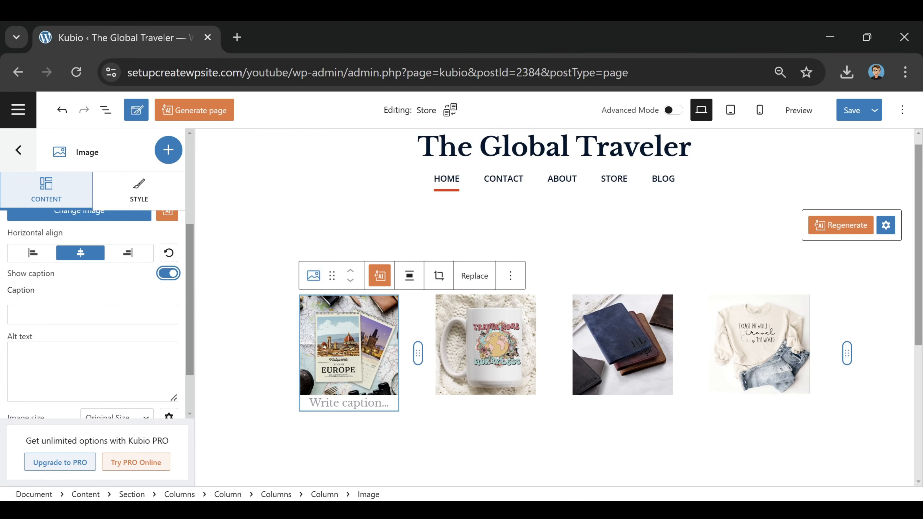
left_click(349, 402)
type("Travel Calendar – 34.99")
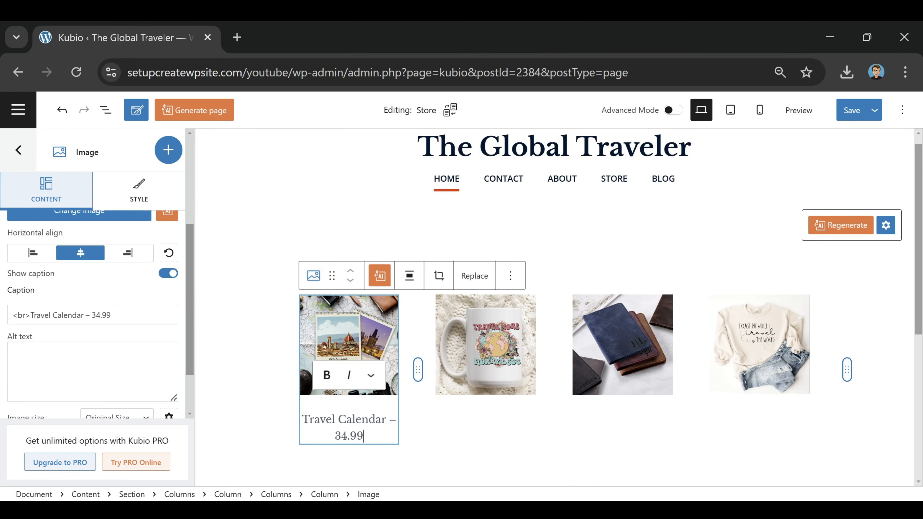
key("BackSpace")
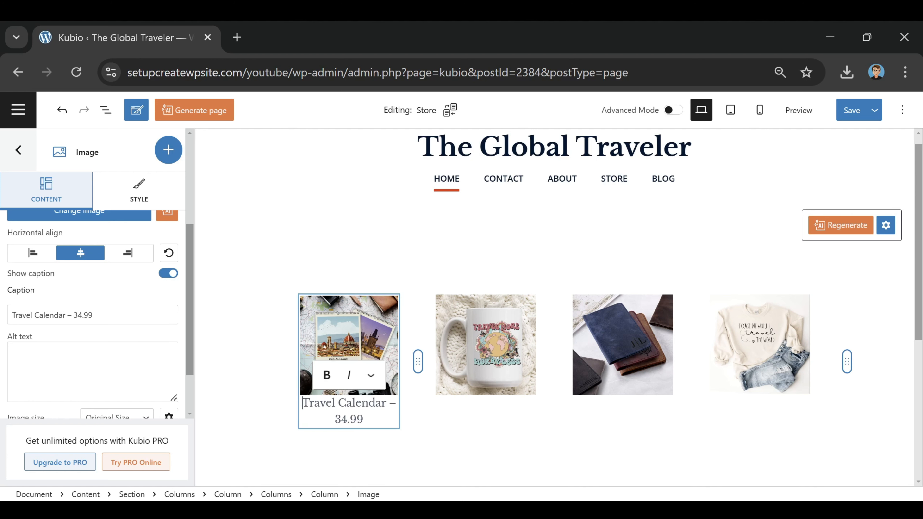
key("BackSpace")
key("BackSpace")
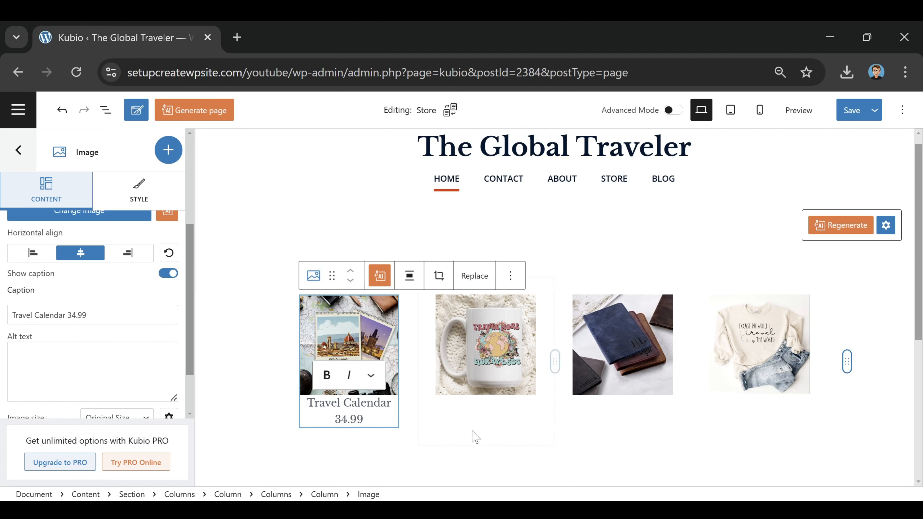
left_click(525, 470)
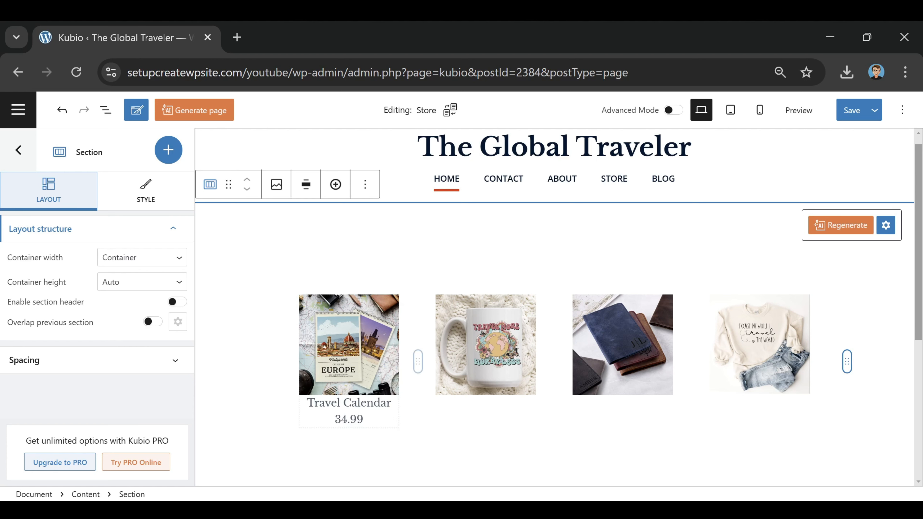
- Caption the remaining images "Travel Mug $19.99", "Passport Holder $14.99" and "Travel Sweatshirt $24.99", and save the Store page
left_click(472, 345)
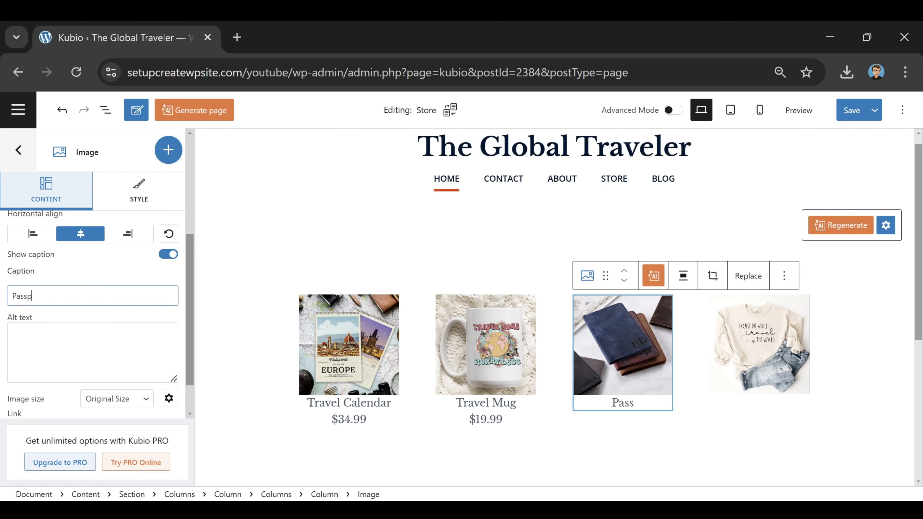
type("ort Holder $14.99")
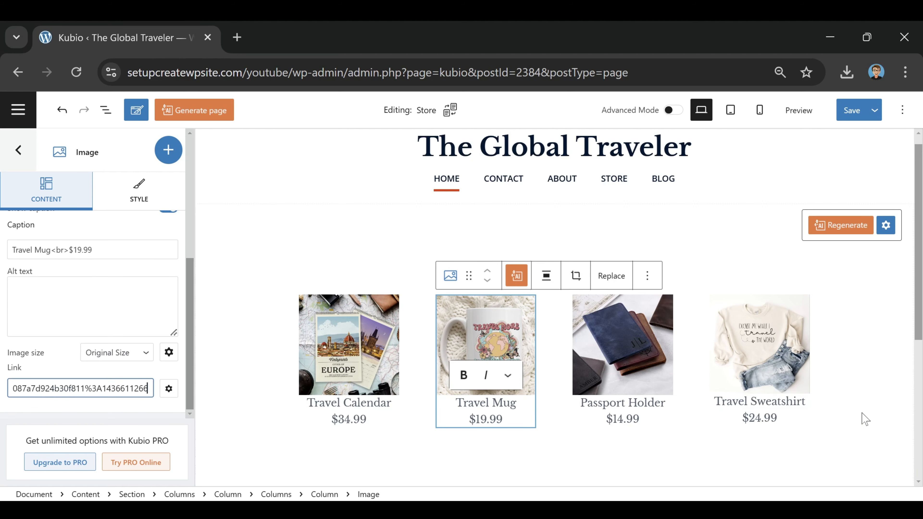
left_click(349, 402)
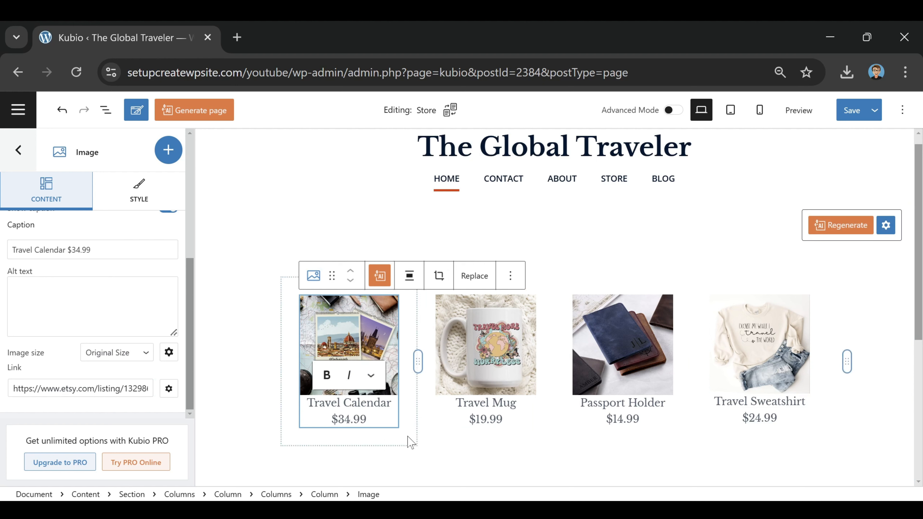
left_click(851, 120)
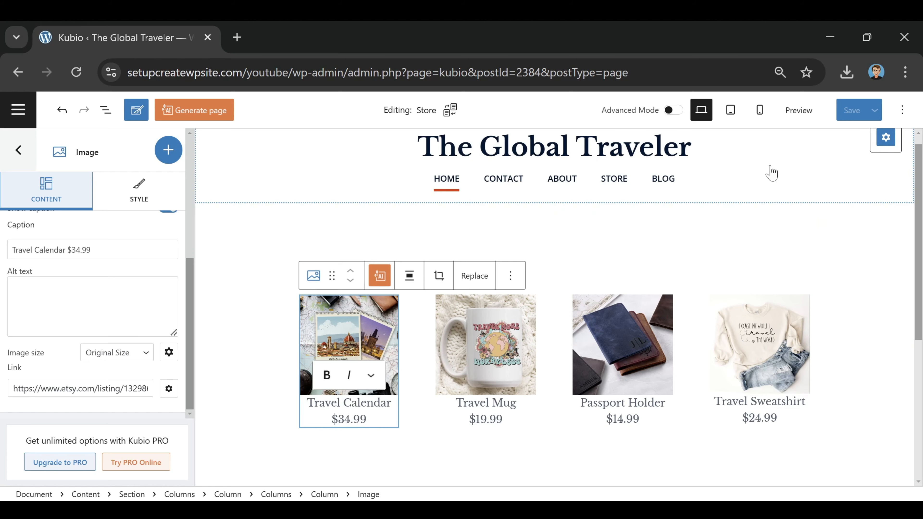
- Preview the saved Store page, check the Blog page in the same preview, and close it
left_click(794, 114)
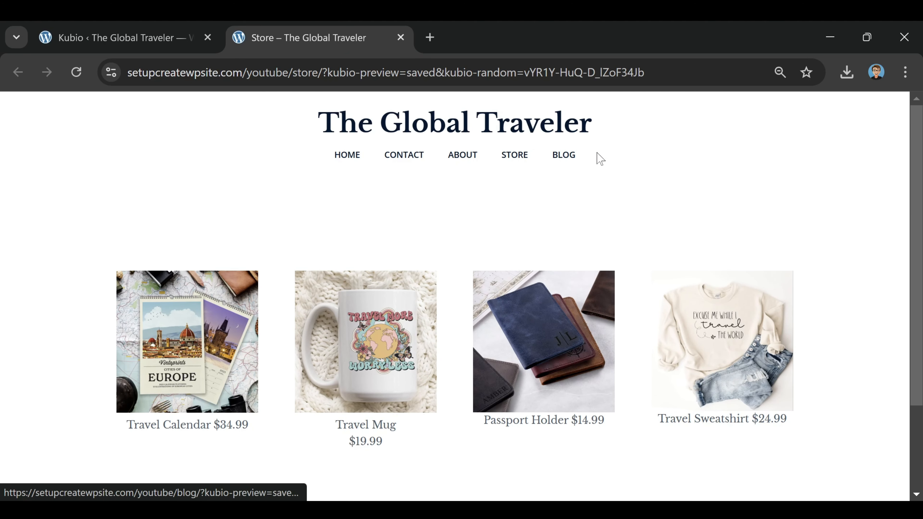
scroll(583, 156, "down", 2)
scroll(556, 314, "up", 2)
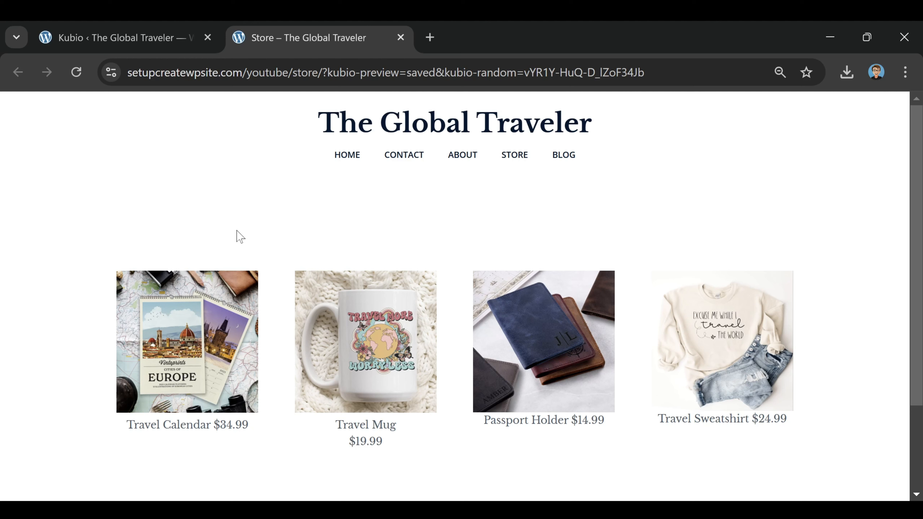
left_click(563, 160)
scroll(566, 232, "down", 7)
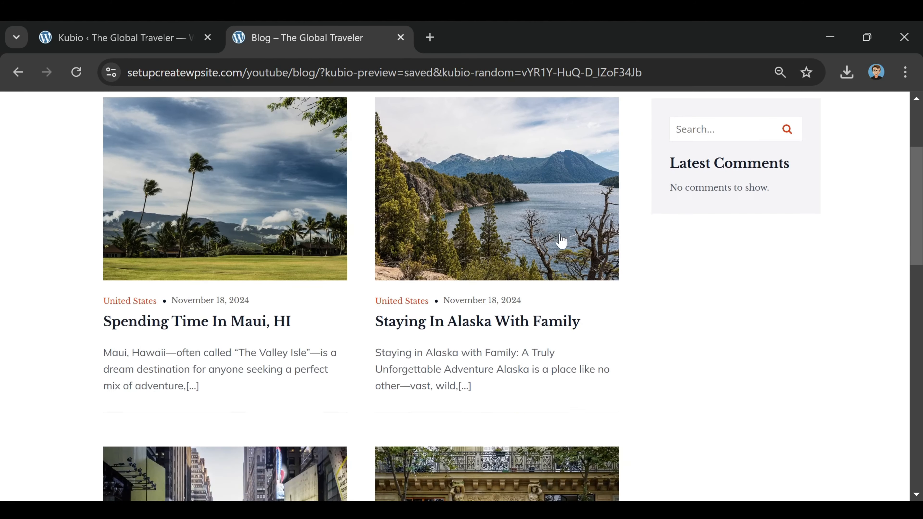
scroll(557, 257, "up", 7)
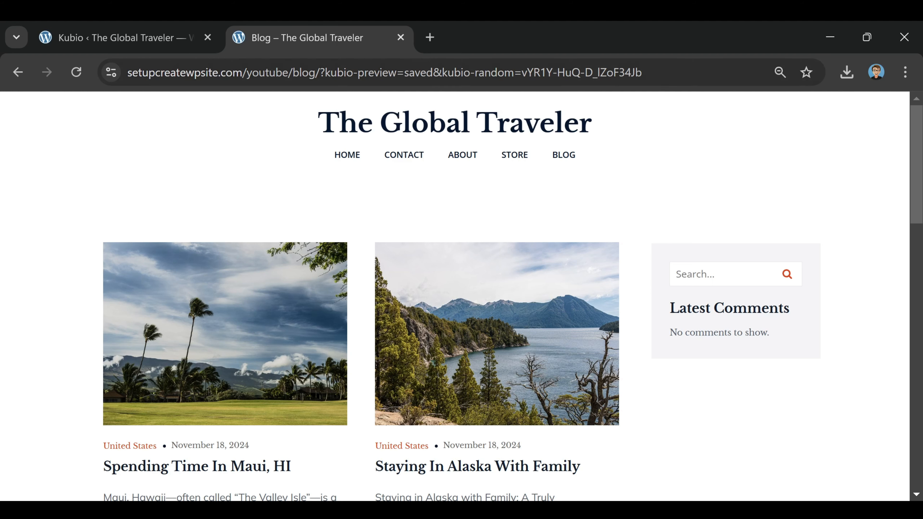
left_click(401, 37)
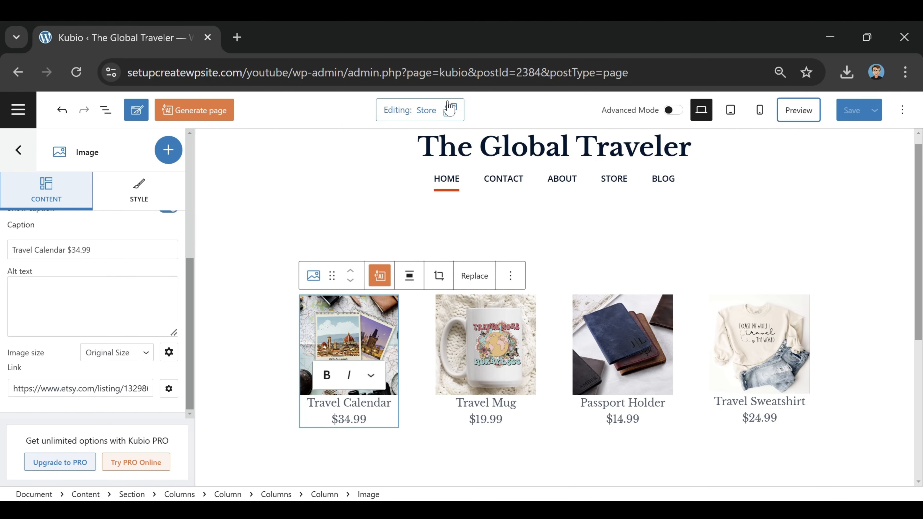
- Open the Blog page for editing and select the column that holds its sidebar
left_click(18, 110)
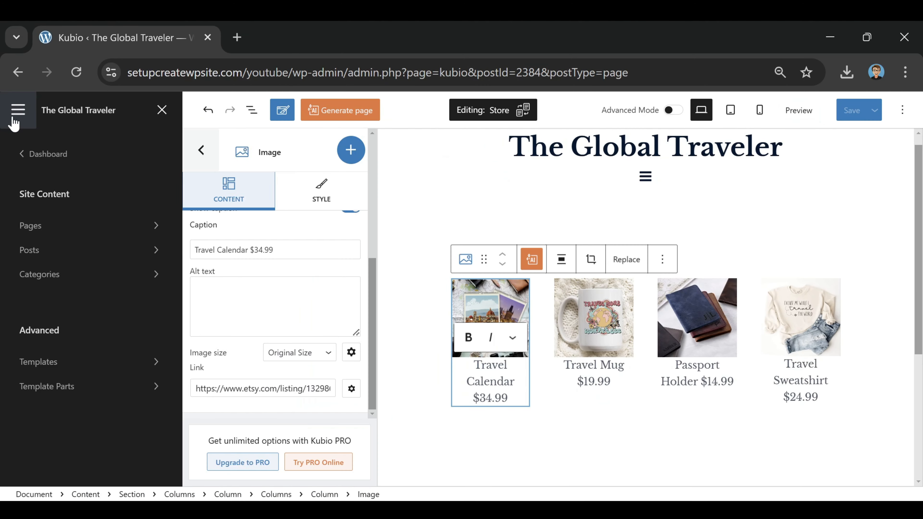
left_click(51, 233)
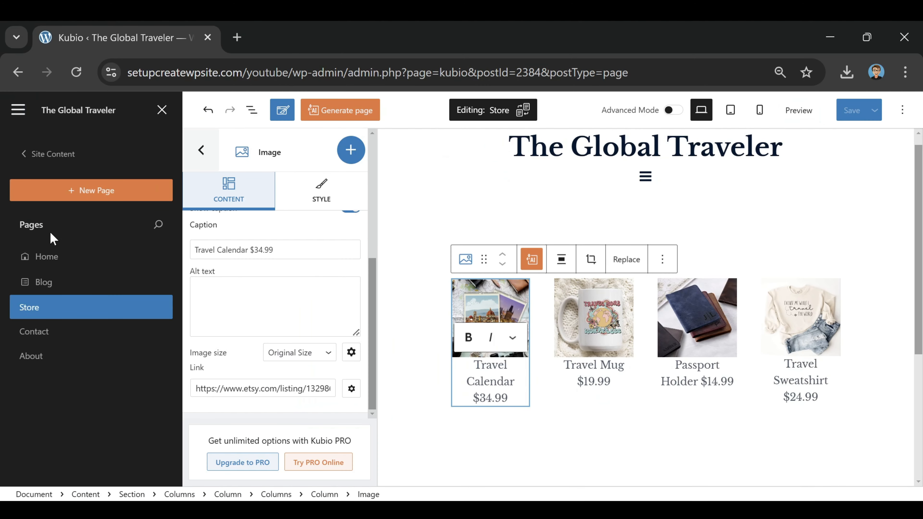
left_click(57, 286)
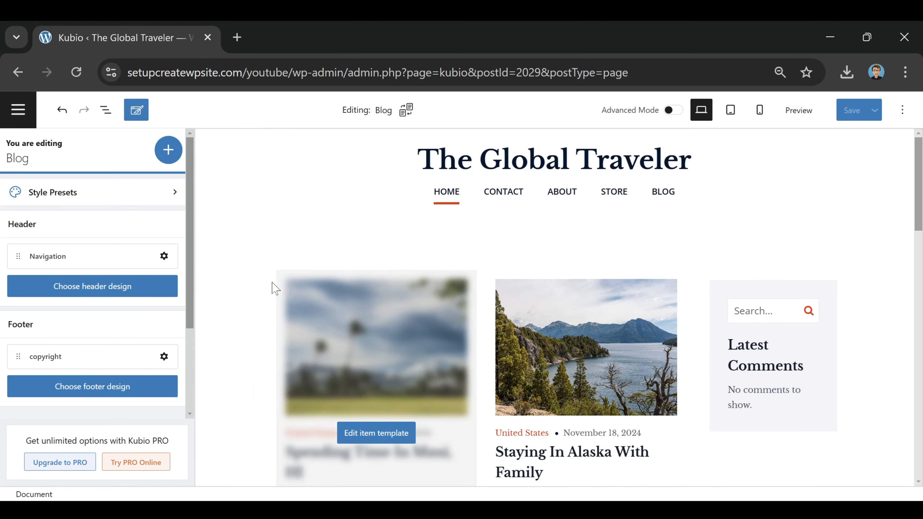
left_click(766, 459)
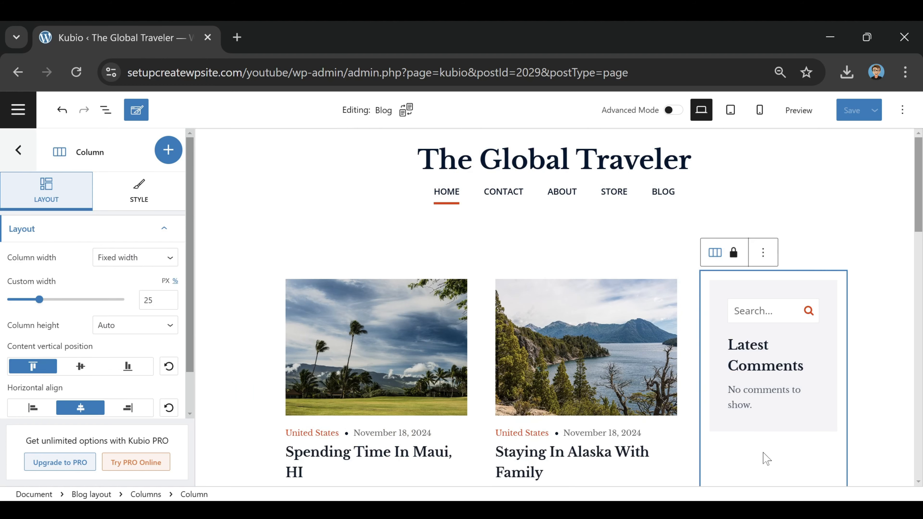
- Try to place an Image block in the Blog page's sidebar column
left_click(168, 150)
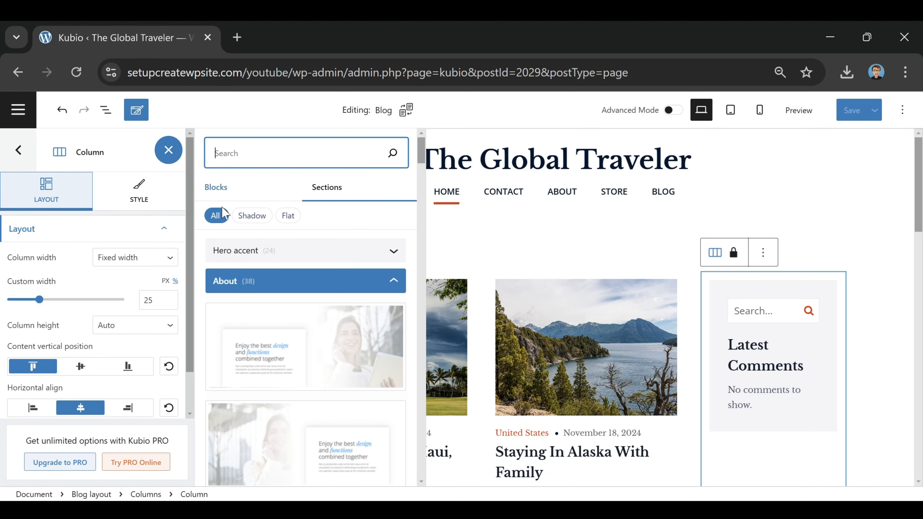
left_click(216, 188)
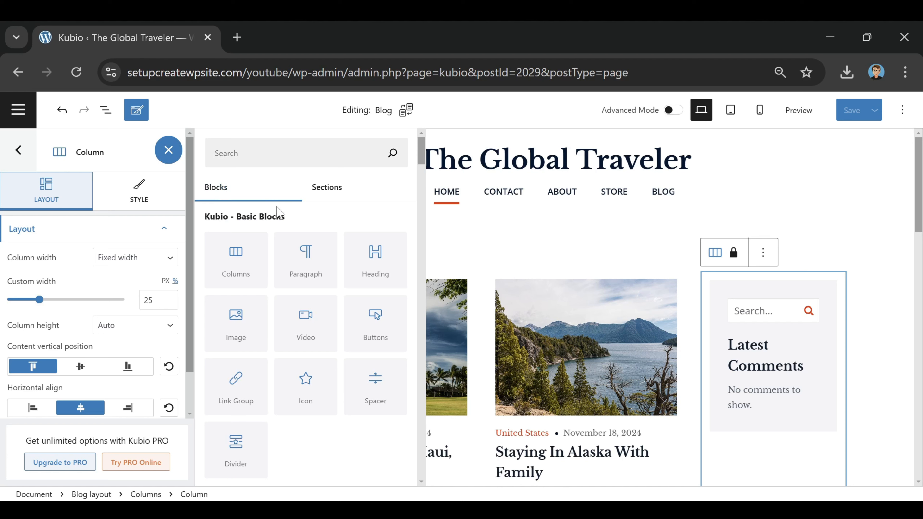
left_click_drag(234, 325, 710, 392)
left_click(705, 333)
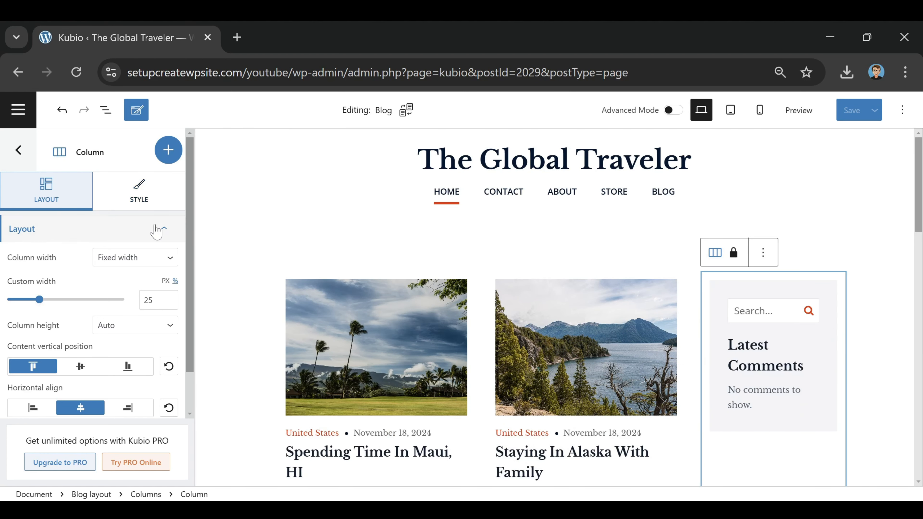
- Add an Image block below Latest Comments in the Blog sidebar, using the Roam Gnome ad picture ad-1.jpg from the media library
left_click(168, 150)
left_click(218, 189)
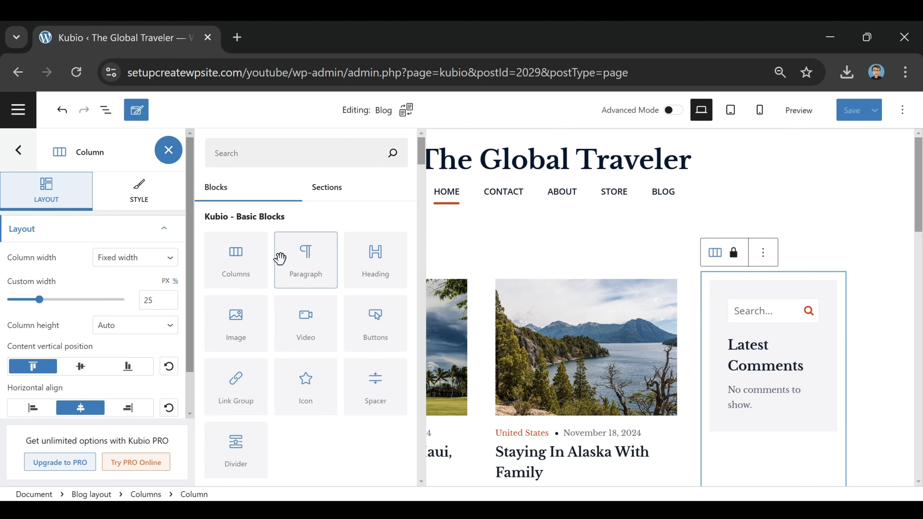
left_click_drag(239, 316, 751, 404)
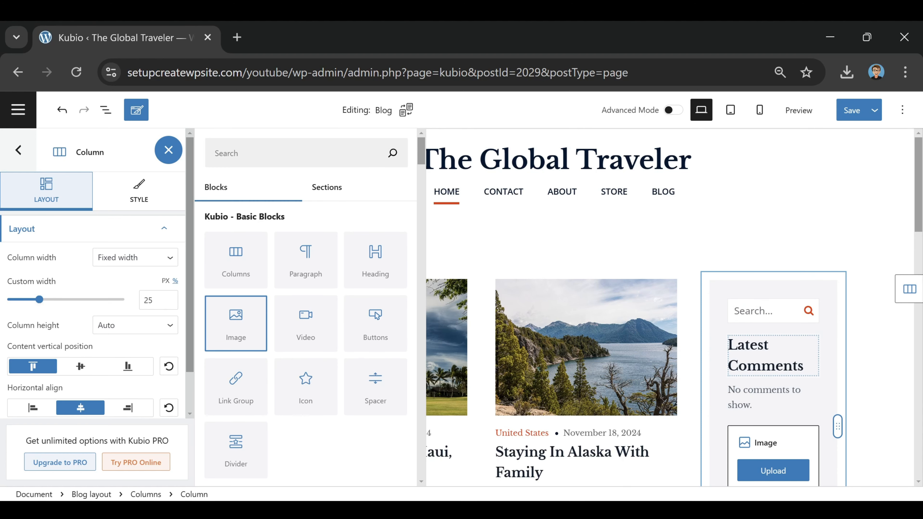
scroll(751, 400, "down", 2)
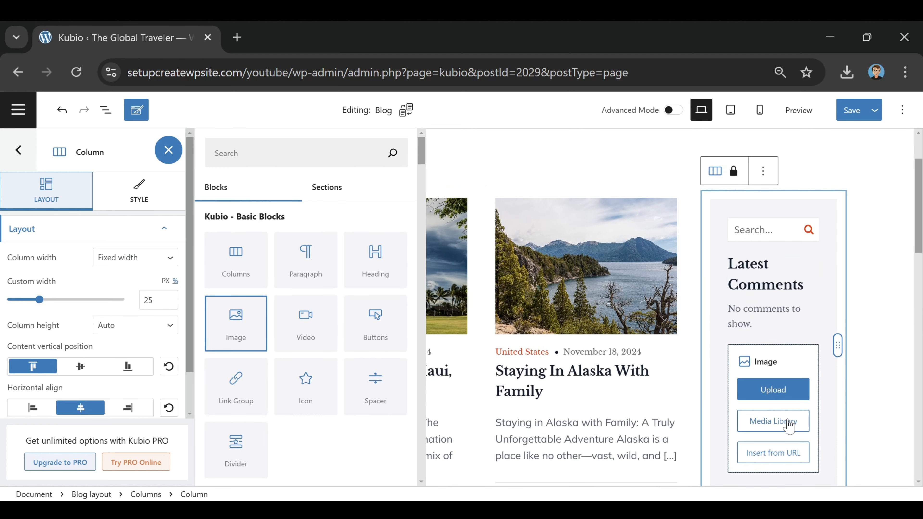
left_click(781, 420)
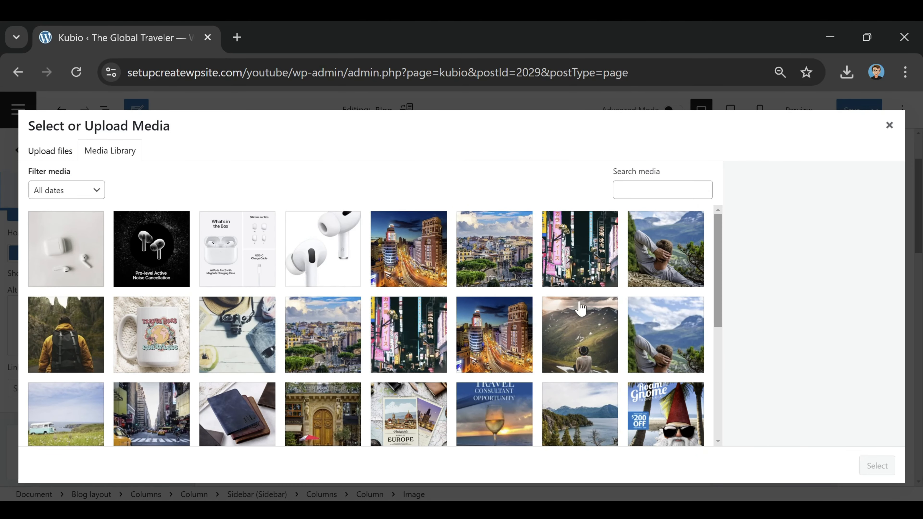
scroll(458, 304, "down", 2)
left_click(641, 342)
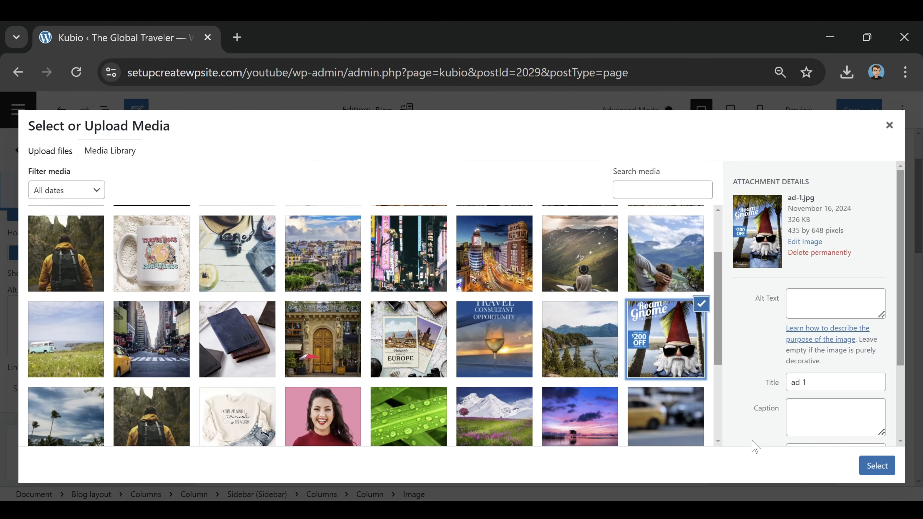
left_click(877, 465)
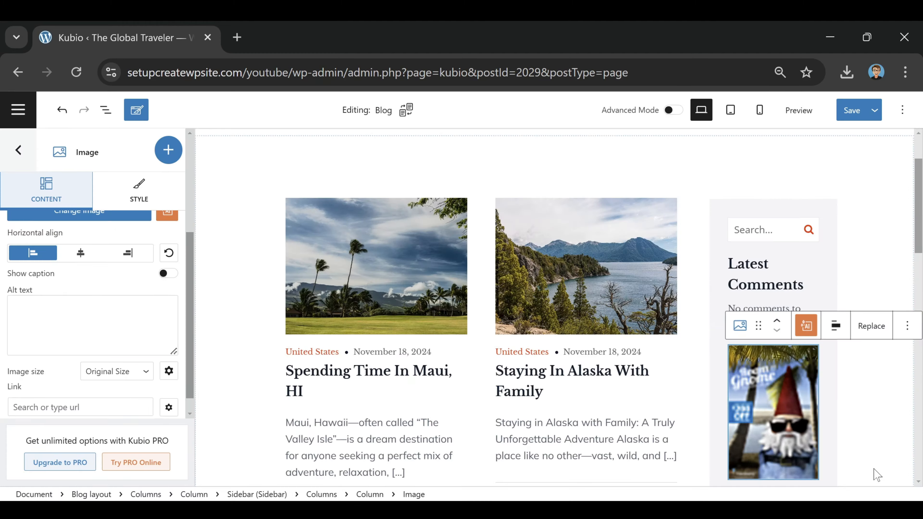
- Add another Image block above the Roam Gnome ad in the sidebar, using the Expedia Cruises travel consultant picture from the media library
scroll(781, 357, "down", 1)
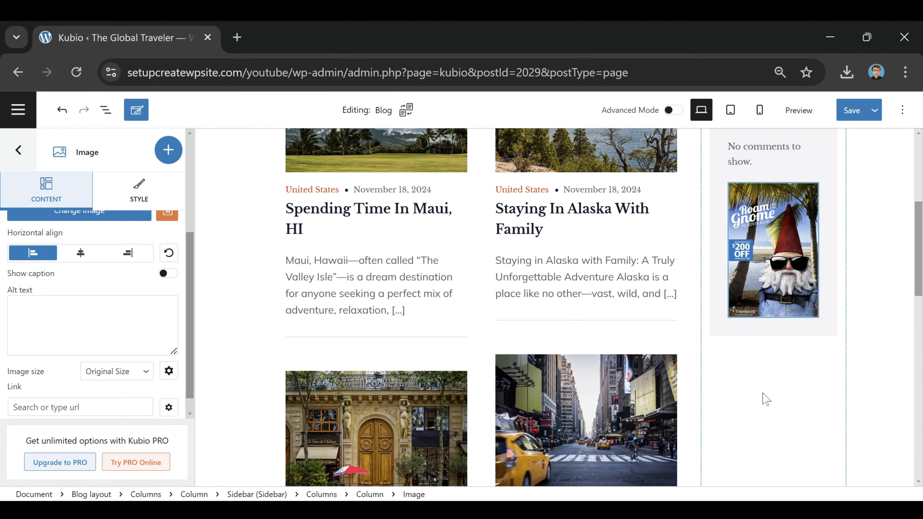
scroll(761, 405, "down", 1)
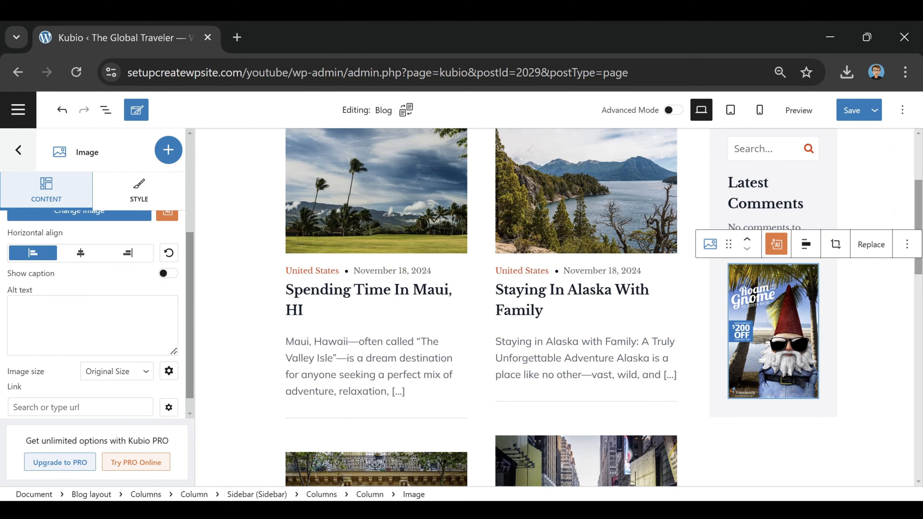
scroll(797, 420, "up", 2)
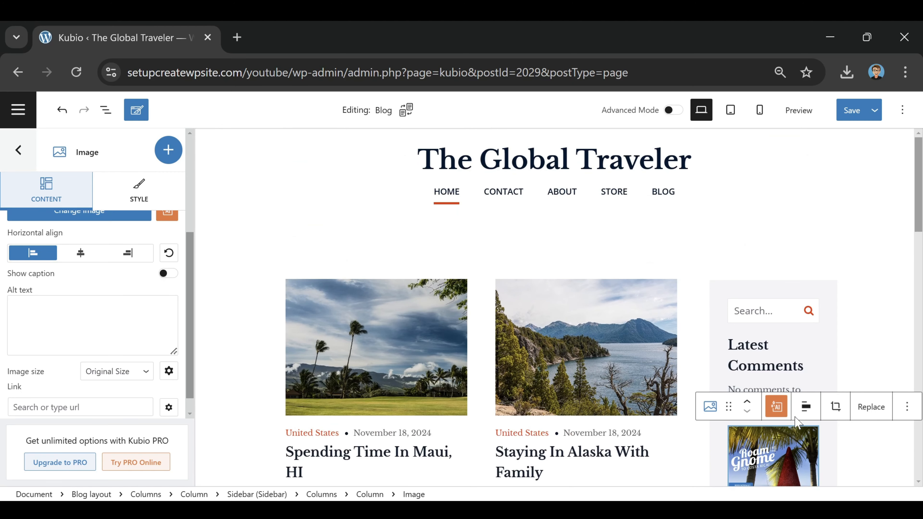
scroll(796, 422, "down", 2)
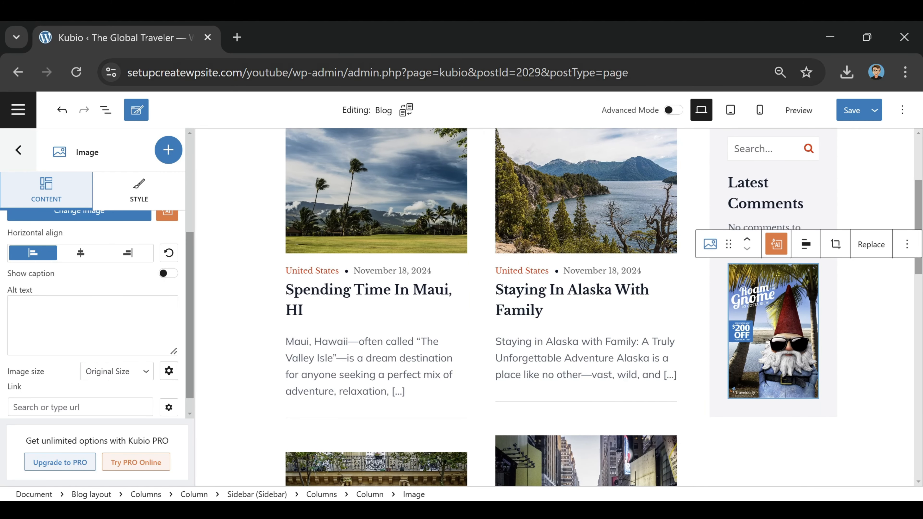
left_click(168, 149)
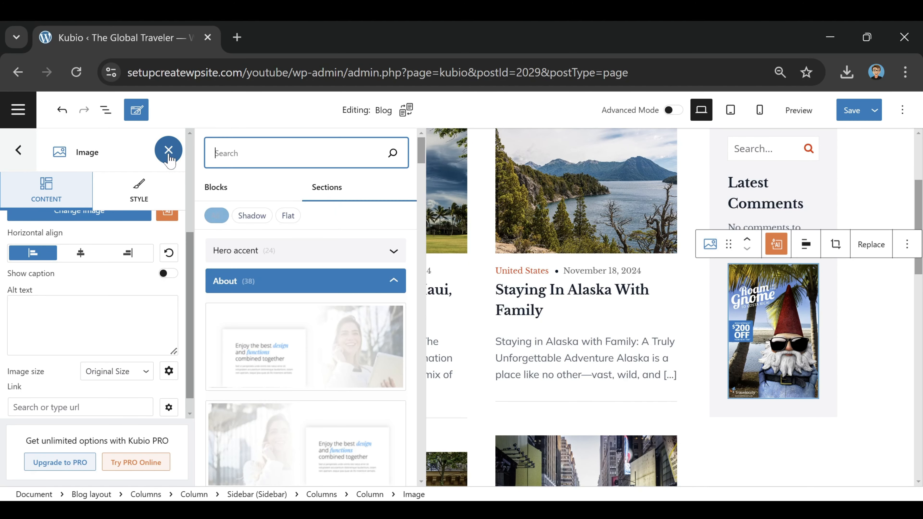
left_click(225, 187)
left_click_drag(236, 320, 748, 251)
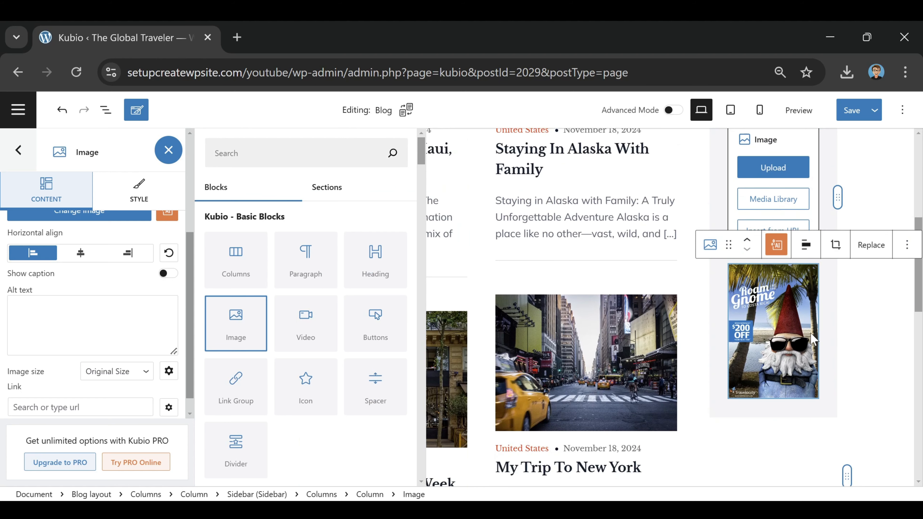
left_click(778, 225)
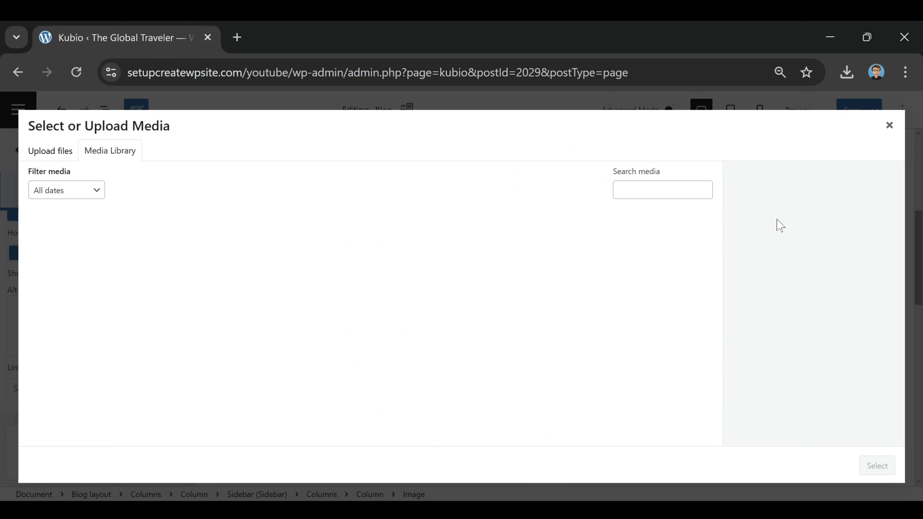
scroll(156, 276, "down", 2)
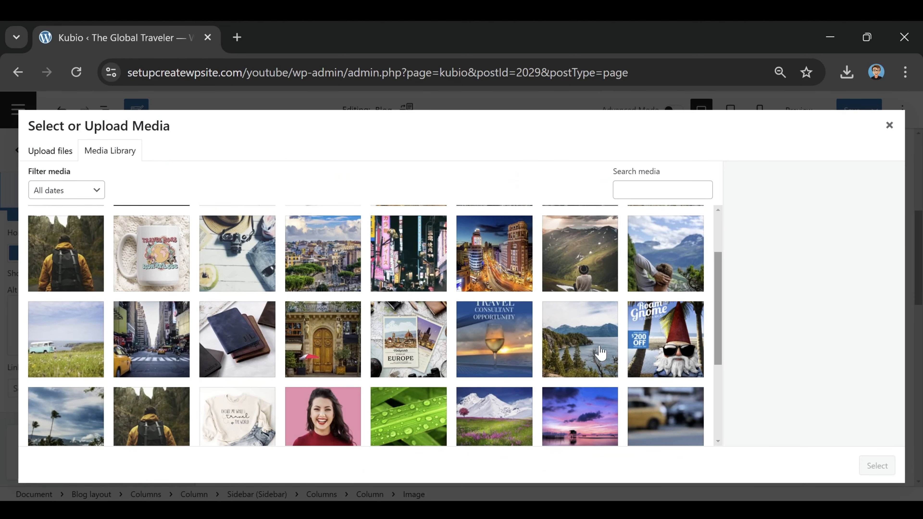
left_click(478, 340)
left_click(877, 467)
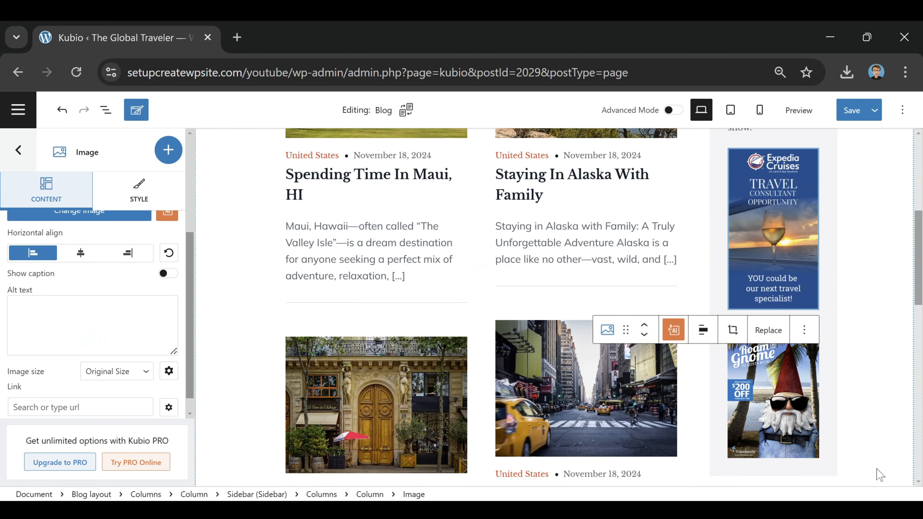
- Show the link field of the Expedia Cruises ad without entering a URL, and save the Blog page
scroll(836, 415, "up", 5)
scroll(785, 380, "down", 1)
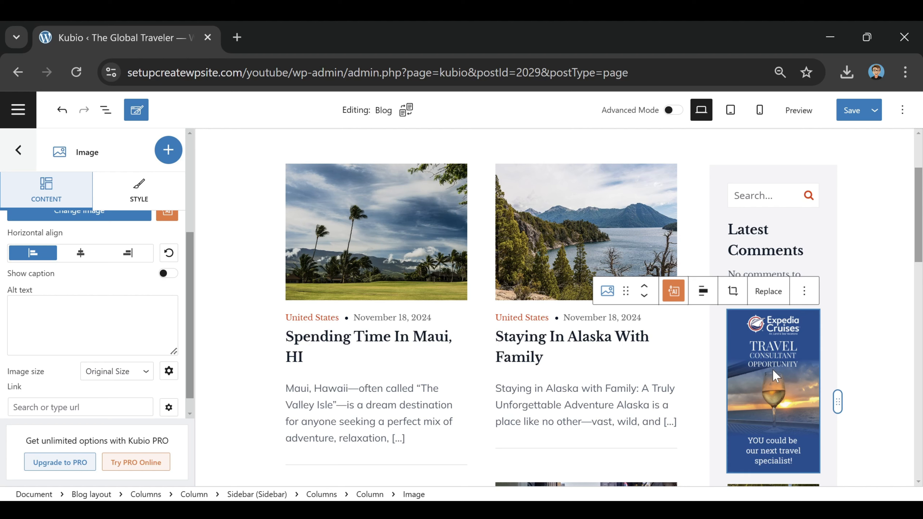
left_click(73, 407)
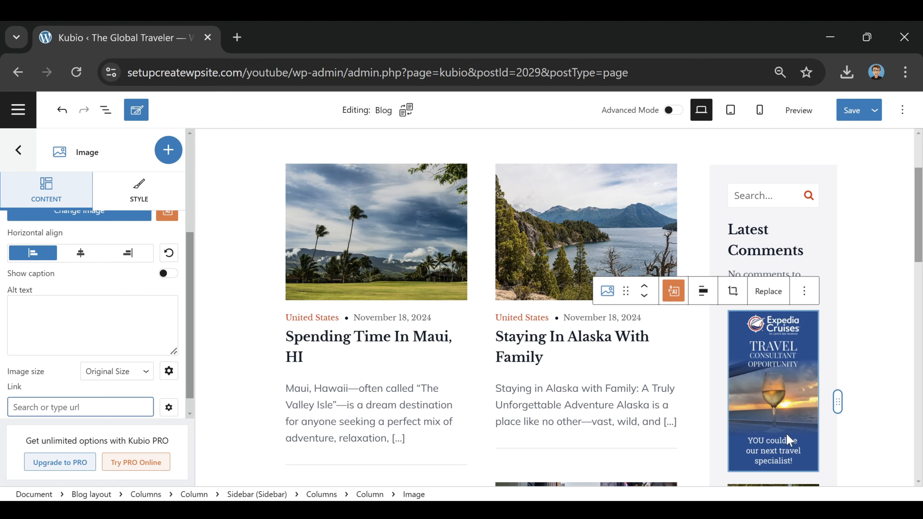
scroll(770, 396, "down", 3)
scroll(770, 396, "up", 3)
left_click(852, 113)
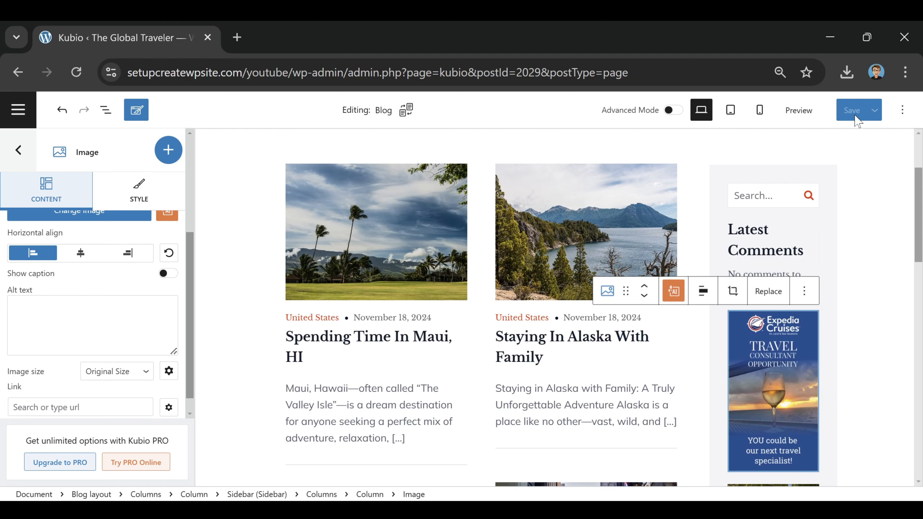
- Preview the saved Blog page and examine both ad images in the sidebar alongside the posts
left_click(801, 110)
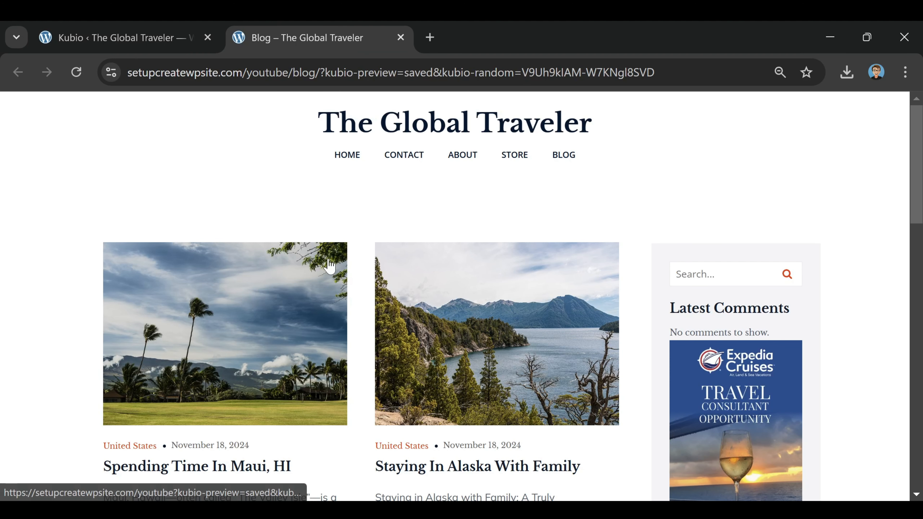
scroll(751, 165, "down", 10)
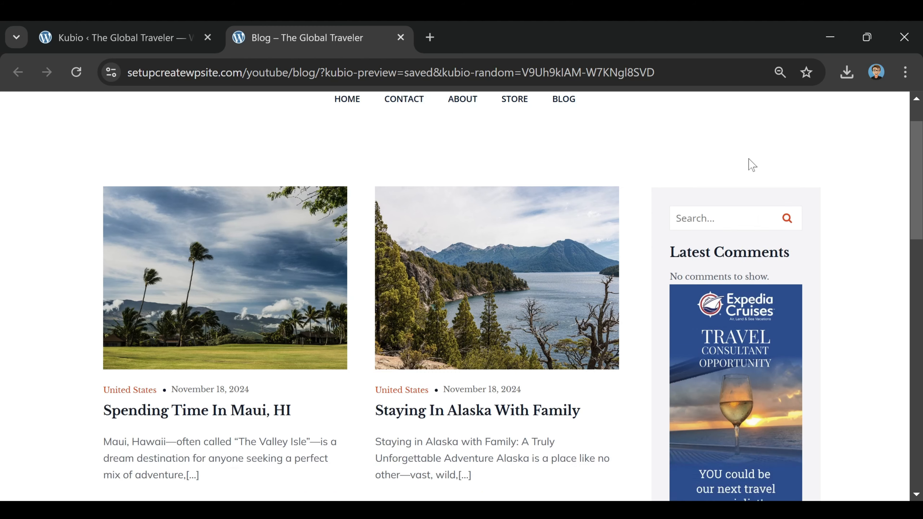
scroll(745, 157, "down", 2)
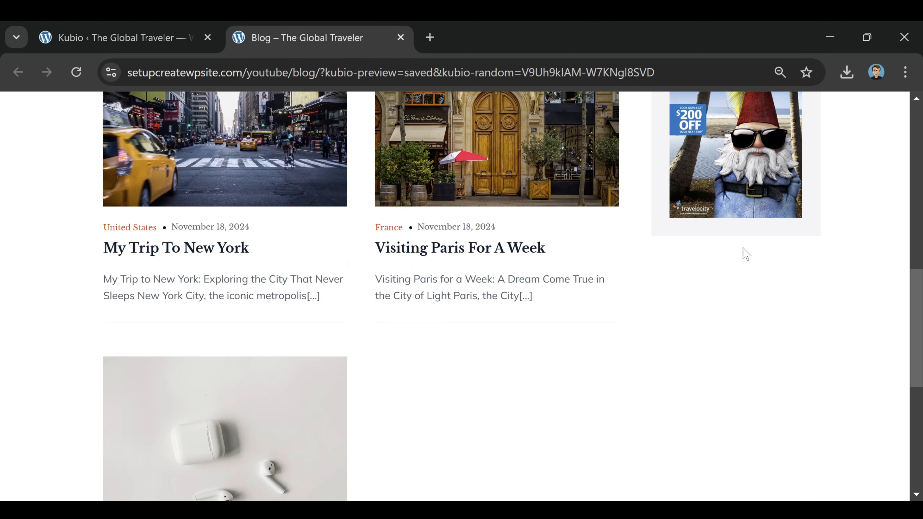
scroll(744, 231, "up", 10)
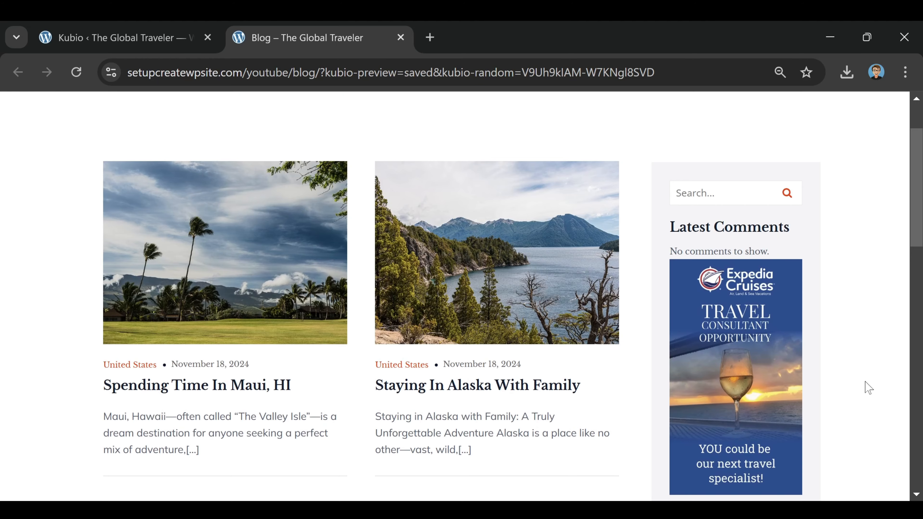
scroll(745, 251, "down", 2)
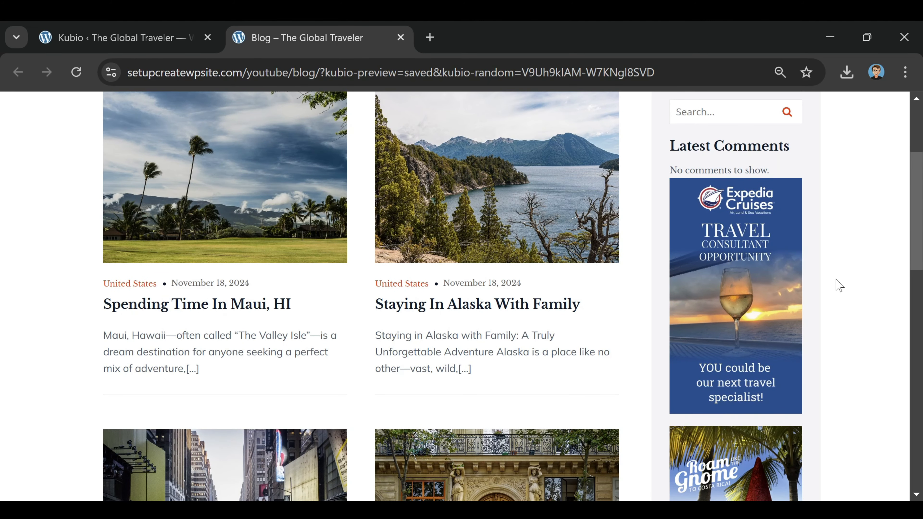
- Open the Spending Time In Maui, HI post from the Blog preview and examine its article alongside the sidebar ads
scroll(167, 298, "up", 4)
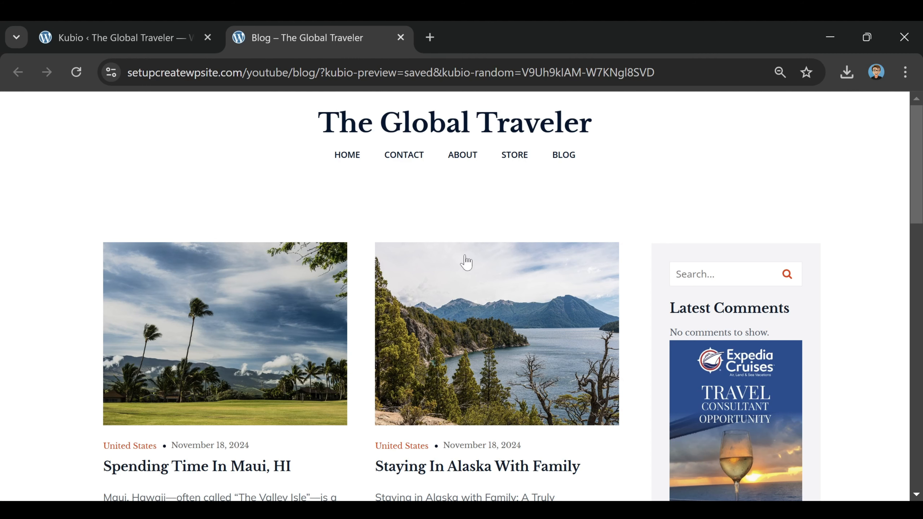
scroll(466, 262, "down", 5)
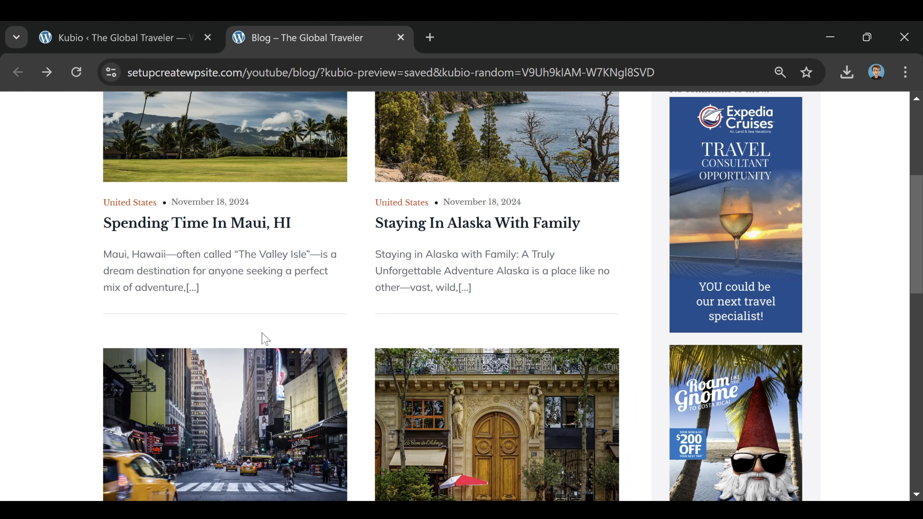
scroll(201, 228, "up", 3)
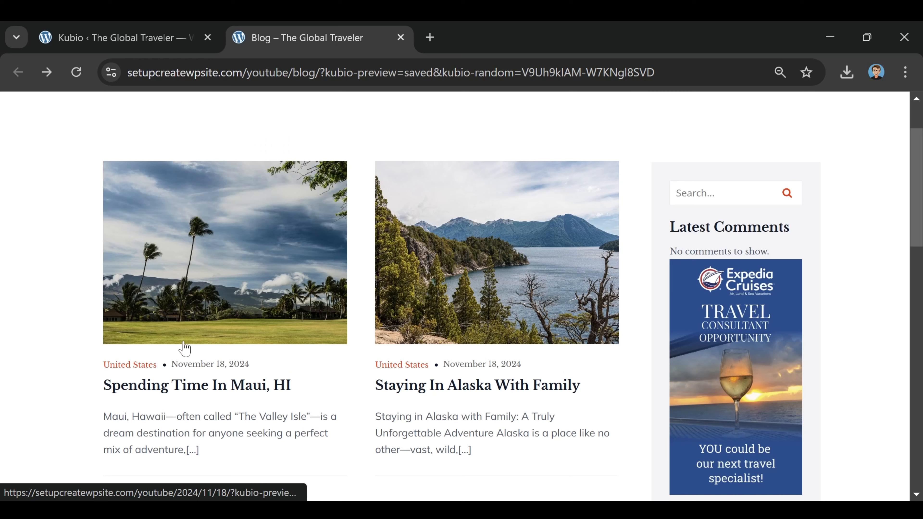
left_click(188, 390)
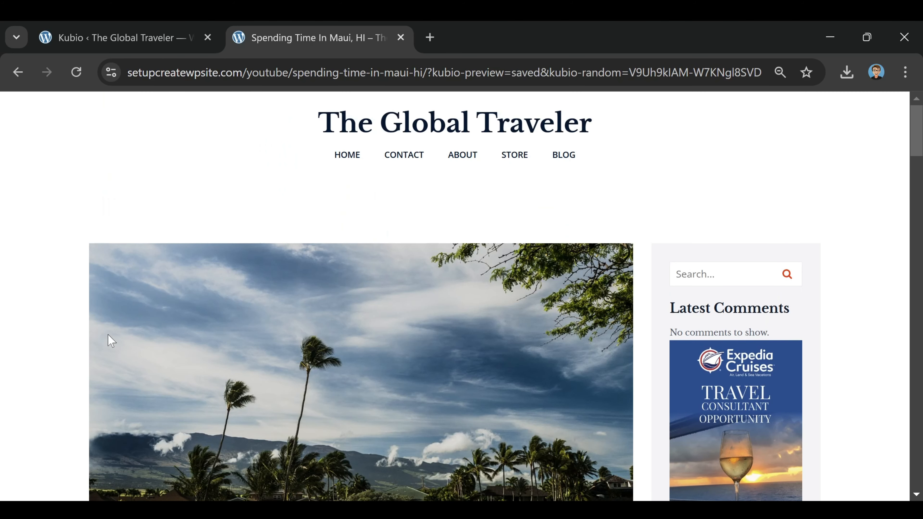
scroll(111, 340, "down", 10)
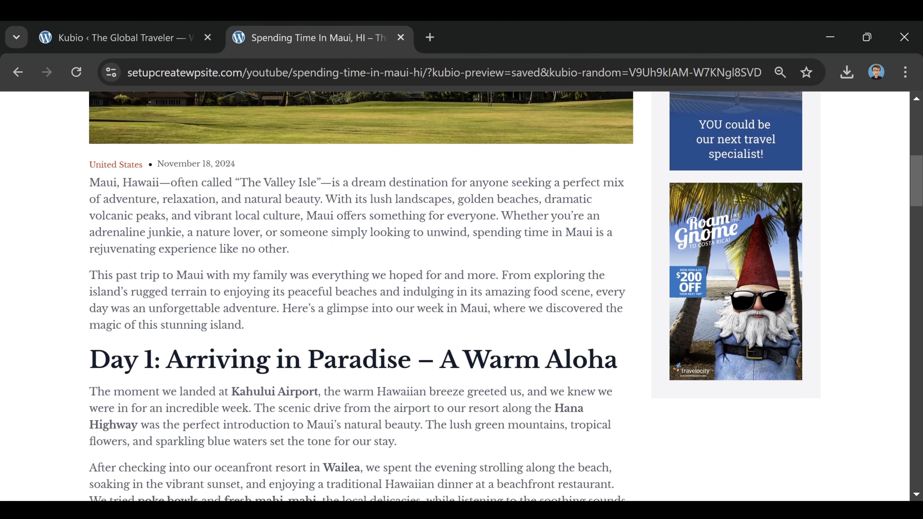
scroll(737, 278, "down", 9)
scroll(733, 268, "up", 6)
scroll(853, 269, "up", 7)
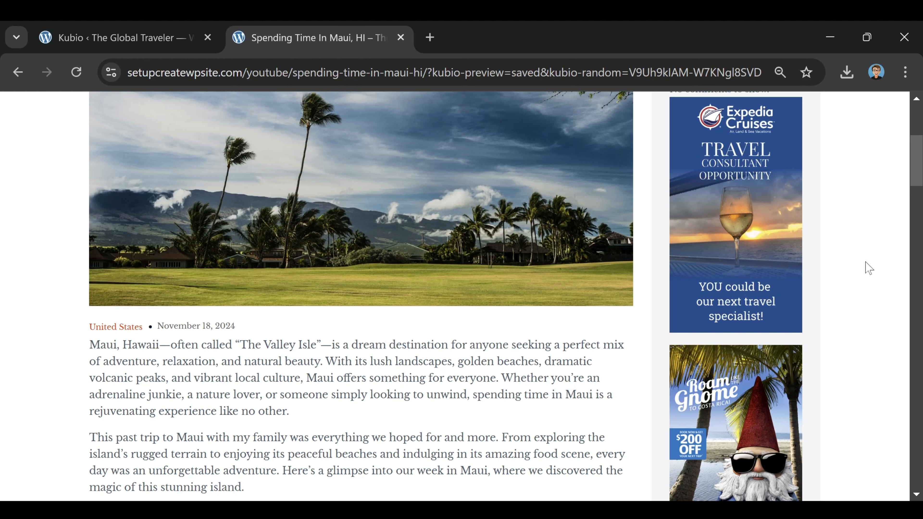
scroll(866, 262, "up", 4)
- Go to the site's home page and examine the hero, Journeys Without Boundaries and Our Store sections
left_click(488, 125)
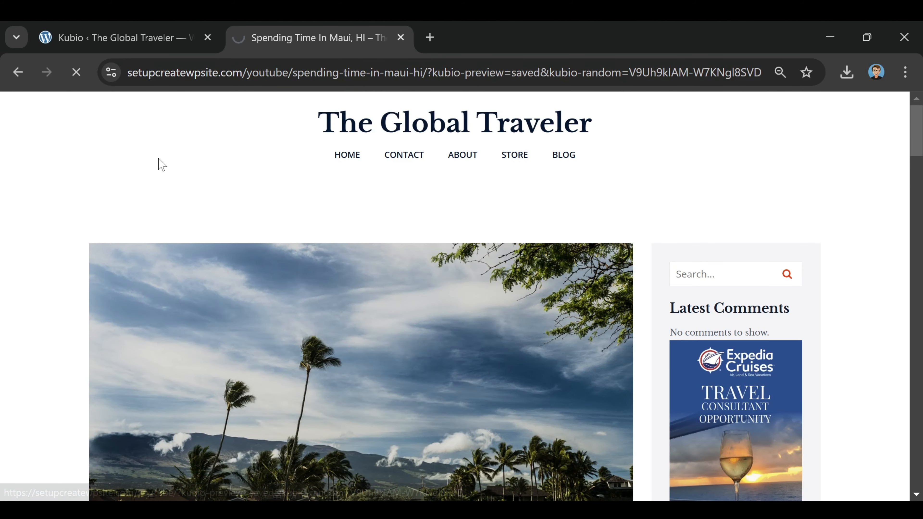
scroll(683, 156, "down", 5)
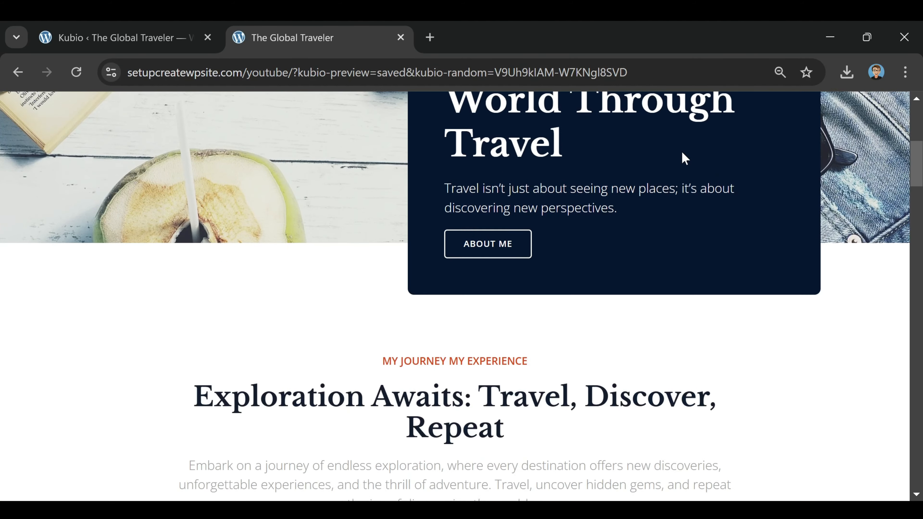
scroll(684, 158, "down", 10)
scroll(799, 232, "up", 15)
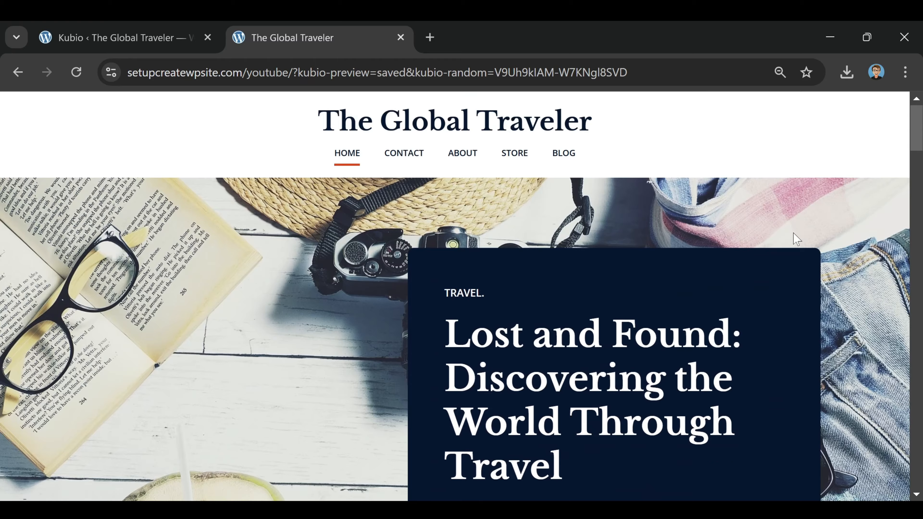
scroll(792, 240, "down", 10)
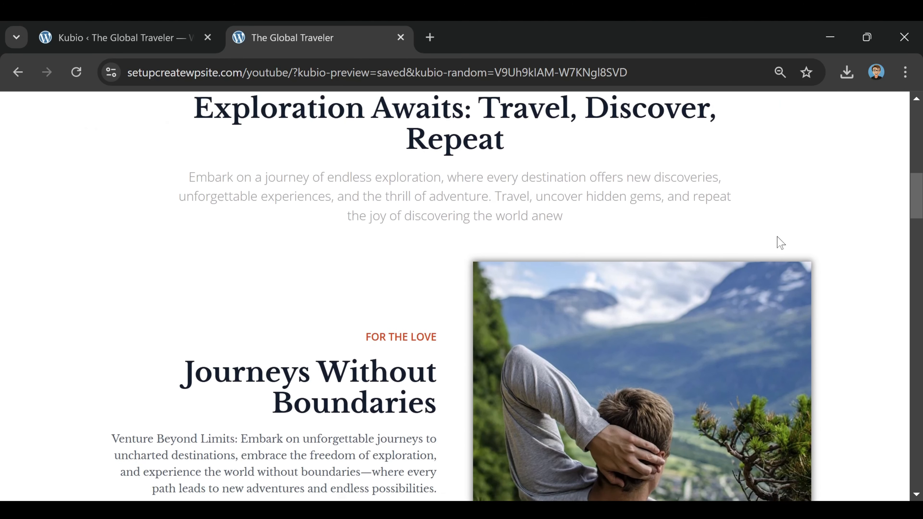
scroll(777, 237, "down", 1)
scroll(409, 221, "down", 15)
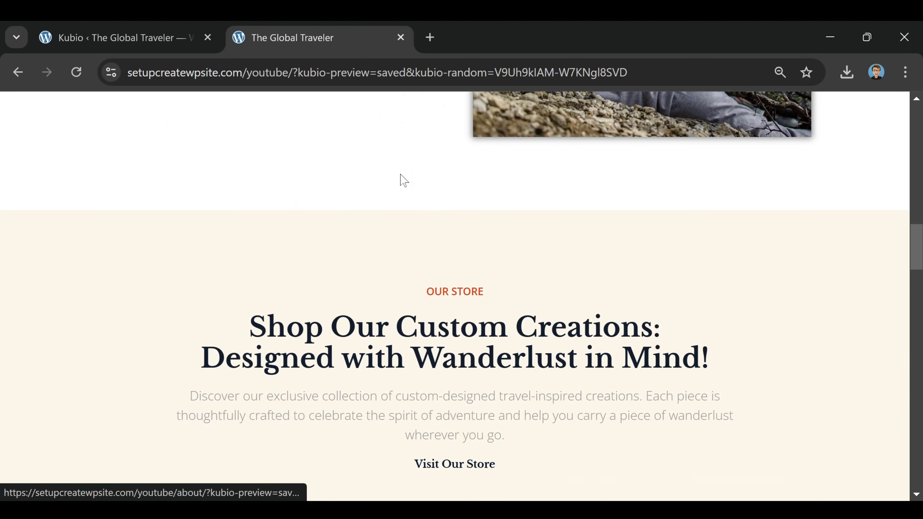
scroll(540, 278, "down", 2)
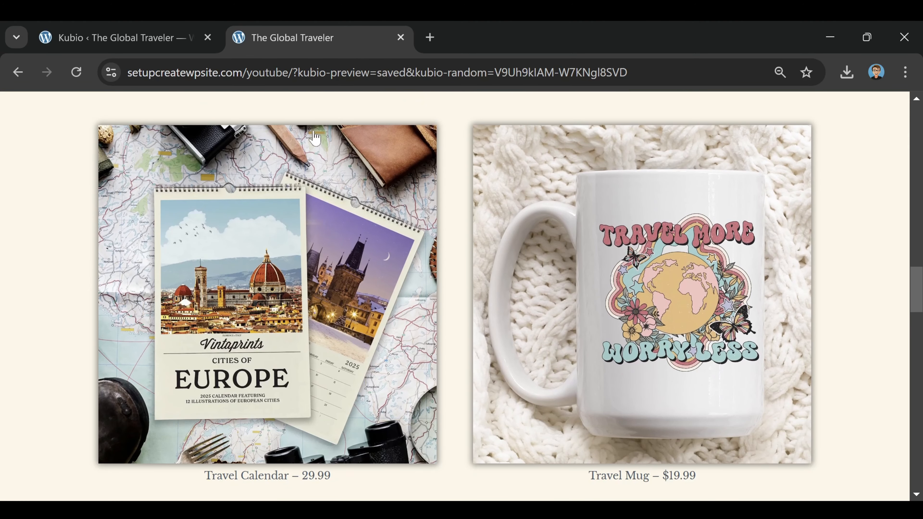
scroll(490, 269, "down", 2)
scroll(490, 269, "up", 8)
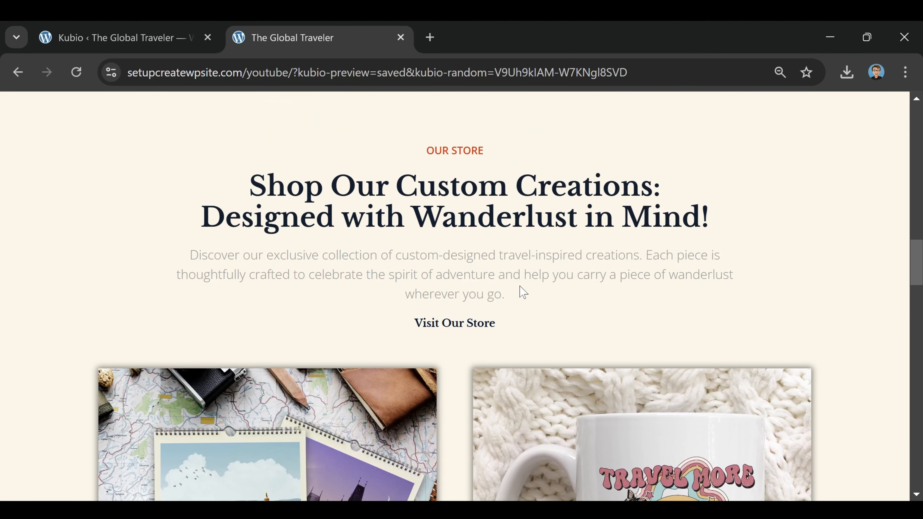
- Examine the home page's My Latest Travels, Ready To Get Started and My Favorite Destinations sections
scroll(521, 293, "down", 15)
scroll(786, 261, "up", 2)
scroll(723, 303, "down", 6)
scroll(446, 164, "up", 6)
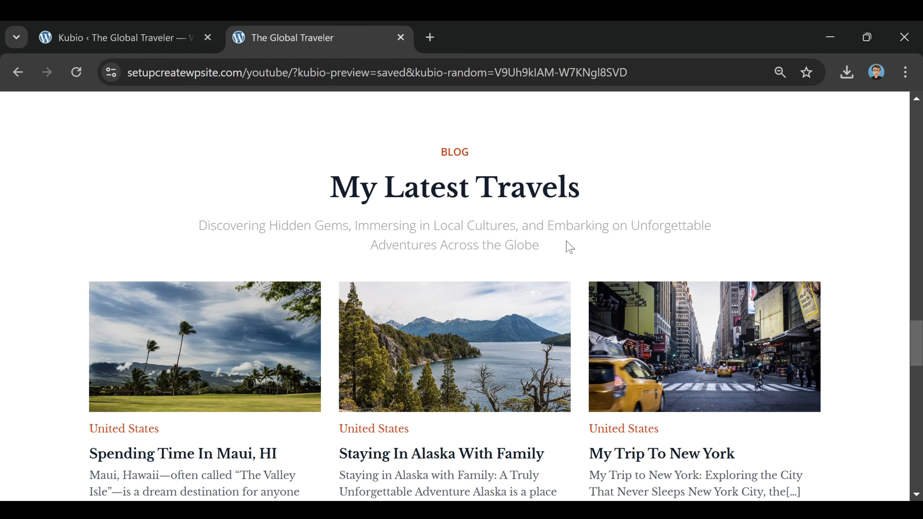
scroll(572, 248, "down", 10)
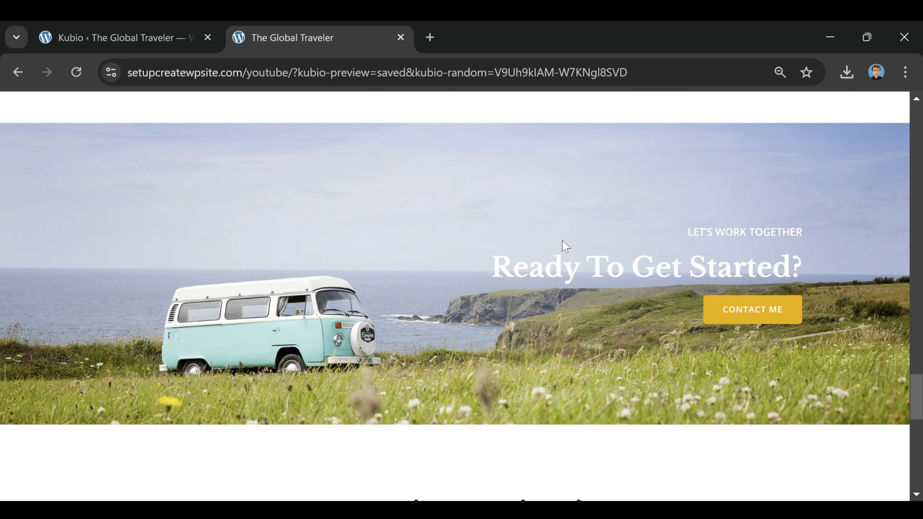
scroll(435, 271, "down", 5)
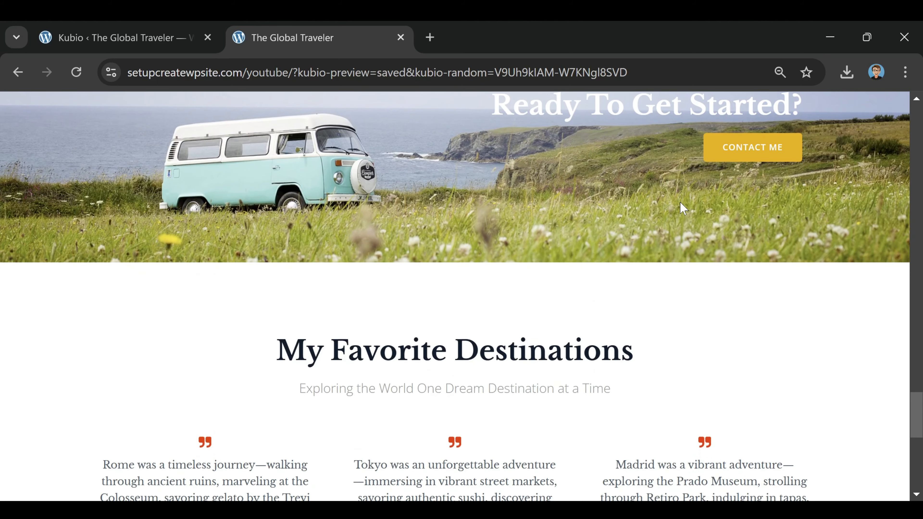
scroll(448, 188, "down", 7)
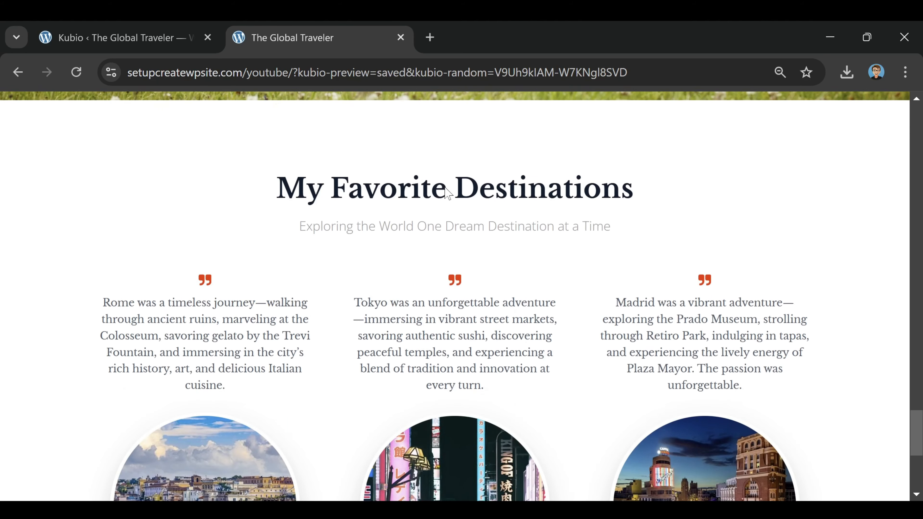
scroll(620, 160, "down", 6)
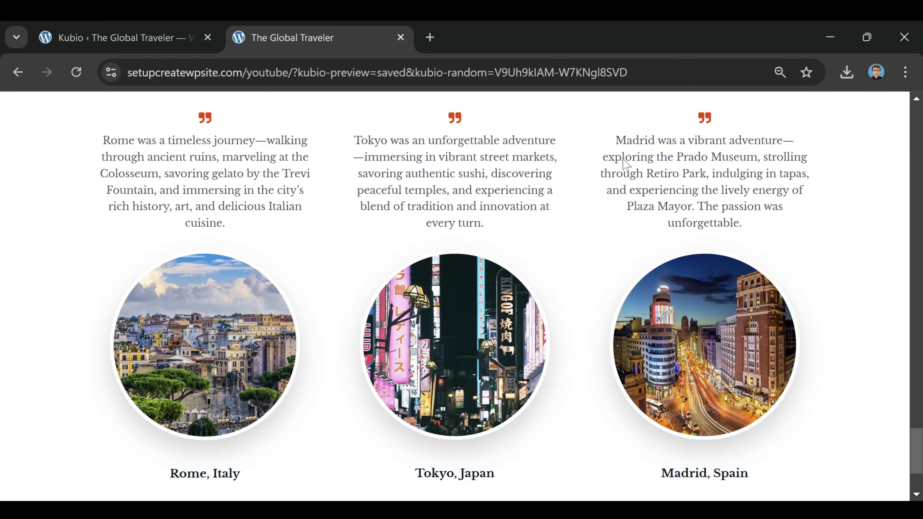
scroll(497, 235, "up", 20)
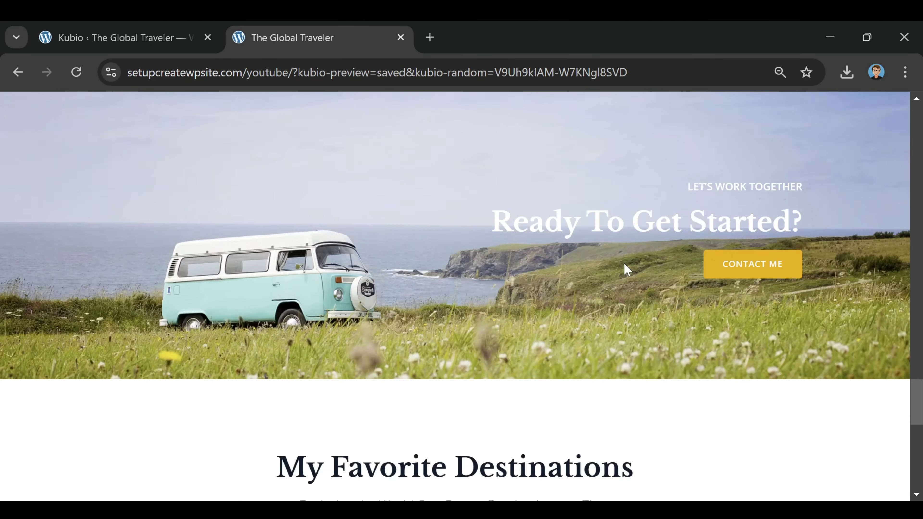
scroll(623, 266, "up", 15)
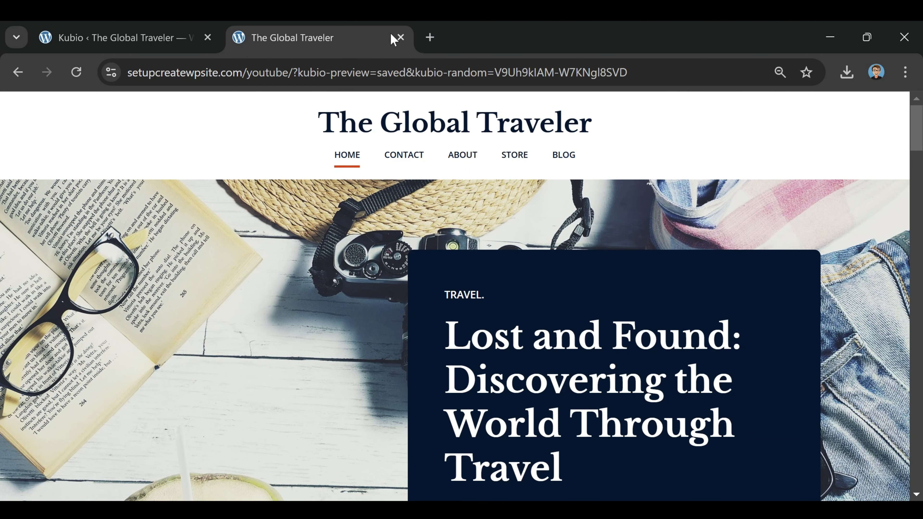
- Close the site preview and open the Home page for editing in Kubio
left_click(401, 37)
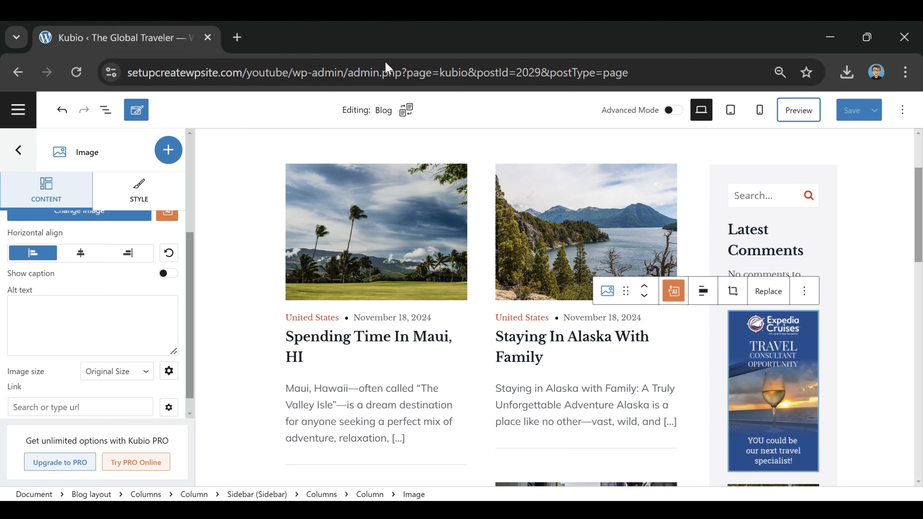
left_click(16, 149)
left_click(17, 111)
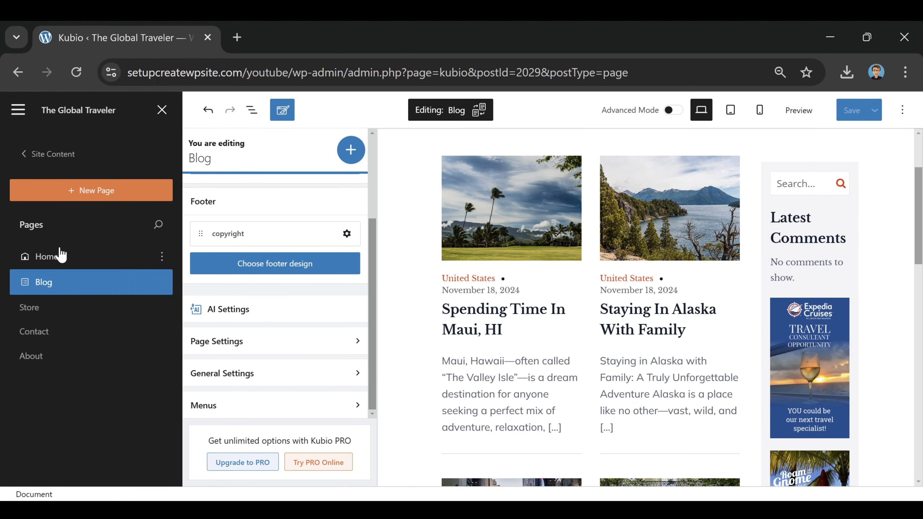
left_click(48, 256)
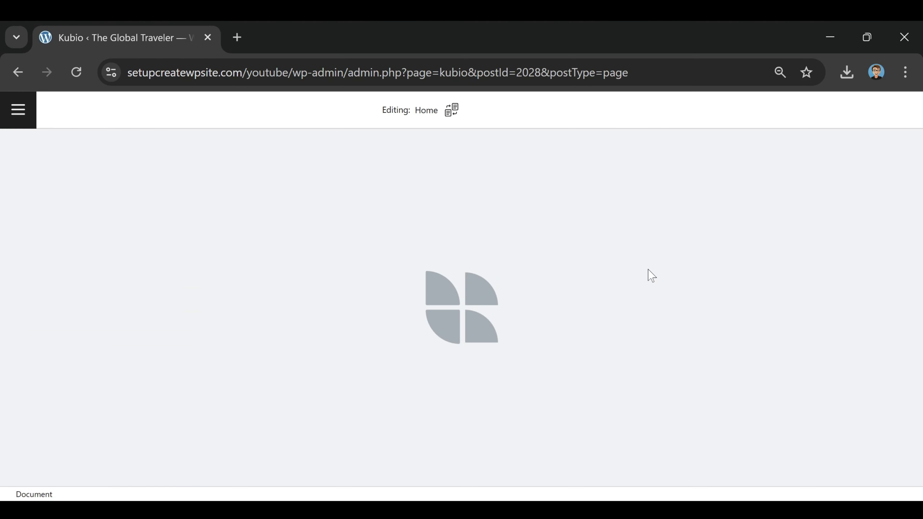
- Add a Paragraph block beneath the My Latest Travels subtitle in the Home page's Blog section
scroll(412, 313, "down", 15)
scroll(555, 308, "down", 10)
scroll(555, 307, "up", 2)
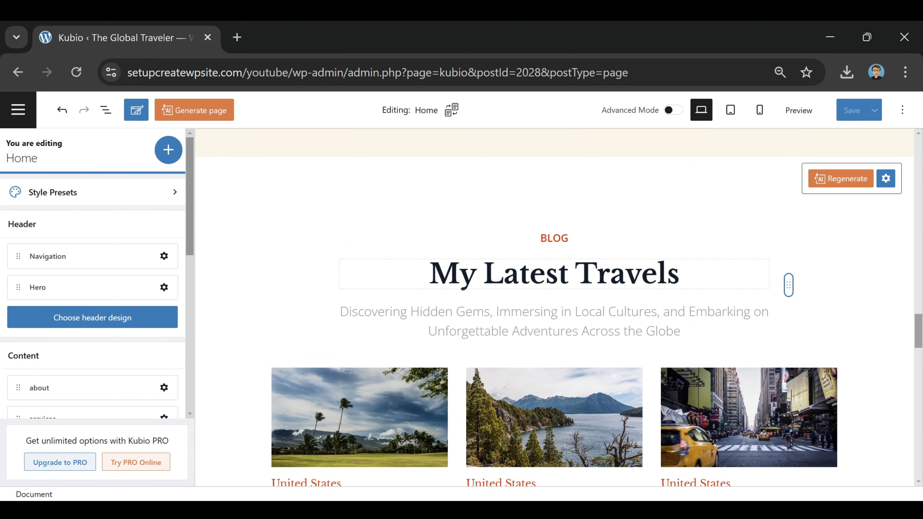
left_click(168, 149)
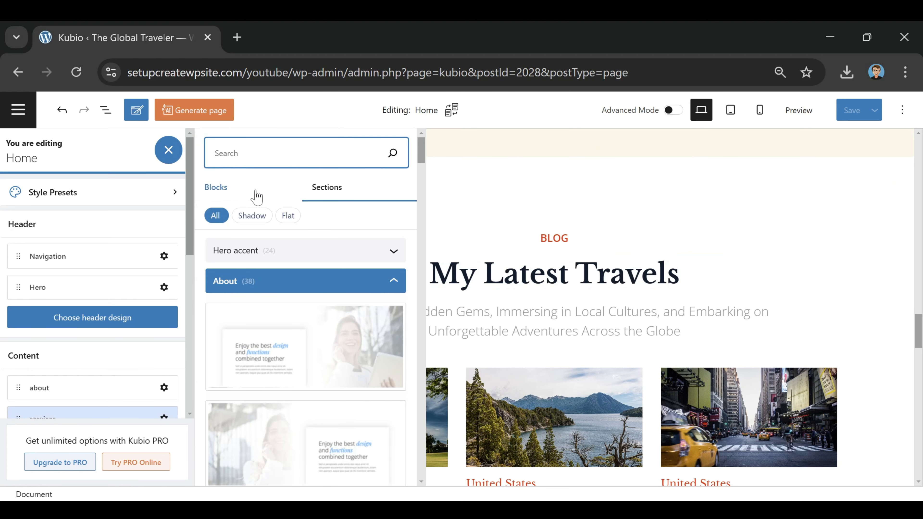
left_click(213, 188)
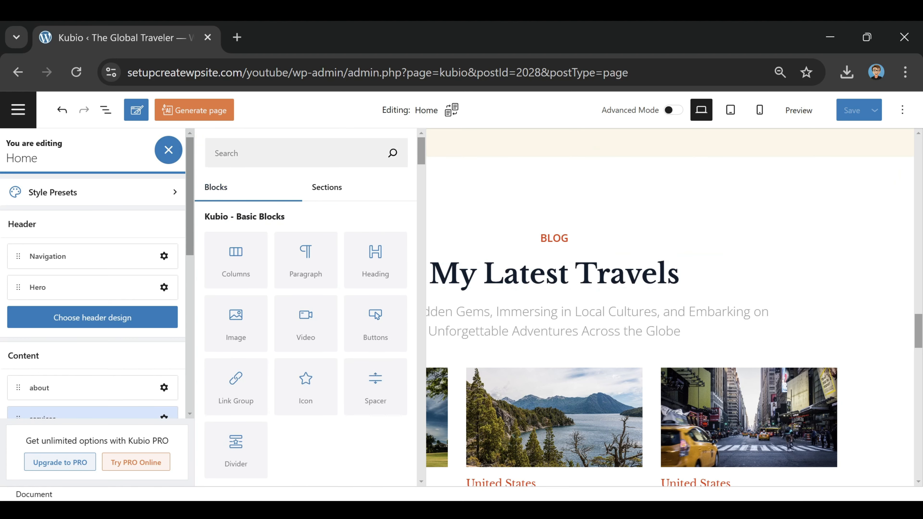
left_click_drag(298, 243, 568, 337)
- Replace the new paragraph's placeholder text with "Visit Our Blog"
double_click(585, 377)
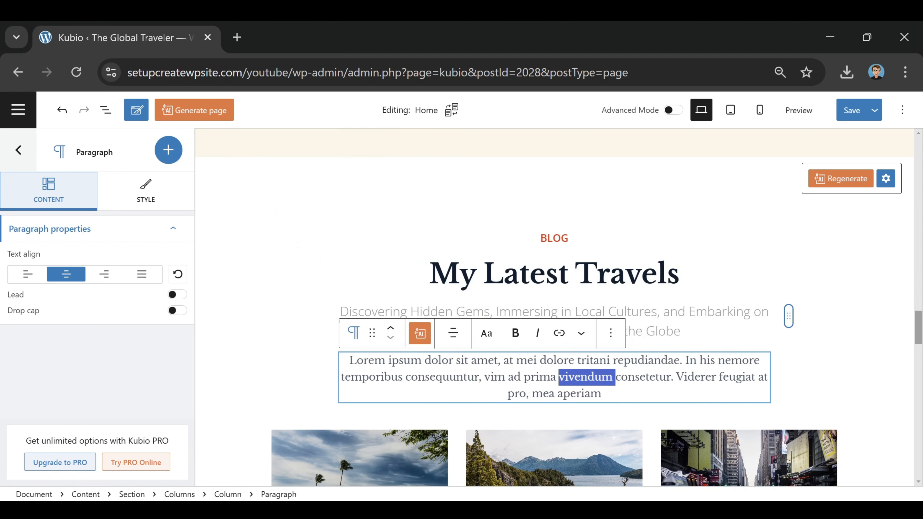
left_click_drag(605, 394, 270, 367)
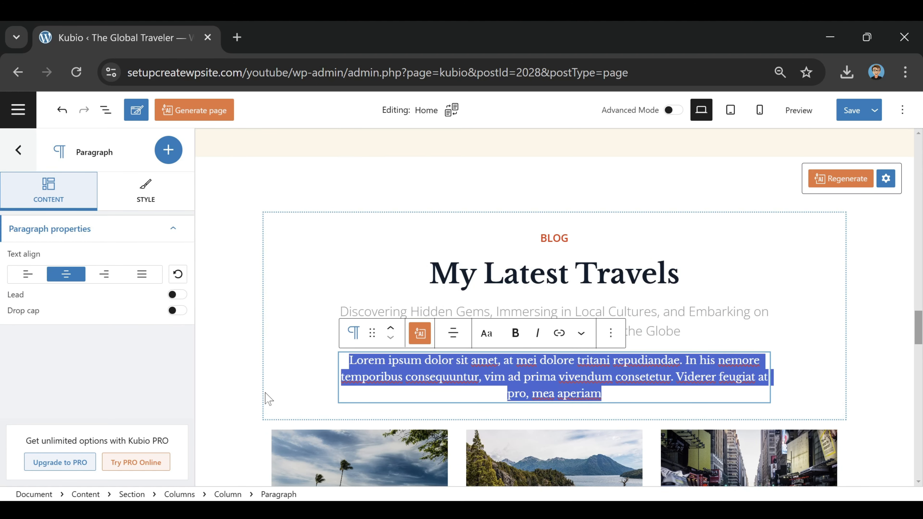
type("Vi")
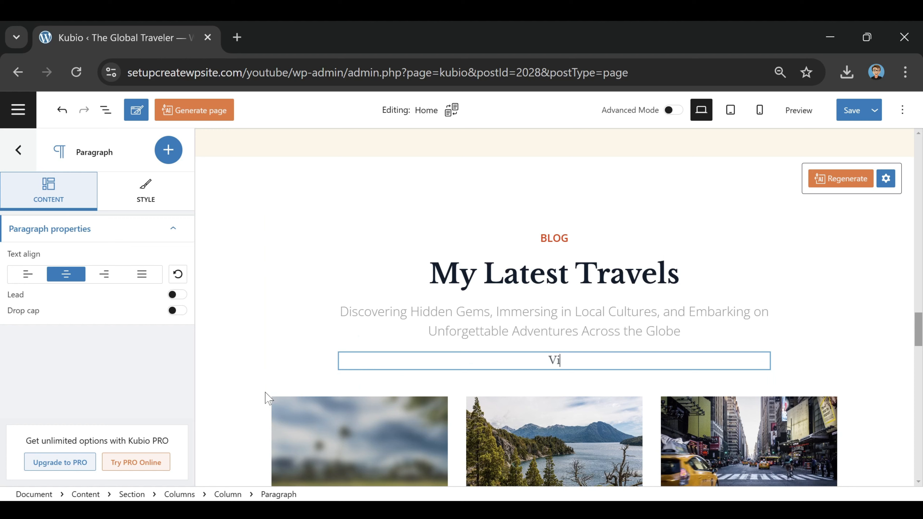
type("sit Our Blog")
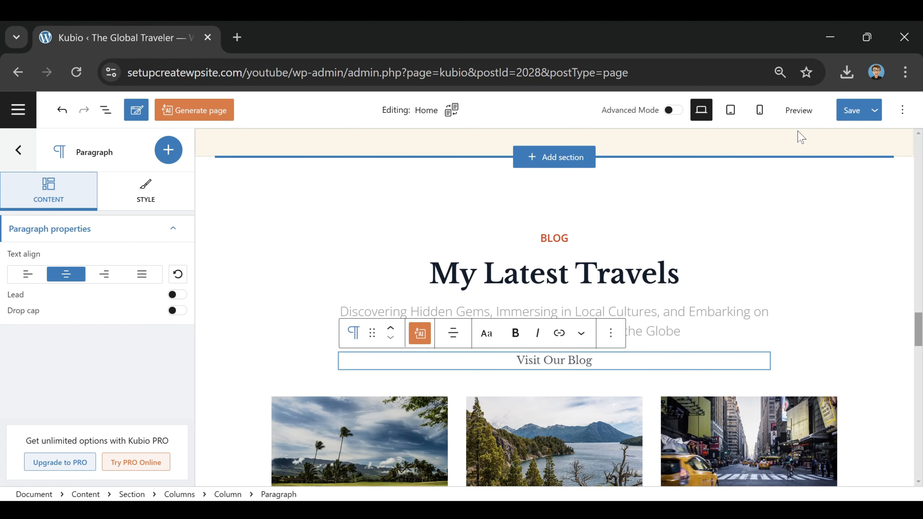
- Preview the Home page, go to its Blog page and copy that page's URL up to the query part
left_click(798, 111)
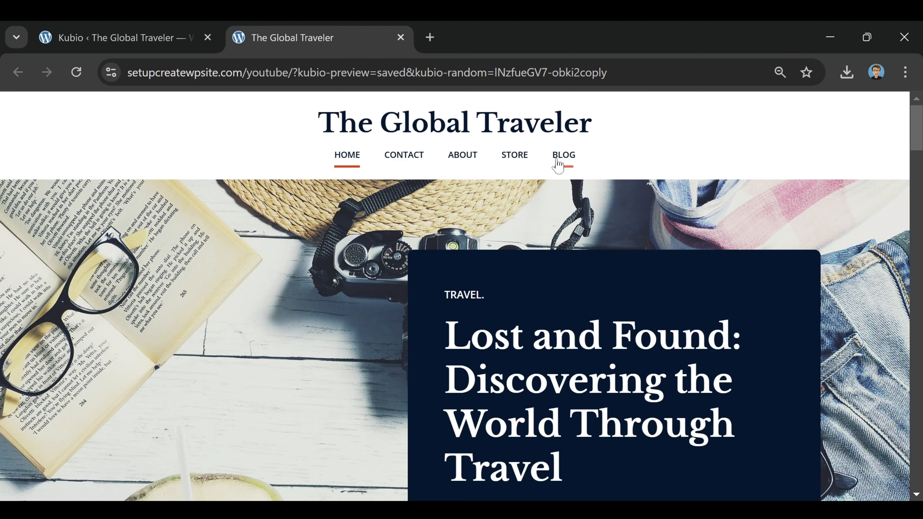
left_click(558, 164)
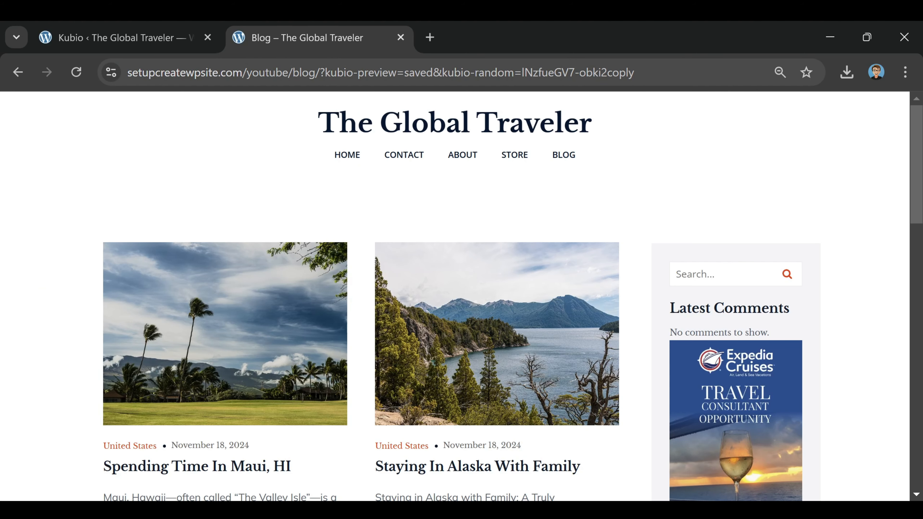
left_click_drag(316, 73, 125, 72)
right_click(170, 72)
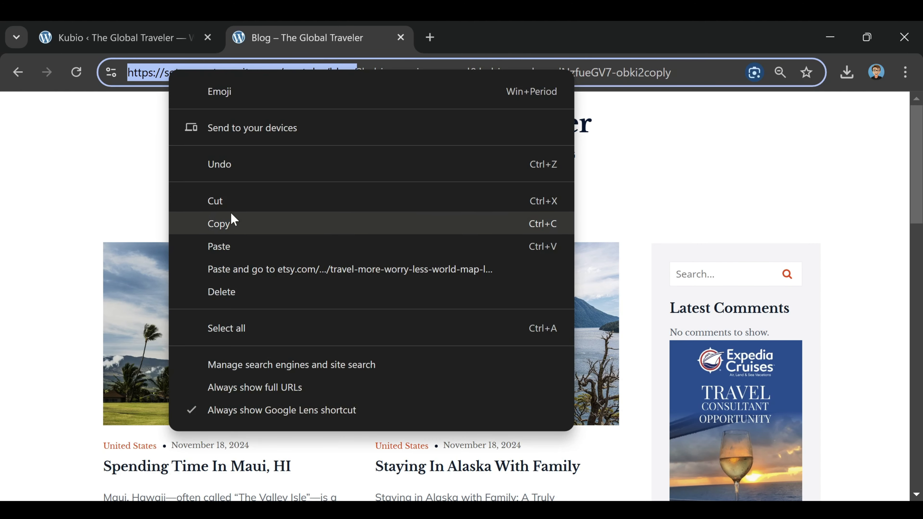
left_click(230, 220)
left_click(140, 40)
left_click_drag(592, 360, 516, 360)
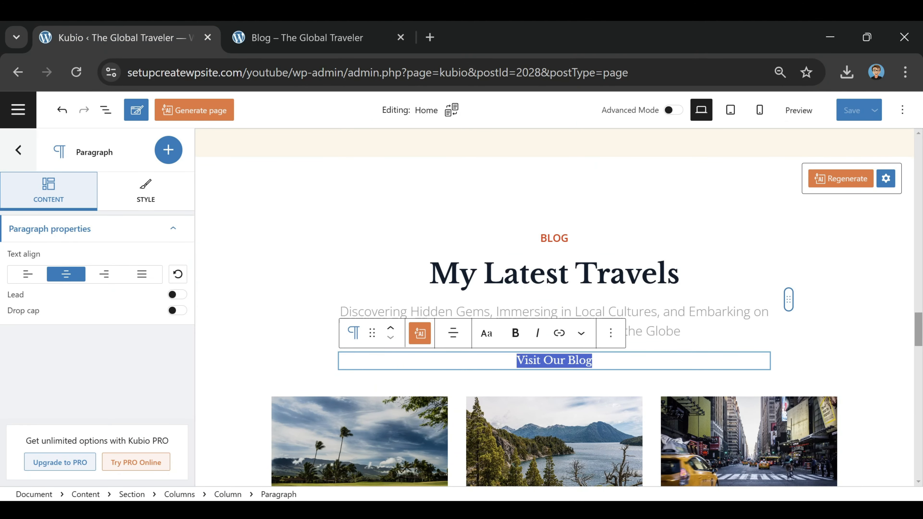
left_click(560, 333)
right_click(546, 394)
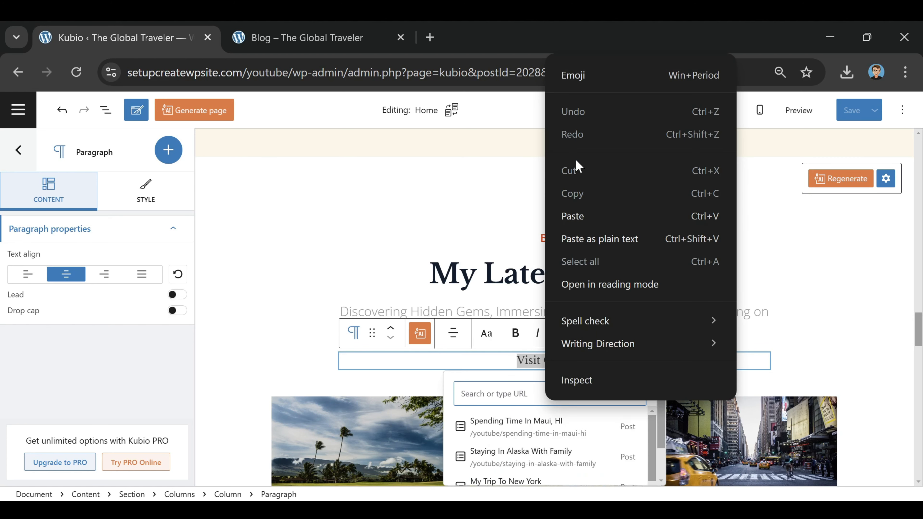
left_click(580, 216)
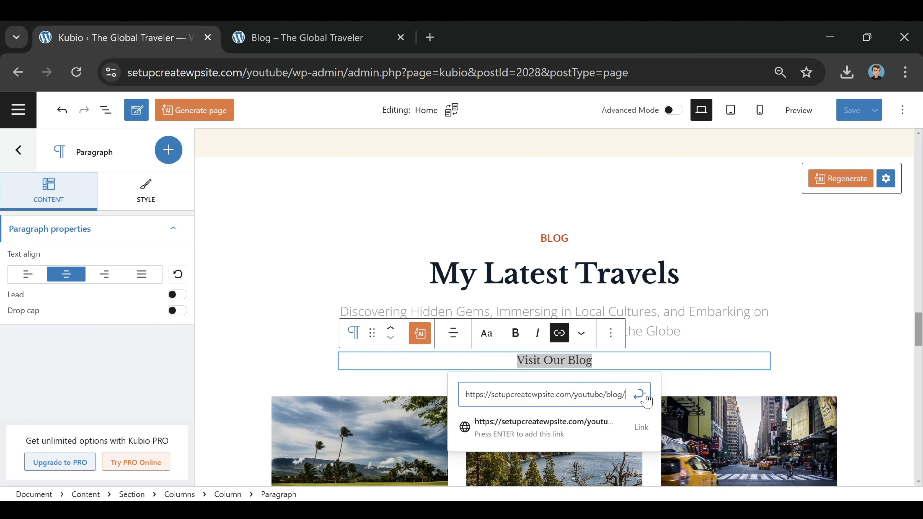
left_click(639, 395)
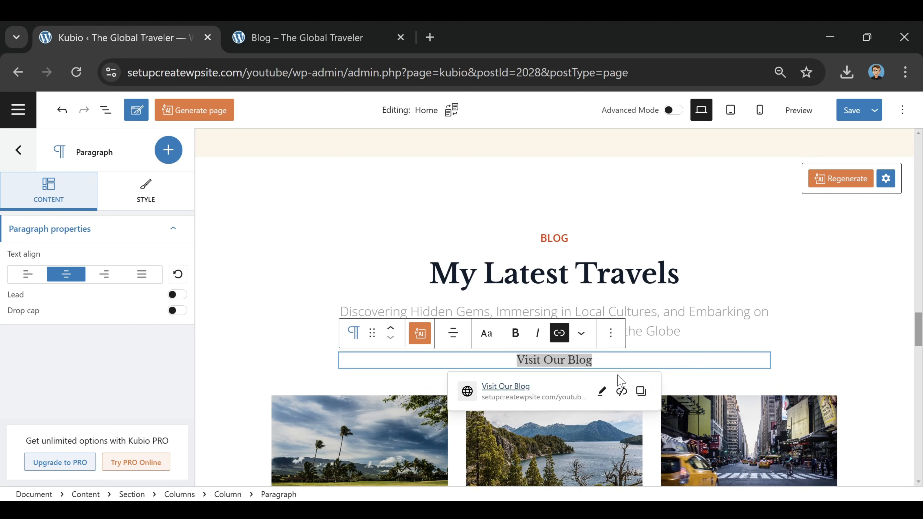
- Make the "Visit Our Blog" link bold and set its text color to the scheme's dark navy, #00162E
left_click(521, 336)
left_click(595, 360)
left_click_drag(593, 361, 514, 360)
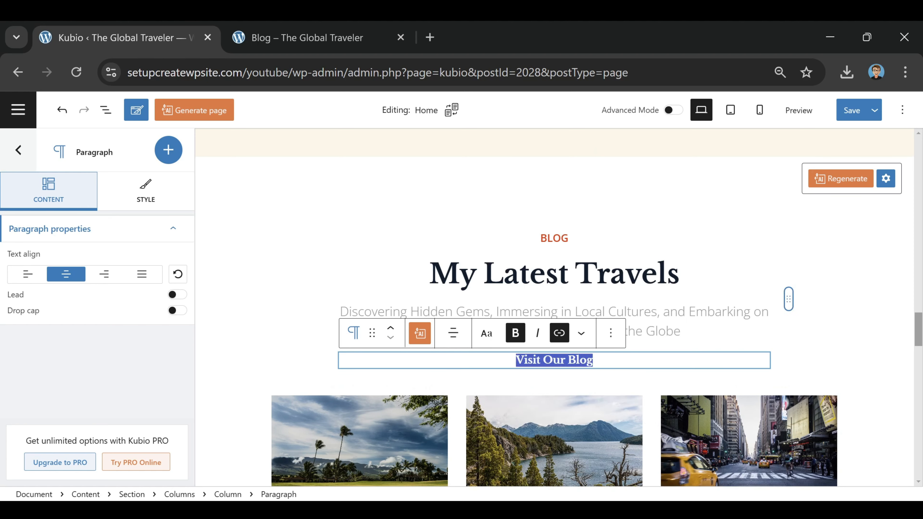
left_click(581, 334)
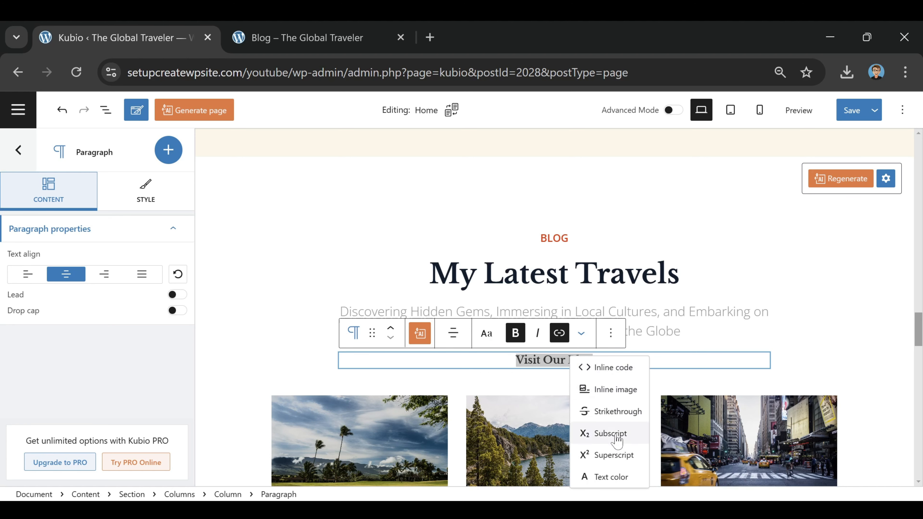
left_click(611, 477)
left_click(615, 161)
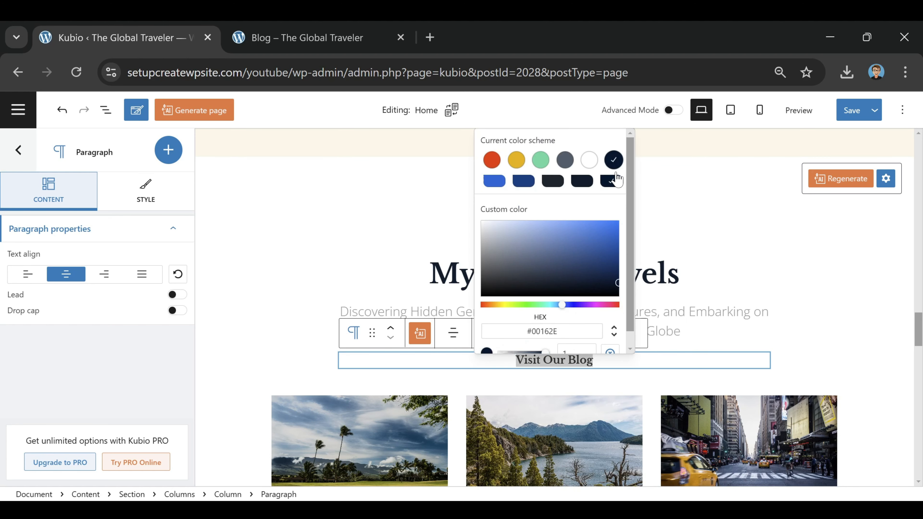
left_click(700, 355)
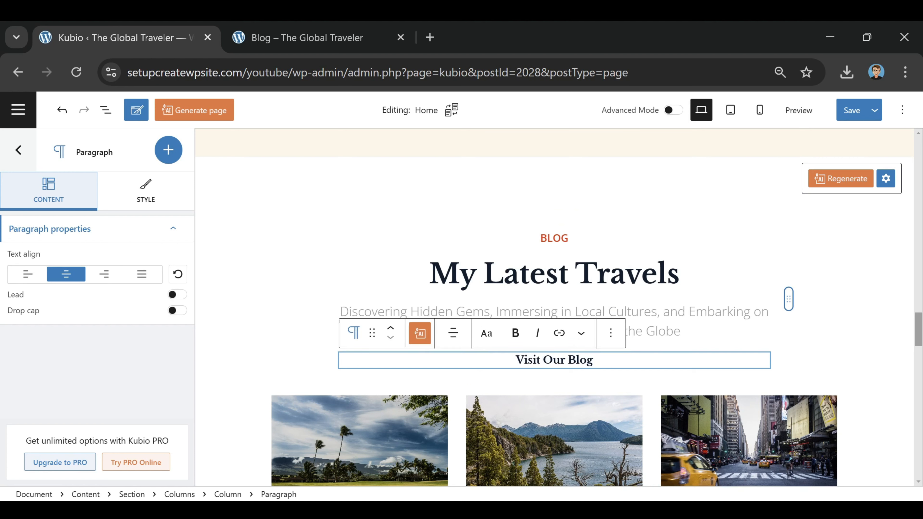
- Save the Home page, close the old Blog preview and open a fresh preview of the Home page
left_click(842, 117)
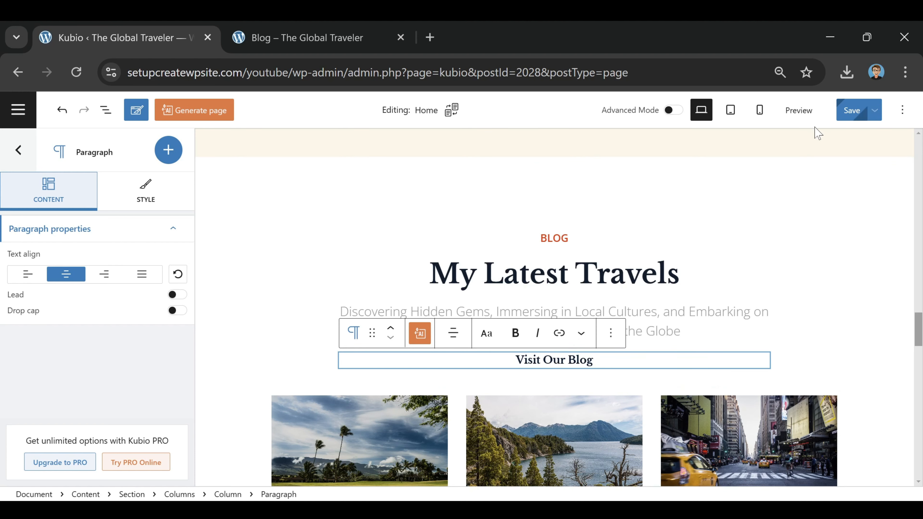
left_click(400, 38)
left_click(801, 112)
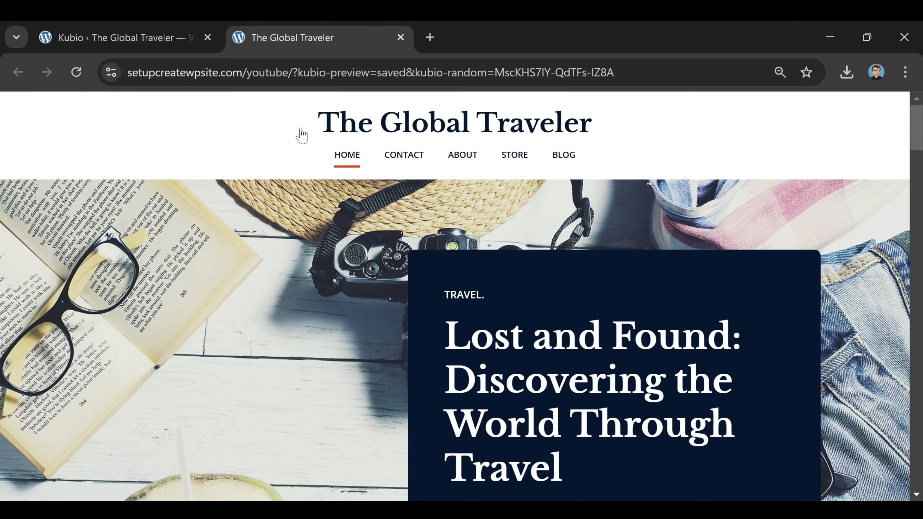
- Test the "Visit Our Blog" link beneath My Latest Travels in the preview and look over the Blog page
scroll(290, 206, "down", 15)
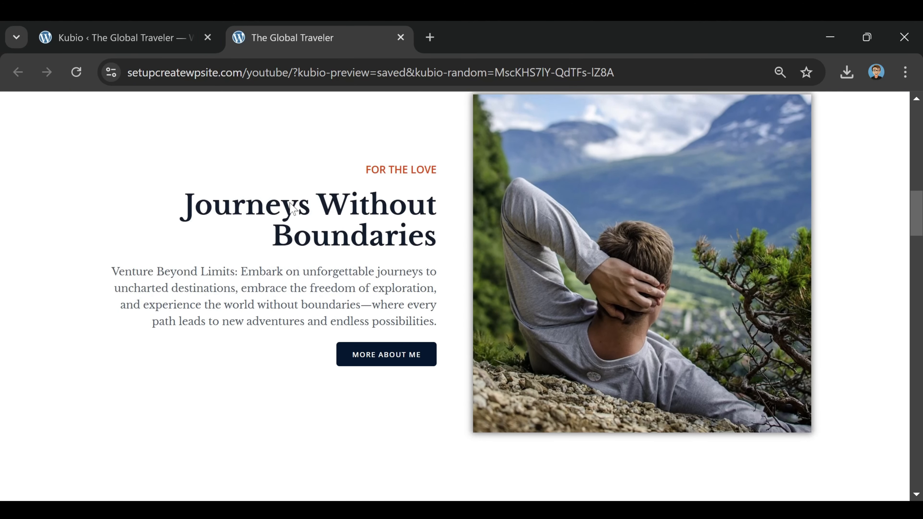
scroll(293, 207, "down", 15)
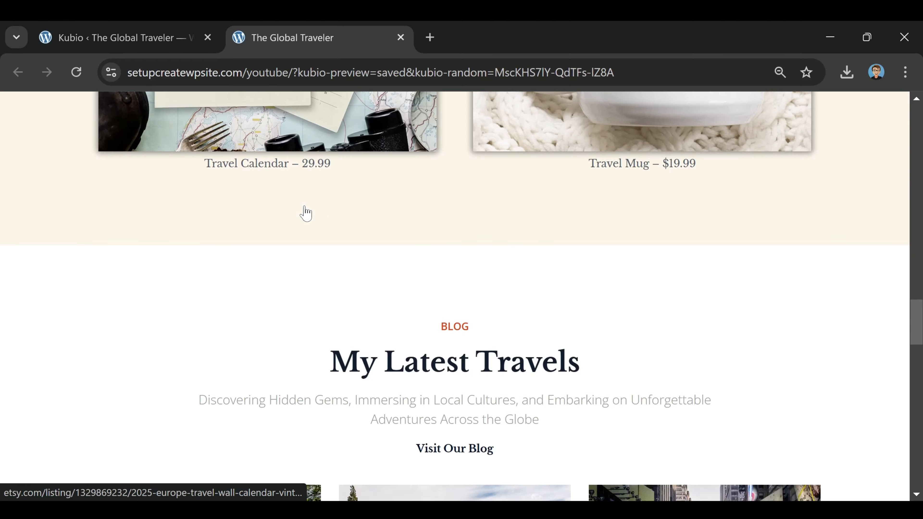
scroll(307, 209, "down", 7)
left_click(457, 195)
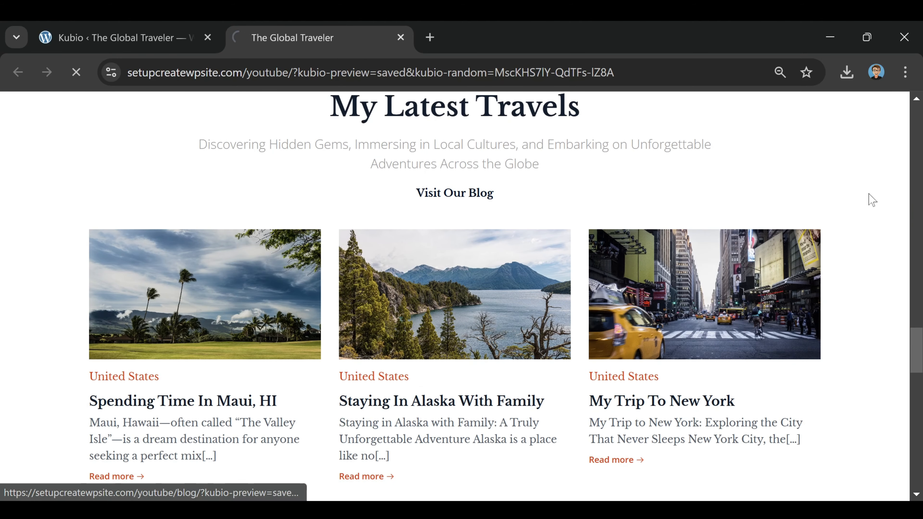
scroll(436, 239, "down", 10)
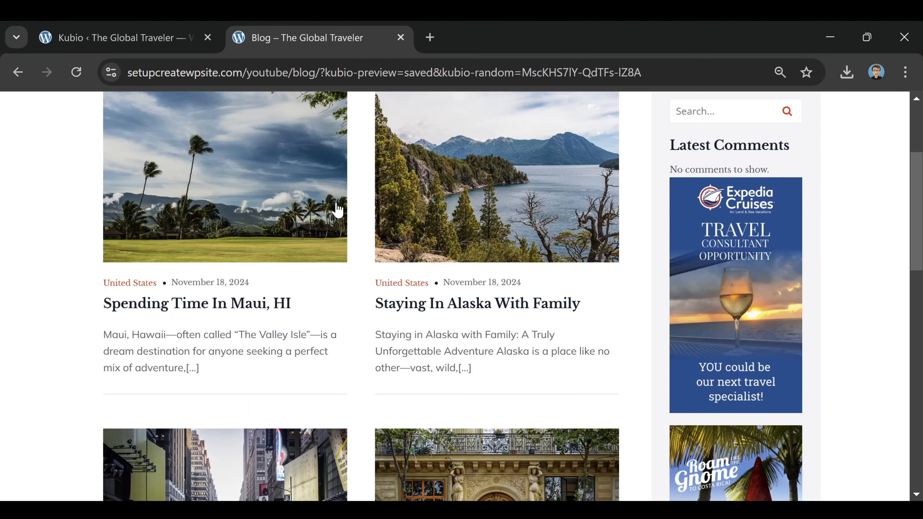
scroll(540, 269, "up", 8)
scroll(540, 274, "up", 2)
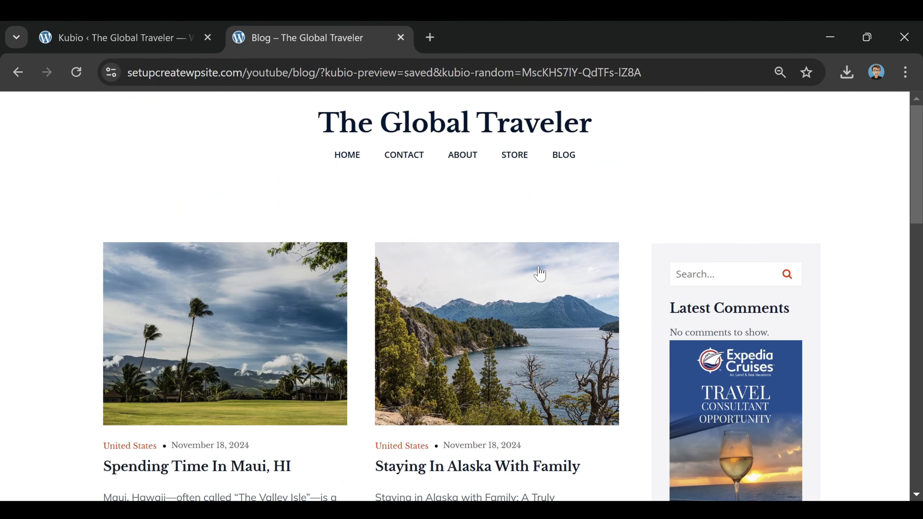
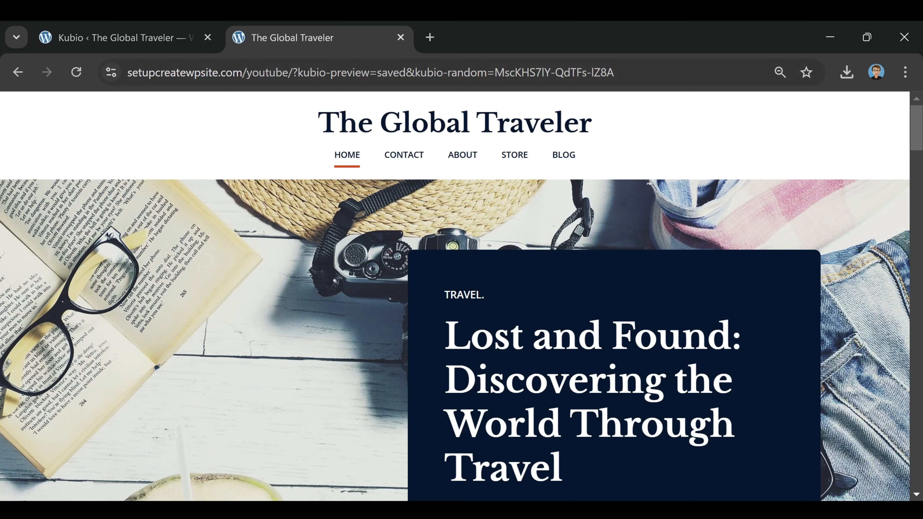
- Close the site preview and open the Contact page for editing
left_click(400, 38)
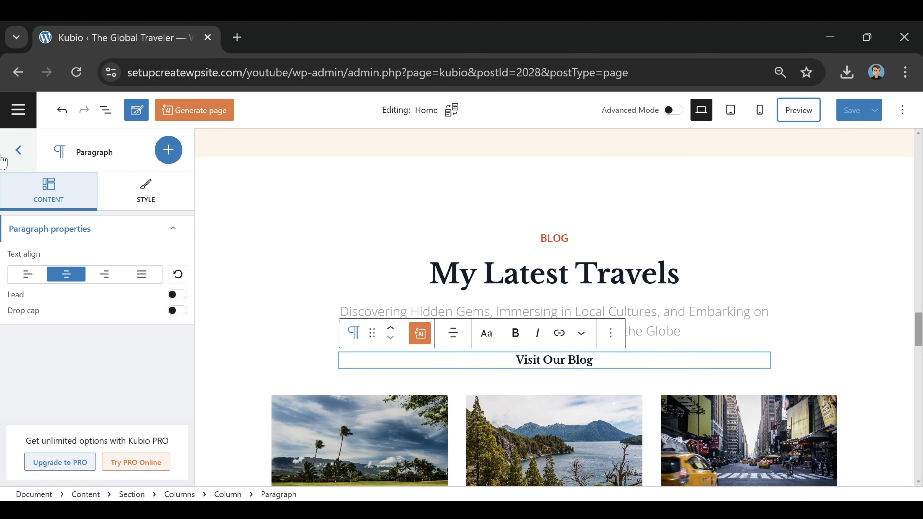
left_click(17, 150)
left_click(18, 110)
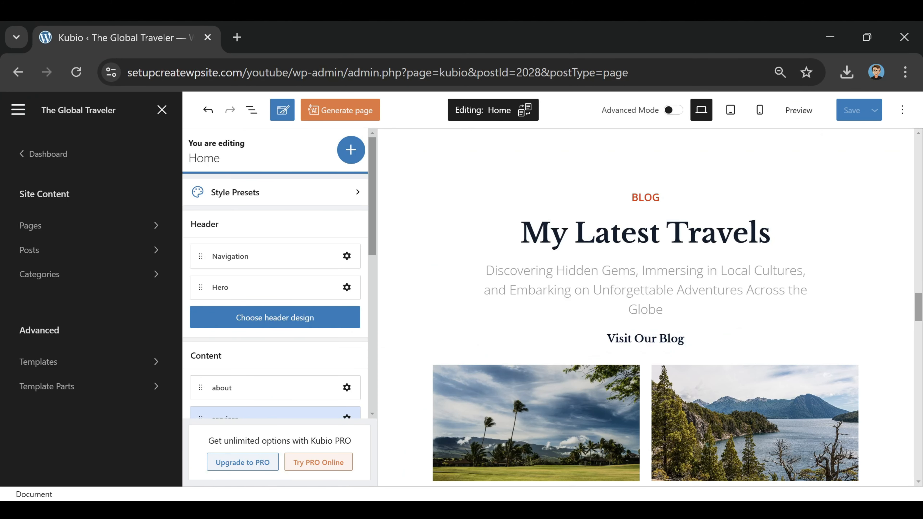
left_click(42, 225)
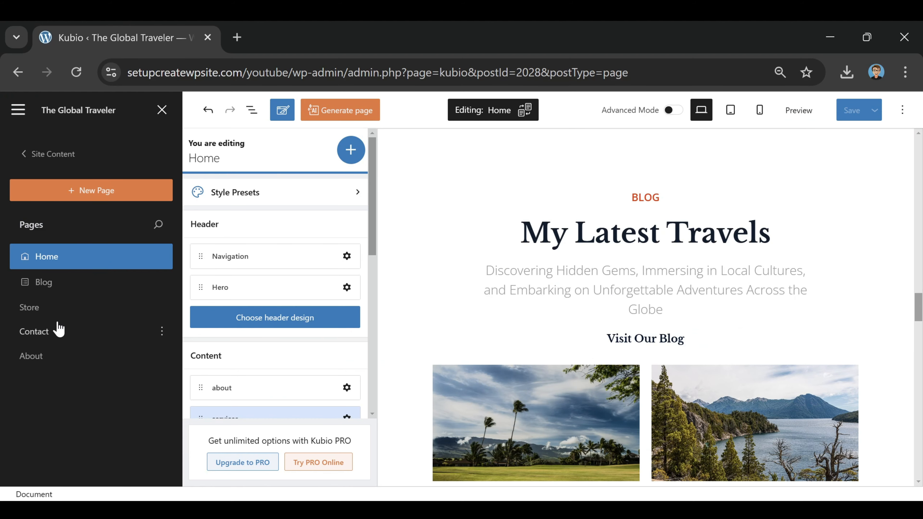
left_click(56, 332)
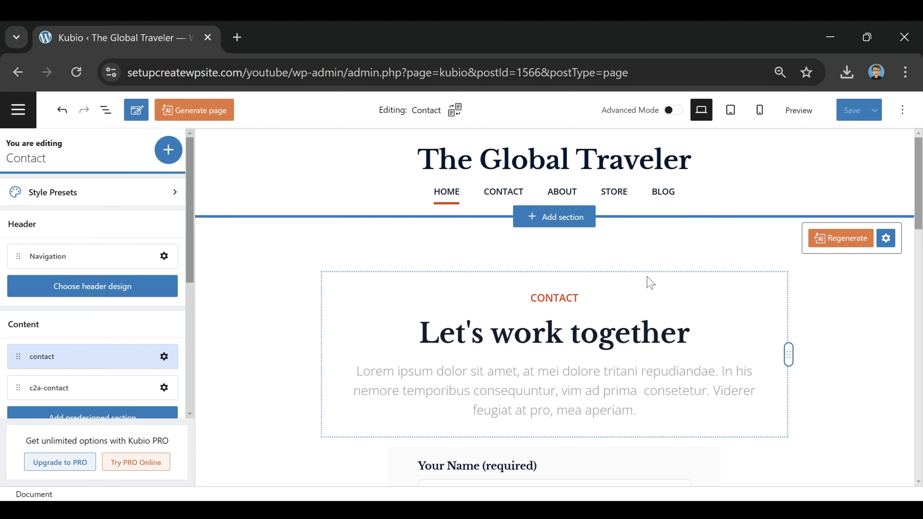
- Review the "Let's work together" contact form section on the Contact page and delete it
left_click(651, 282)
scroll(356, 342, "down", 8)
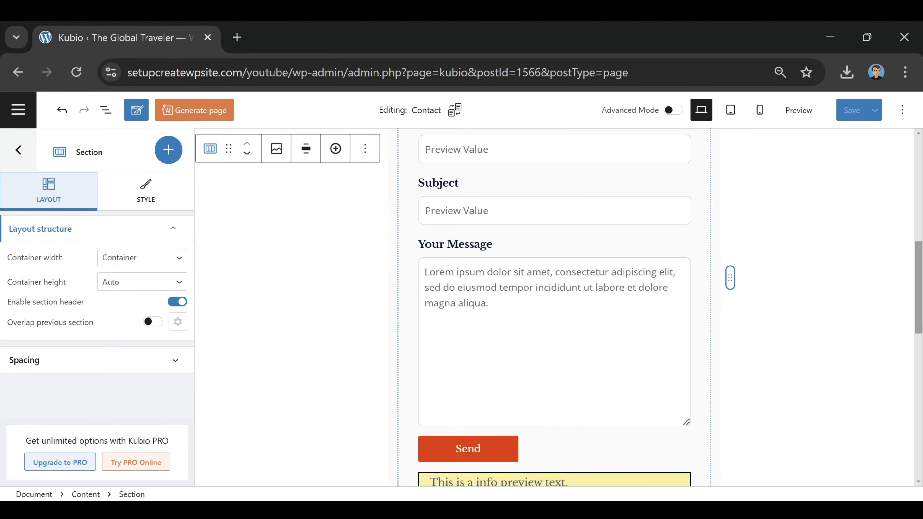
scroll(457, 355, "down", 5)
scroll(509, 334, "up", 10)
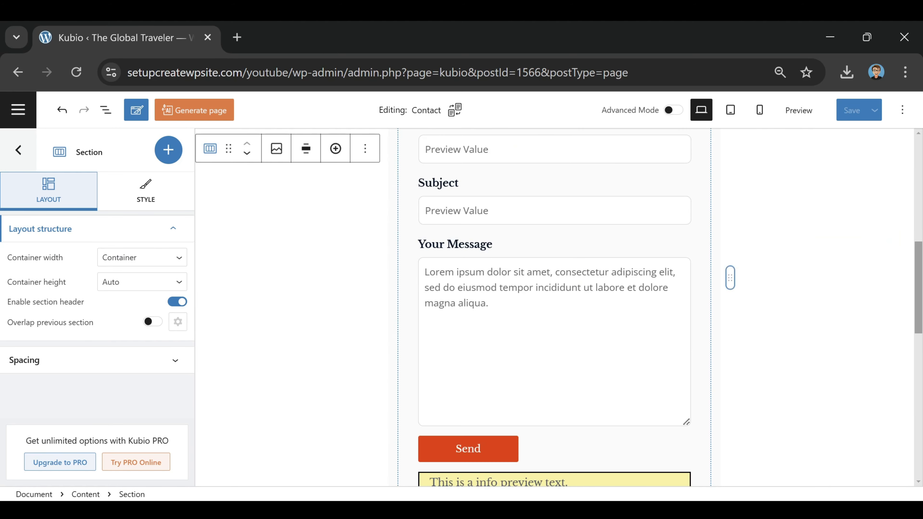
scroll(506, 336, "down", 5)
scroll(506, 336, "up", 10)
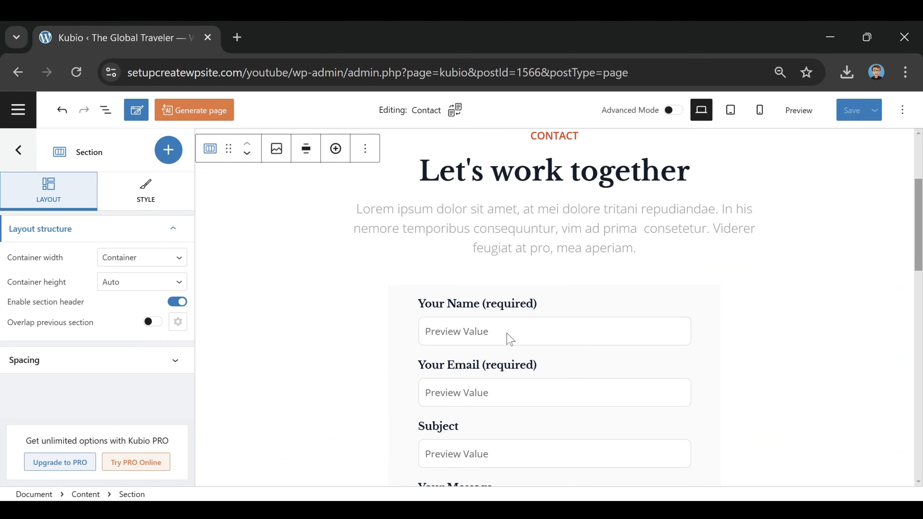
left_click(365, 198)
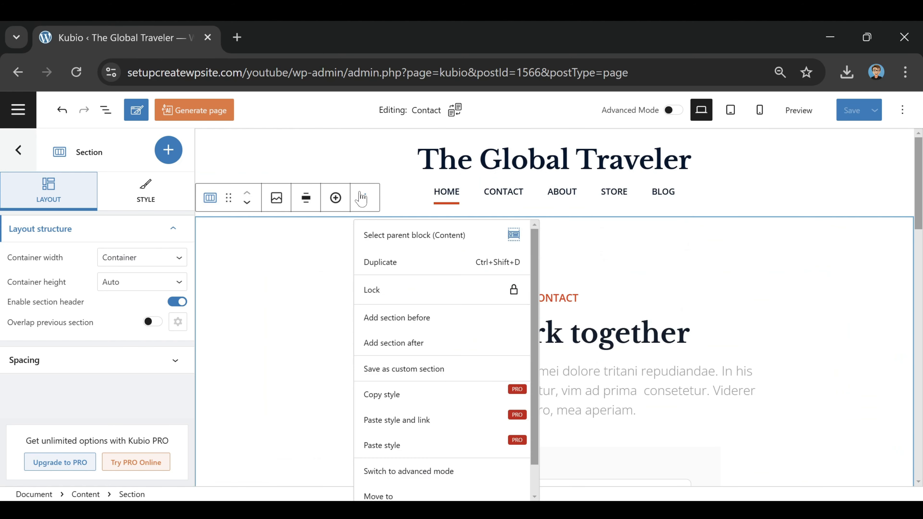
scroll(406, 449, "down", 1)
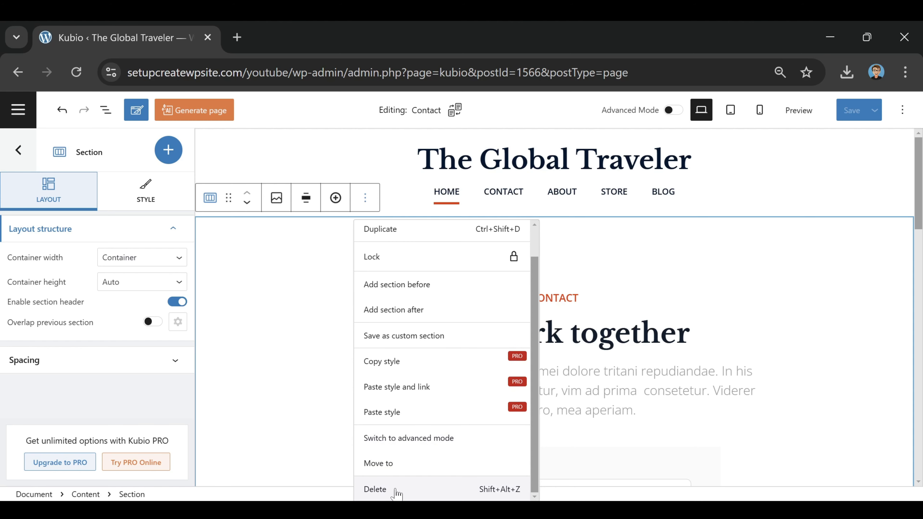
left_click(397, 489)
- Delete the "Follow Me" section with the social icons from the Contact page
left_click(217, 223)
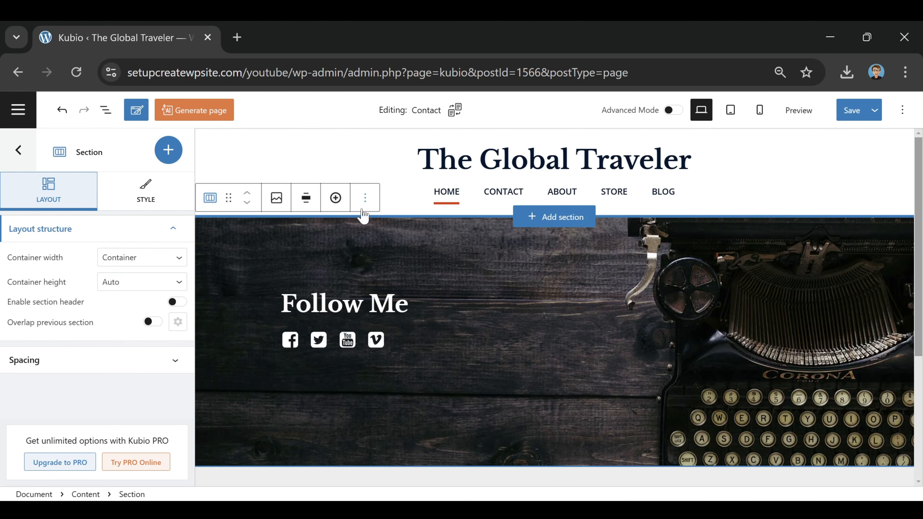
left_click(365, 200)
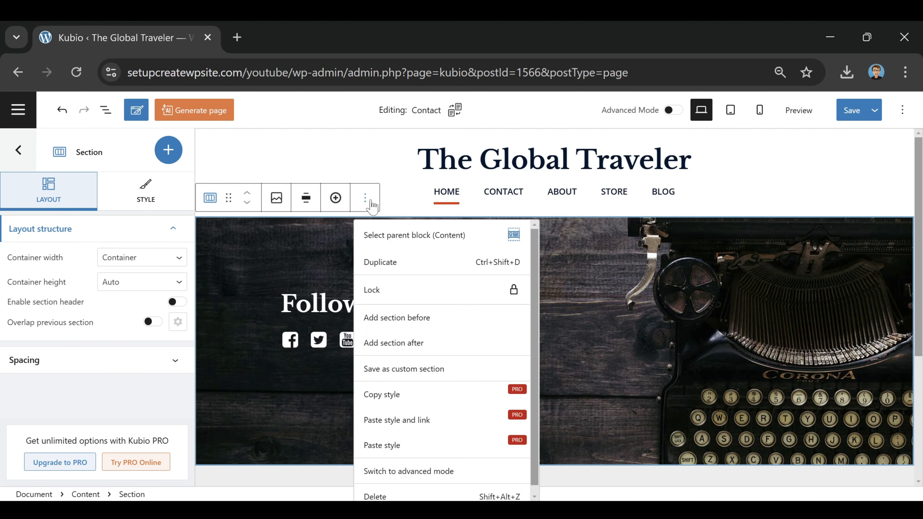
left_click(401, 496)
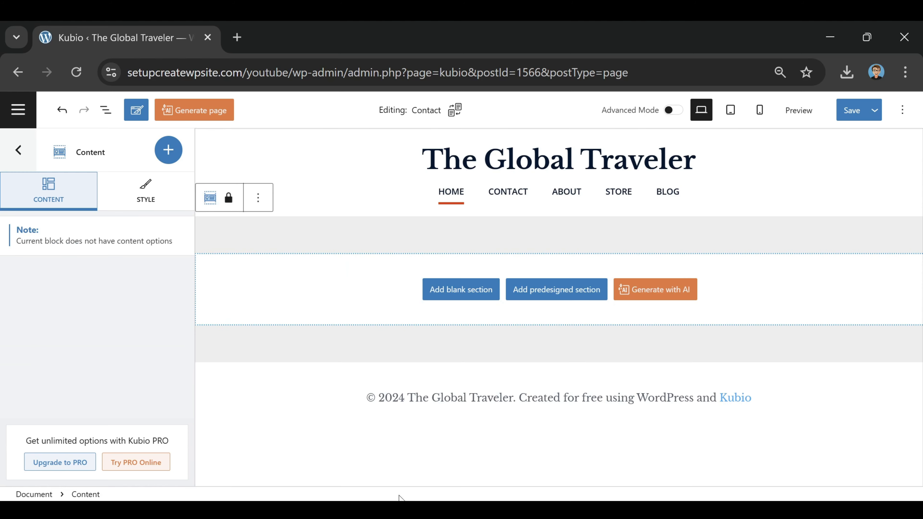
- Add the predesigned About section flat-free-about-1 to the empty Contact page
left_click(555, 290)
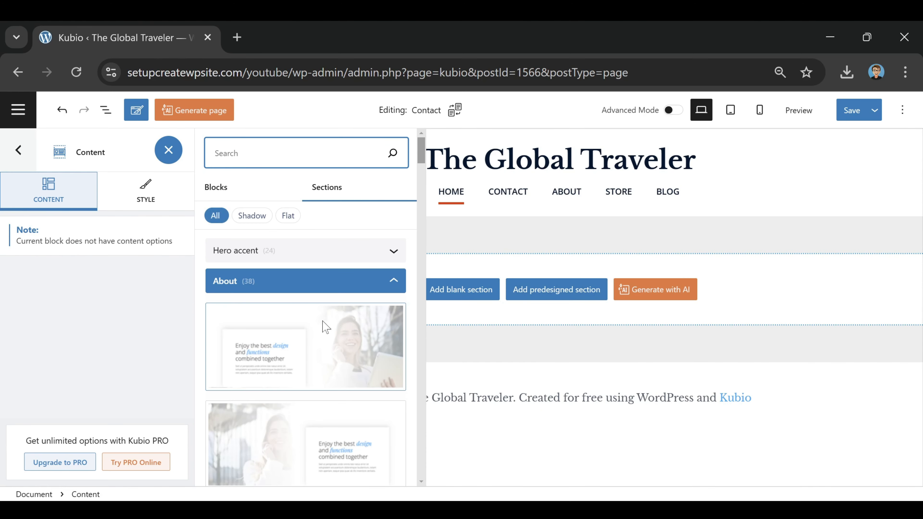
scroll(326, 336, "down", 7)
scroll(327, 334, "down", 2)
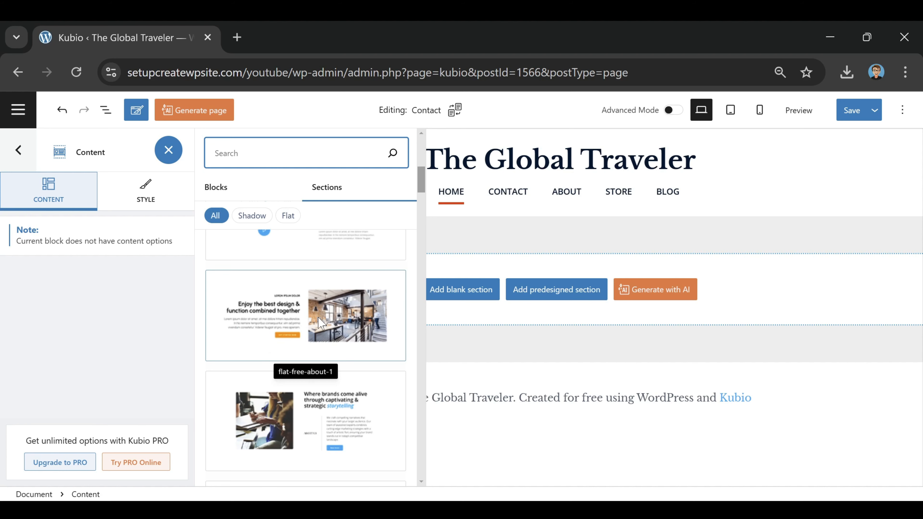
left_click(336, 317)
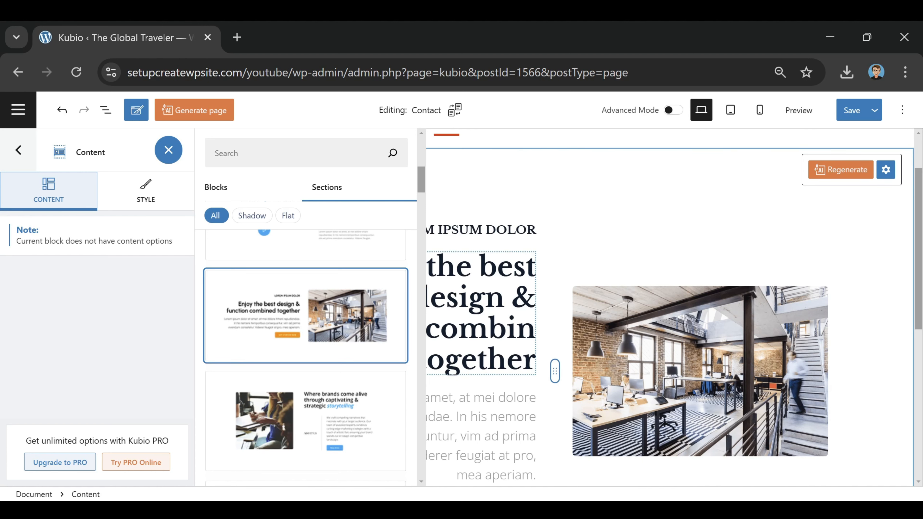
left_click(504, 298)
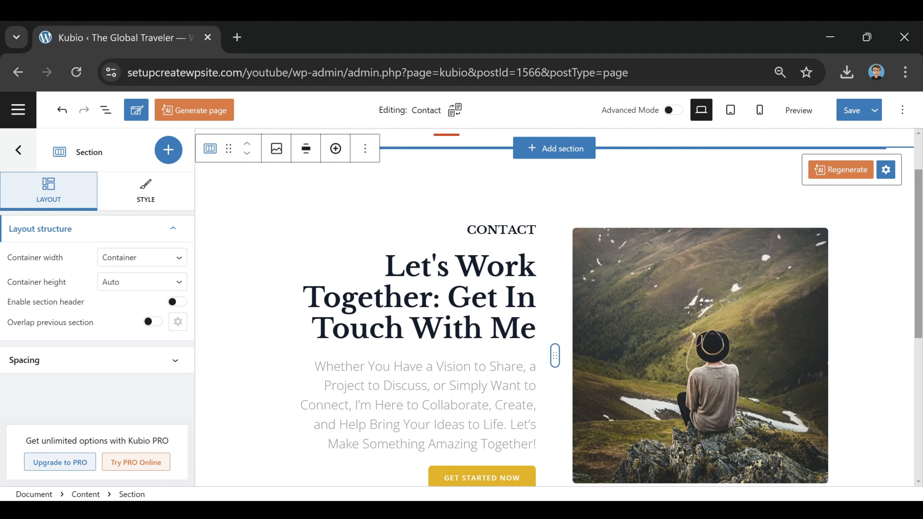
- Delete the "Get Started Now" button beneath the paragraph in the Contact page's new section
scroll(550, 375, "down", 2)
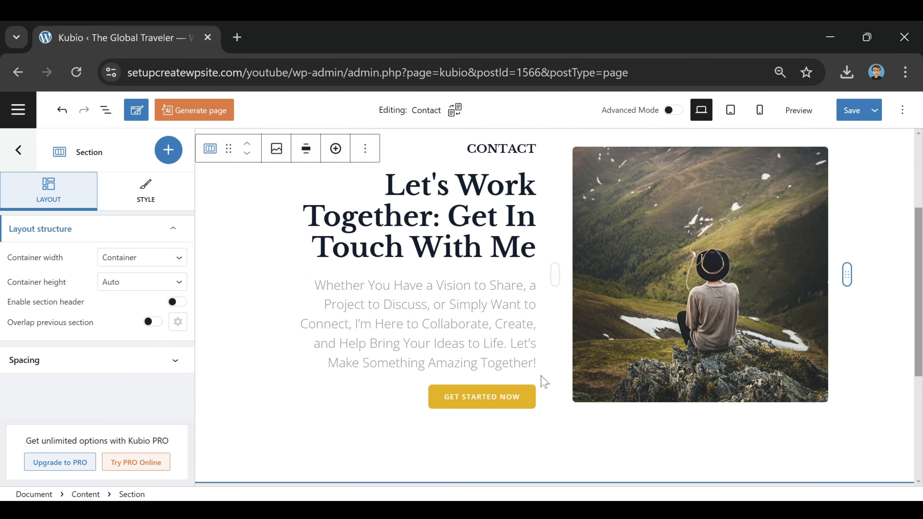
left_click(529, 393)
left_click(642, 365)
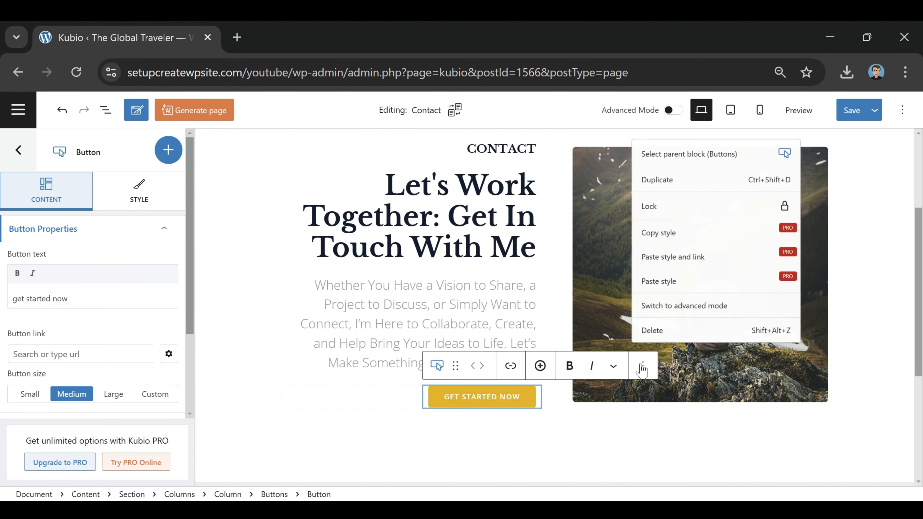
left_click(653, 331)
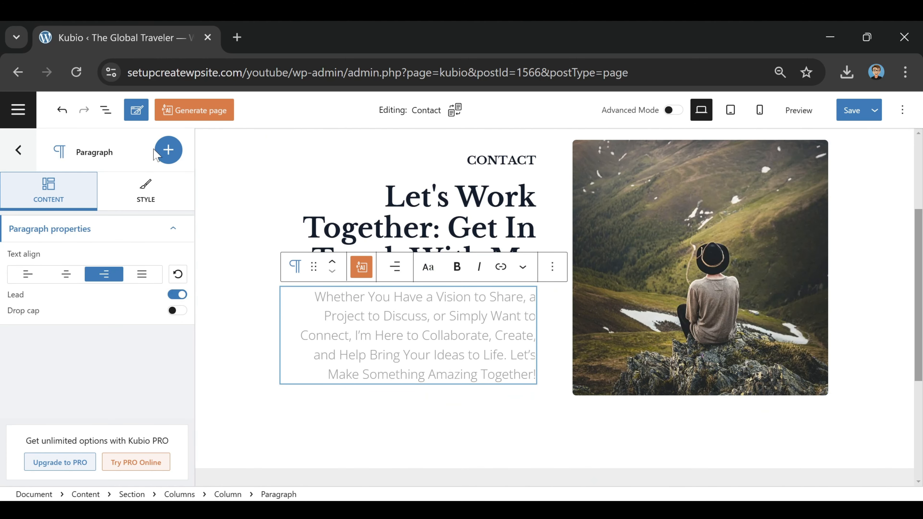
- Add a Kubio Social Icons block beneath the right-aligned paragraph in the Contact page's "Let's Work Together" section
left_click(168, 150)
left_click(218, 190)
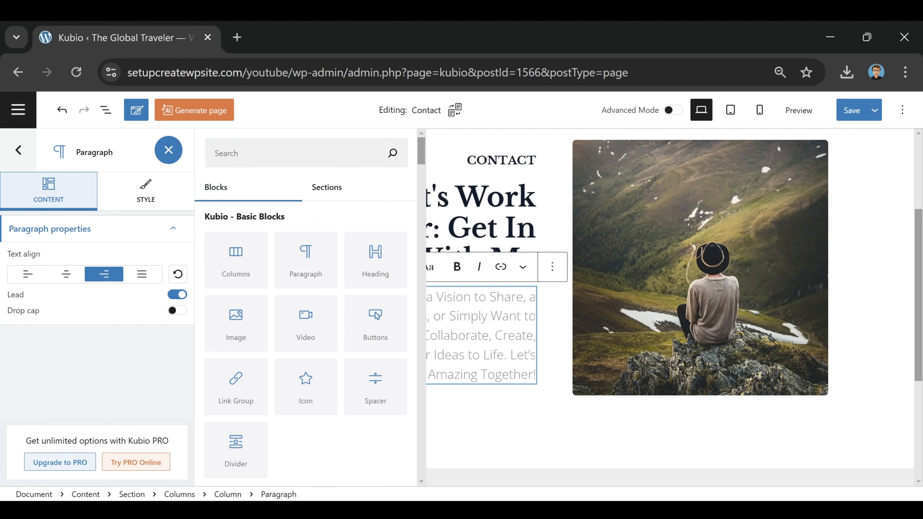
left_click(254, 153)
type("socia")
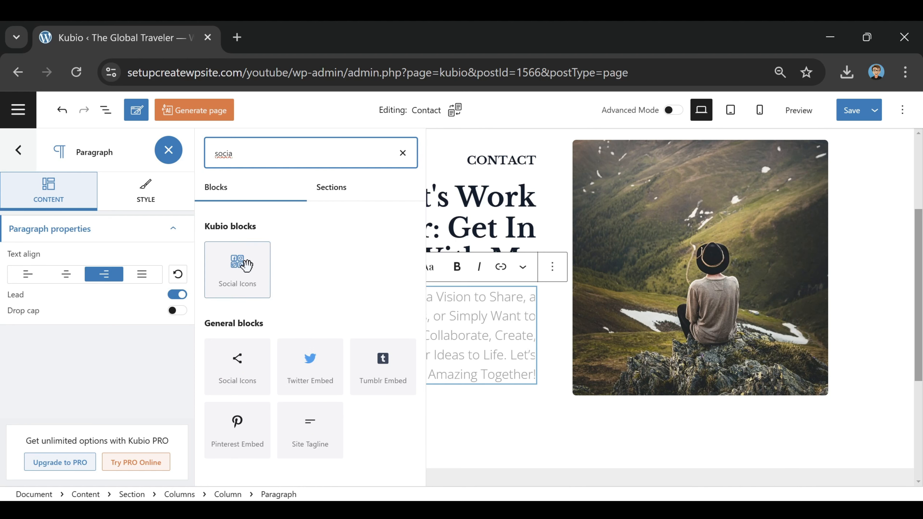
left_click_drag(233, 269, 404, 383)
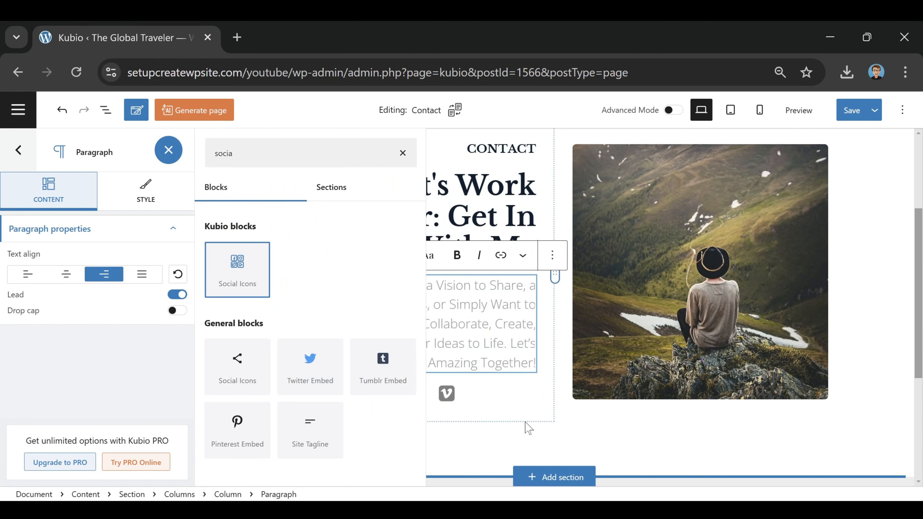
left_click(503, 437)
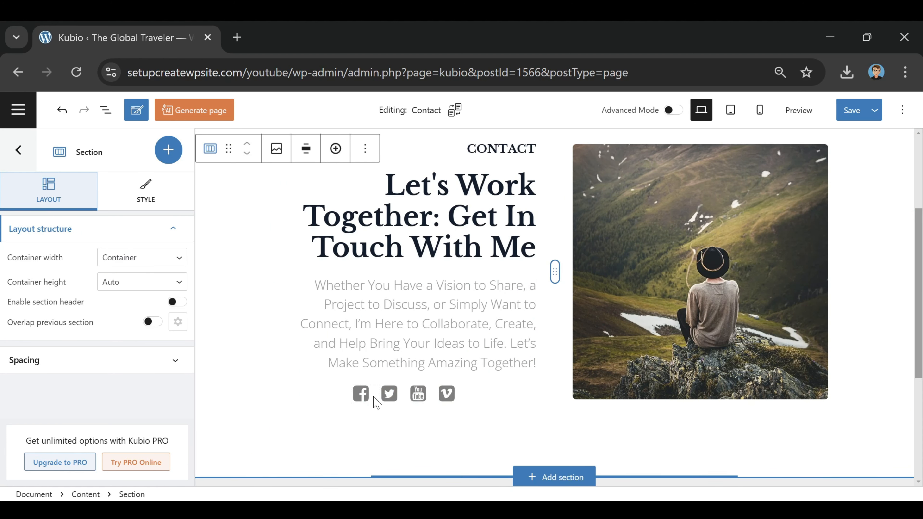
- Replace the Vimeo icon in the Contact page's social icons with the Font Awesome Instagram icon and focus its link field
left_click(418, 393)
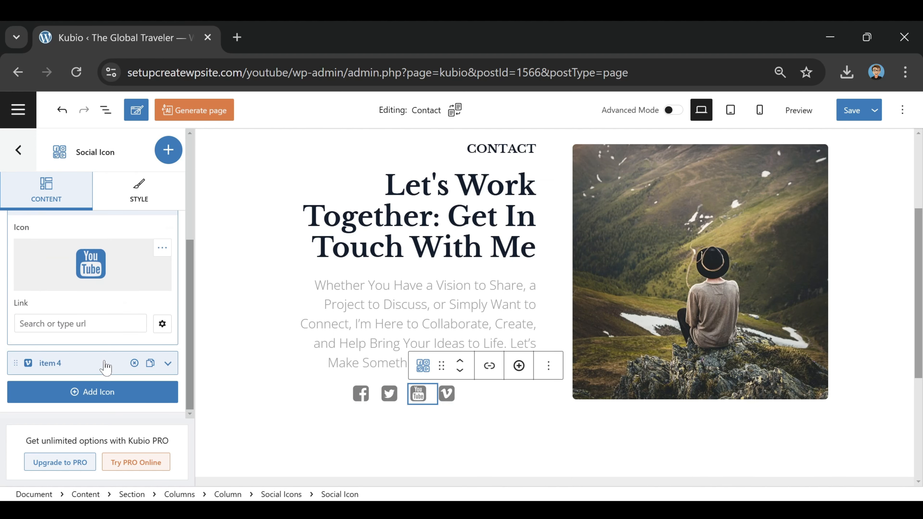
left_click(106, 365)
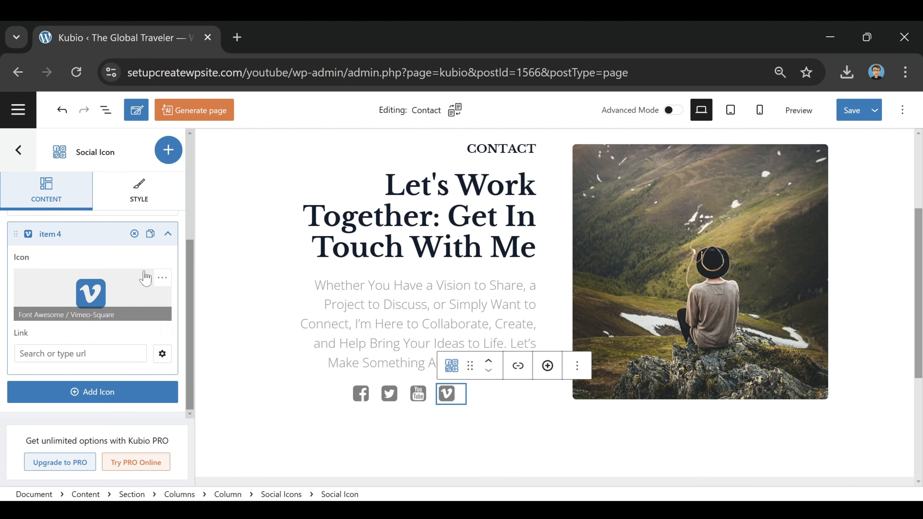
left_click(163, 281)
scroll(474, 397, "down", 3)
scroll(474, 396, "down", 3)
scroll(267, 421, "up", 10)
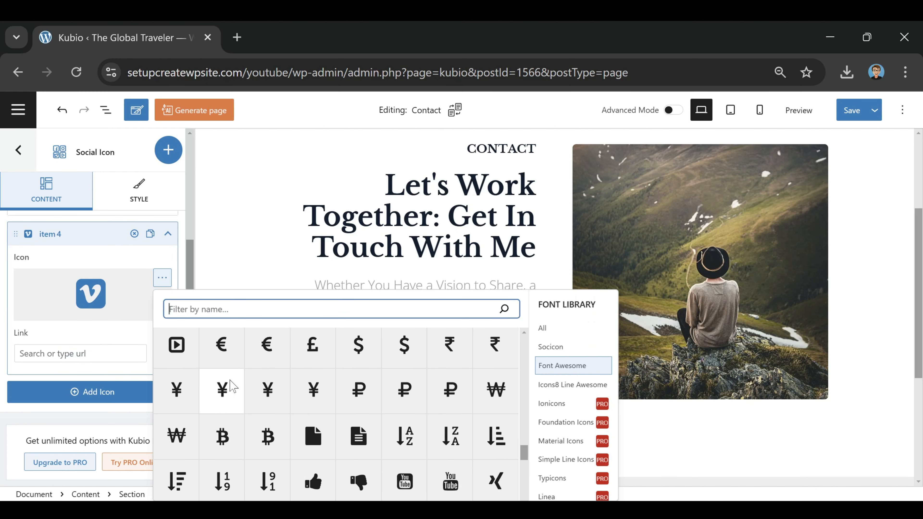
scroll(231, 387, "up", 5)
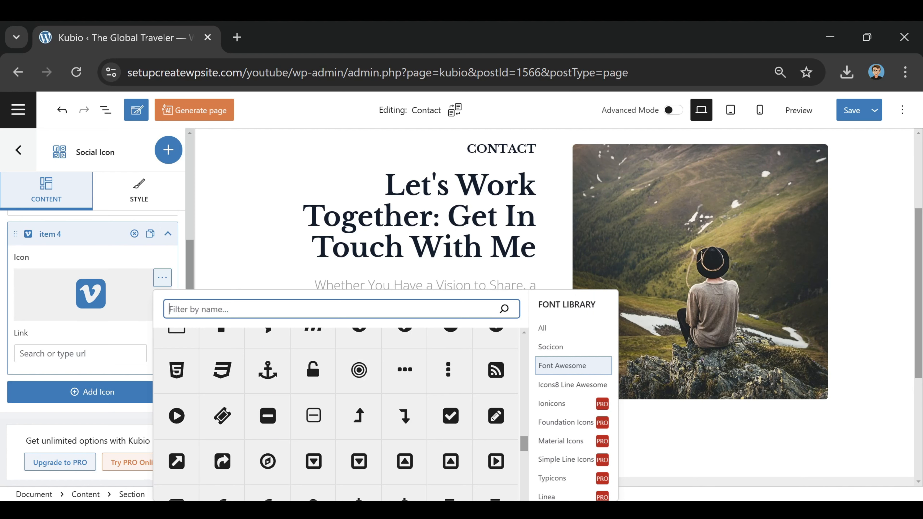
type("insta")
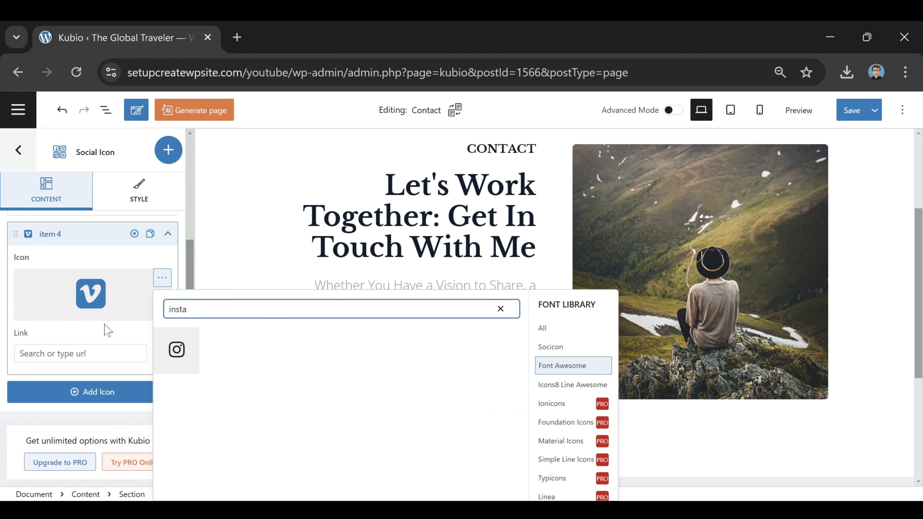
left_click(174, 345)
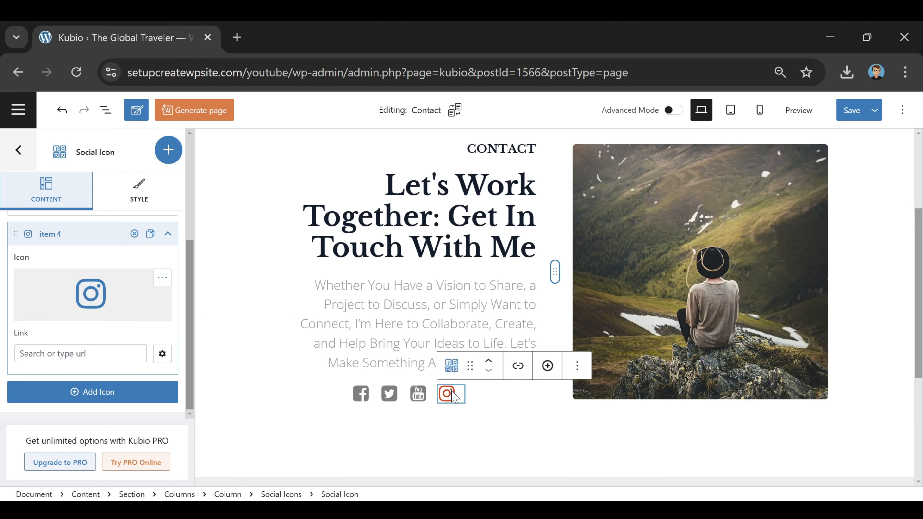
left_click(55, 354)
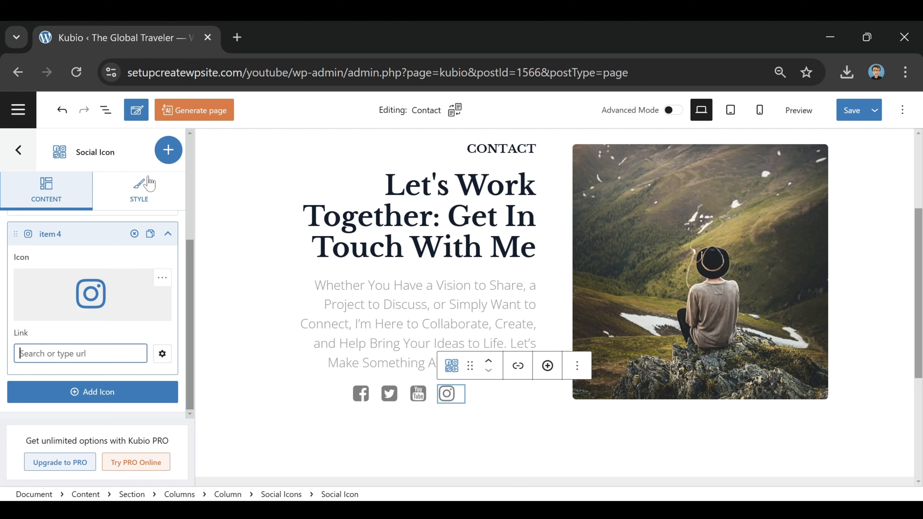
- Compare the Official and Individual style types on the social icons and settle on Official
left_click(144, 184)
scroll(109, 349, "up", 5)
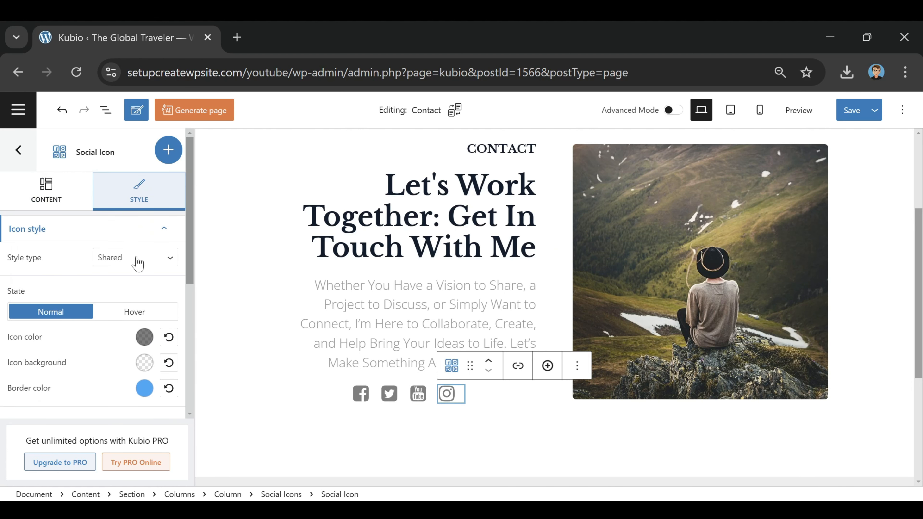
left_click(134, 261)
left_click(132, 286)
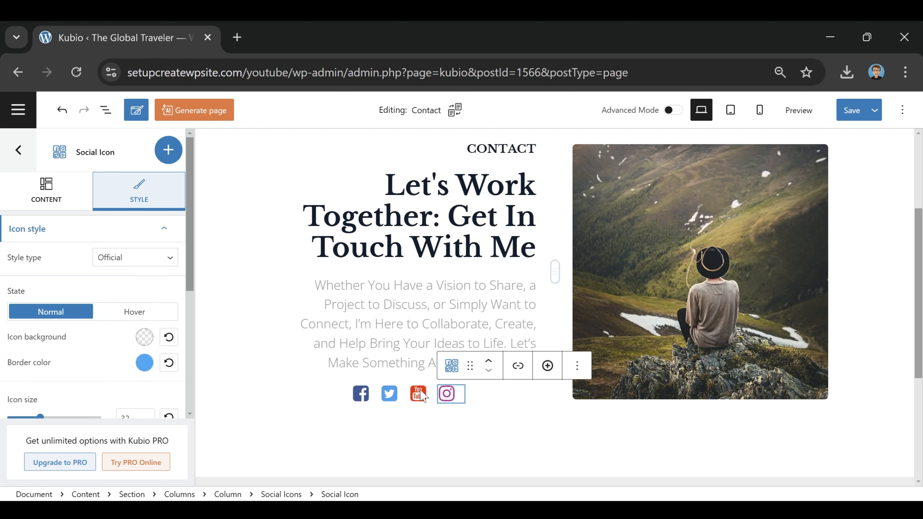
left_click(151, 259)
left_click(117, 323)
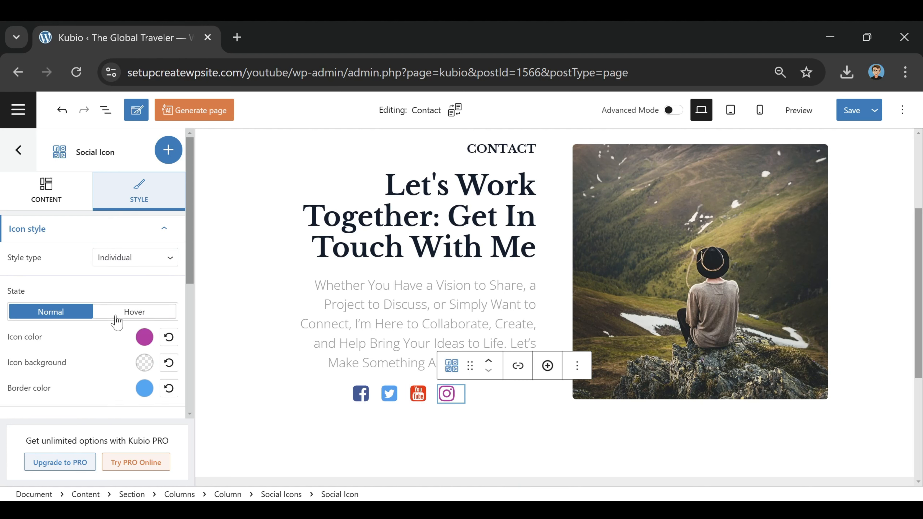
left_click(122, 258)
left_click(115, 285)
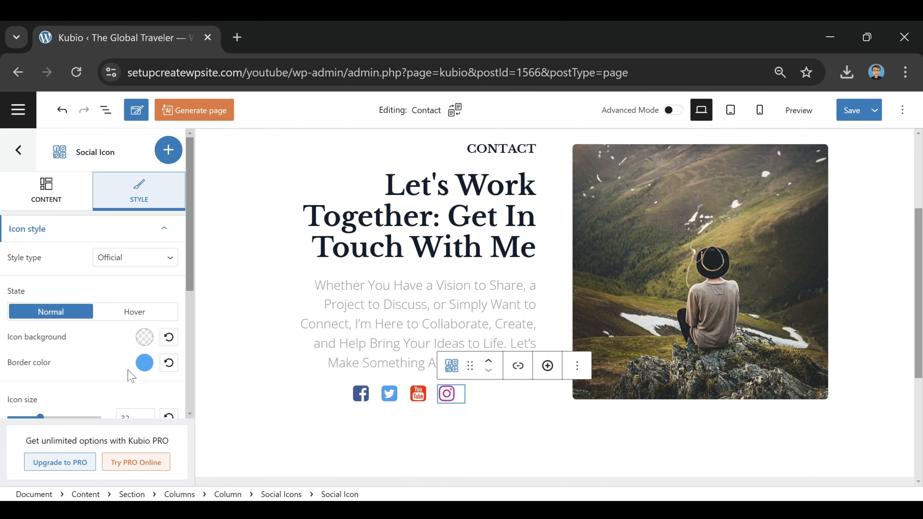
- Save the Contact page, check its heading, paragraph and social icons in a preview, and close the preview
scroll(509, 272, "up", 4)
scroll(500, 341, "down", 9)
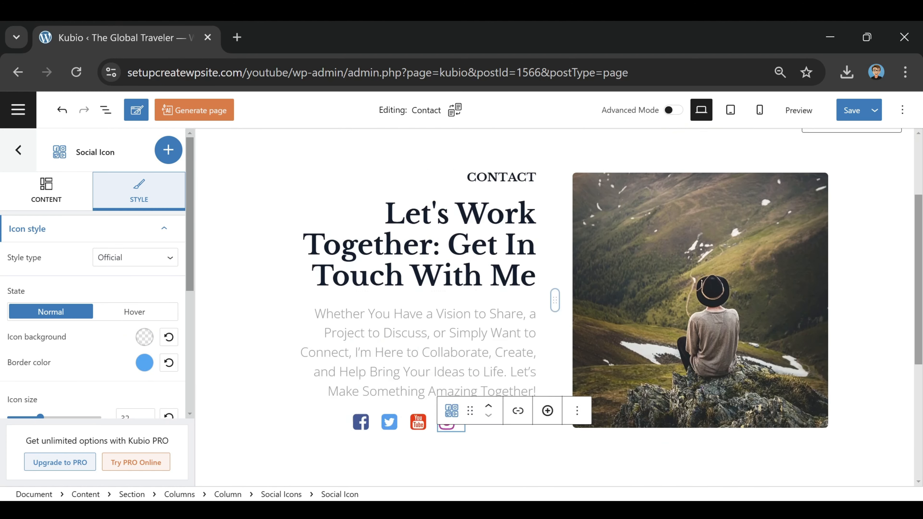
scroll(498, 344, "up", 8)
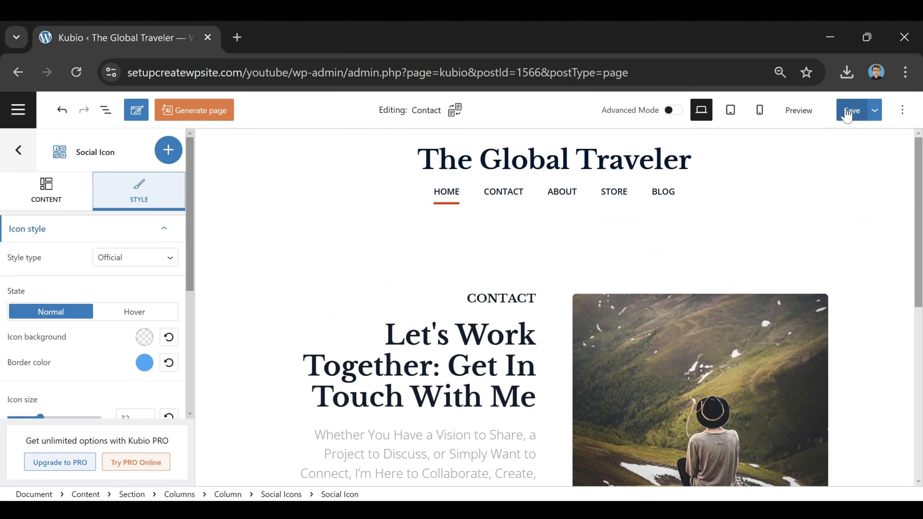
left_click(843, 109)
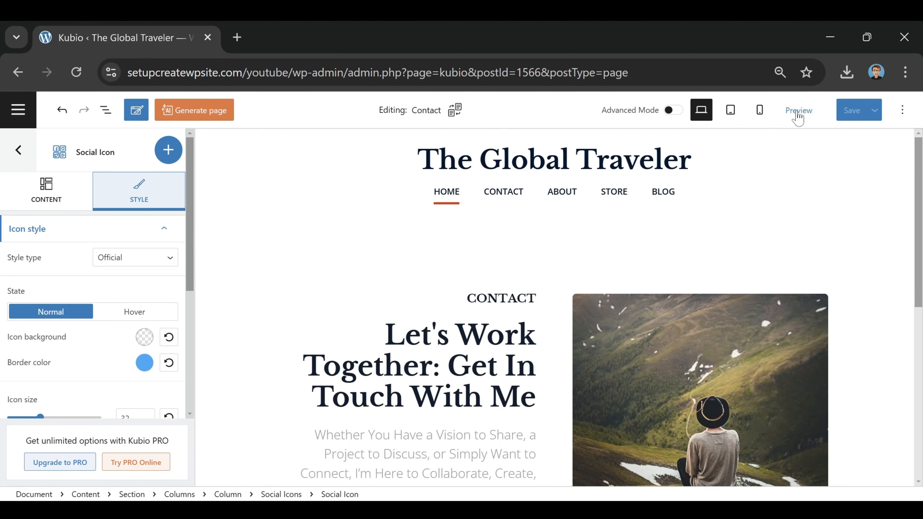
left_click(797, 112)
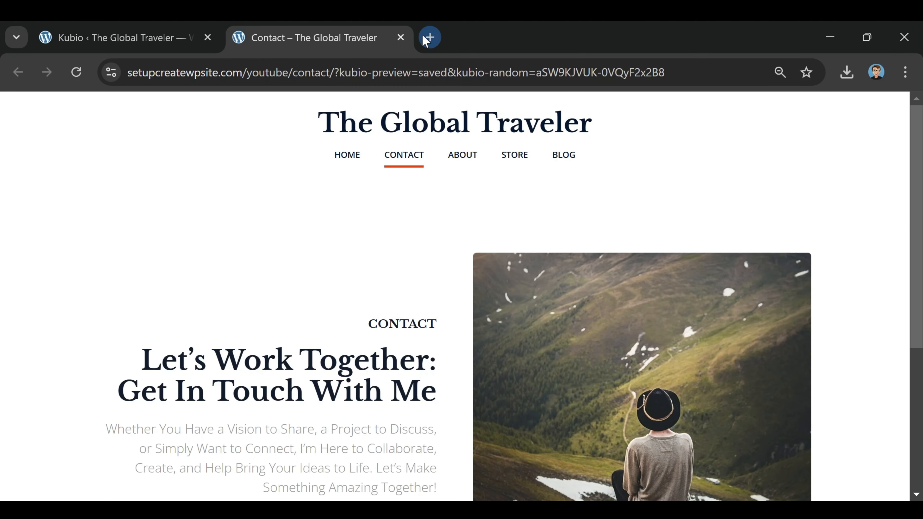
scroll(259, 224, "down", 5)
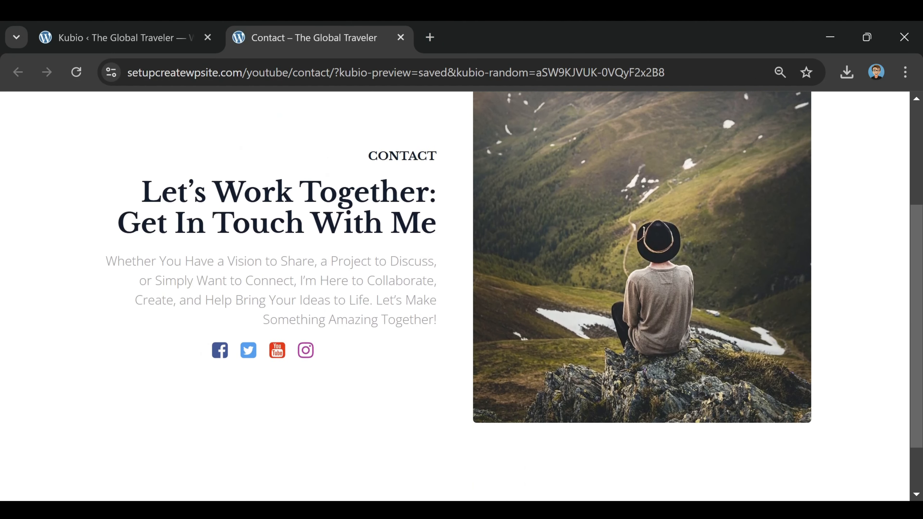
scroll(218, 227, "up", 4)
scroll(333, 204, "up", 2)
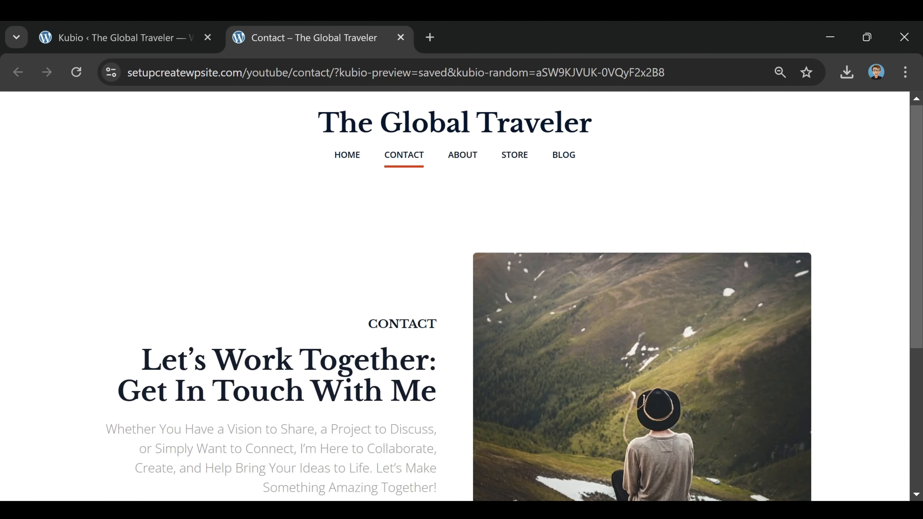
left_click(400, 38)
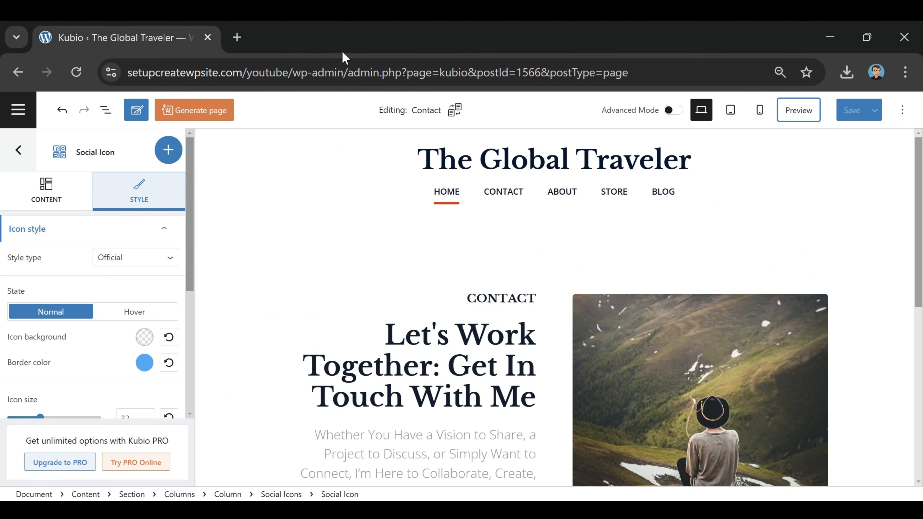
- Switch from the Contact page to the About page for editing
left_click(18, 110)
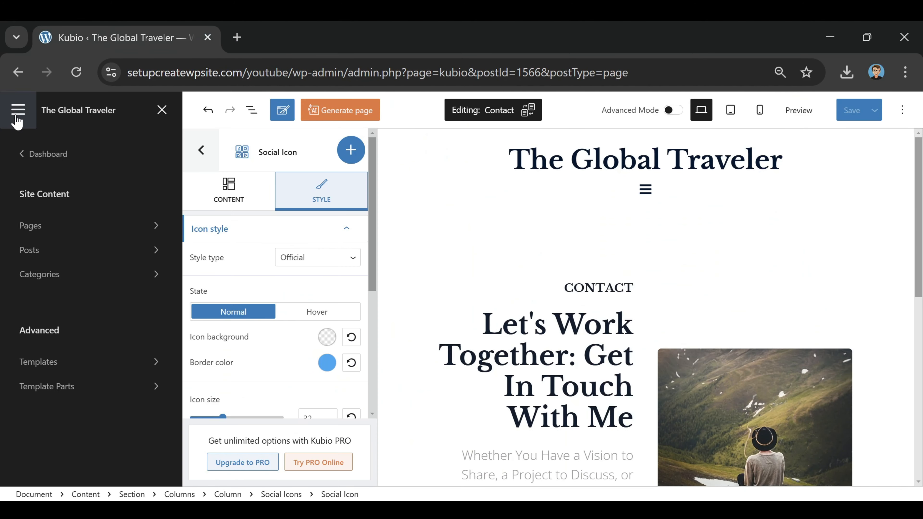
left_click(51, 237)
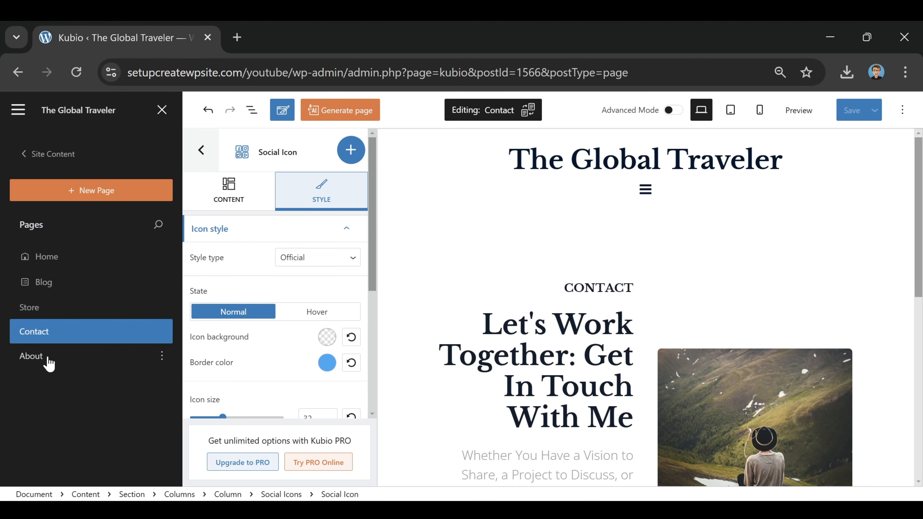
left_click(32, 355)
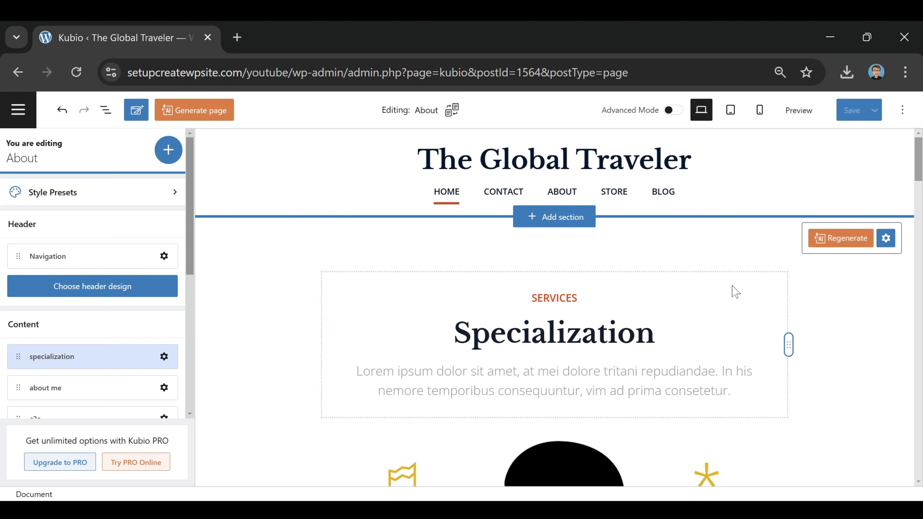
- Delete the "Specialization" services section from the About page
left_click(205, 233)
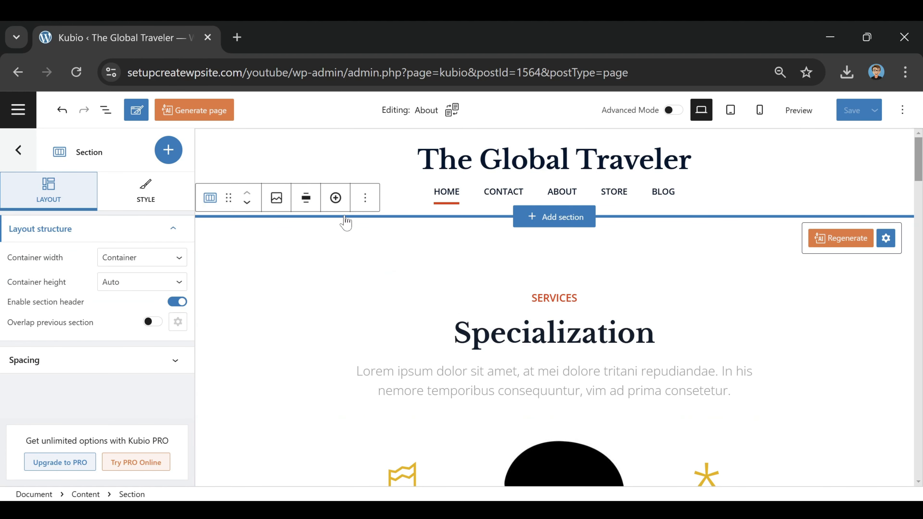
left_click(370, 201)
scroll(428, 388, "down", 1)
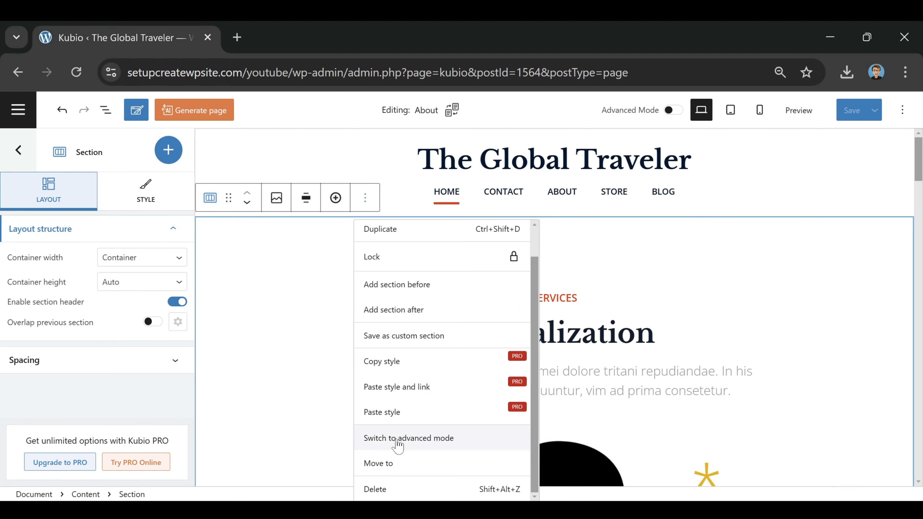
left_click(385, 492)
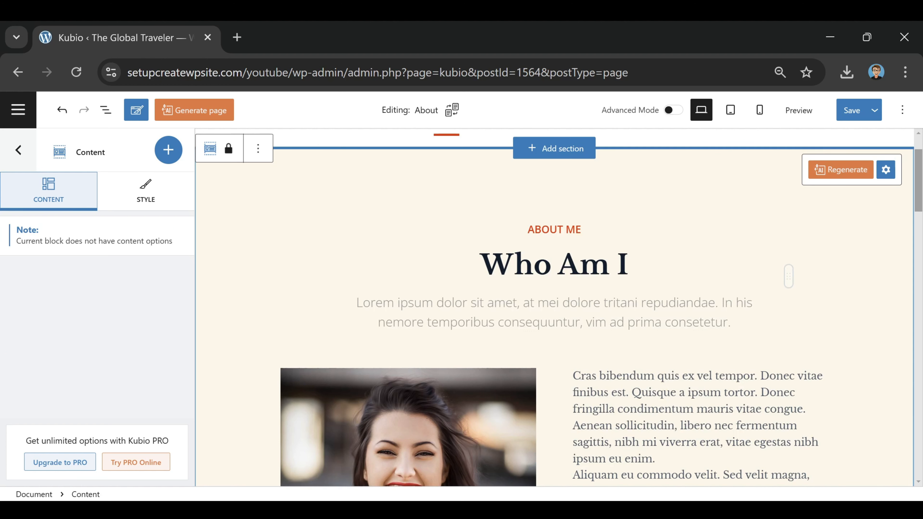
- Delete the "Who Am I" section from the About page
left_click(257, 148)
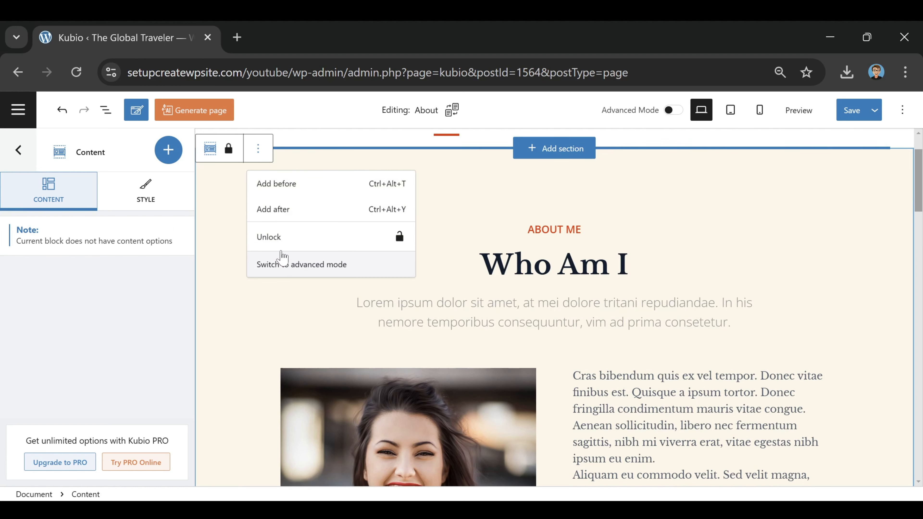
left_click(210, 186)
left_click(365, 148)
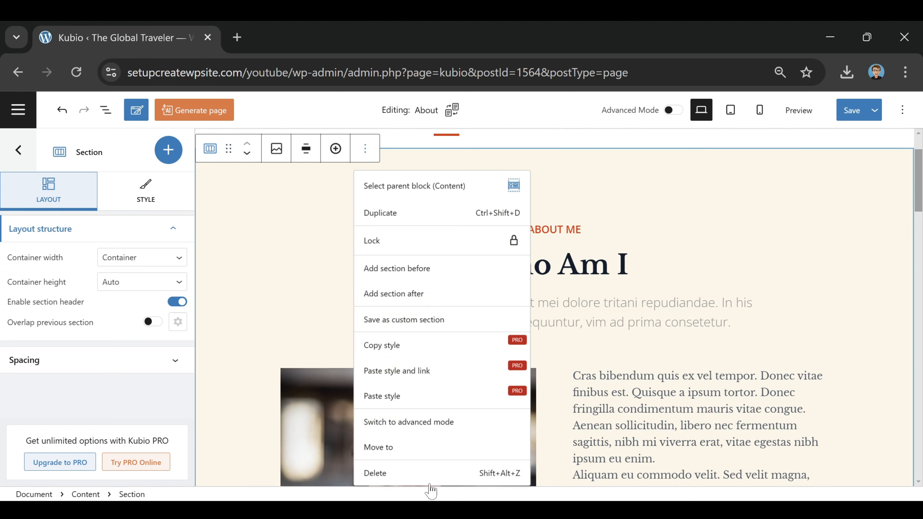
left_click(423, 476)
- Delete the "Ready To Get Started?" section with the typewriter background from the About page
left_click(244, 168)
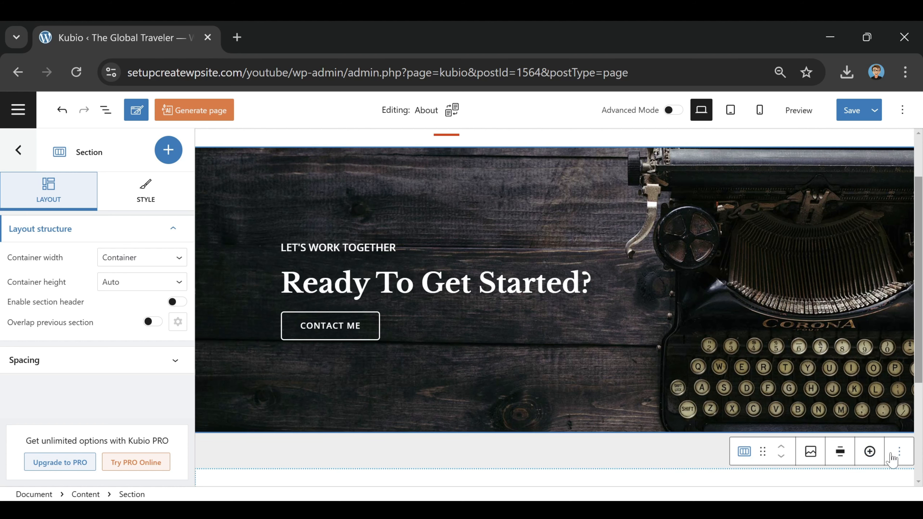
left_click(899, 451)
left_click(805, 416)
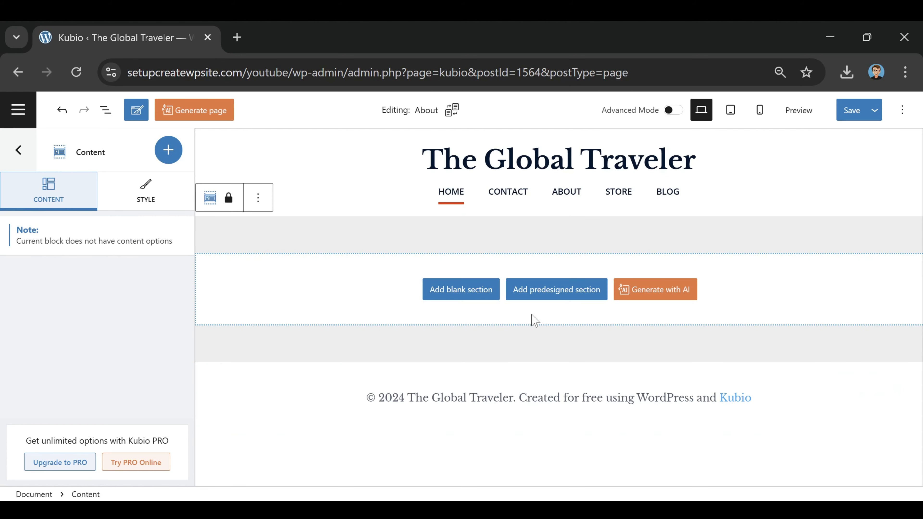
- Add the predesigned About section flat-free-about-image-left to the empty About page
left_click(544, 294)
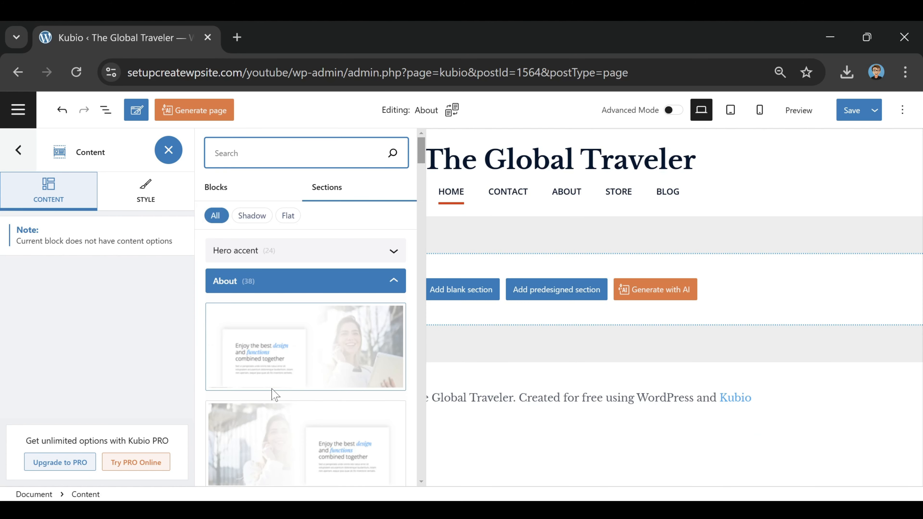
scroll(275, 395, "down", 5)
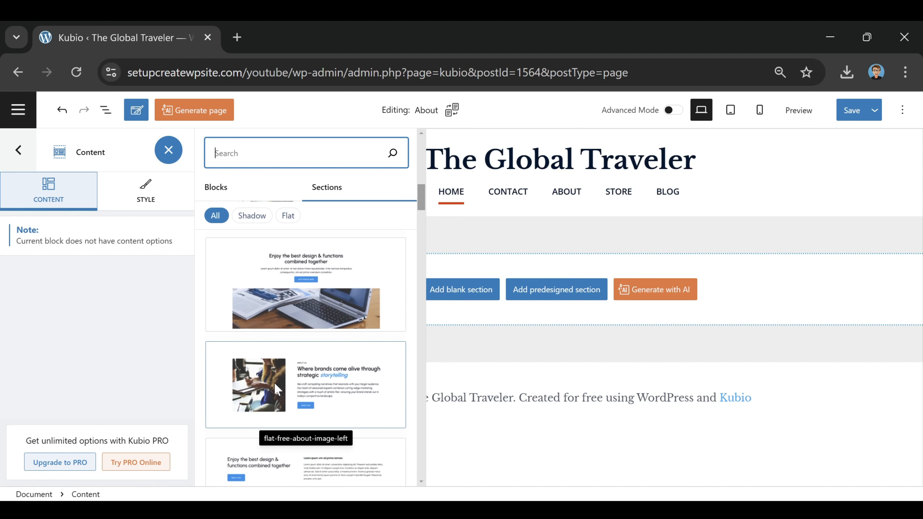
left_click(267, 382)
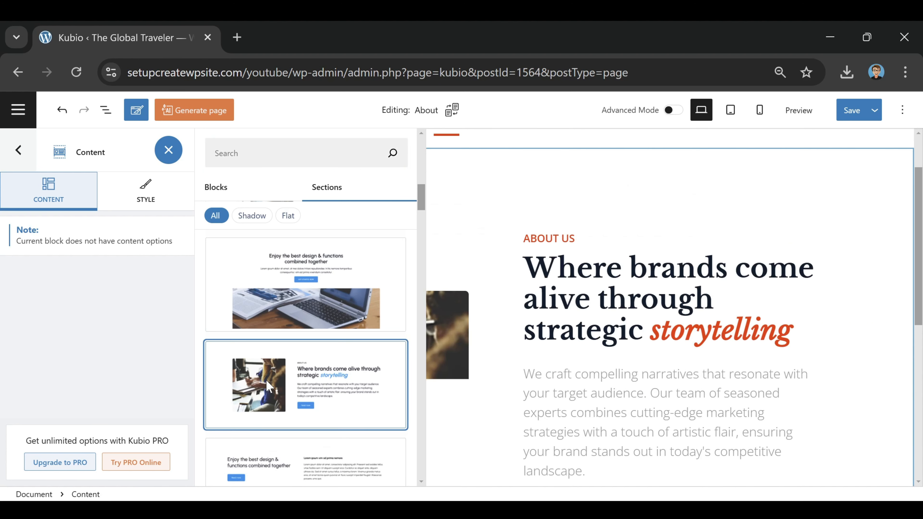
- Replace the new About section's image with 55.jpg, the hiker in the yellow jacket, from the media library
left_click(512, 195)
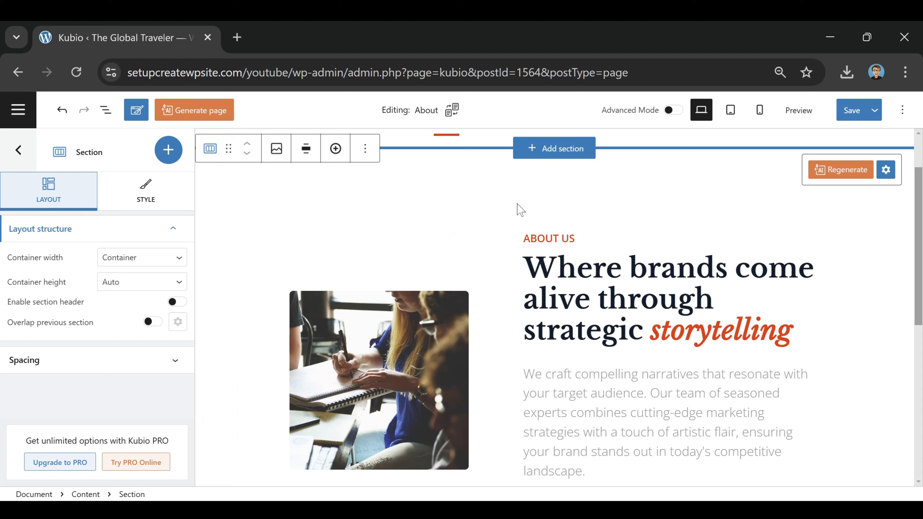
scroll(654, 255, "down", 2)
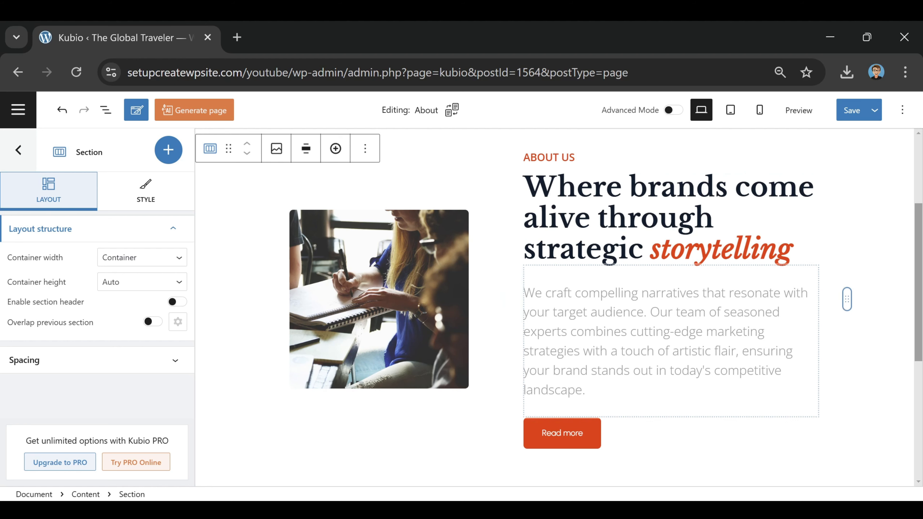
double_click(451, 252)
left_click(181, 364)
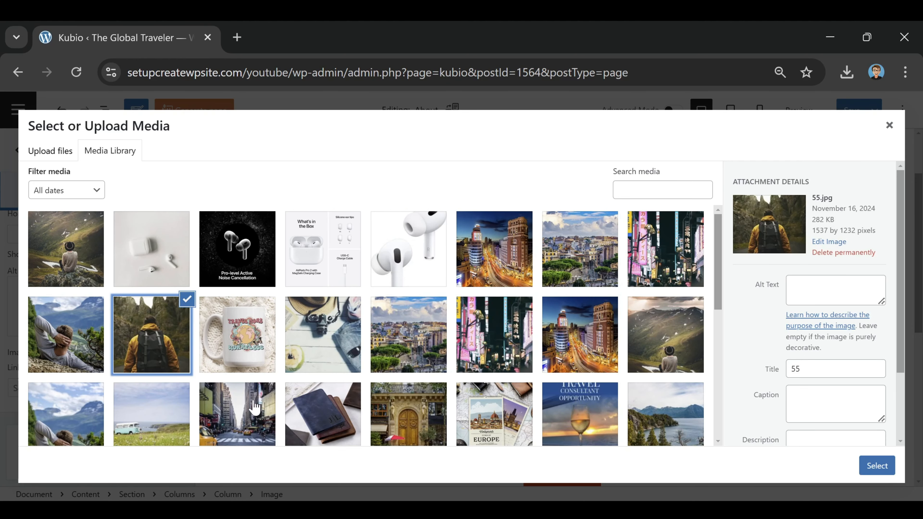
left_click(876, 466)
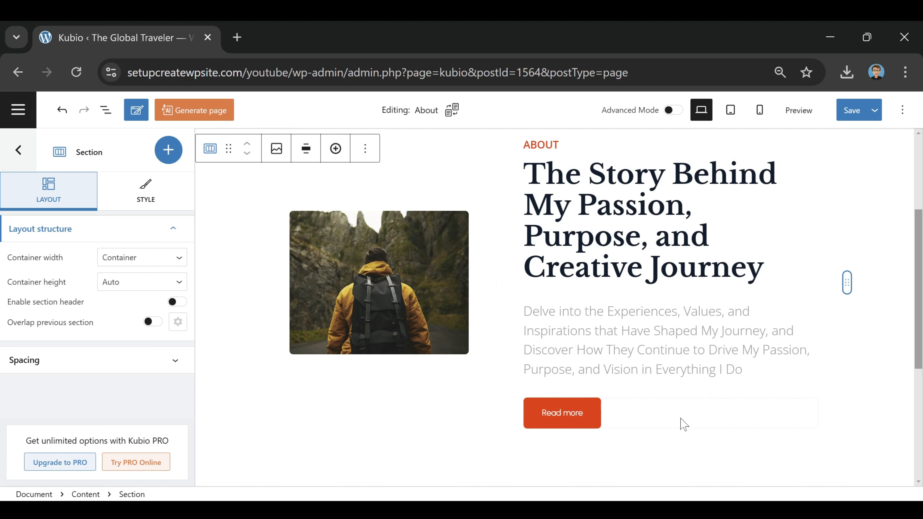
- Delete the button group containing "Read more" from the About section
left_click(628, 412)
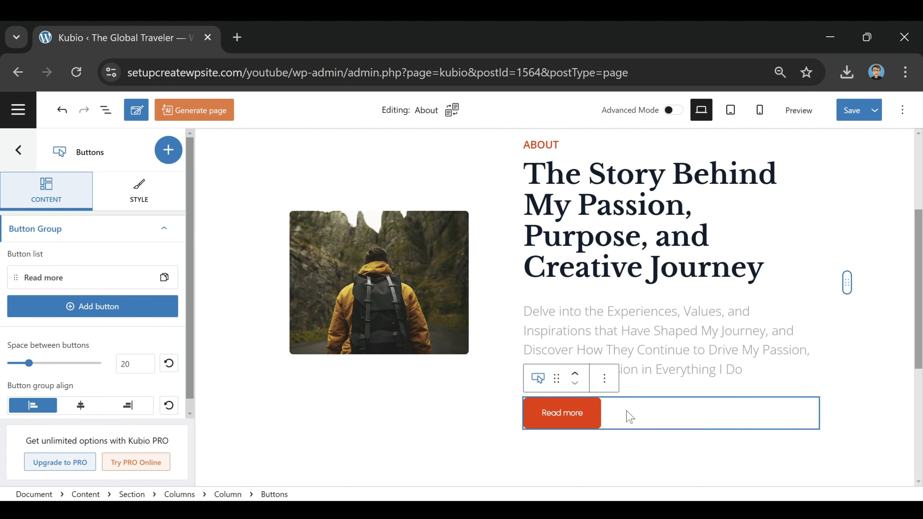
left_click(604, 378)
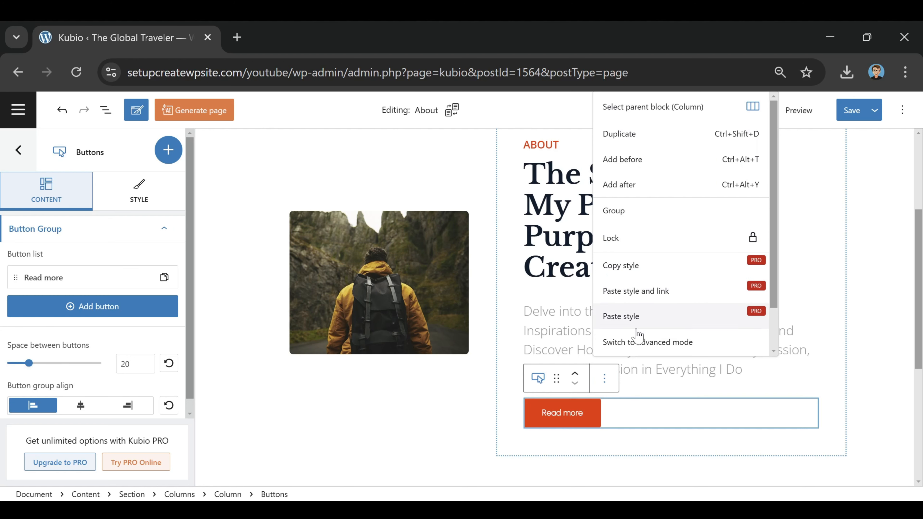
scroll(639, 329, "down", 2)
left_click(632, 343)
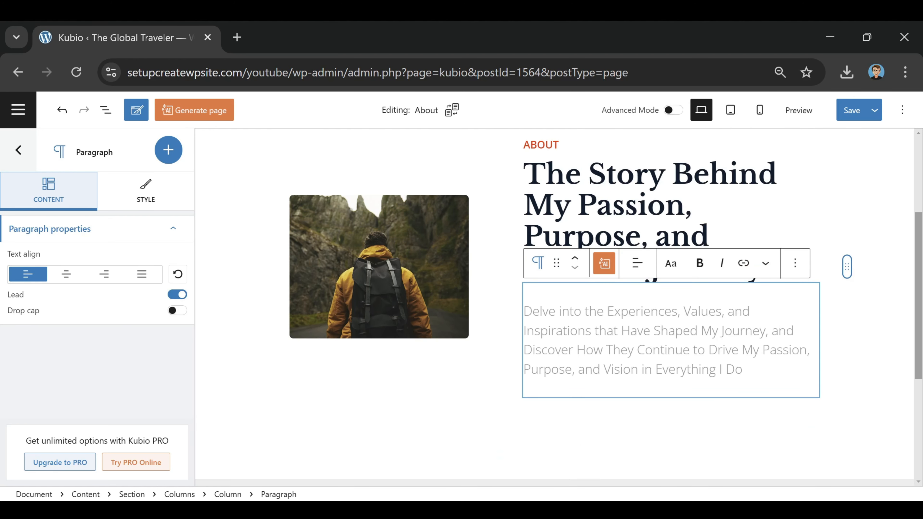
- Add an empty single-column block below the About section's image and introductory text
left_click(168, 149)
left_click(227, 190)
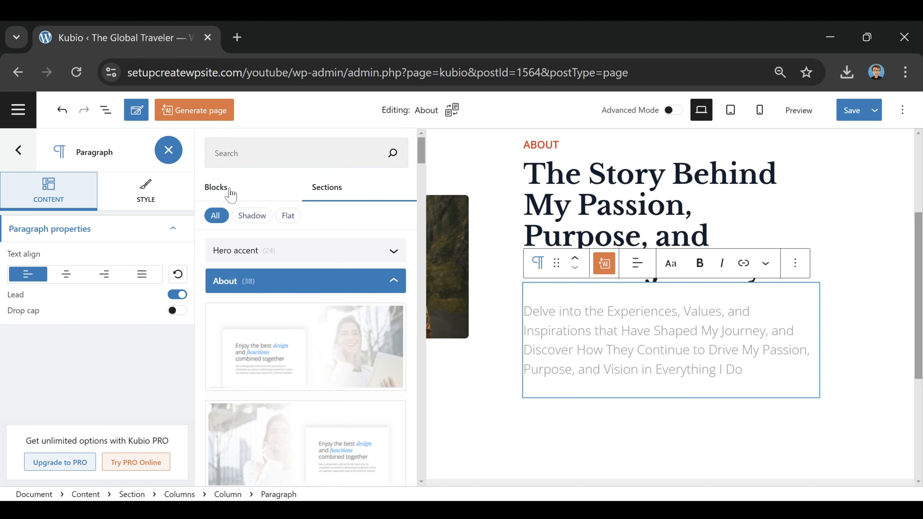
left_click_drag(298, 264, 537, 423)
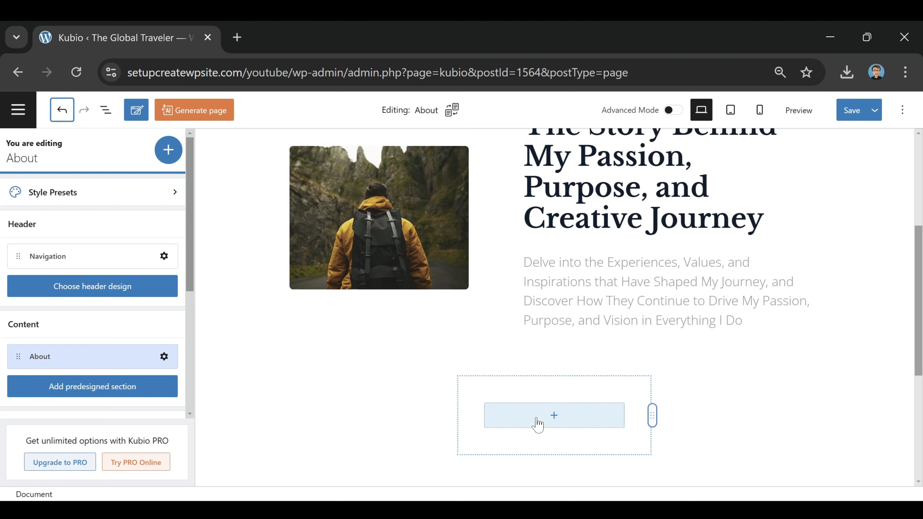
- Insert a paragraph in the empty column and replace its placeholder with the pasted "Throughout my journey" story text
left_click(549, 422)
left_click(561, 345)
key("ctrl+a")
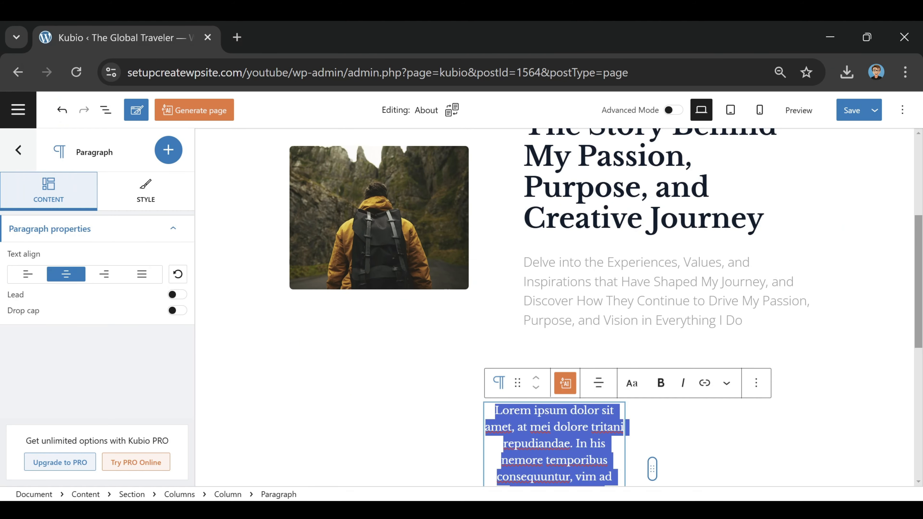
key("ctrl+v")
scroll(554, 309, "down", 15)
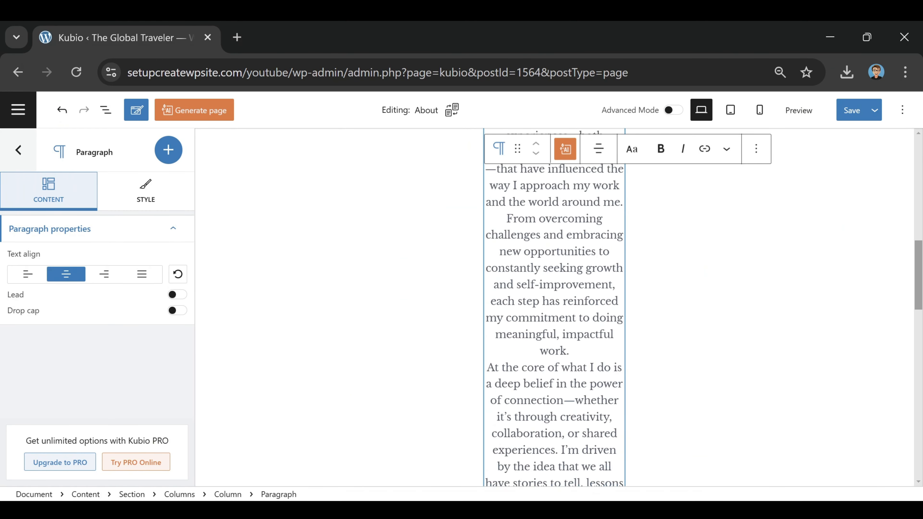
- Widen the story text's column to 100% and save the About page
scroll(645, 360, "down", 4)
scroll(645, 360, "up", 4)
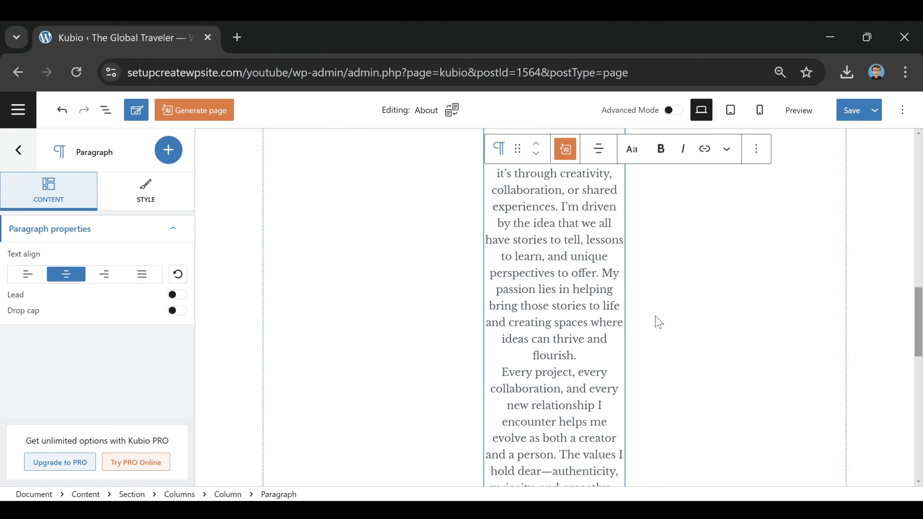
left_click_drag(652, 318, 921, 323)
scroll(748, 400, "up", 10)
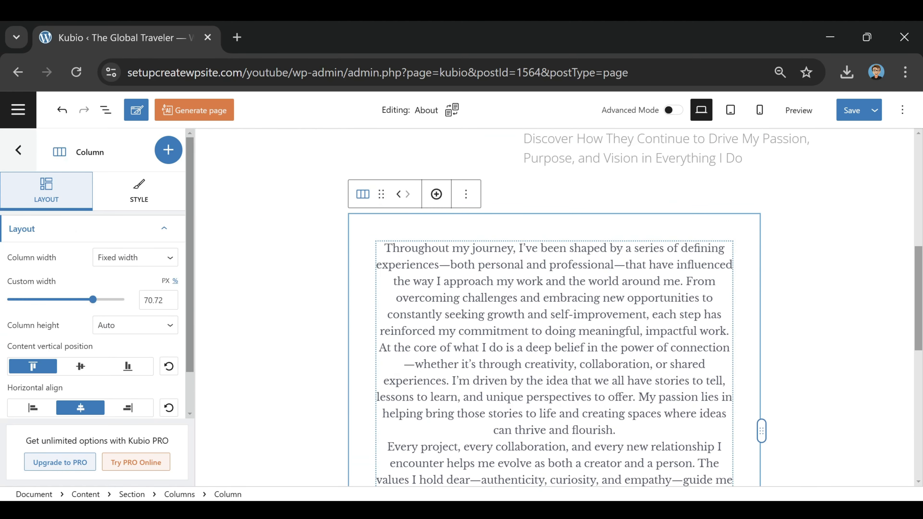
left_click_drag(761, 429, 882, 377)
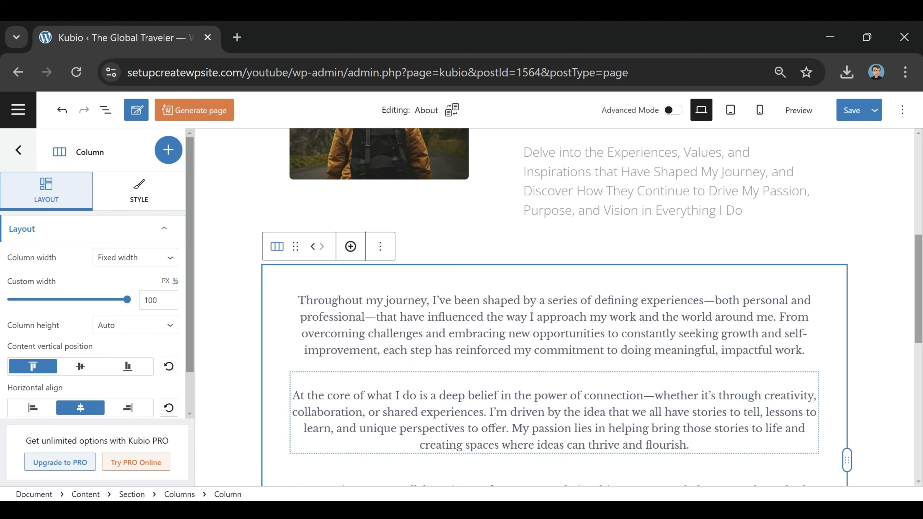
scroll(554, 307, "down", 5)
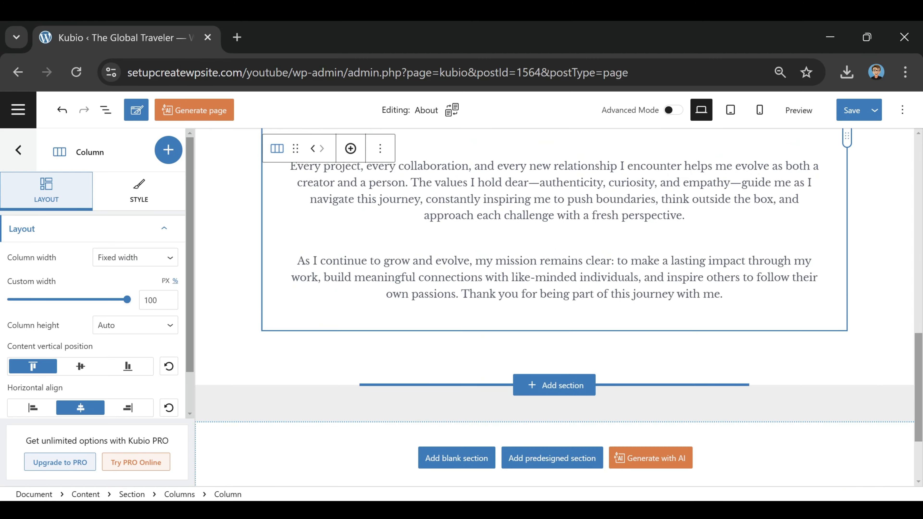
scroll(554, 307, "up", 6)
scroll(554, 307, "up", 5)
left_click(851, 110)
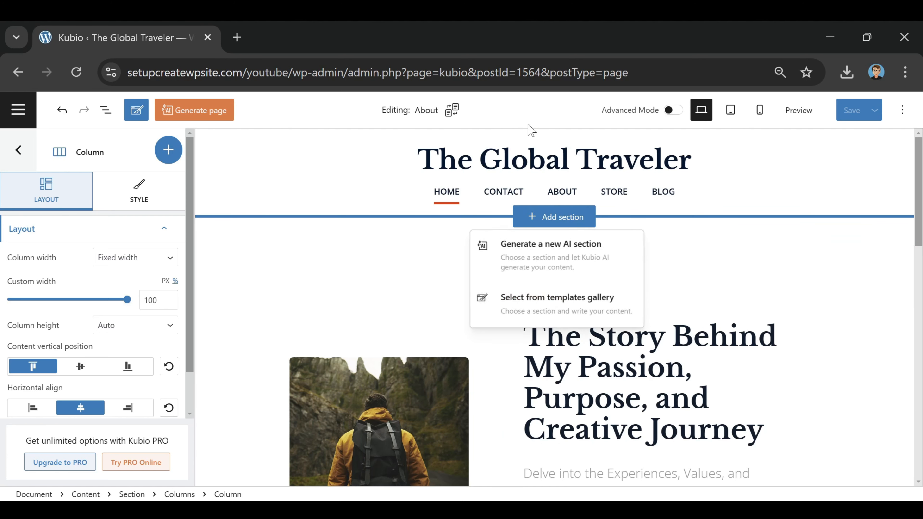
- Set the About section's top spacing to 25 and save the page
left_click(214, 233)
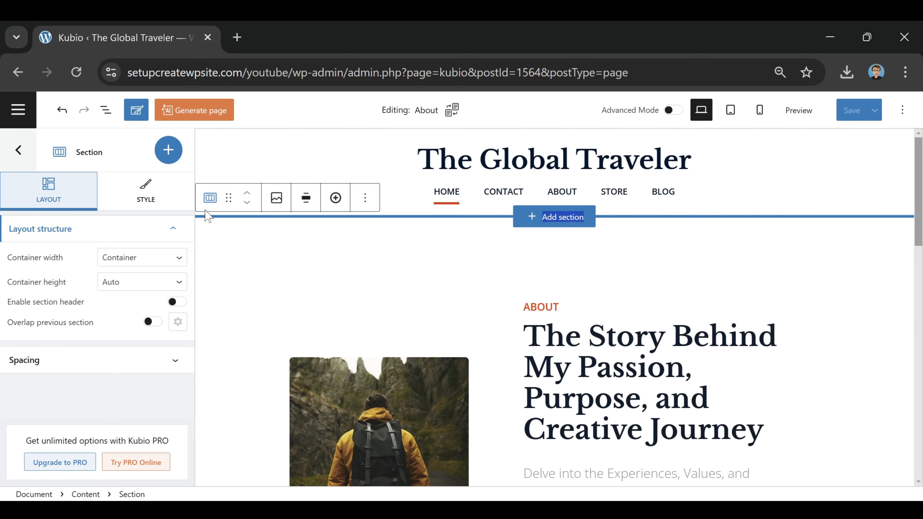
left_click(115, 369)
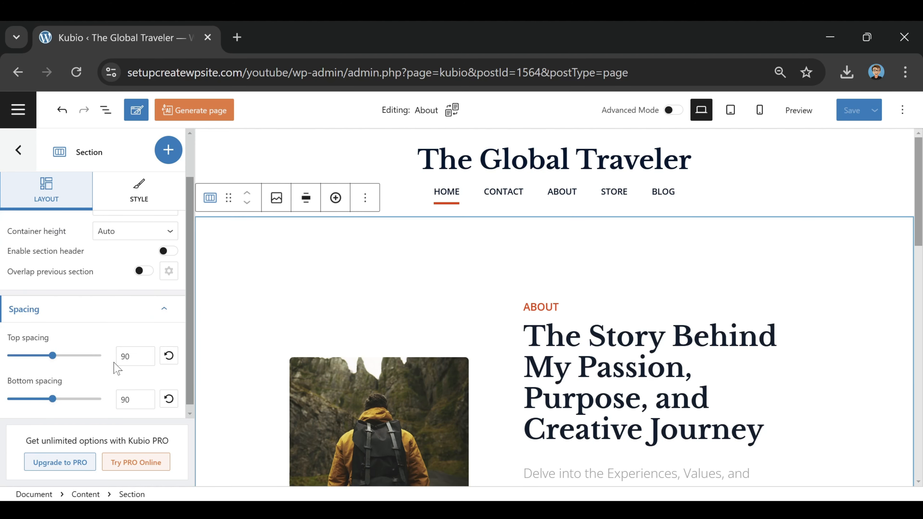
mouse_move(51, 358)
left_mouse_down()
mouse_move(3, 355)
mouse_move(76, 356)
mouse_move(3, 358)
left_mouse_up()
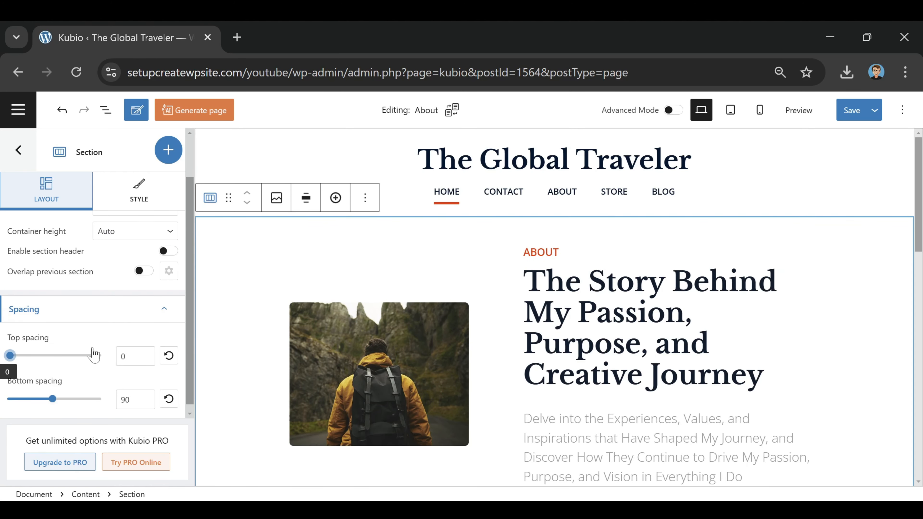
left_click_drag(9, 356, 22, 356)
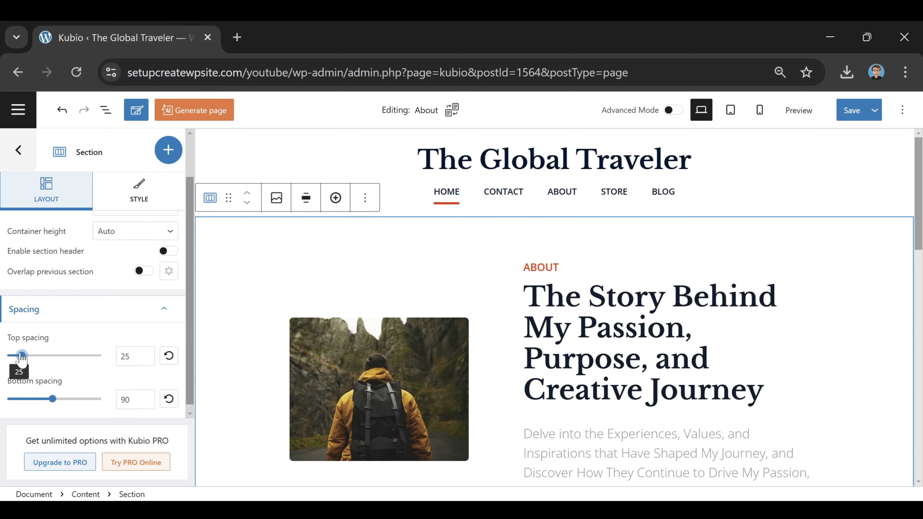
left_click(850, 110)
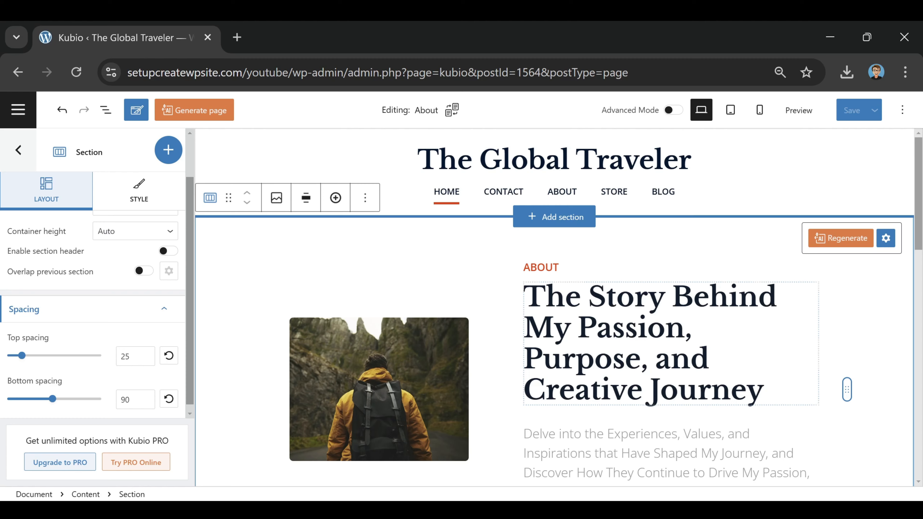
- Preview the saved About page and review its layout from the header down to the story paragraphs
left_click(800, 111)
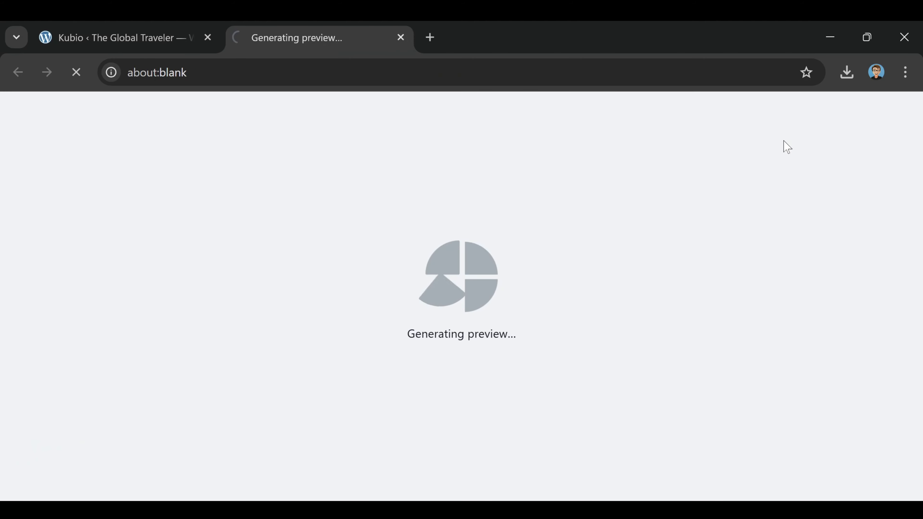
scroll(762, 217, "down", 8)
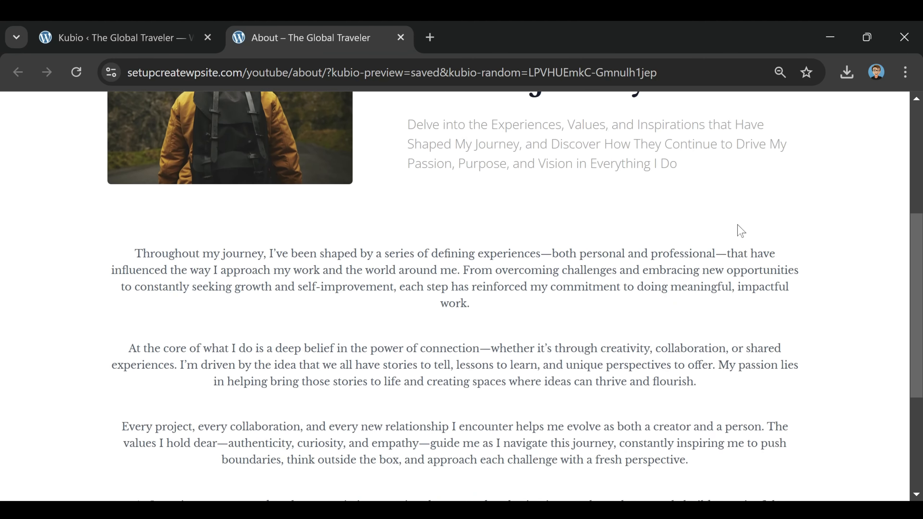
scroll(681, 257, "up", 9)
scroll(680, 256, "down", 12)
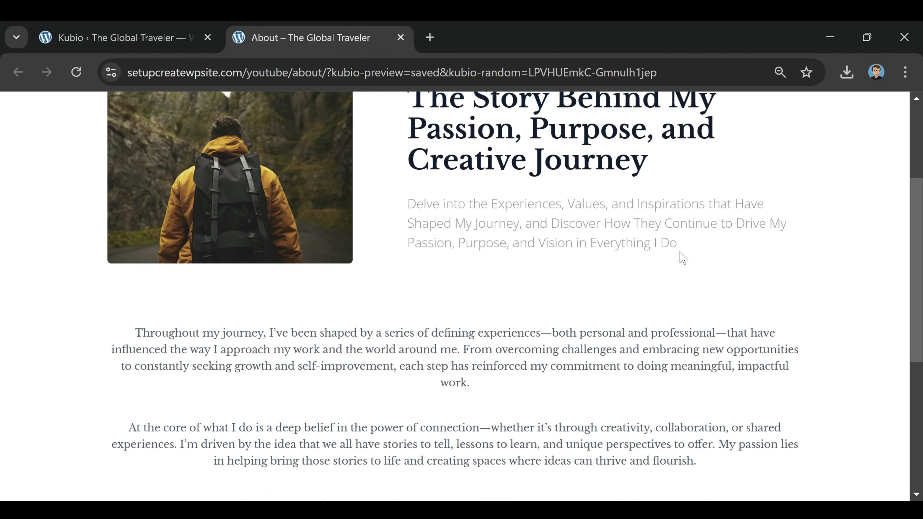
scroll(679, 259, "up", 12)
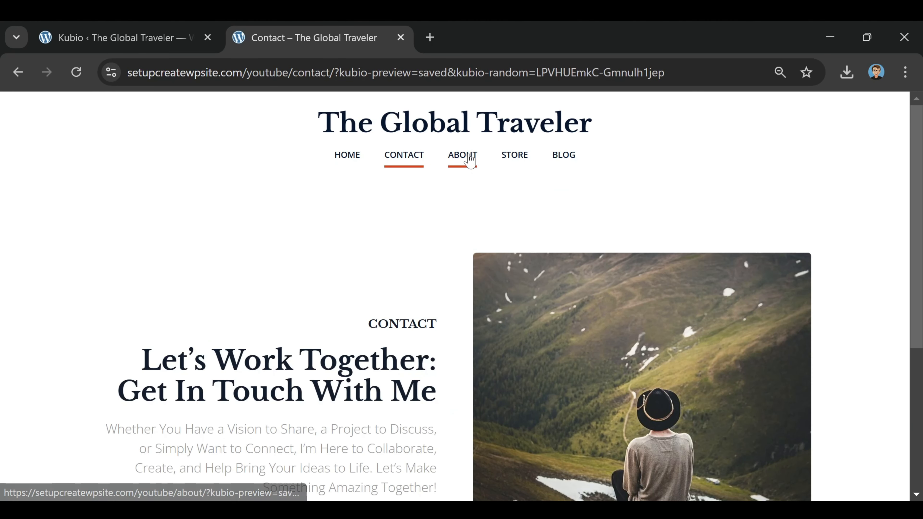
- Check the About, Store and Blog pages through the previewed site's navigation
left_click(471, 155)
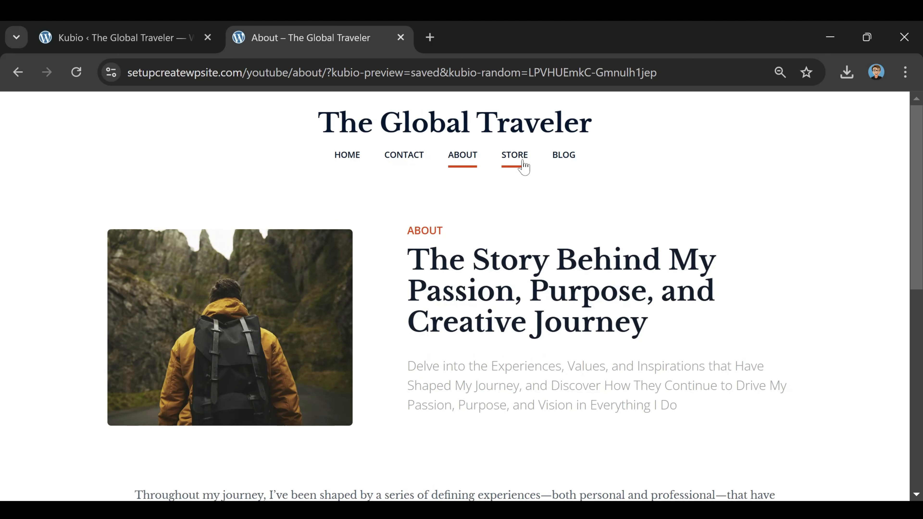
left_click(523, 165)
left_click(565, 158)
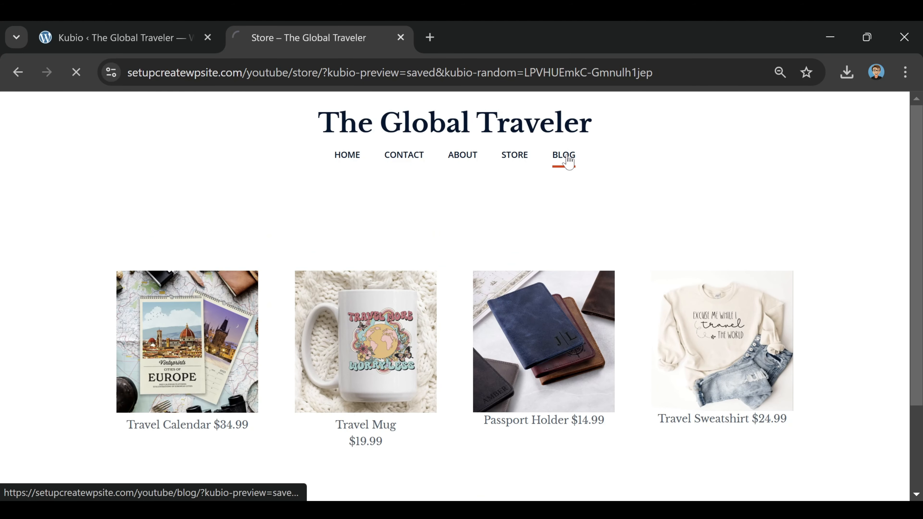